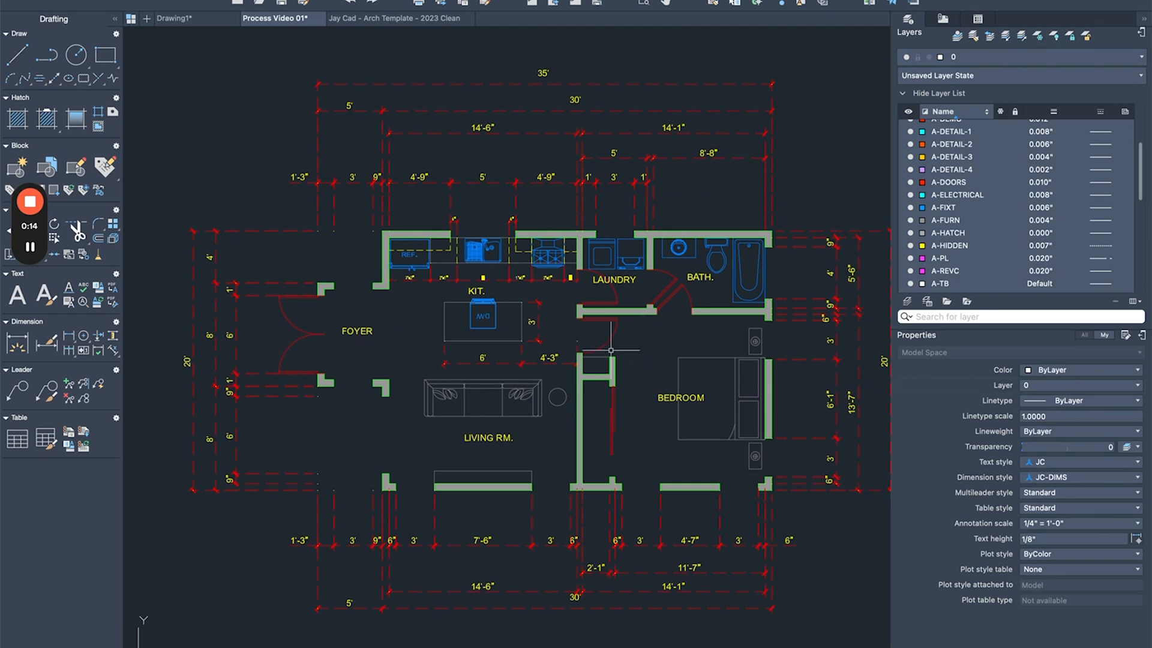
- Examine the finished dimensioned floor plan and where it sits in the template's drawing area
scroll(611, 350, down, 3)
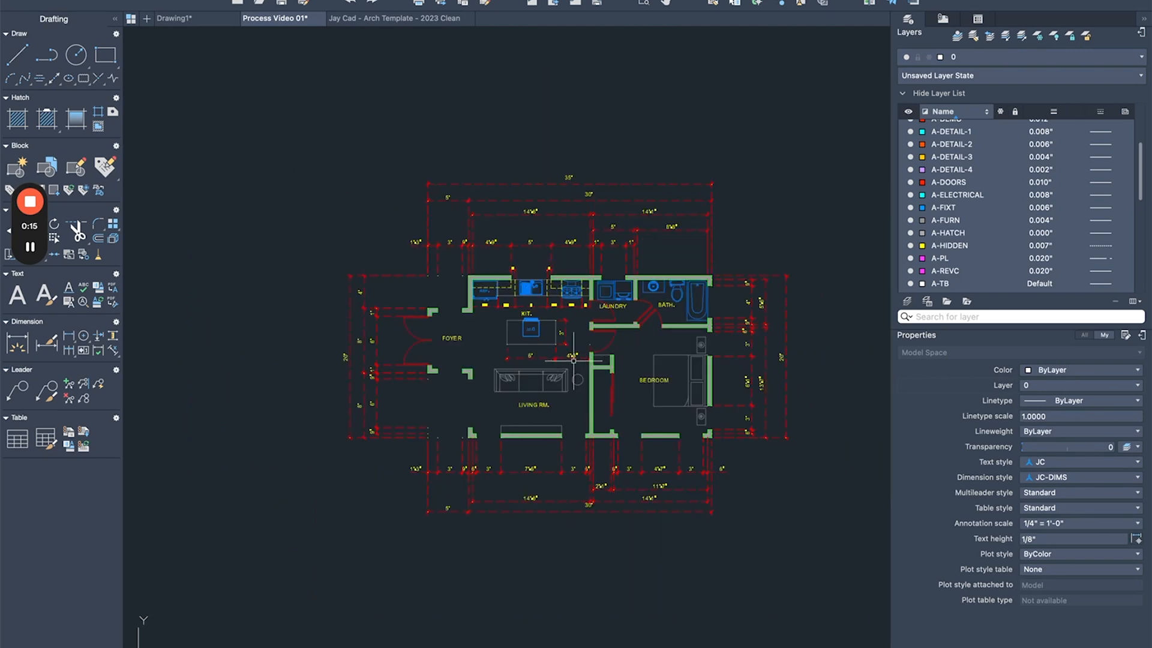
scroll(568, 362, down, 8)
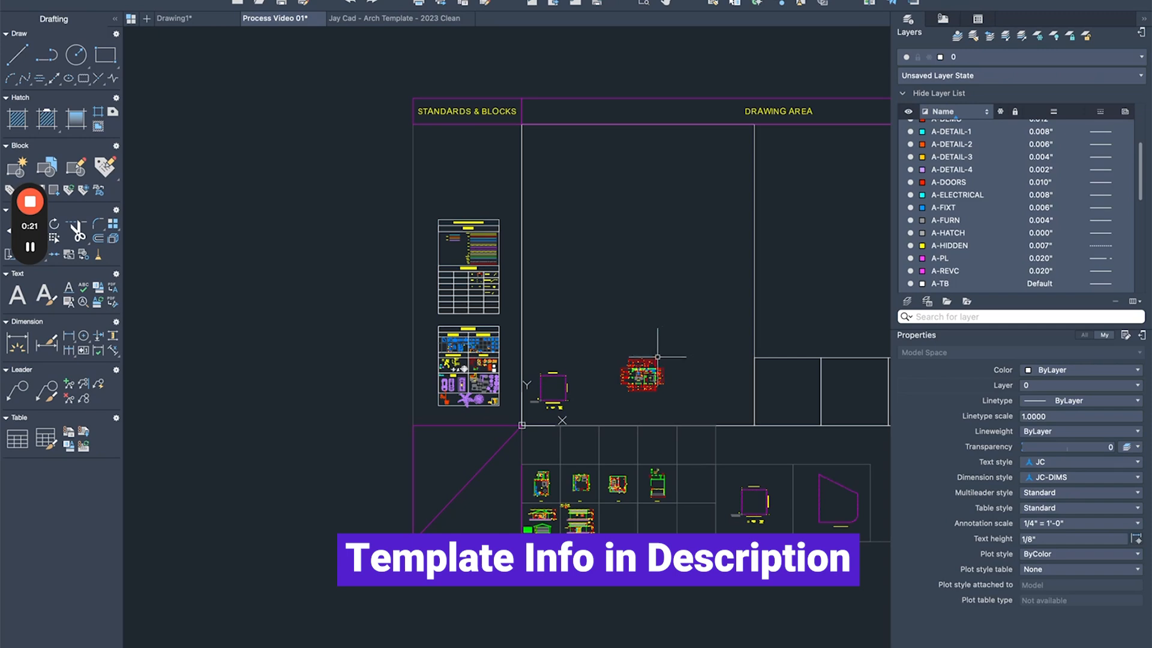
scroll(659, 355, up, 8)
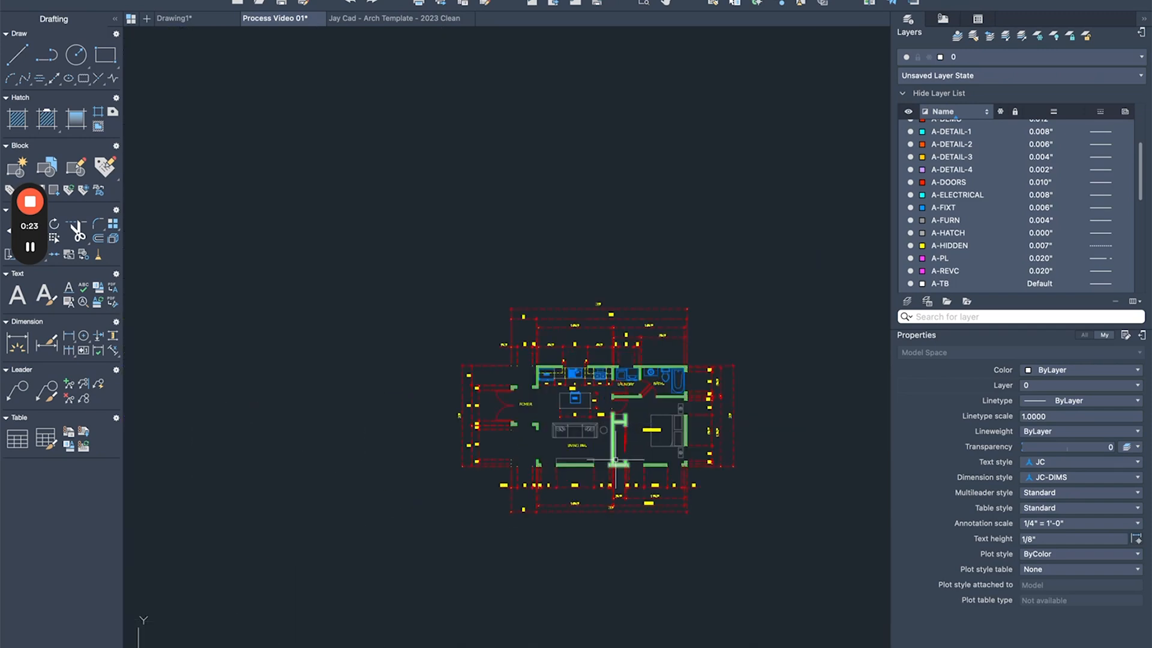
scroll(615, 457, up, 4)
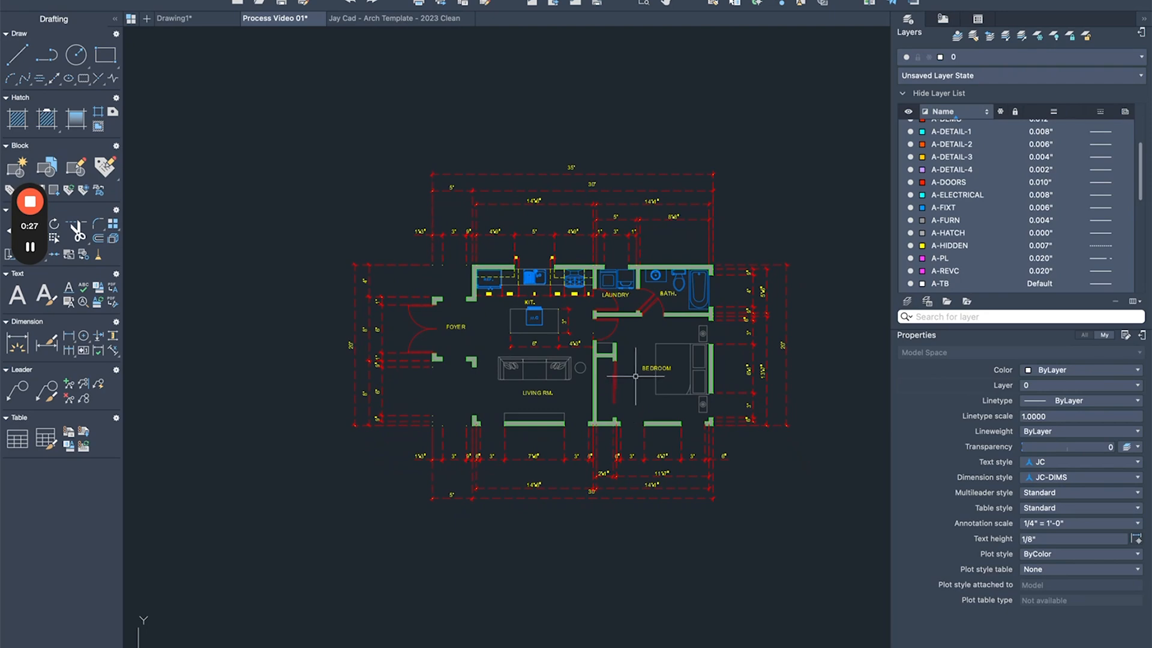
scroll(635, 376, up, 3)
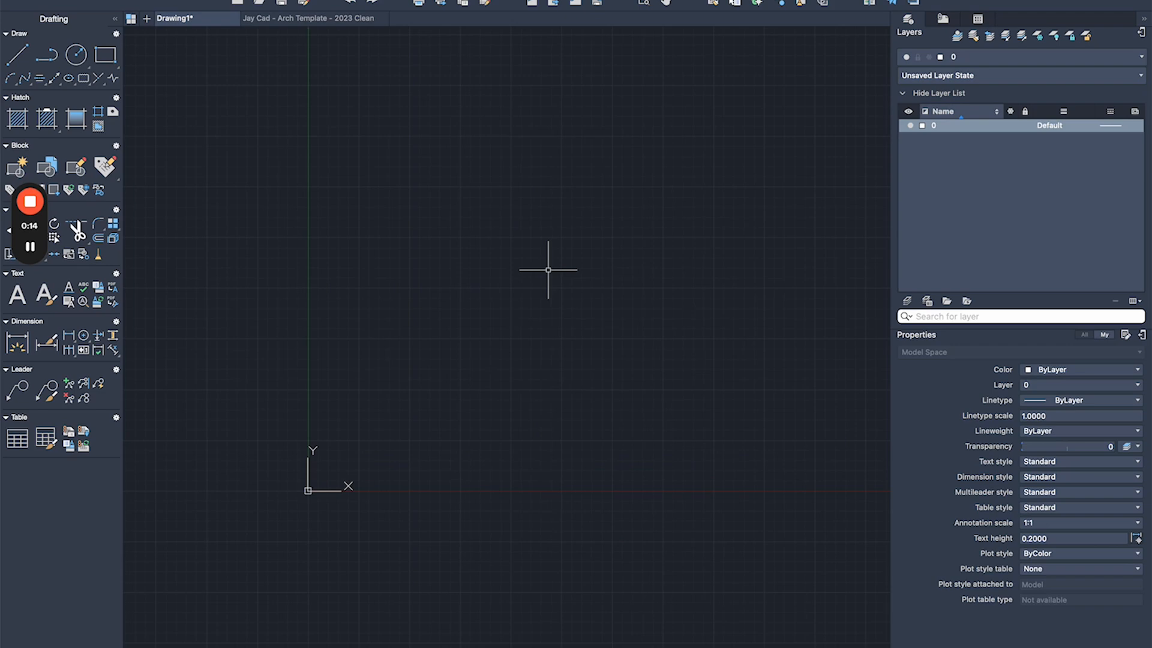
- Create a new drawing from the template "Jay Cad - Arch Template - 2023 Clean.dwt"
key(super+n)
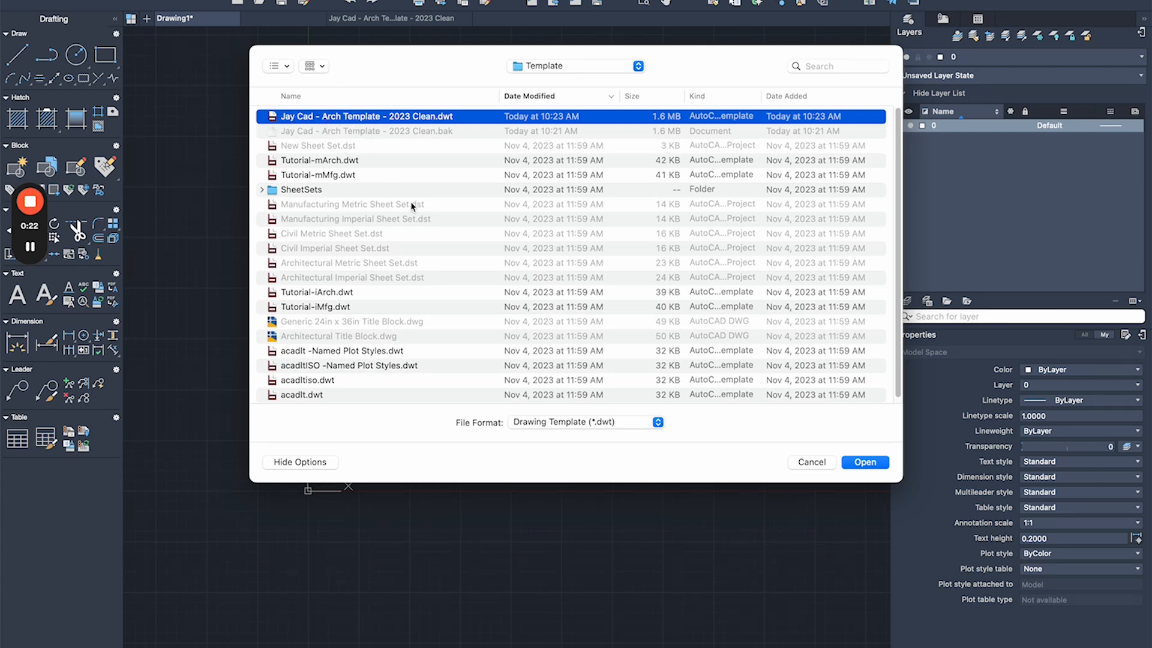
click(873, 464)
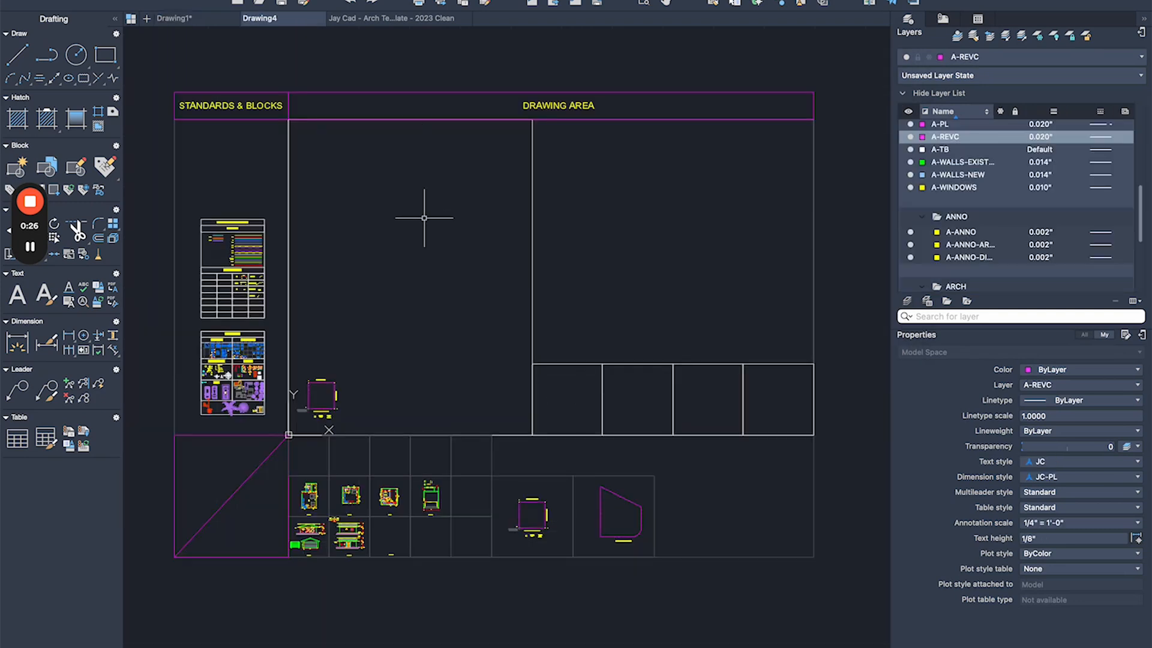
middle_drag(343, 304, 366, 312)
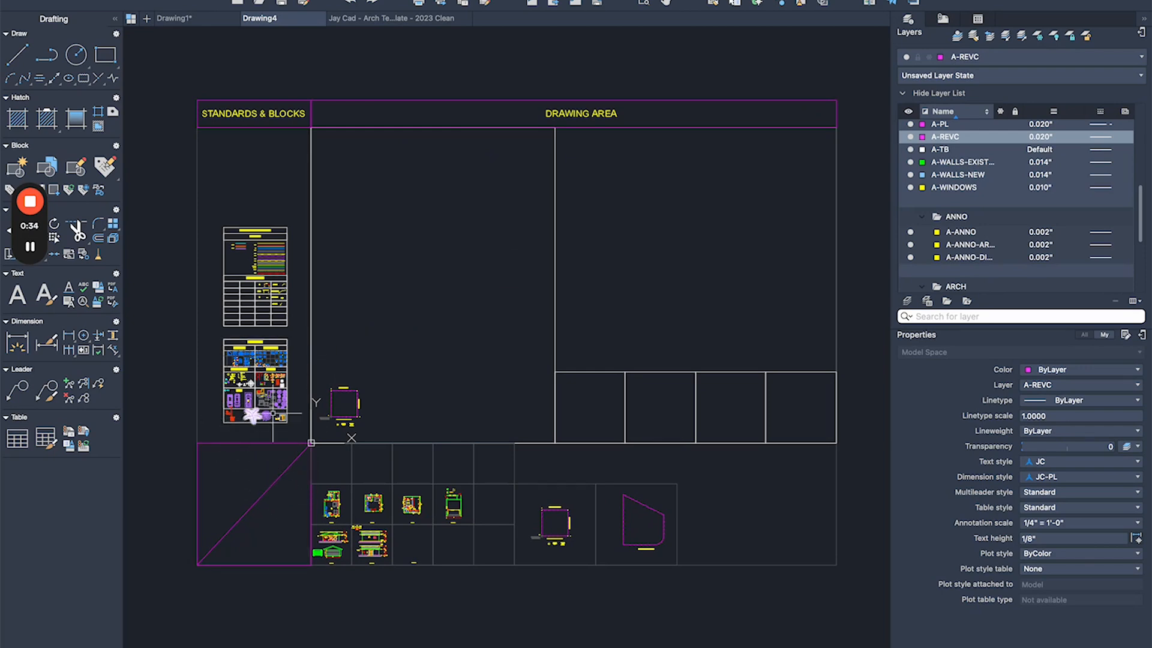
- Examine the Jay Cad Blocks table and the Annotation Library & Standards table, including its layers list and annotation styles
scroll(222, 389, up, 5)
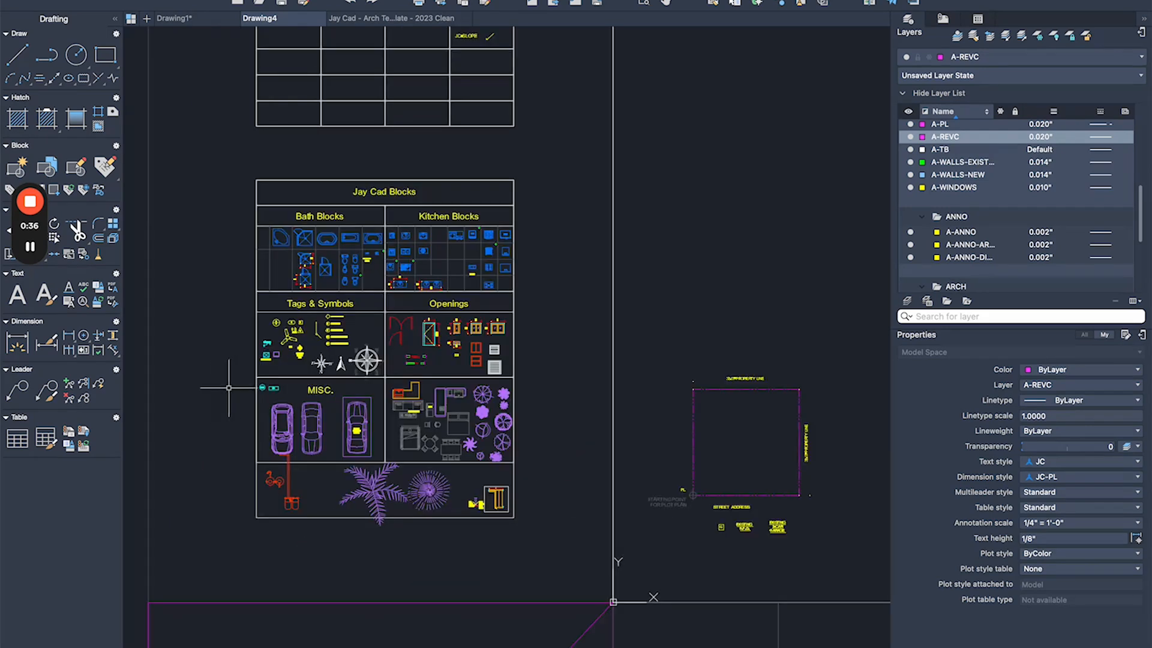
scroll(244, 386, down, 5)
scroll(274, 266, up, 5)
scroll(340, 274, up, 2)
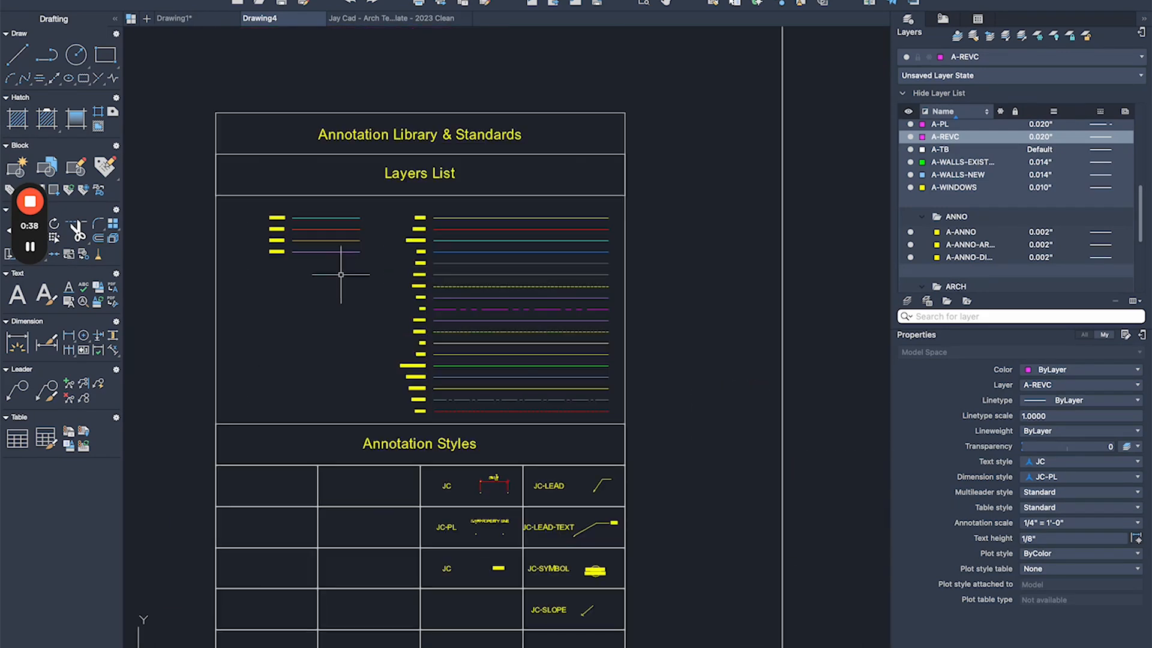
scroll(341, 273, up, 2)
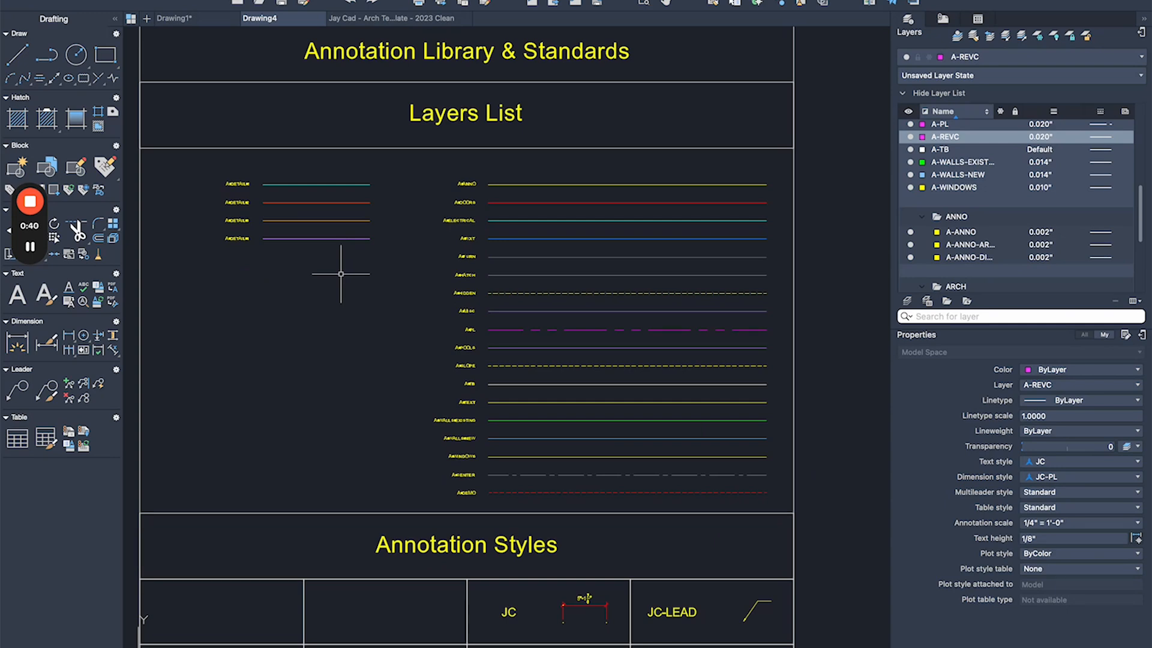
scroll(342, 274, down, 3)
scroll(489, 528, down, 3)
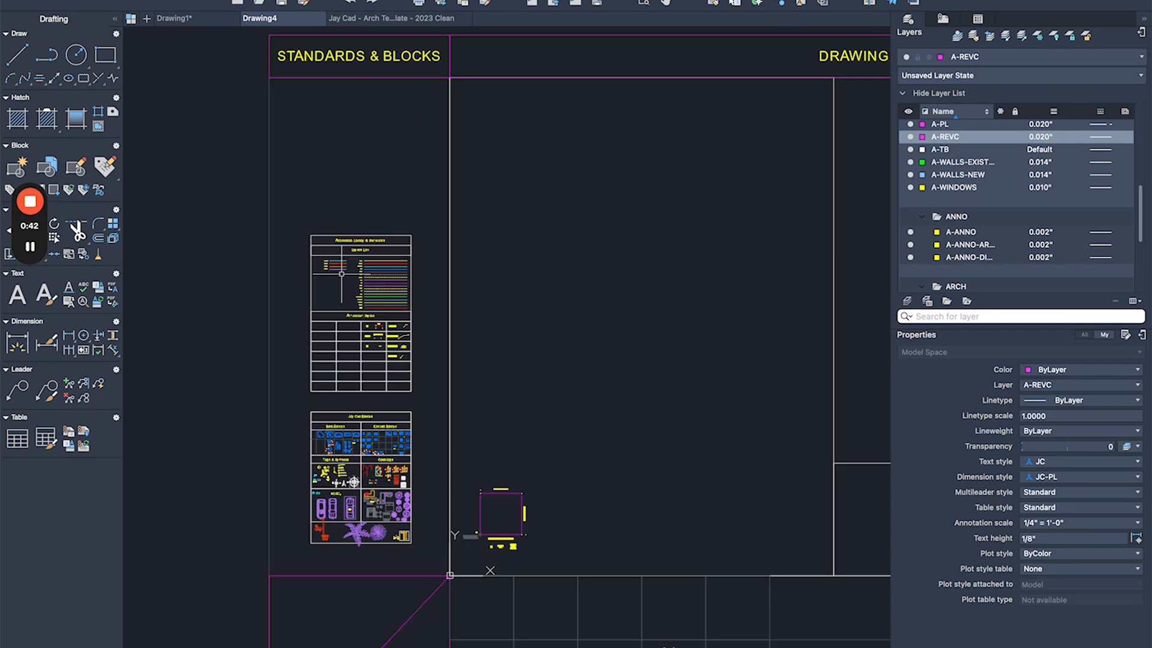
scroll(583, 387, down, 2)
scroll(584, 388, up, 1)
middle_drag(488, 324, 527, 354)
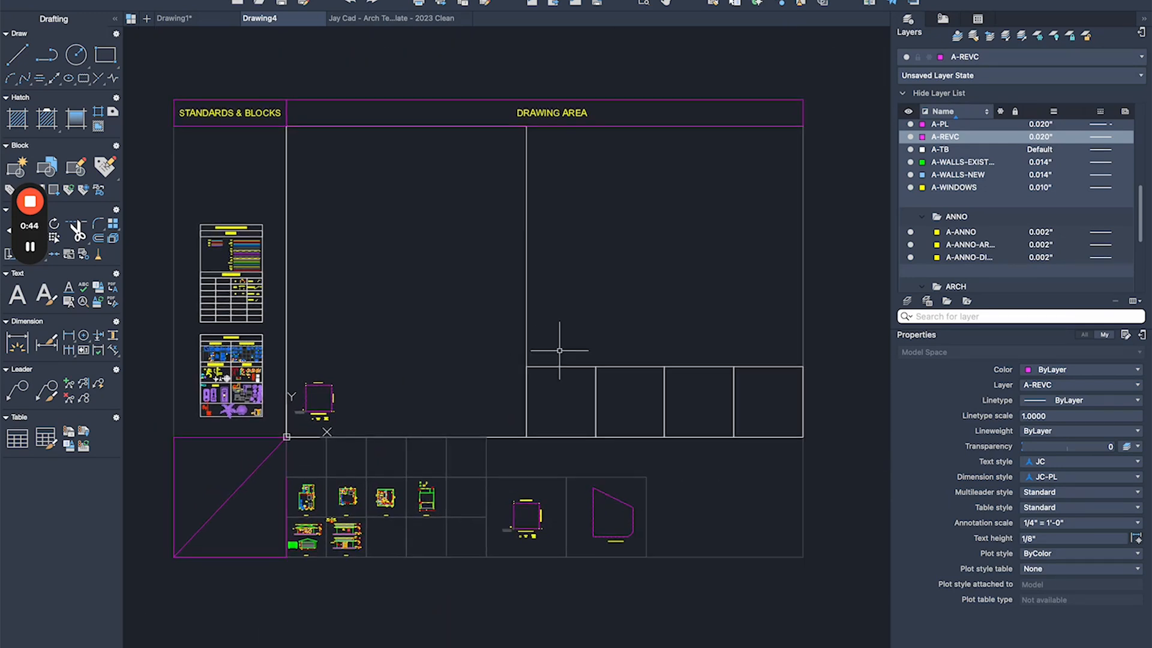
- Look over the extents of the template's drawing area and the grid of cells with sample drawings below it
middle_drag(471, 307, 510, 295)
click(356, 131)
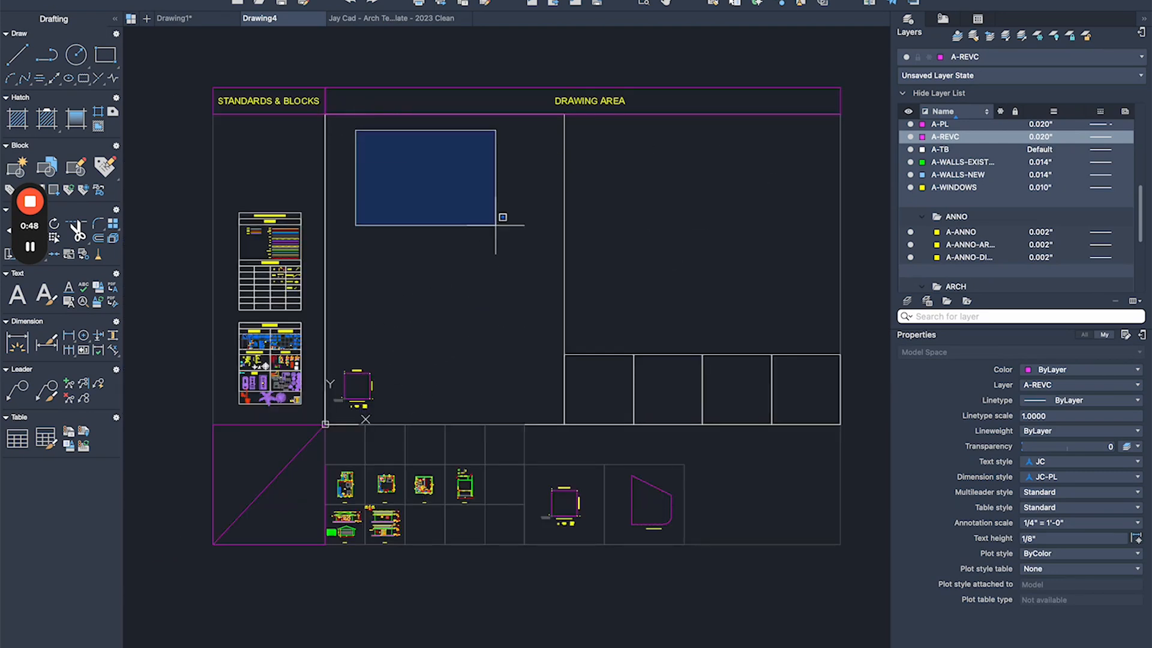
click(804, 287)
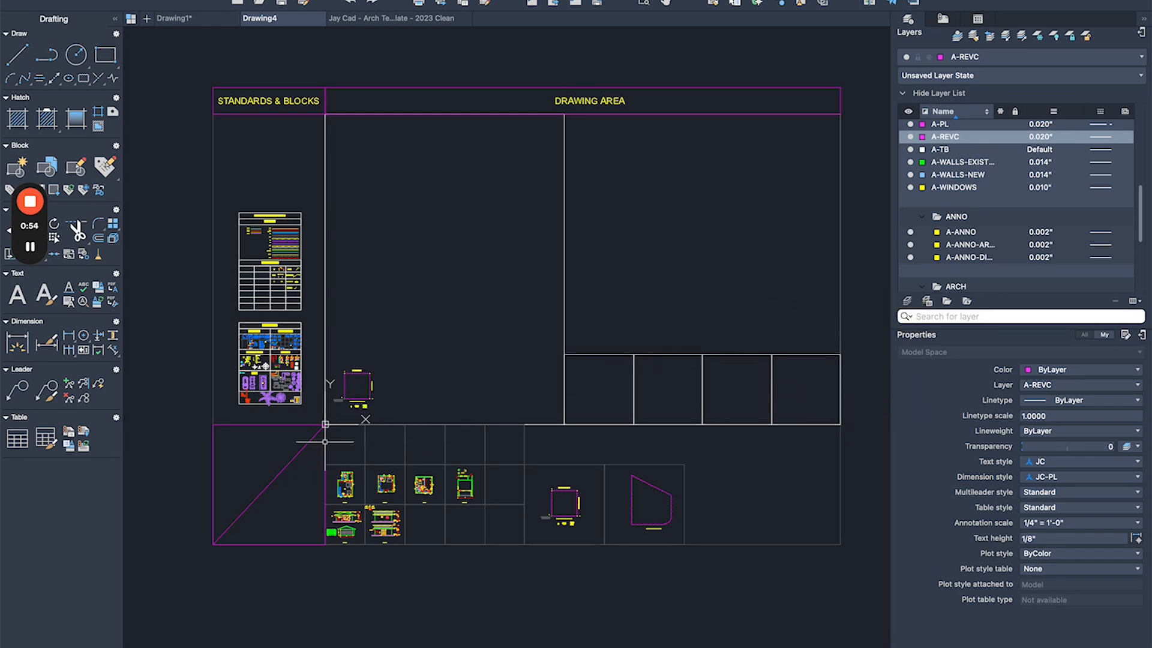
middle_drag(298, 439, 130, 378)
click(258, 90)
click(376, 501)
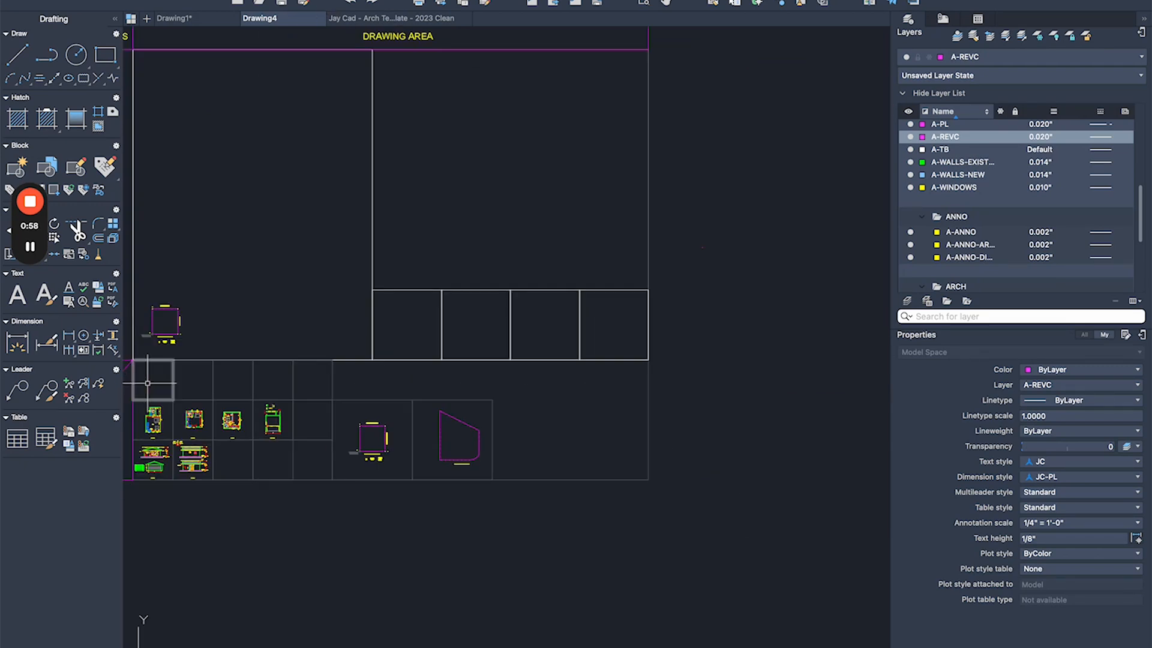
click(670, 528)
click(275, 621)
scroll(662, 508, down, 2)
middle_drag(521, 454, 565, 461)
scroll(384, 401, up, 2)
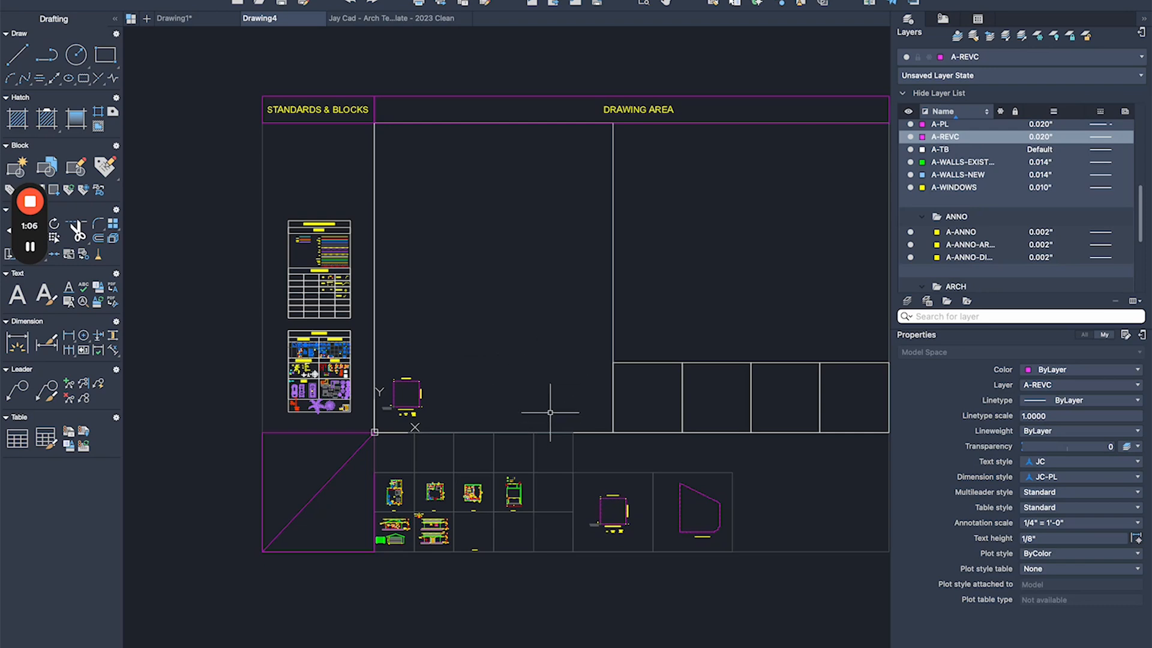
- Examine the sample floor plans and elevations in the grid cells below the drawing area
middle_drag(550, 420, 479, 337)
scroll(351, 389, up, 4)
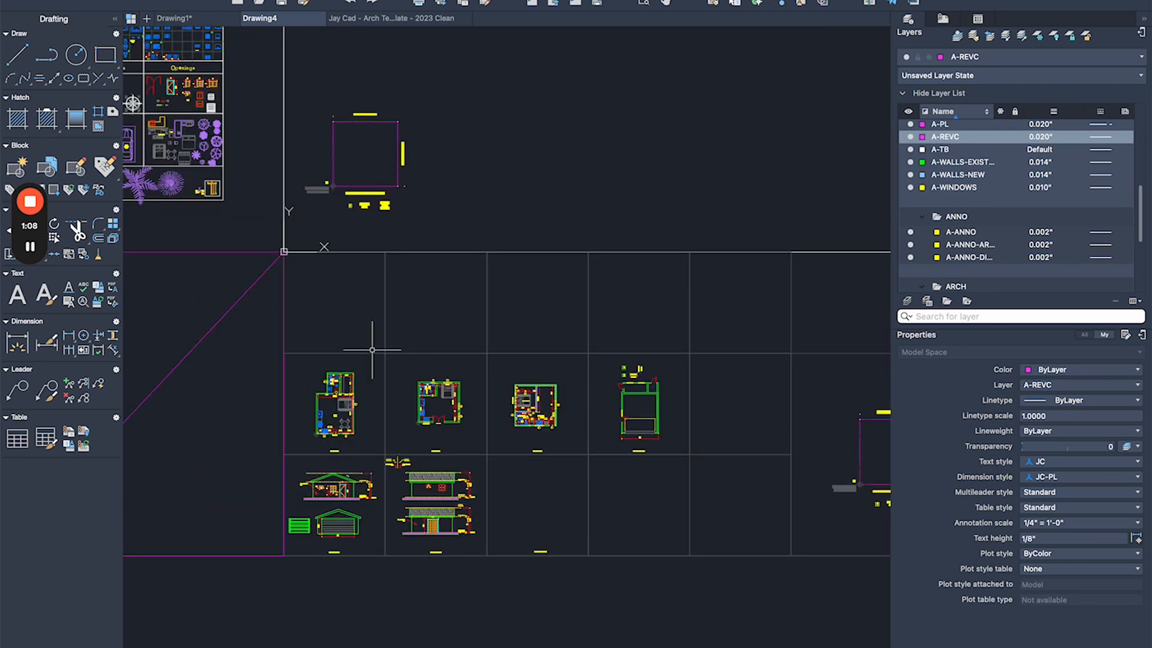
scroll(323, 384, down, 2)
scroll(270, 393, down, 2)
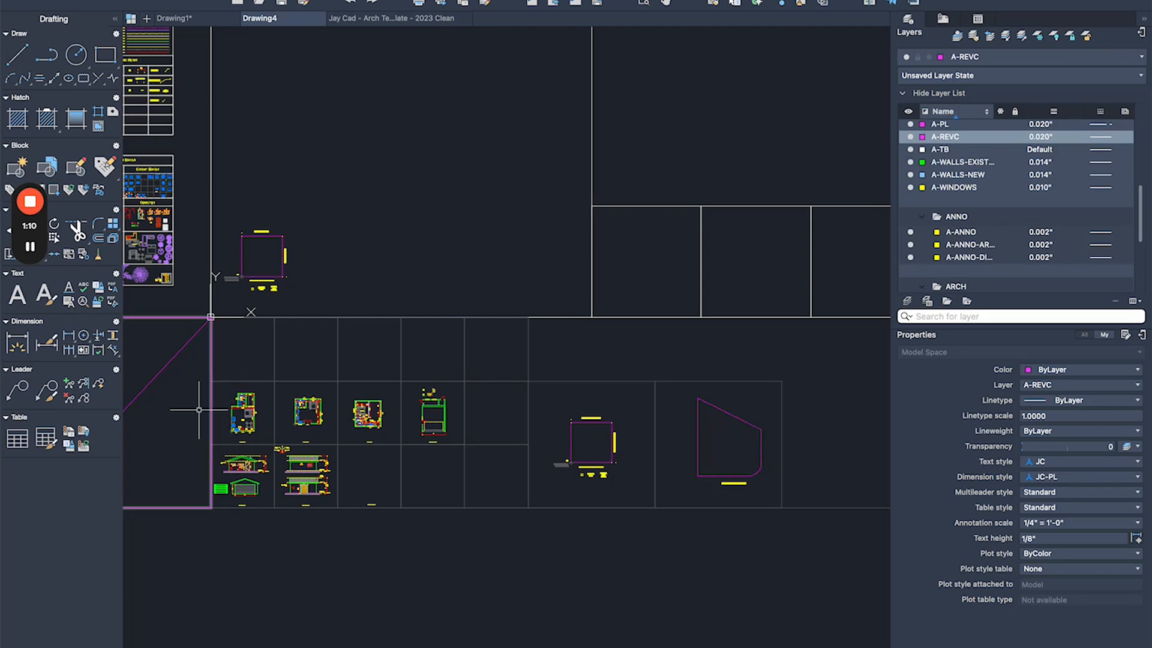
scroll(198, 438, up, 6)
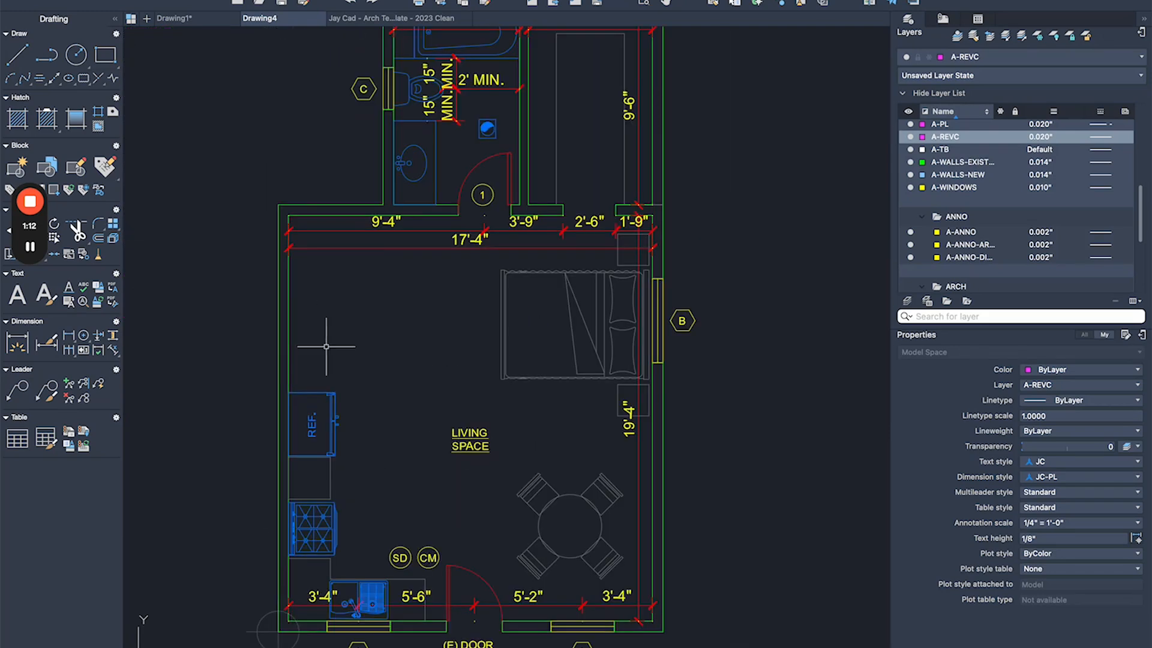
scroll(327, 347, down, 3)
scroll(430, 240, down, 2)
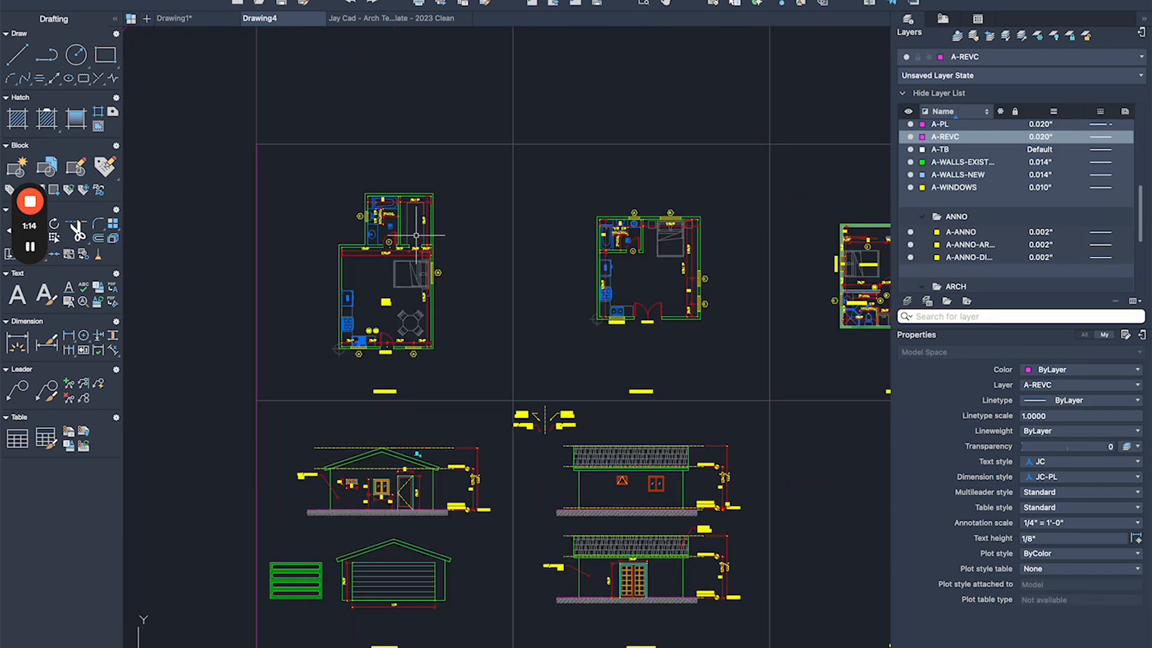
scroll(430, 246, up, 1)
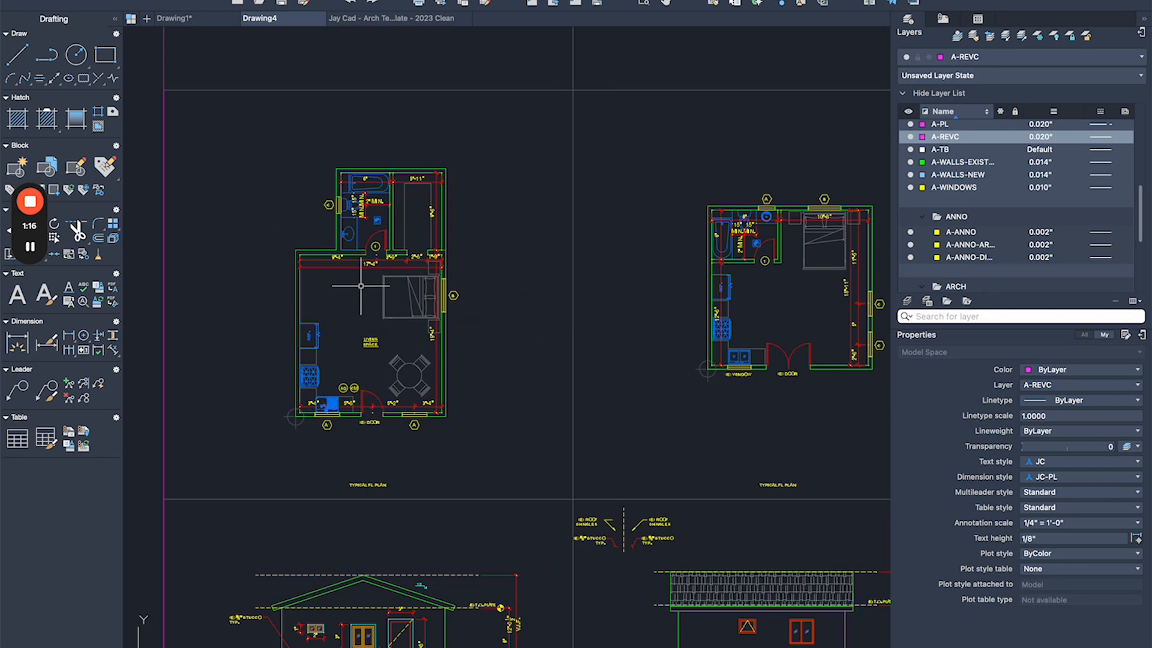
scroll(257, 238, up, 2)
scroll(290, 239, down, 2)
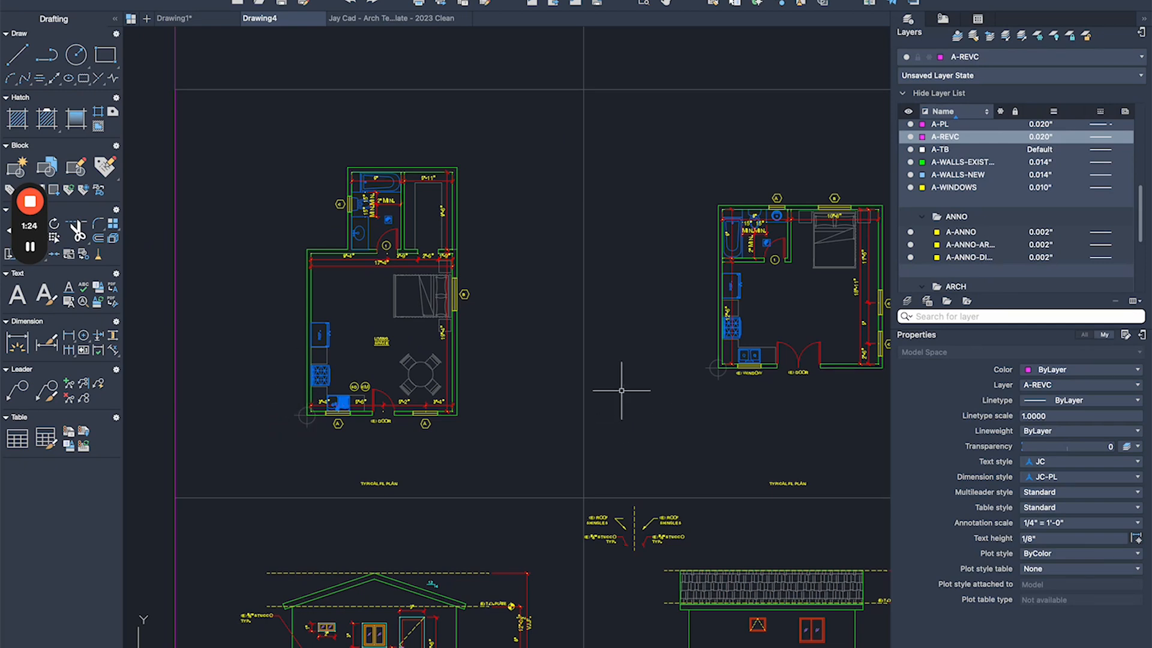
scroll(622, 390, down, 2)
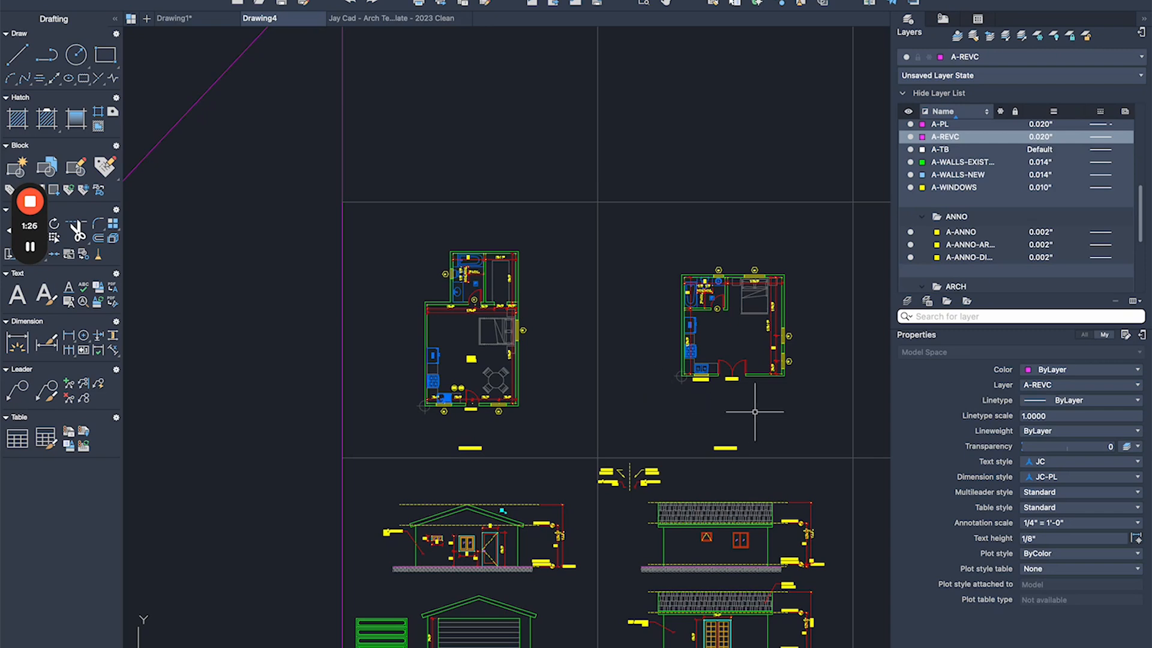
scroll(755, 411, down, 3)
scroll(270, 350, up, 5)
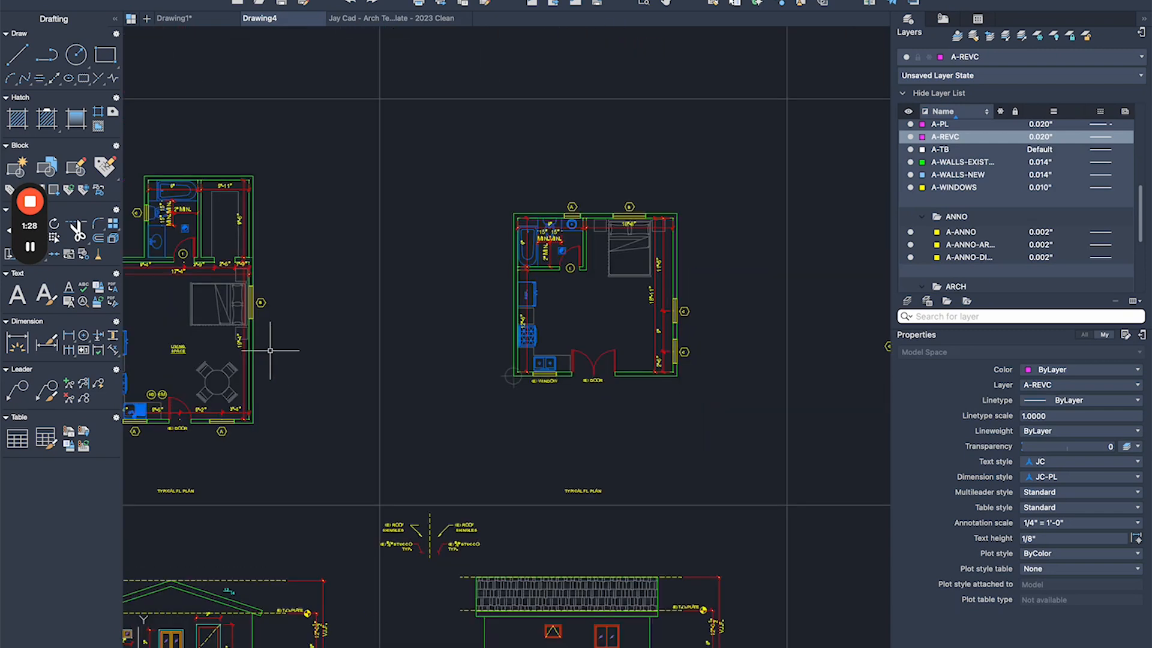
middle_drag(276, 268, 681, 261)
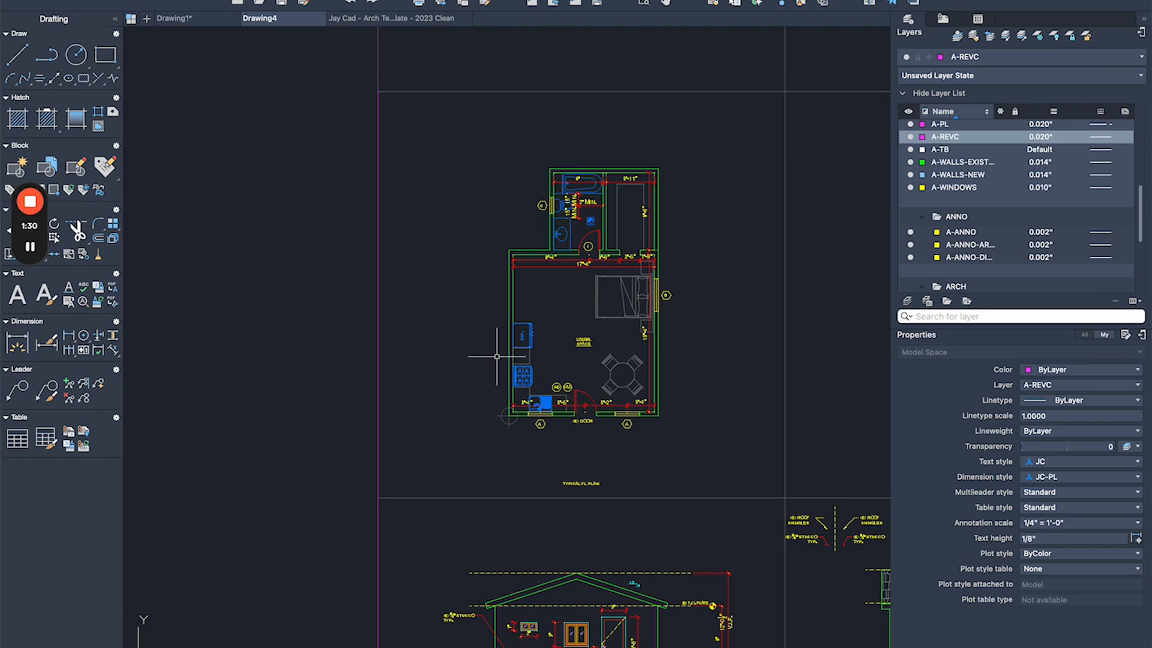
- Inspect the empty drawing area, its divided cells, and the free space beside the sample property line square
scroll(472, 328, down, 2)
middle_drag(780, 346, 535, 335)
scroll(525, 329, down, 2)
scroll(525, 329, down, 4)
middle_drag(510, 203, 475, 379)
middle_drag(621, 340, 503, 411)
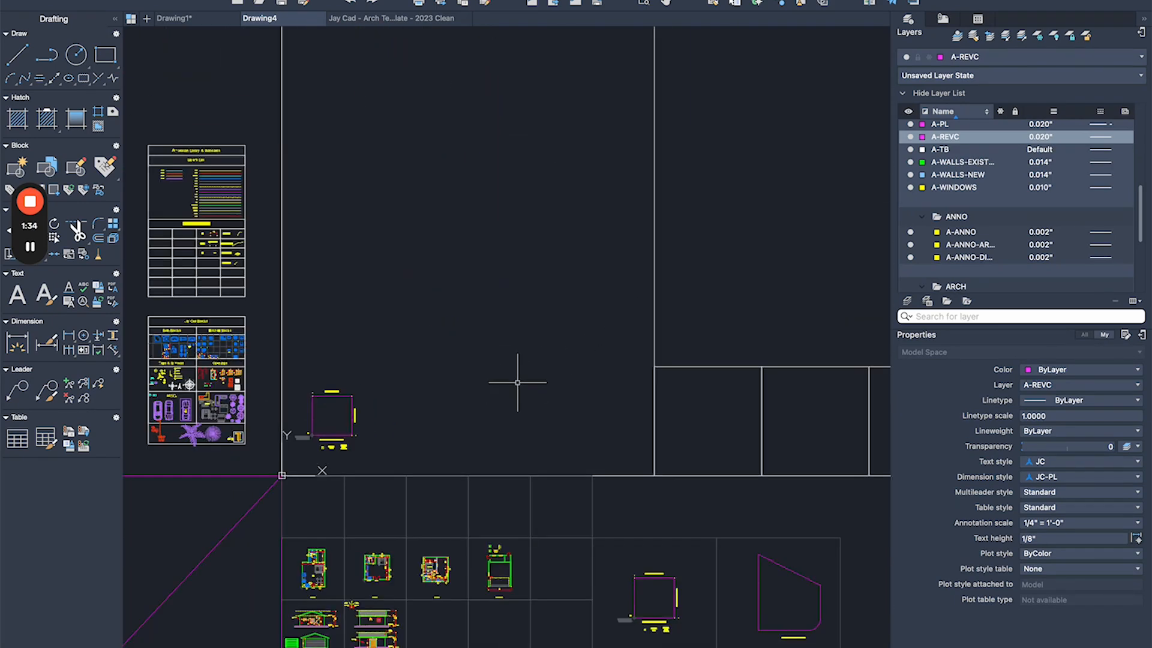
middle_drag(510, 359, 465, 412)
middle_drag(487, 317, 472, 336)
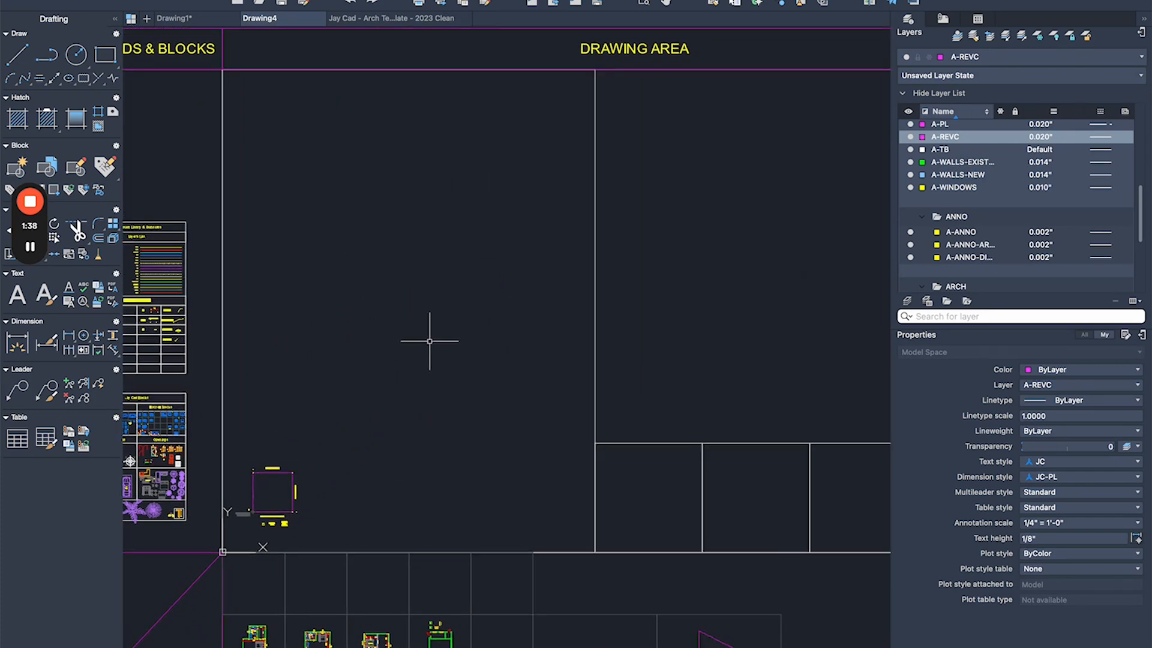
middle_drag(489, 394, 198, 377)
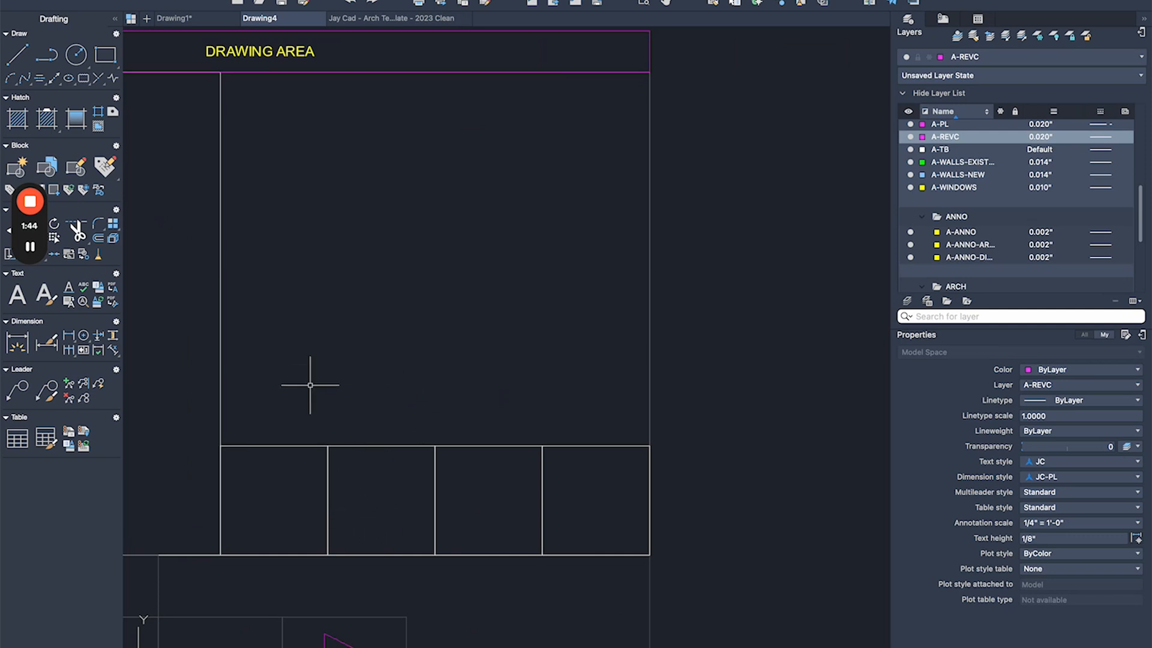
scroll(420, 372, down, 3)
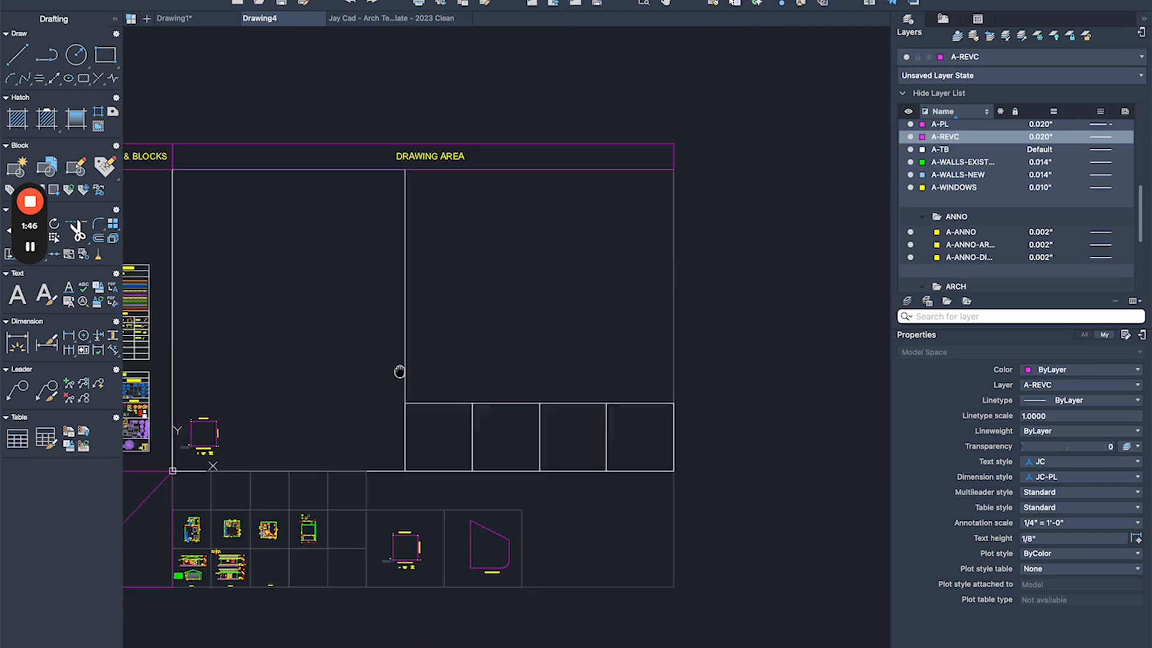
scroll(264, 520, up, 2)
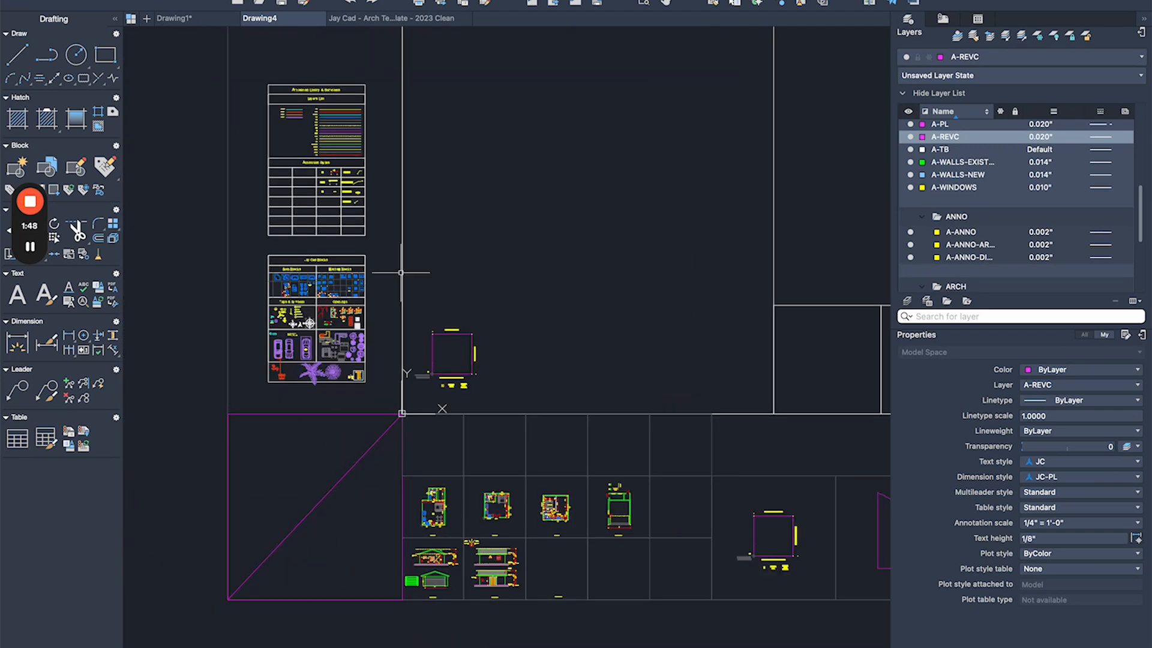
middle_drag(484, 287, 457, 321)
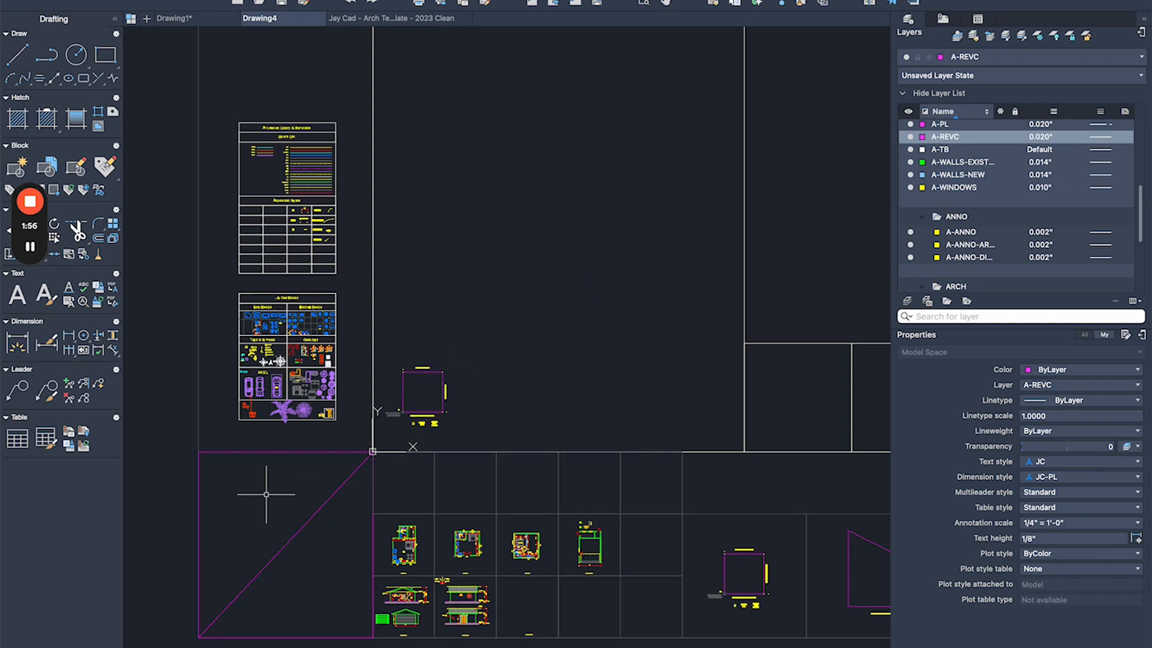
scroll(611, 382, up, 2)
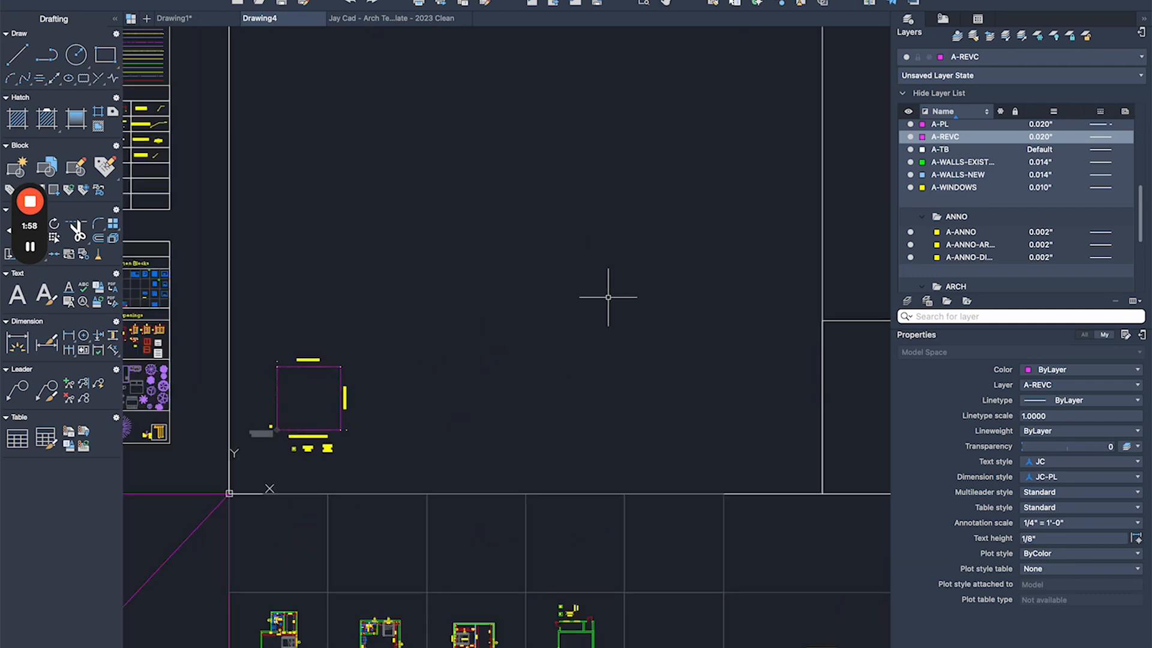
scroll(497, 379, up, 2)
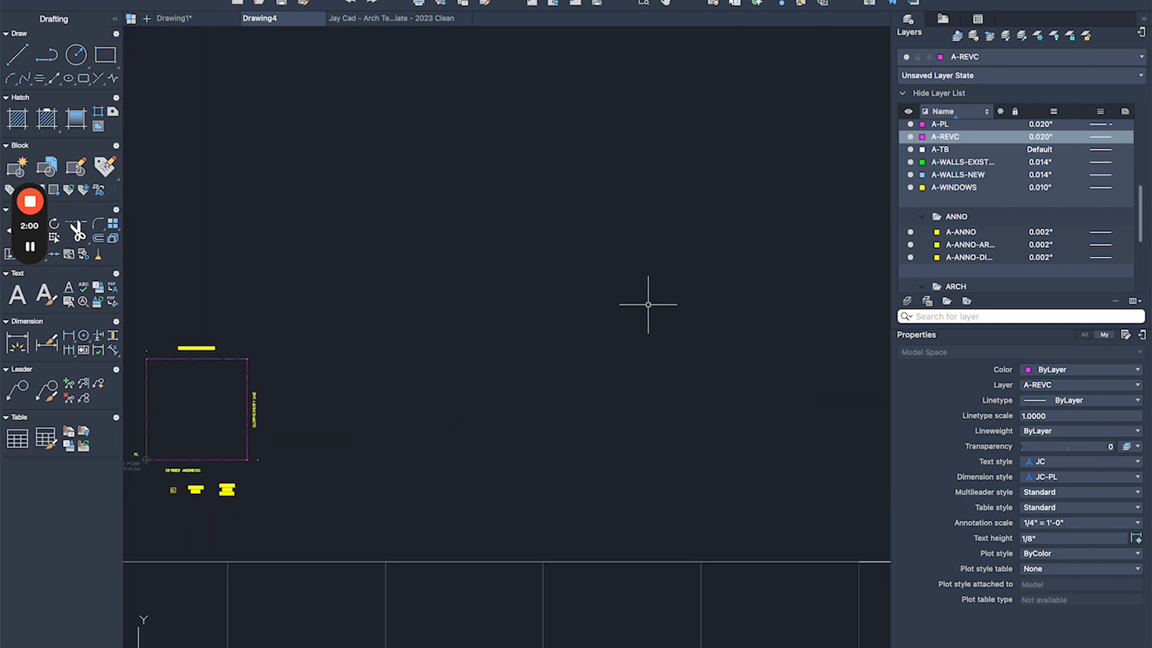
middle_drag(642, 309, 601, 317)
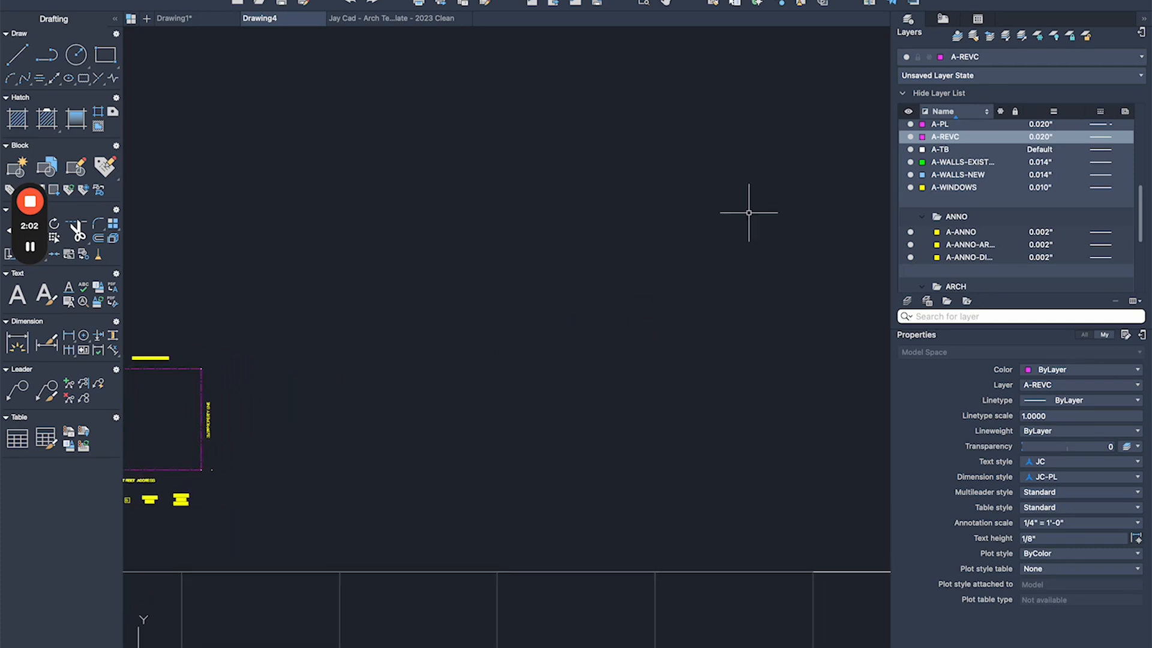
- Make A-WALLS-NEW the current layer
click(1041, 60)
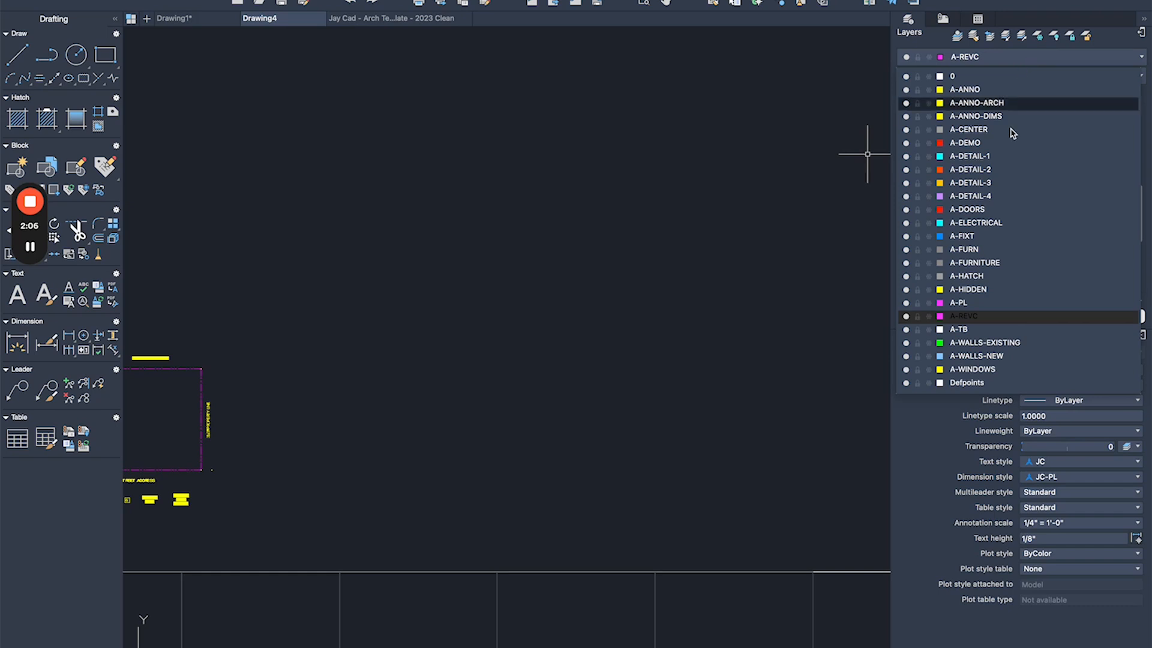
click(1010, 360)
middle_drag(597, 346, 532, 270)
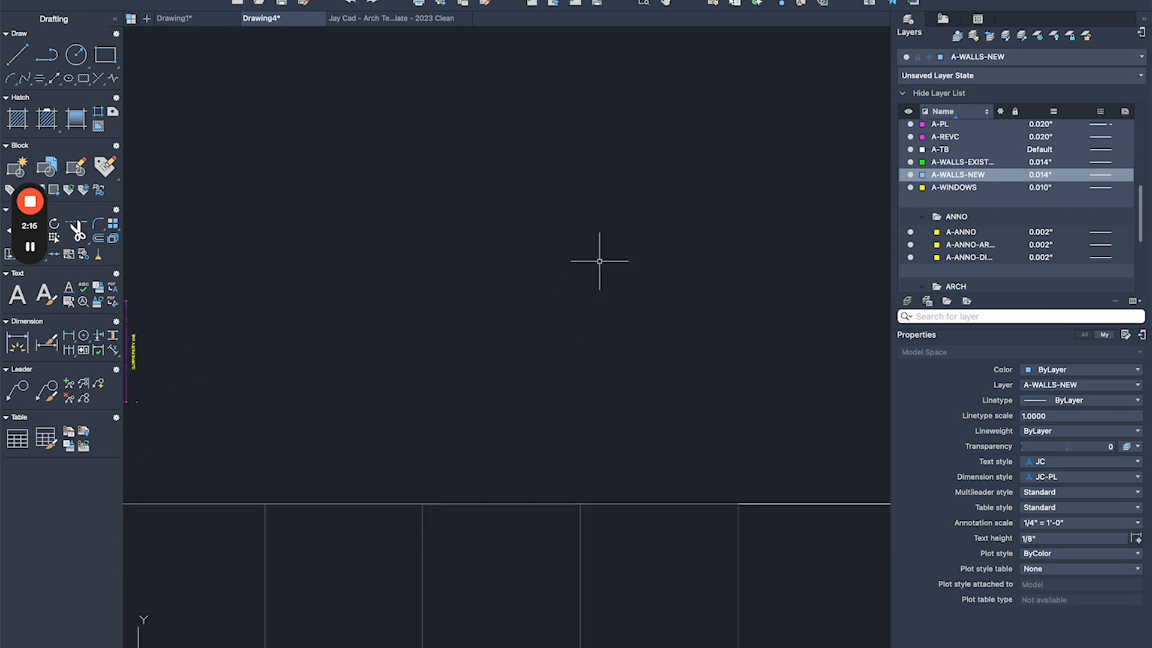
- Make A-WALLS-EXISTING the current layer for the house walls
click(1024, 59)
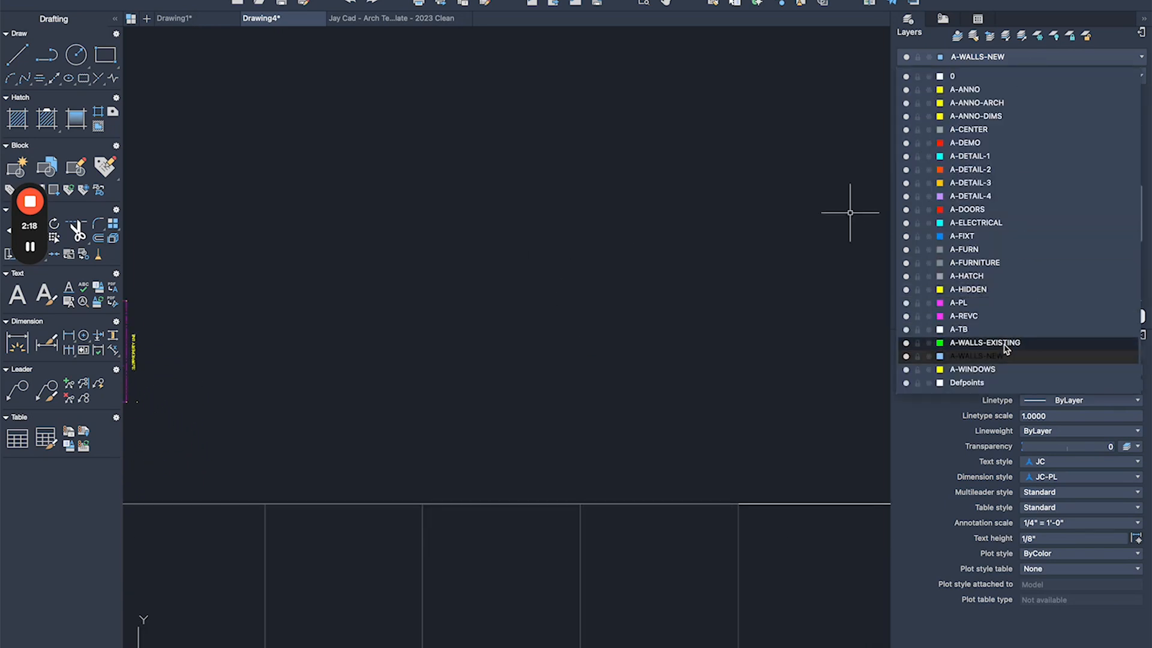
click(1006, 345)
middle_drag(307, 289, 430, 291)
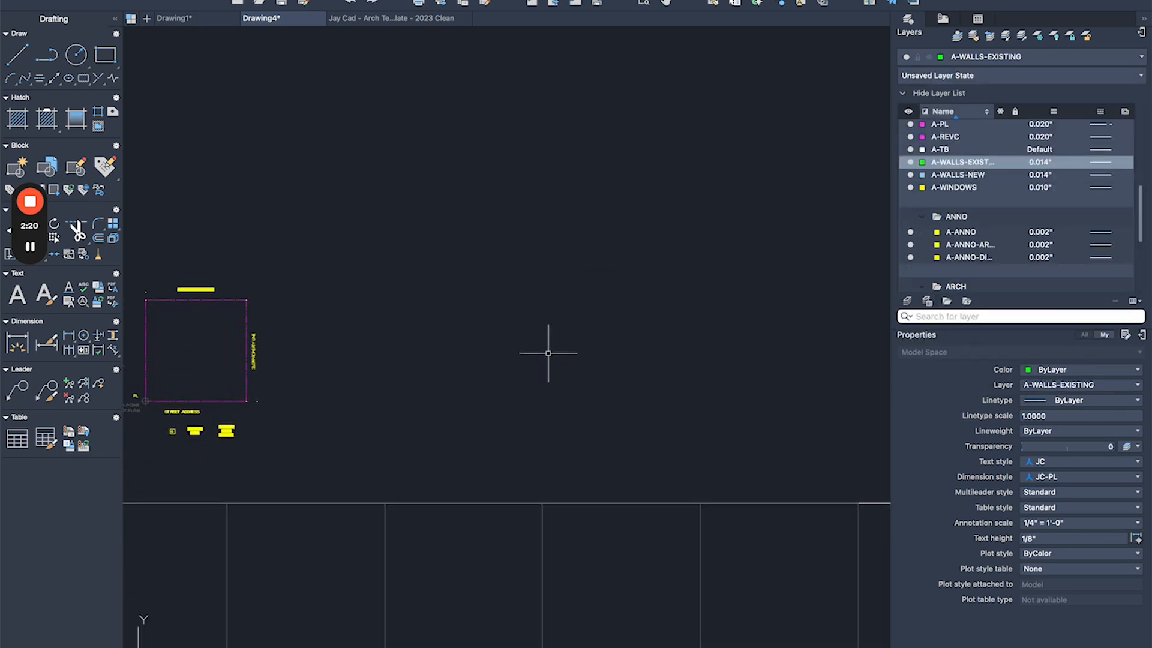
middle_drag(550, 356, 504, 341)
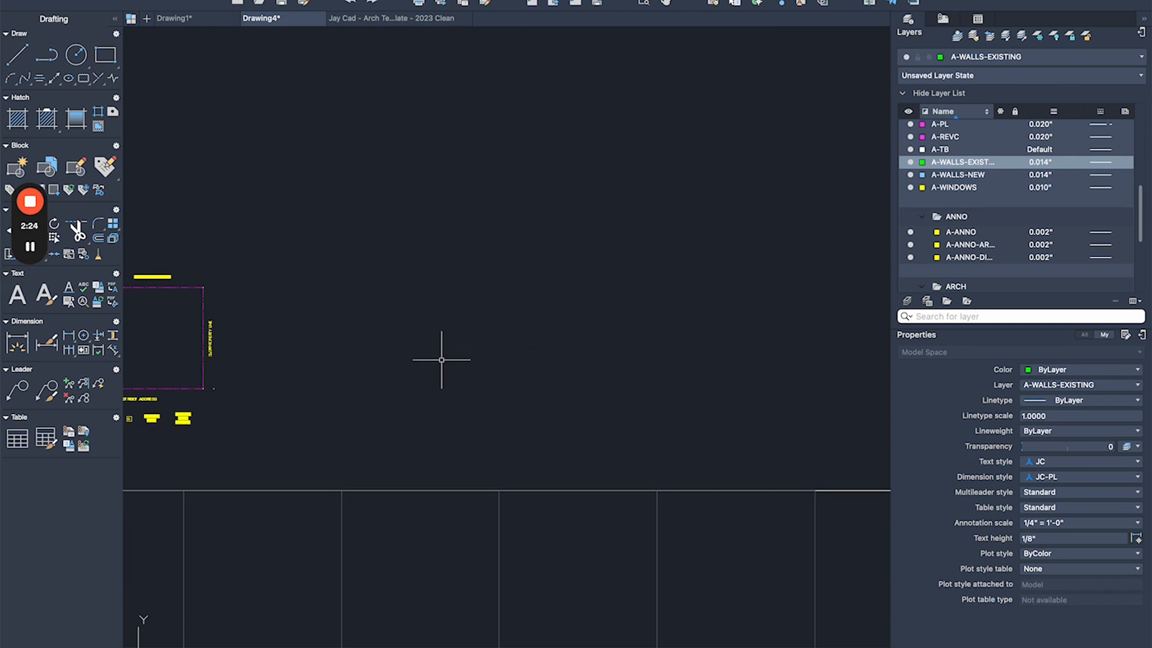
- Start a polyline in the free space beside the property line square with a horizontal 30' segment running to the right
text(pl)
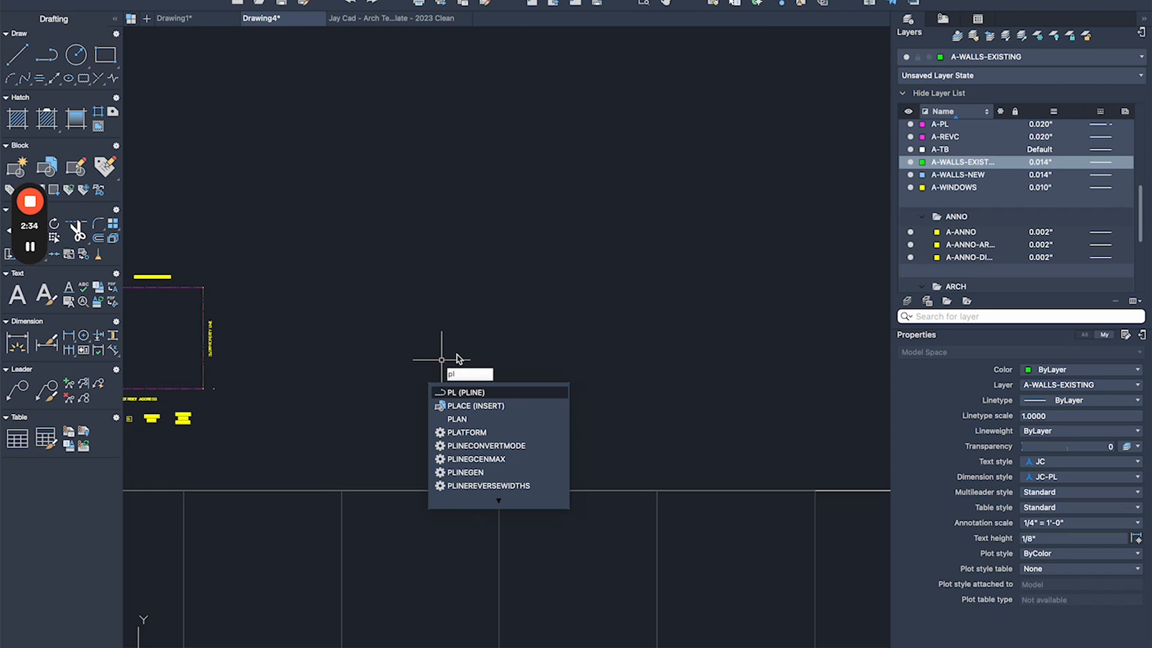
key(Return)
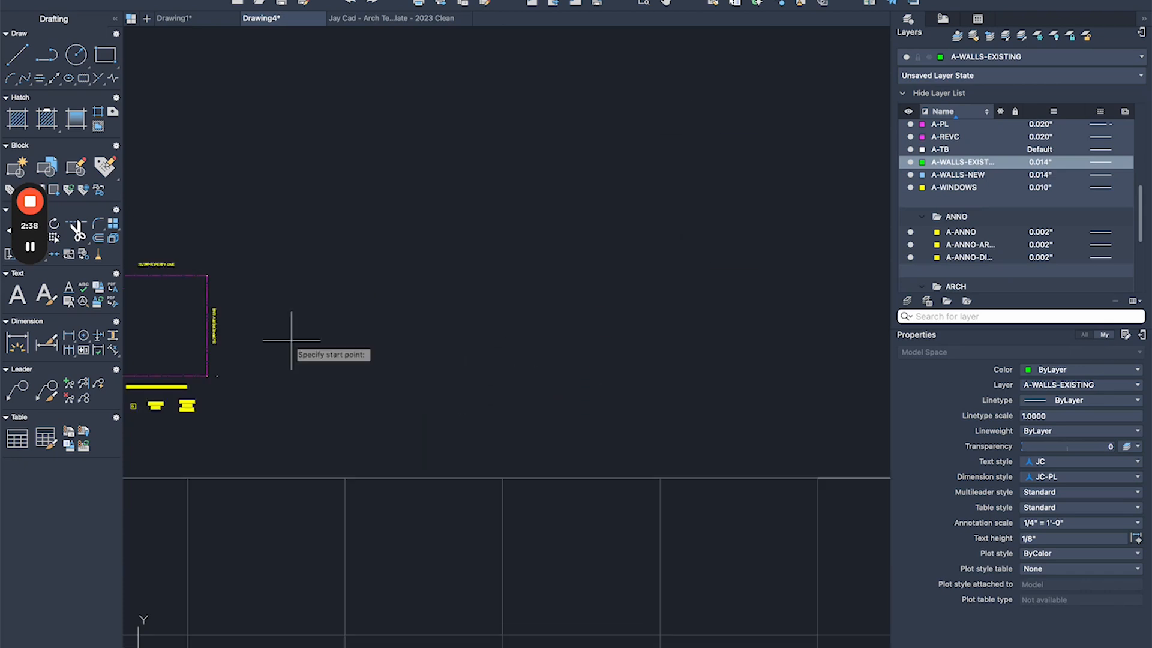
scroll(555, 309, up, 2)
click(366, 341)
scroll(480, 341, up, 2)
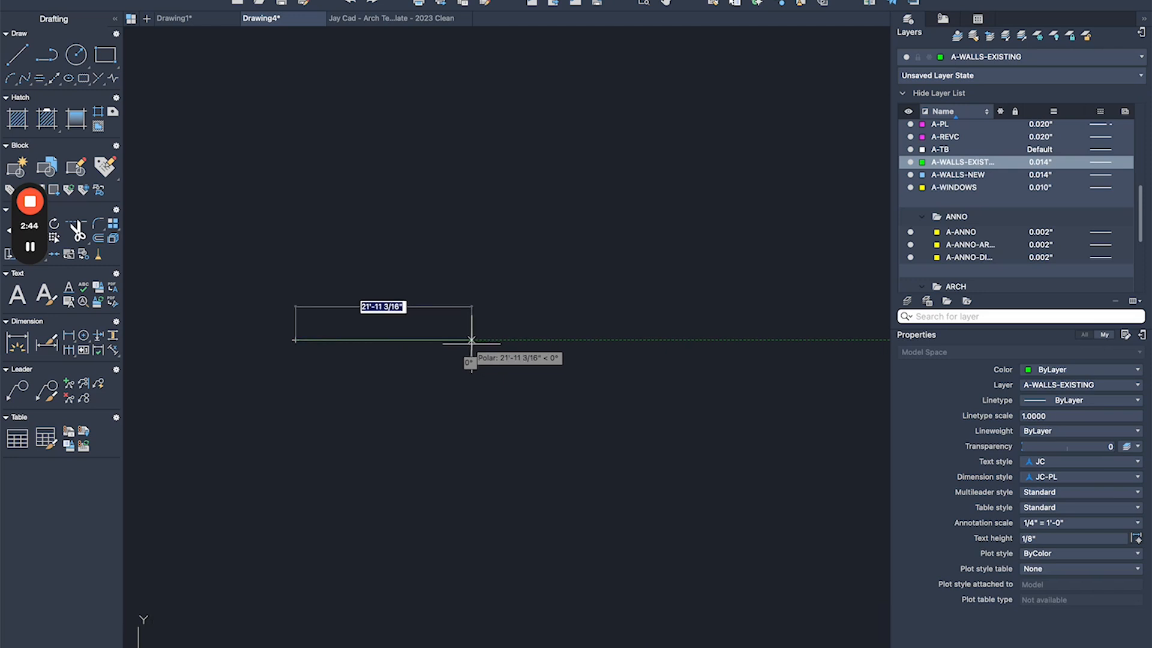
text(30)
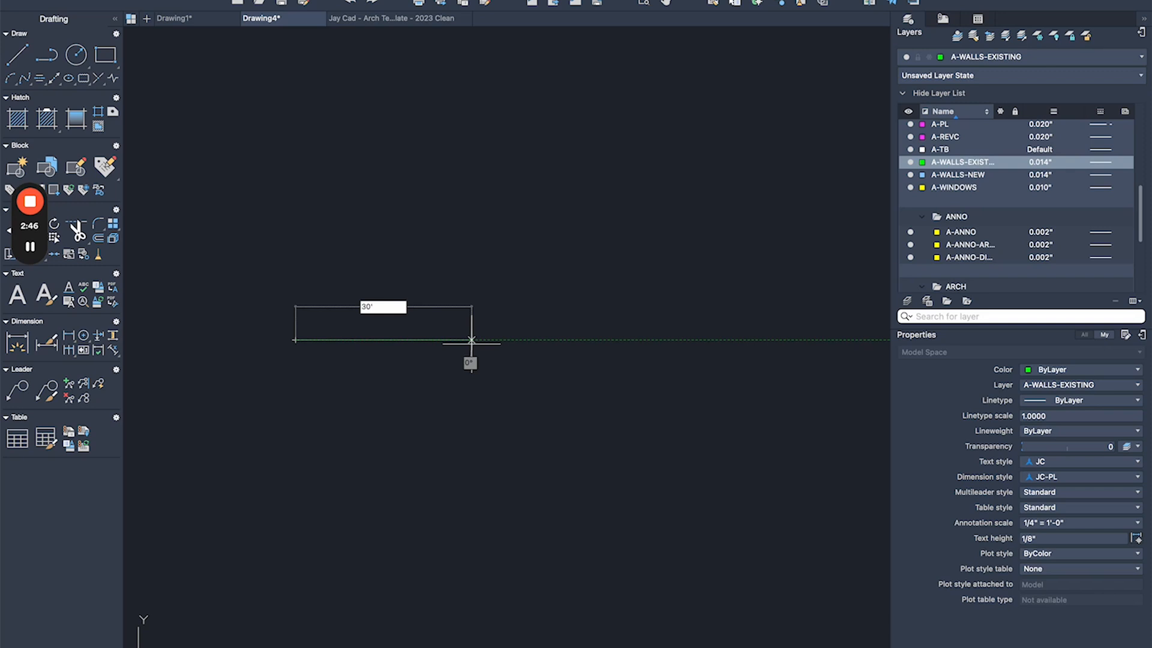
key(Return)
- Continue the polyline 20' up and 30' back to the left, and close it into a rectangle
scroll(474, 309, up, 3)
text(20)
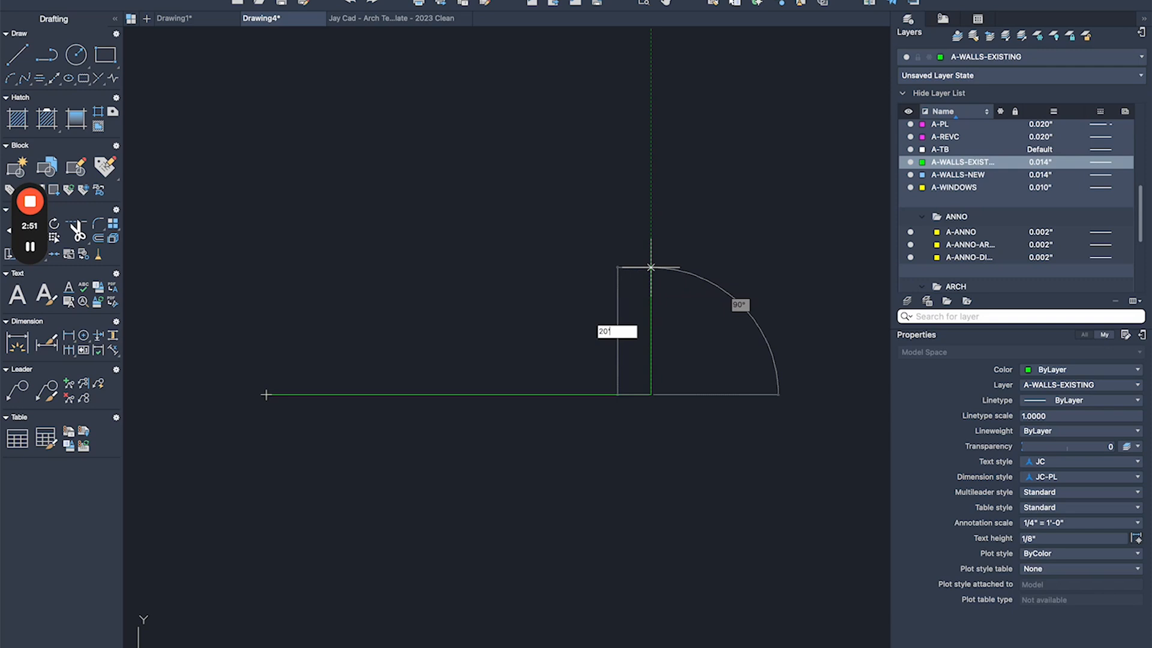
key(Return)
middle_drag(516, 266, 541, 292)
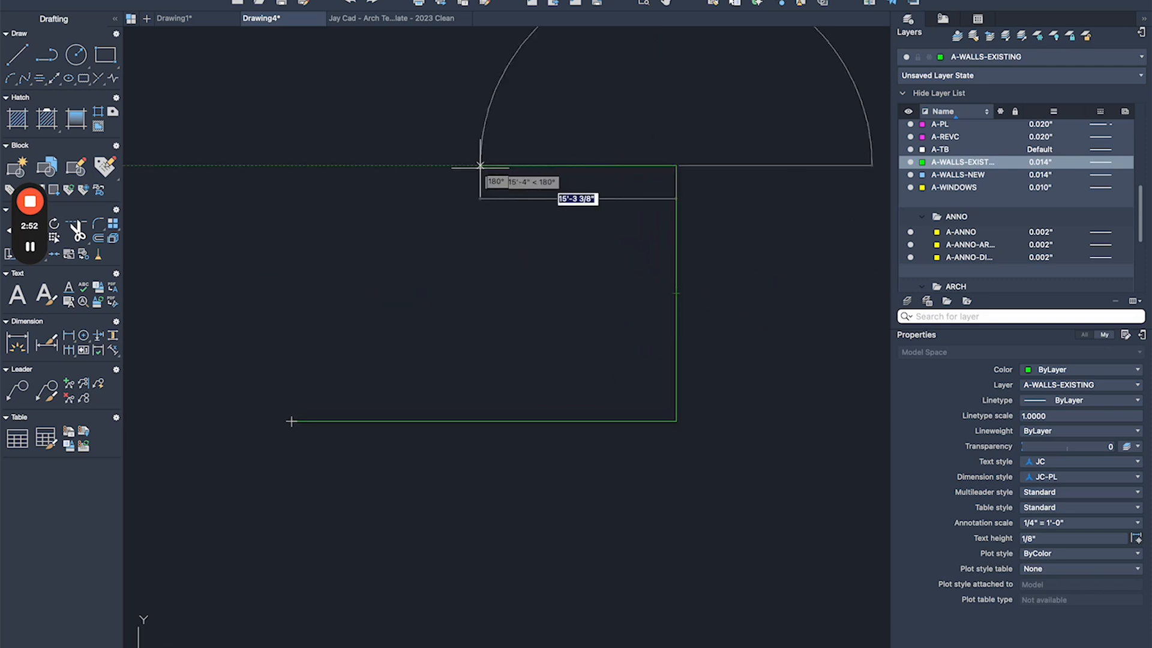
text(3)
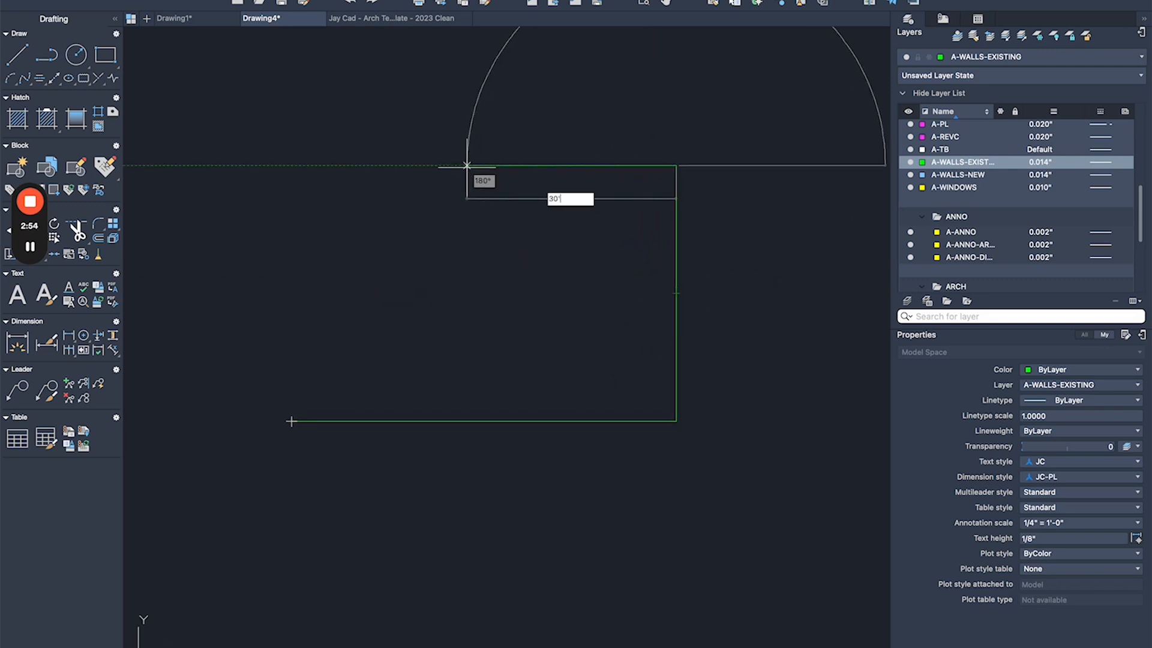
text(0')
key(Return)
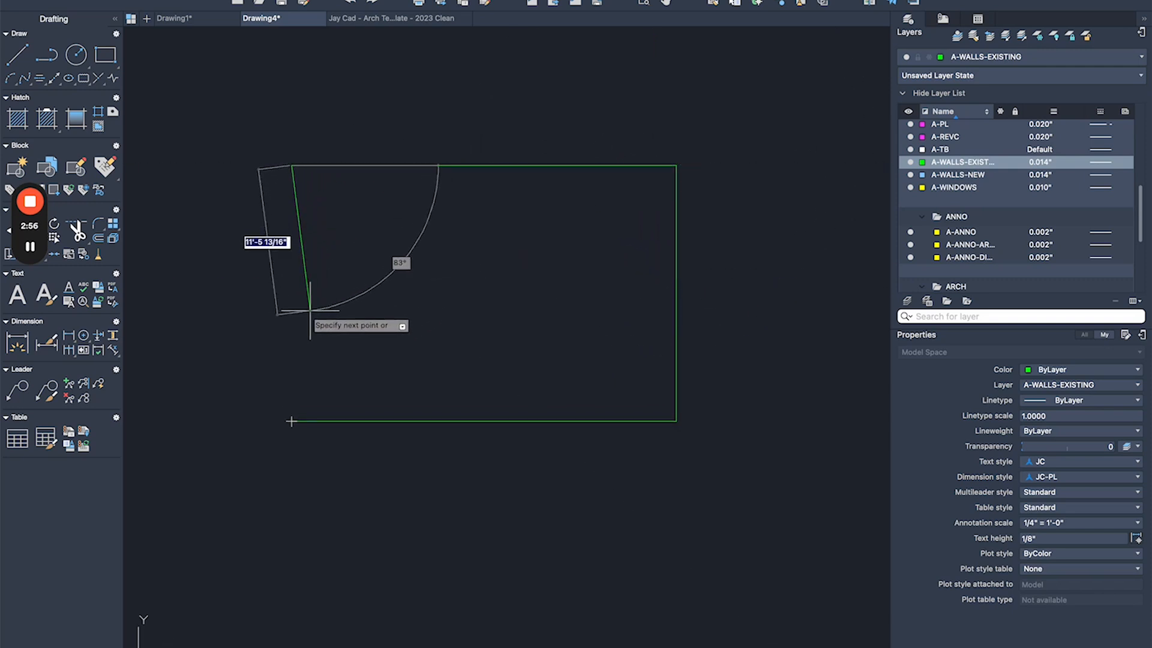
text(c)
key(Return)
middle_drag(303, 265, 332, 286)
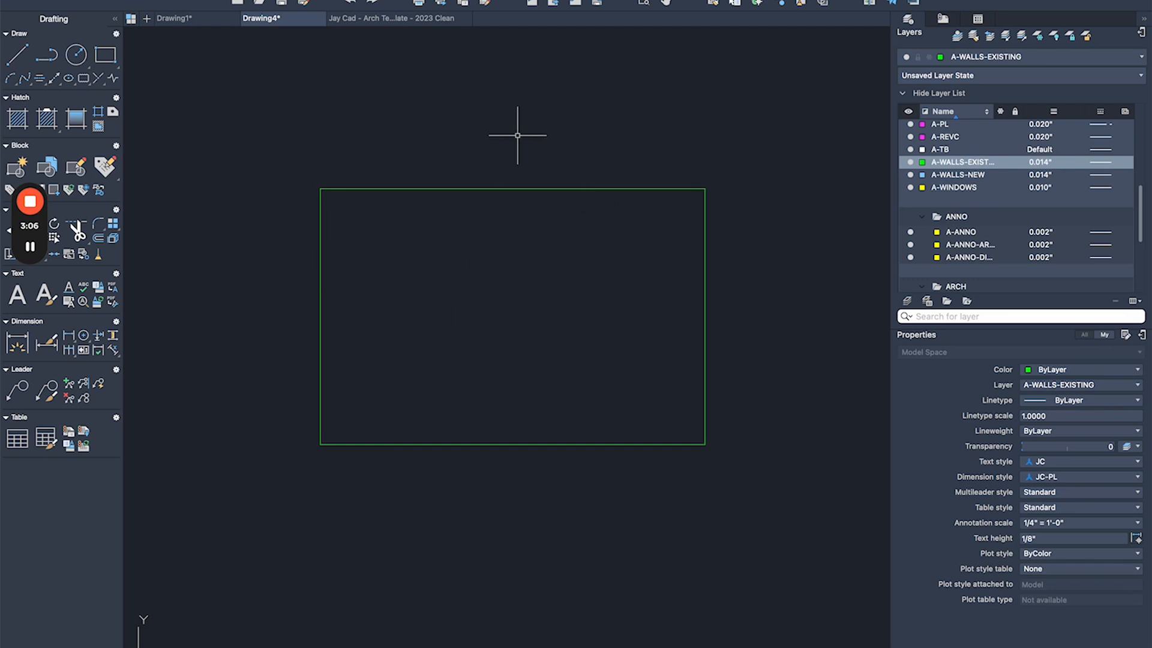
- Check which command the alias D is assigned to
middle_drag(552, 179, 568, 209)
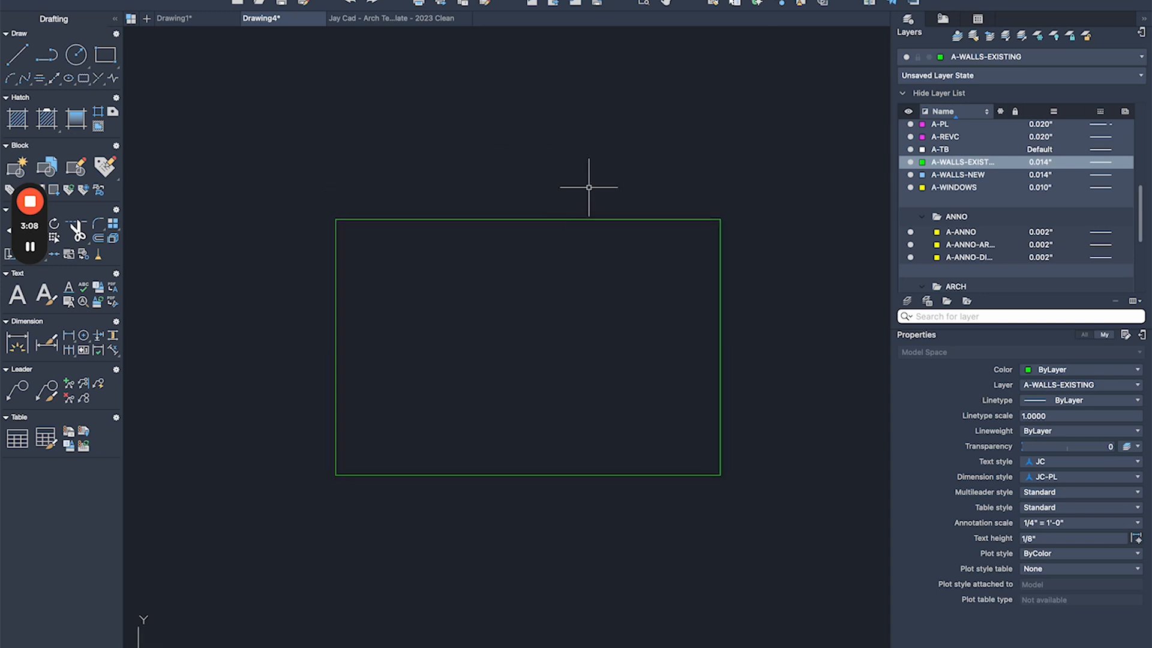
text(d)
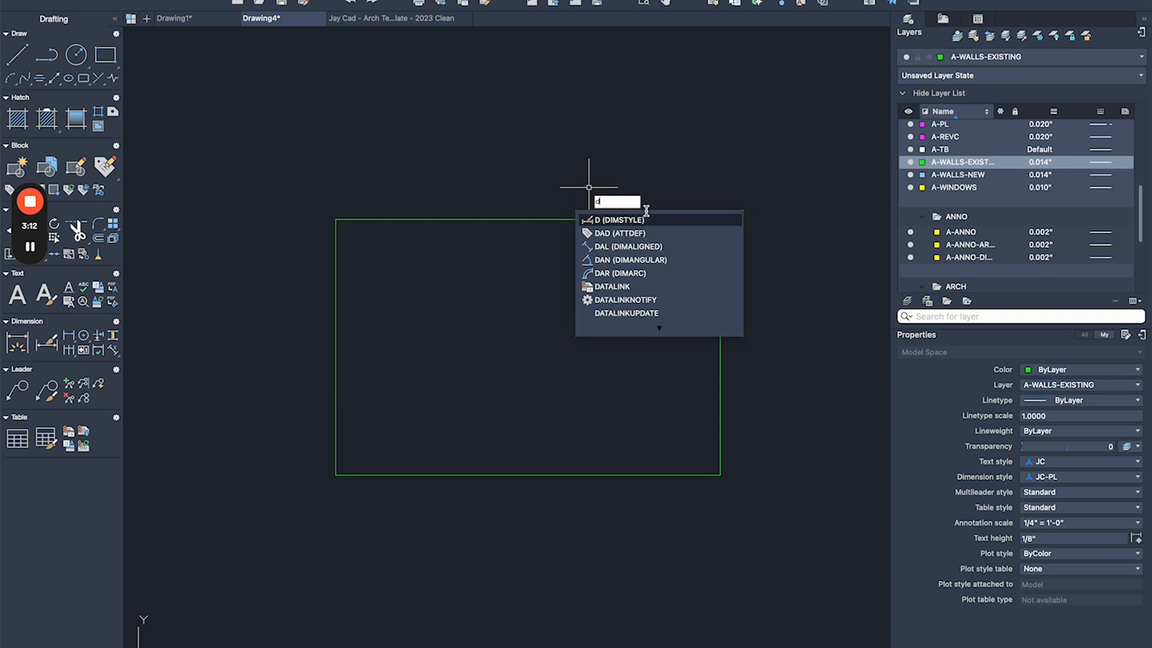
key(Escape)
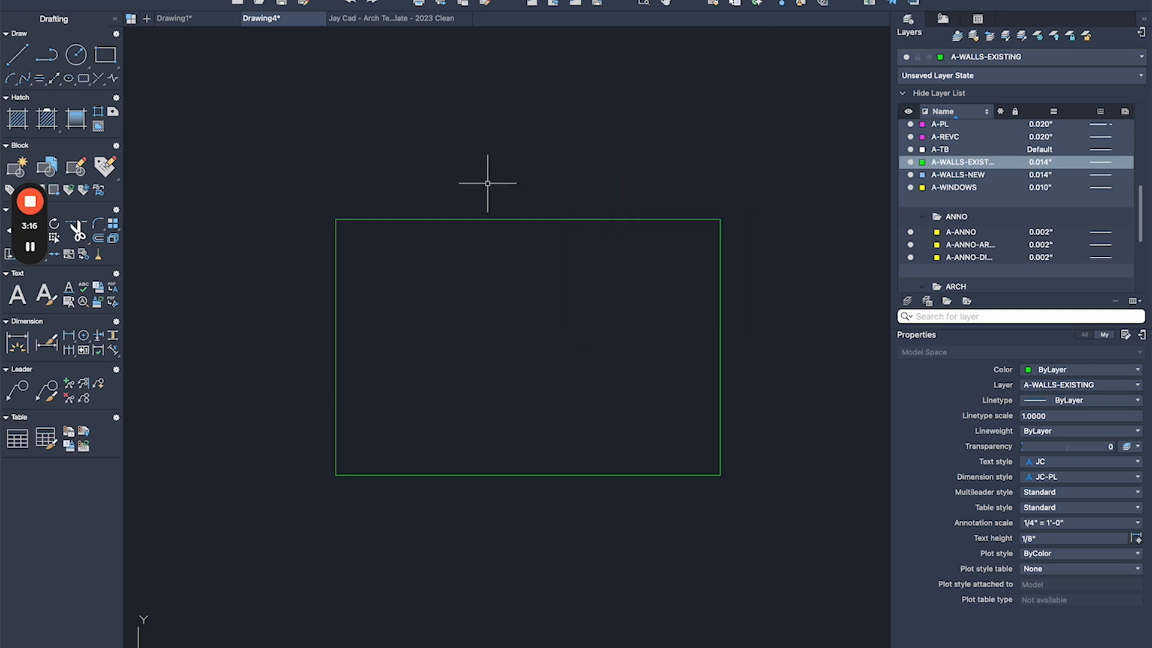
- Open the command alias editor with ALIASEDIT, search for dimline, and select the DLI alias of DIMLINEAR
text(al)
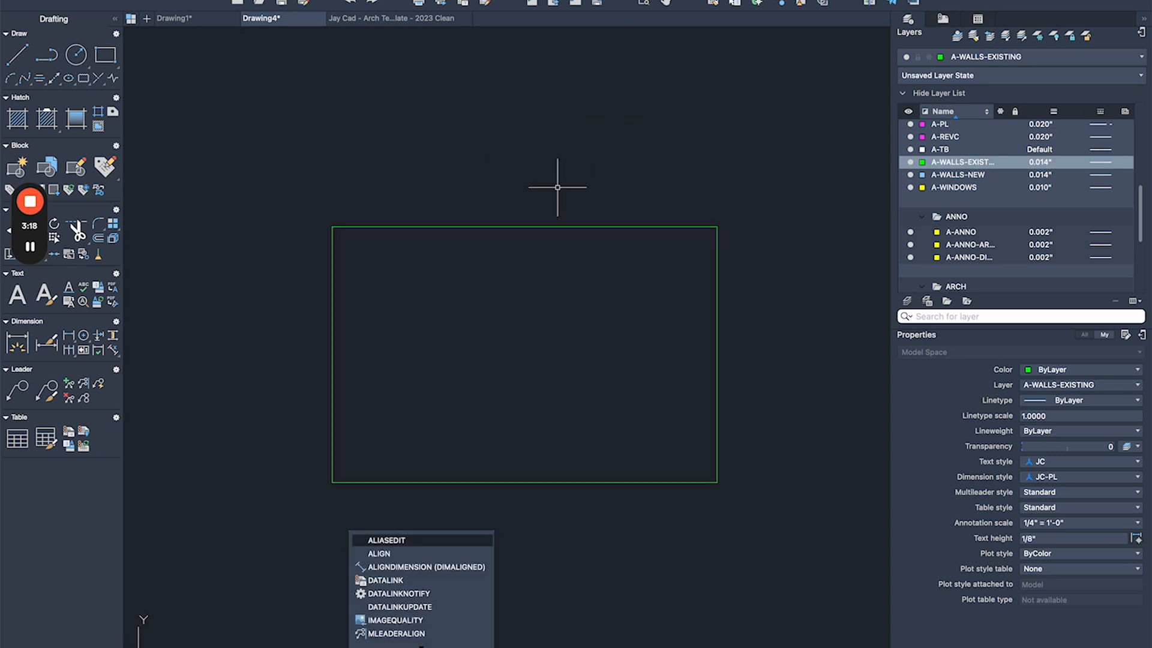
key(Escape)
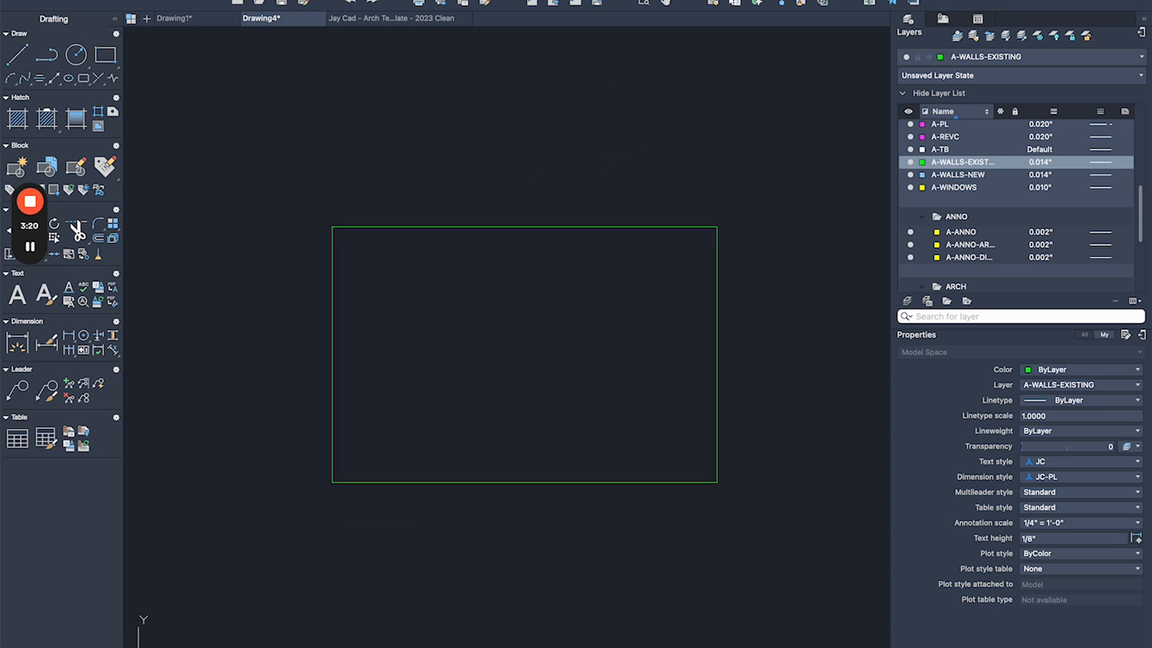
drag(452, 91, 283, 104)
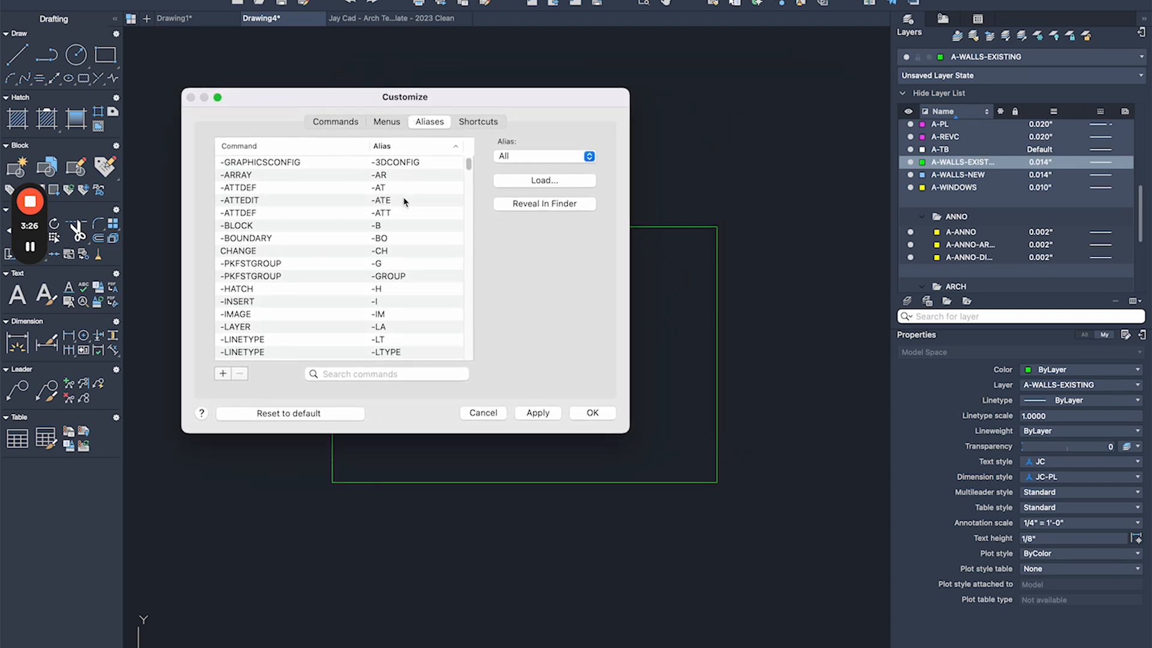
click(264, 251)
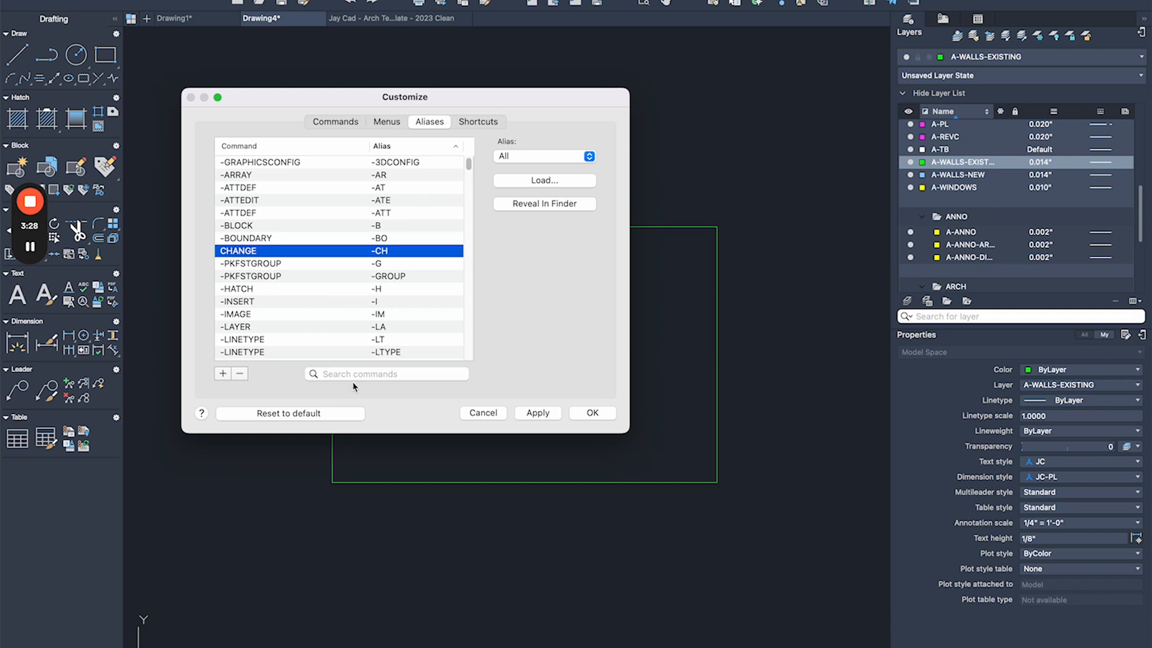
click(351, 374)
text(dimline)
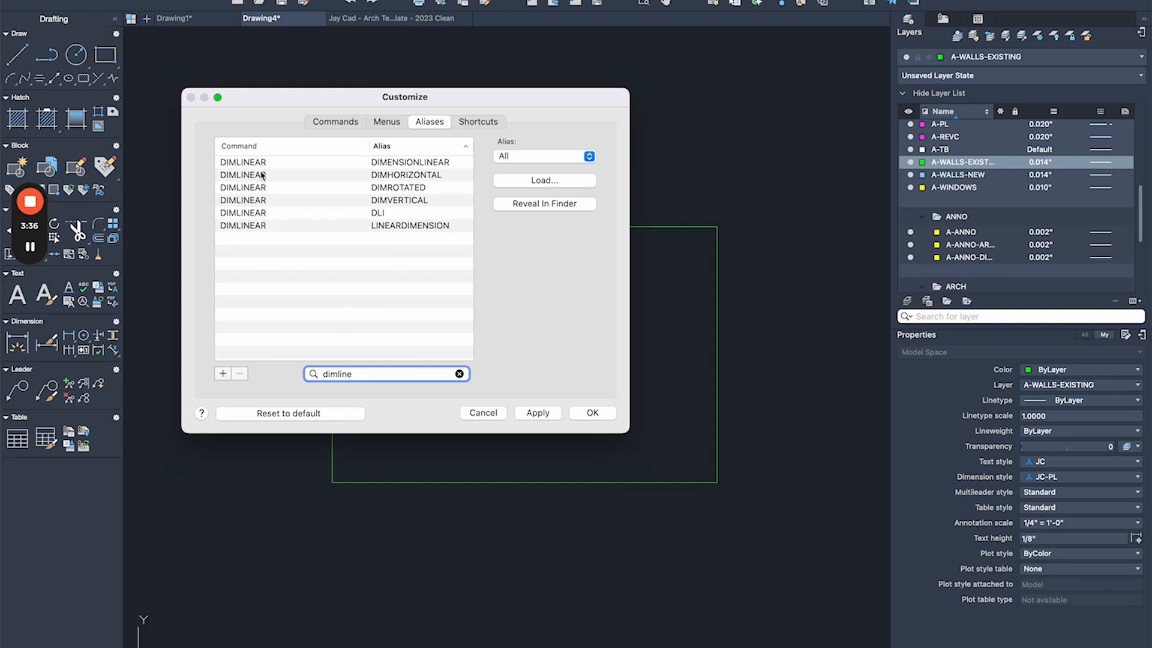
click(251, 213)
right_click(250, 213)
click(239, 214)
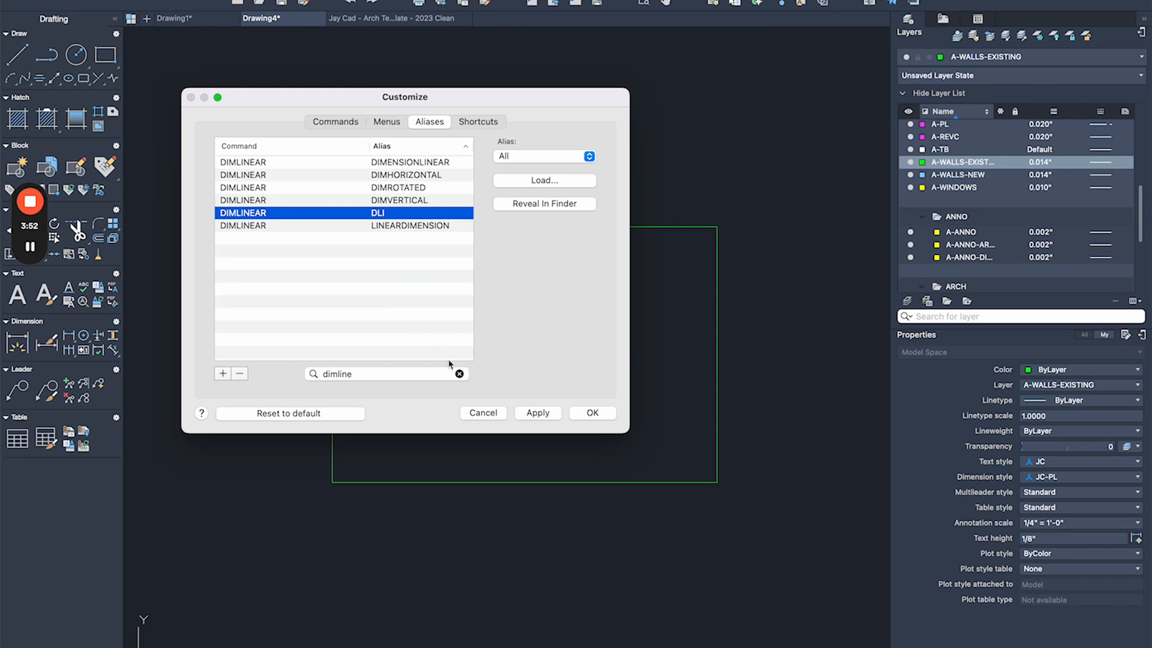
- Search the aliases for dimstyle and delete the D alias of the DIMSTYLE command
click(458, 374)
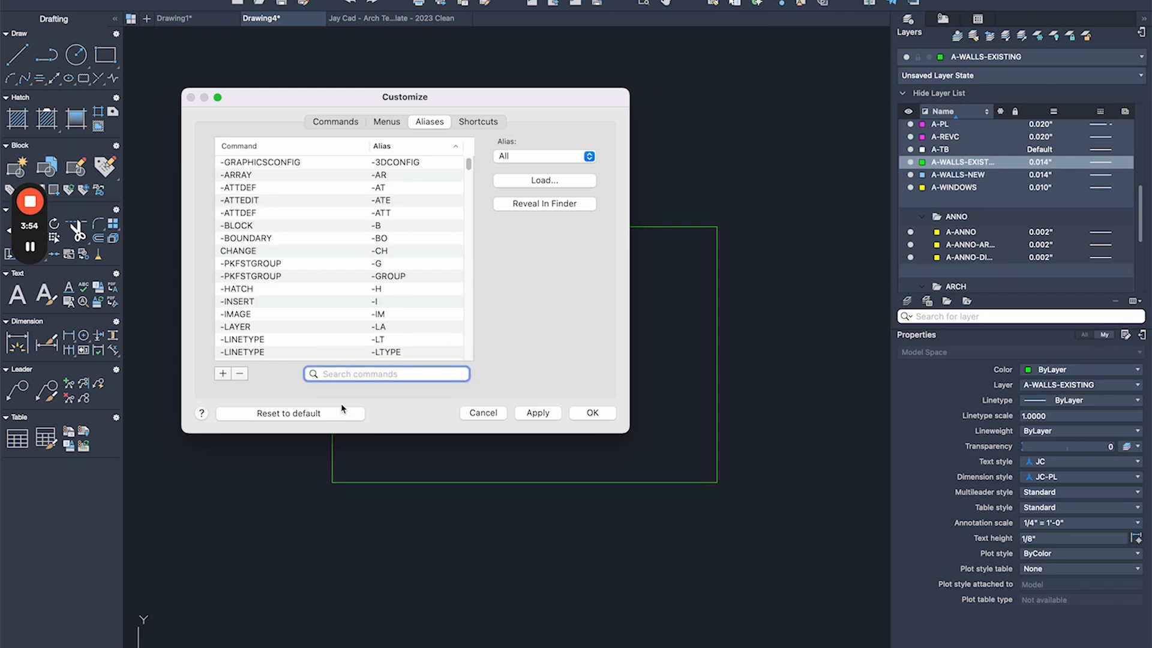
scroll(268, 218, down, 4)
text(dimstyle)
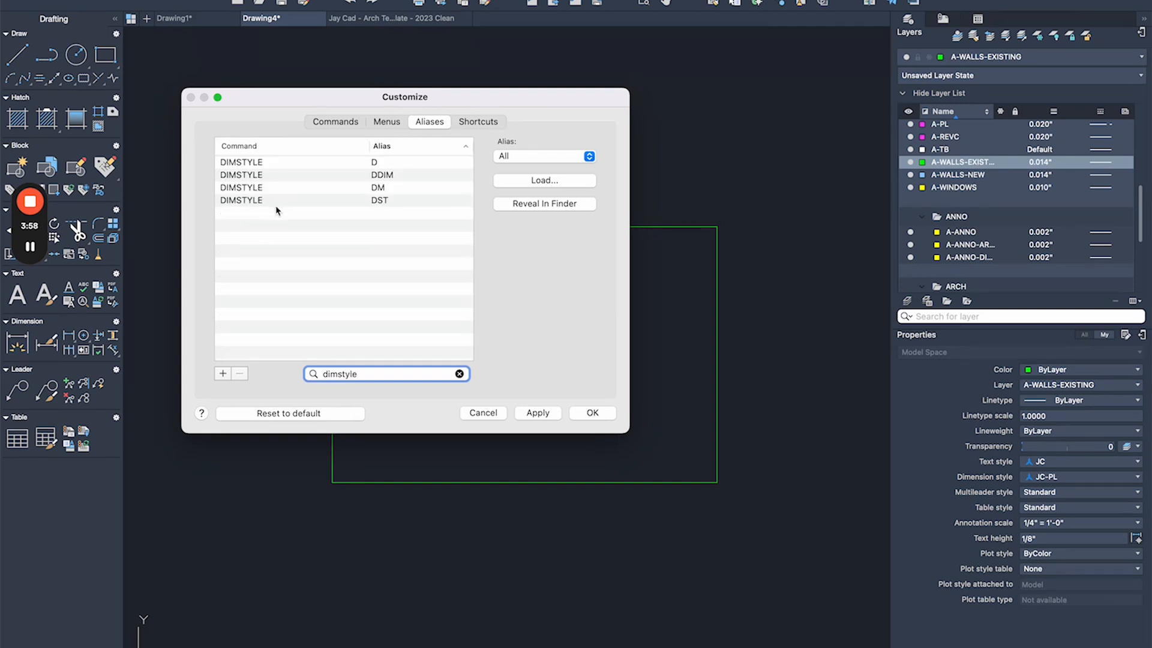
click(247, 163)
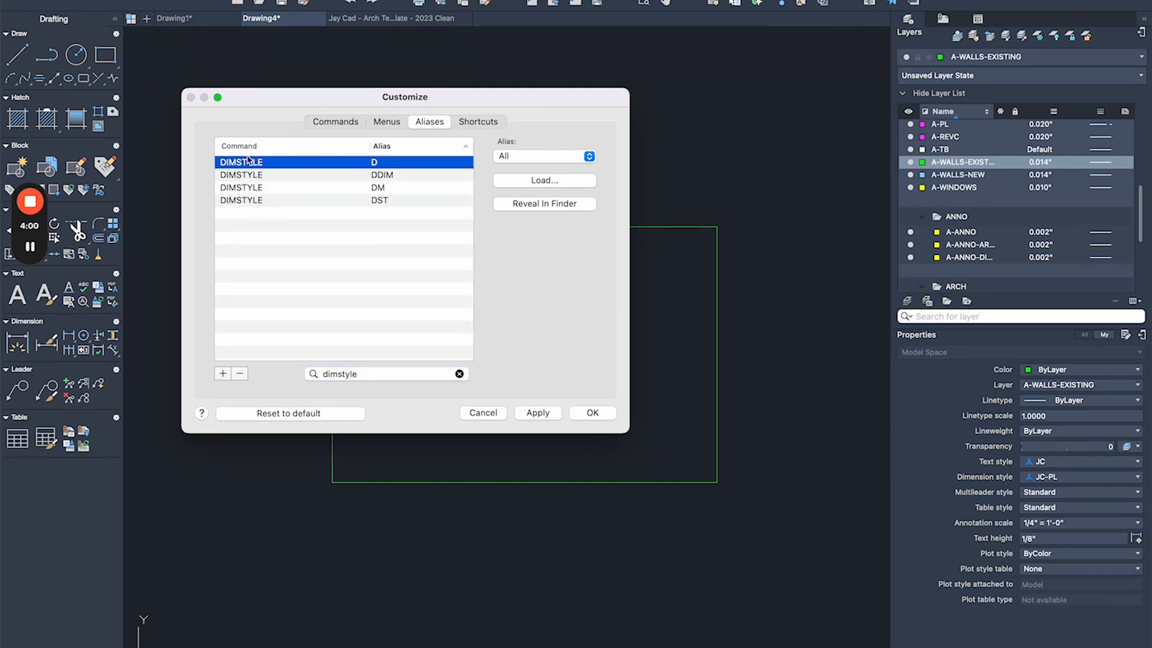
click(240, 374)
- Find DIMLINEAR's DLI alias with the search term dimline, change it to D, and apply the alias changes
double_click(374, 374)
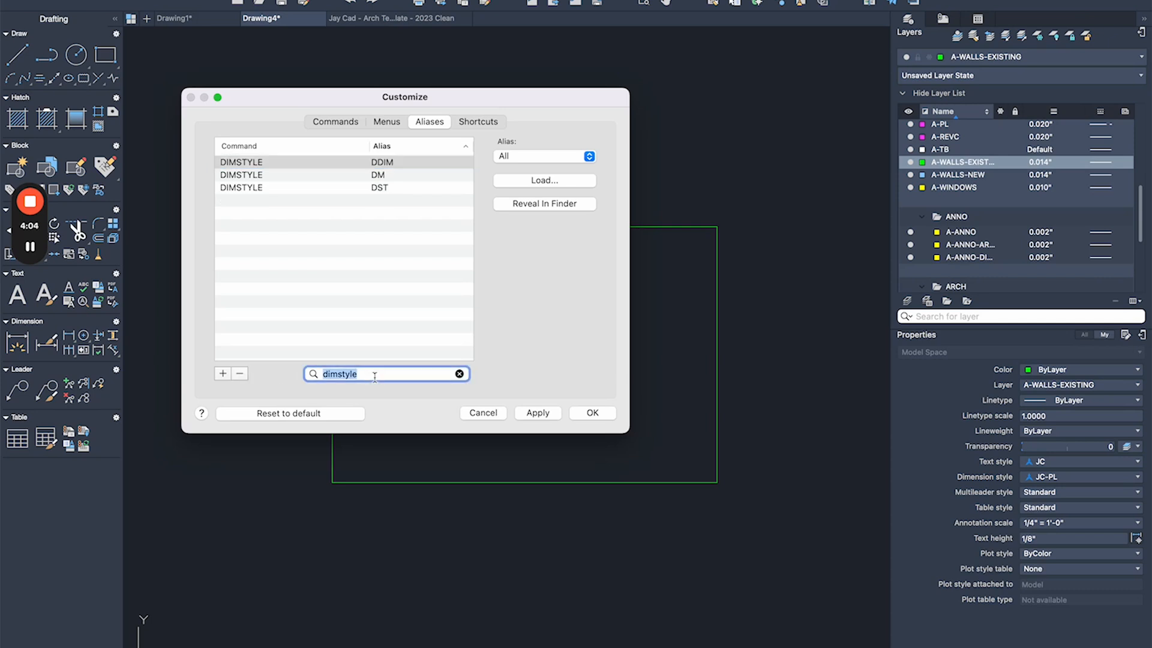
text(dimline)
click(261, 217)
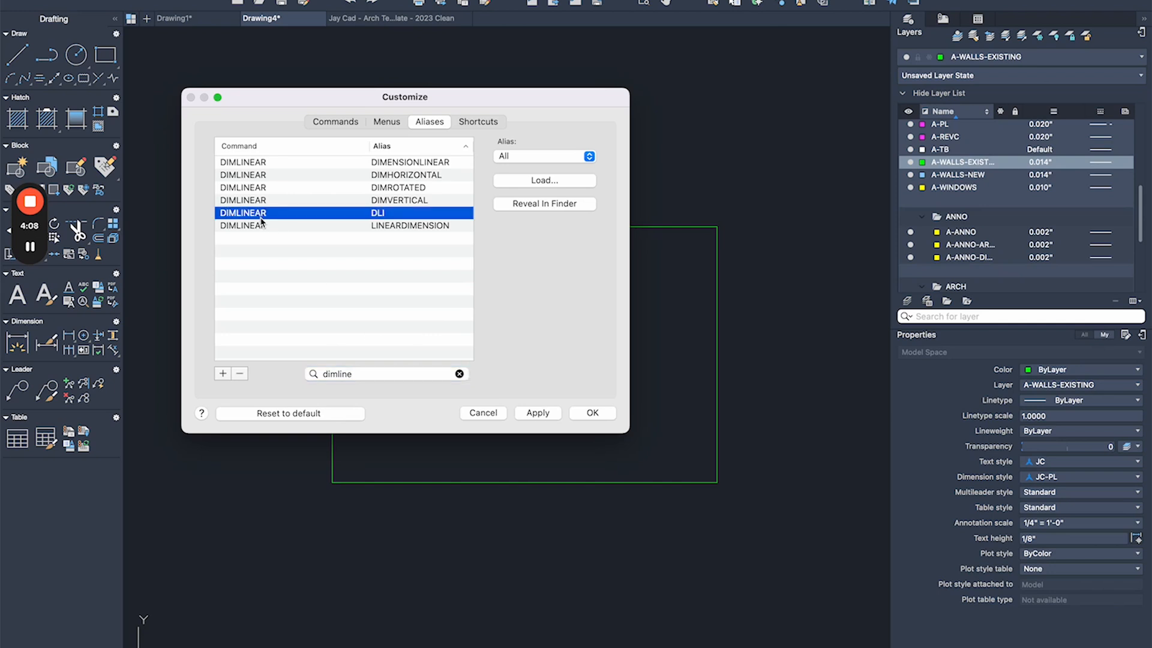
right_click(394, 219)
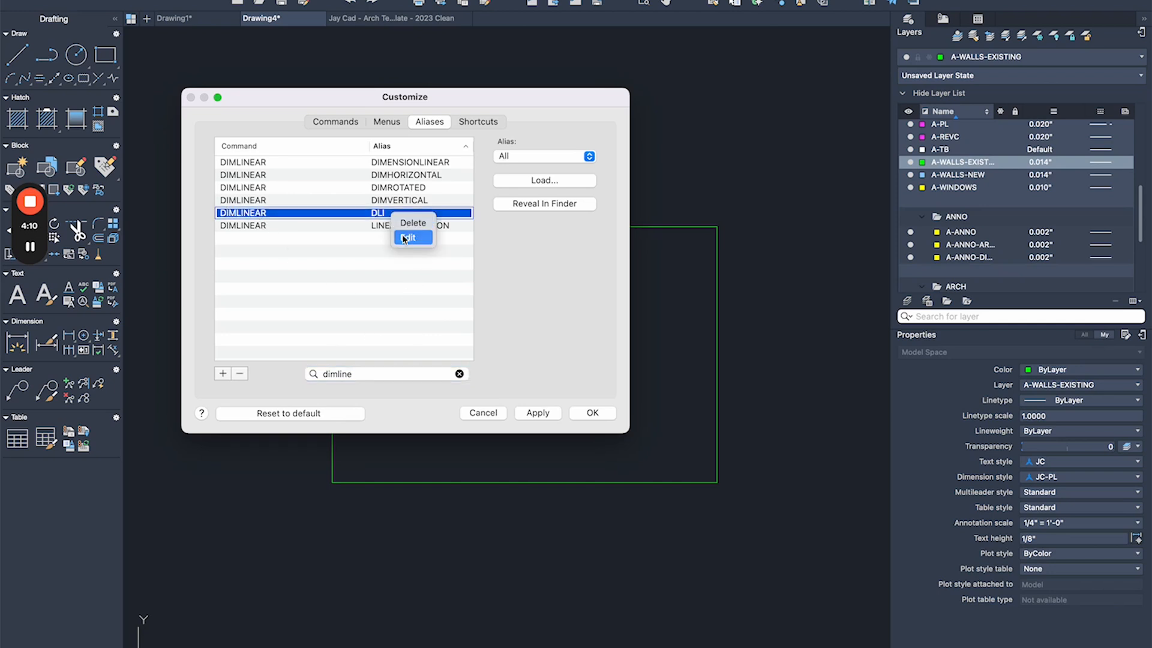
click(407, 238)
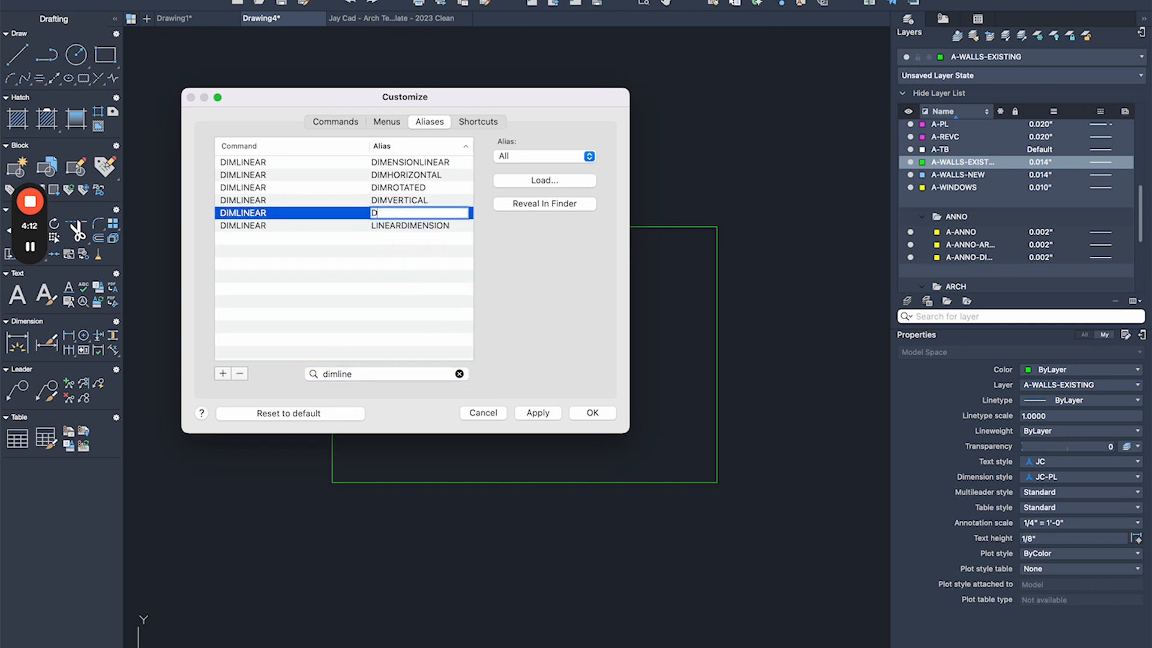
click(532, 412)
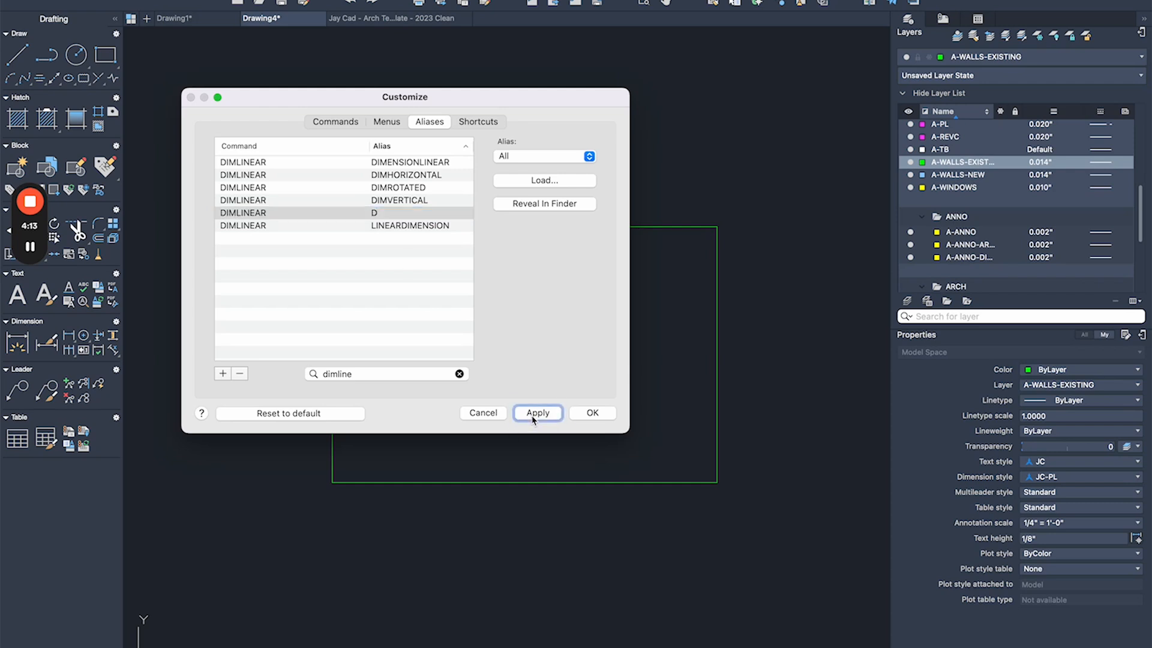
click(588, 413)
- Add a linear dimension above the rectangle's top edge using the D alias for DIMLINEAR
text(d)
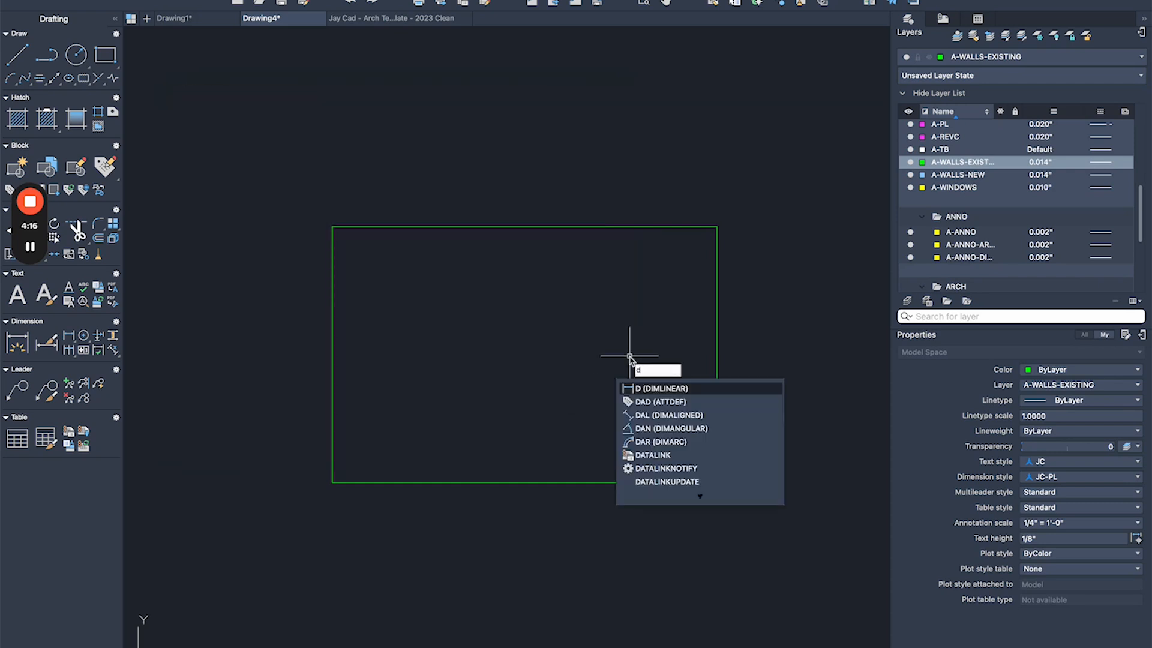
click(652, 394)
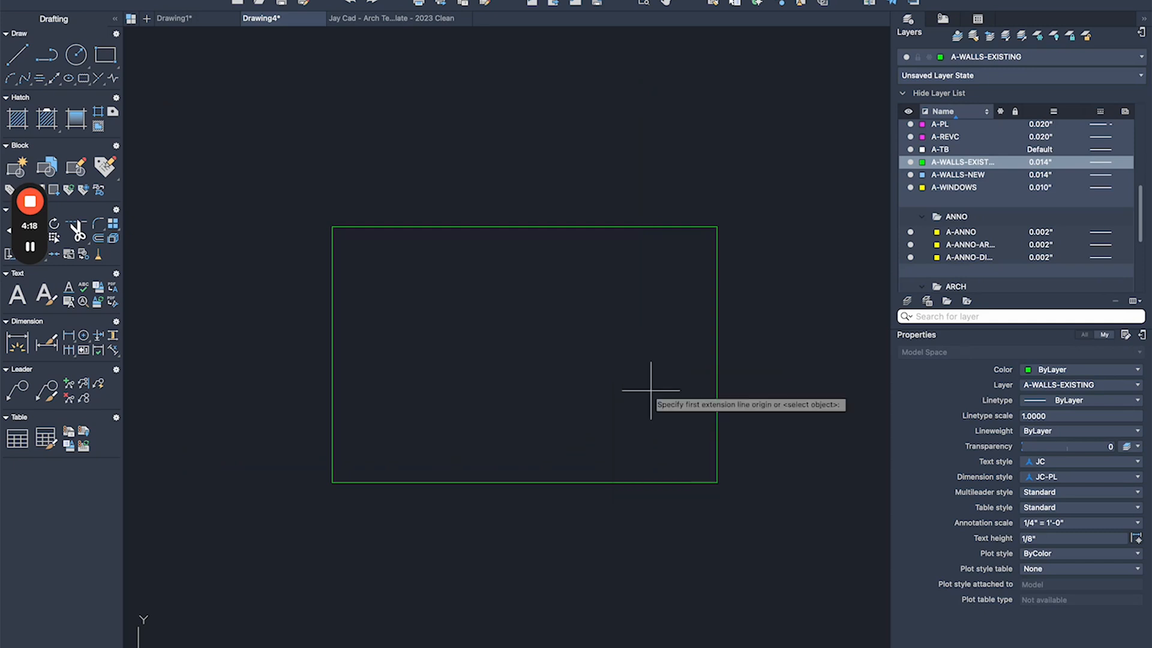
click(716, 227)
click(333, 226)
click(459, 187)
- Add a vertical linear dimension outside the rectangle's right edge, from its upper corner to its lower corner
key(Return)
click(717, 227)
click(717, 482)
click(771, 414)
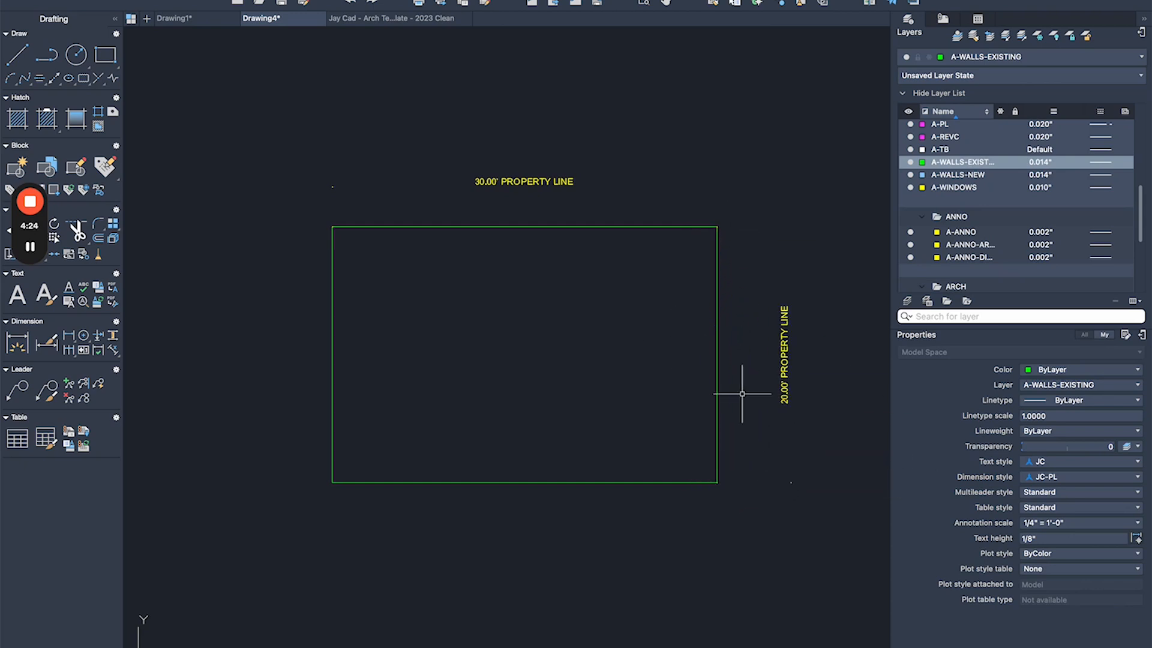
scroll(747, 214, up, 3)
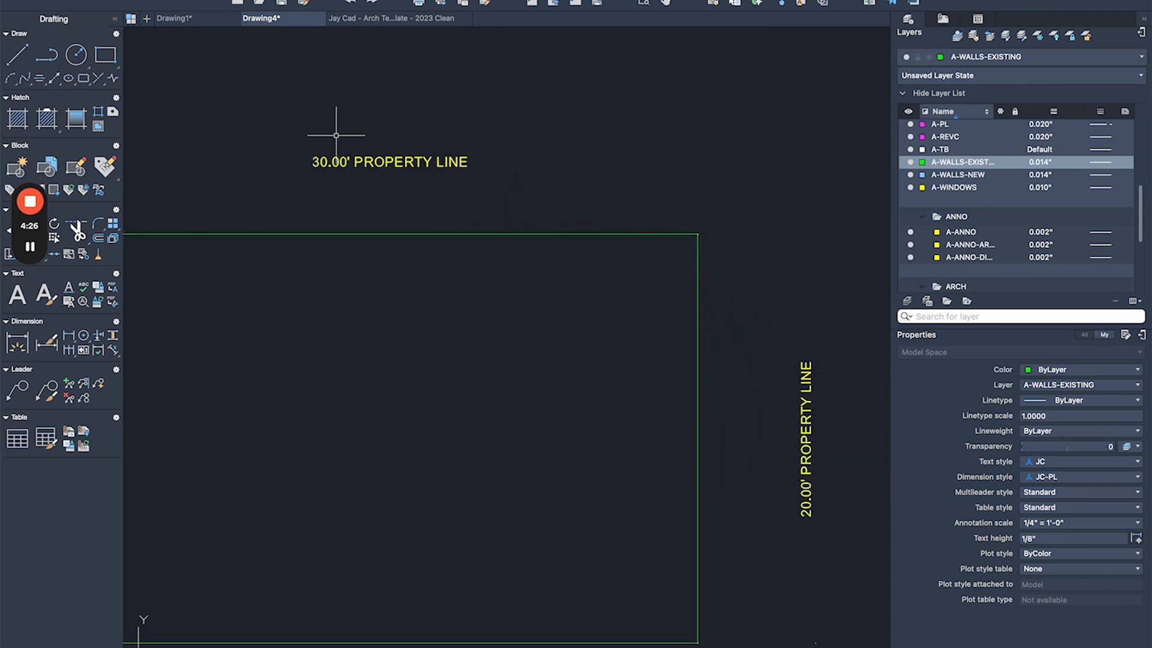
- Make JC-DIMS the current dimension style in the Dimension Style Manager
scroll(405, 185, down, 2)
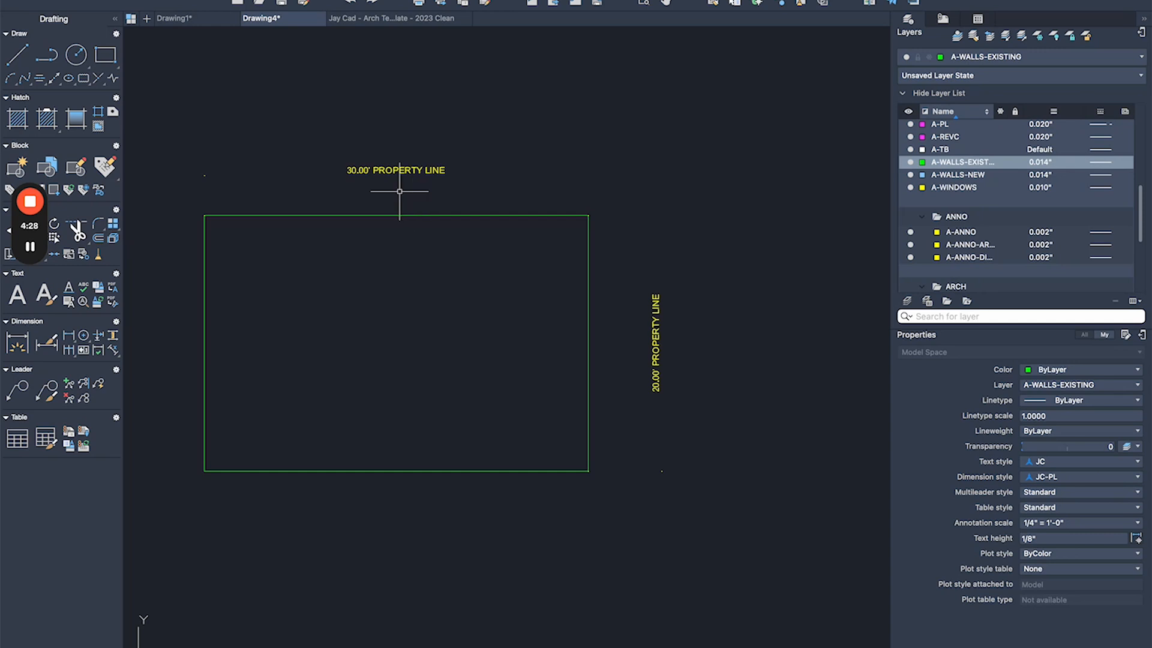
middle_drag(404, 211, 450, 230)
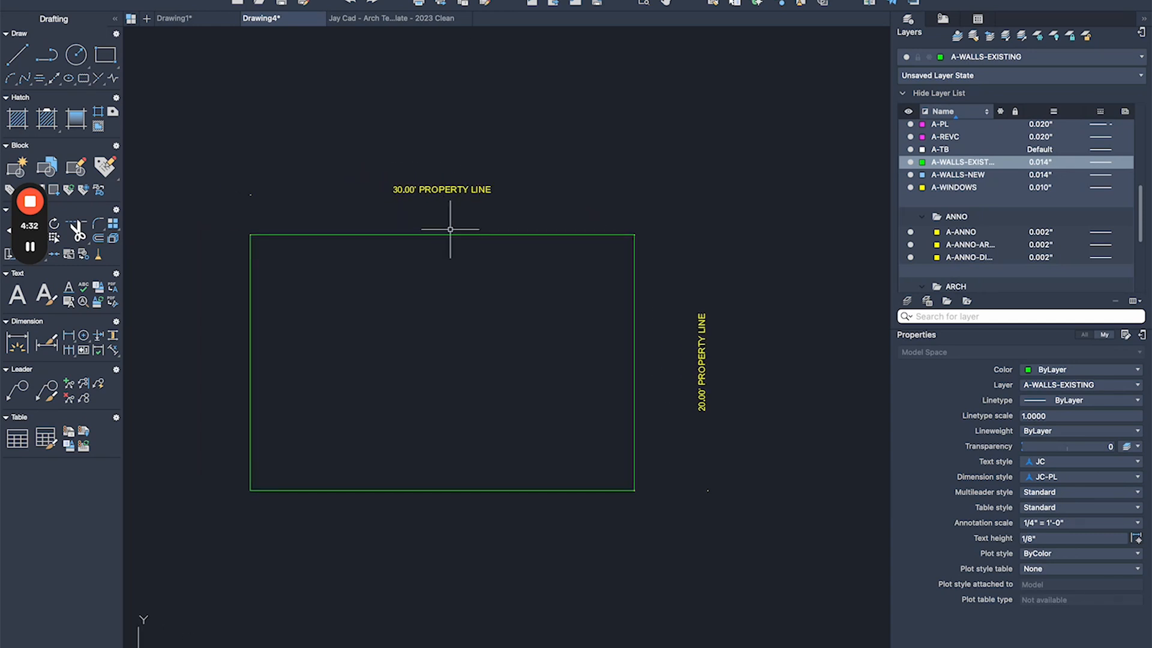
click(402, 1)
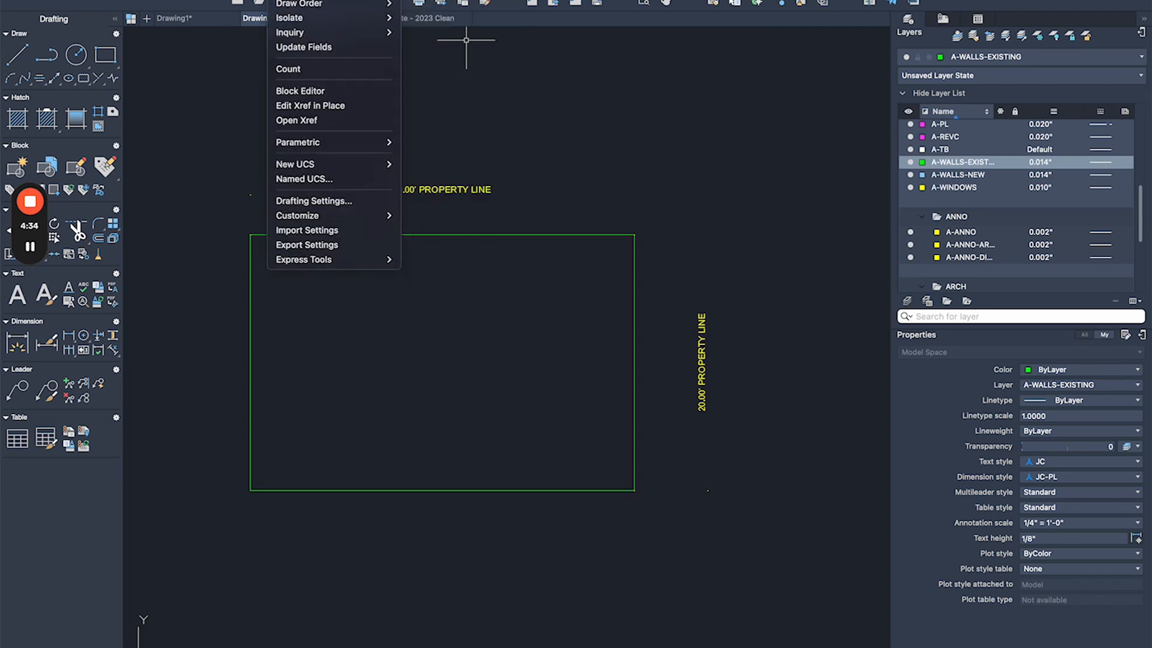
mouse_move(240, 1)
click(279, 127)
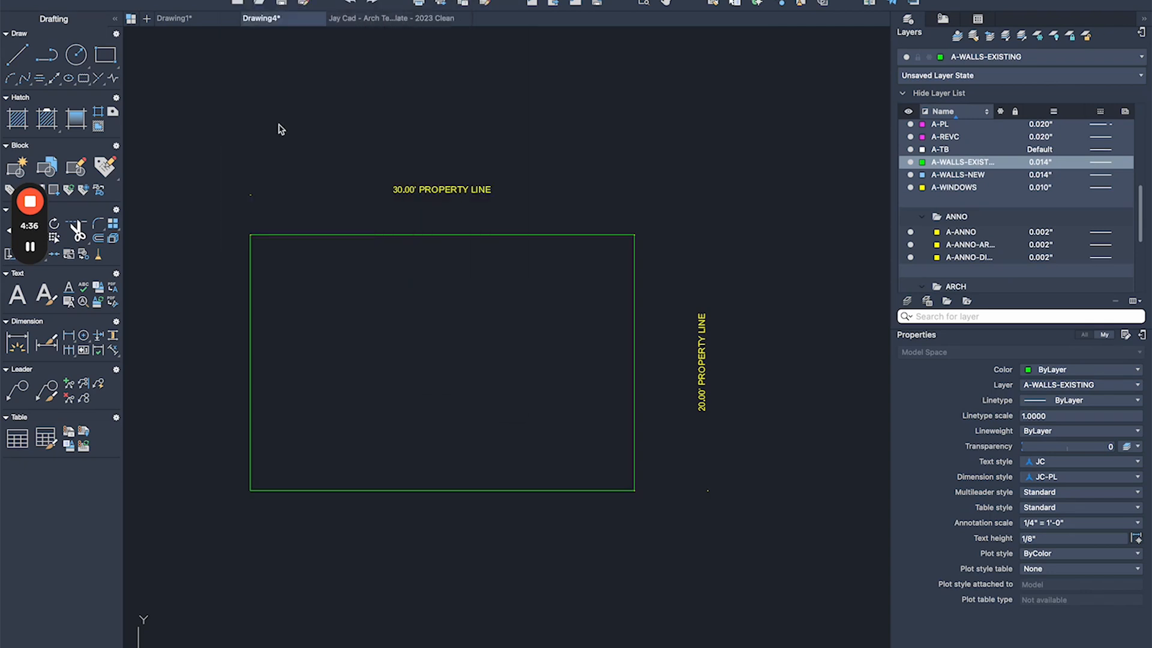
click(490, 148)
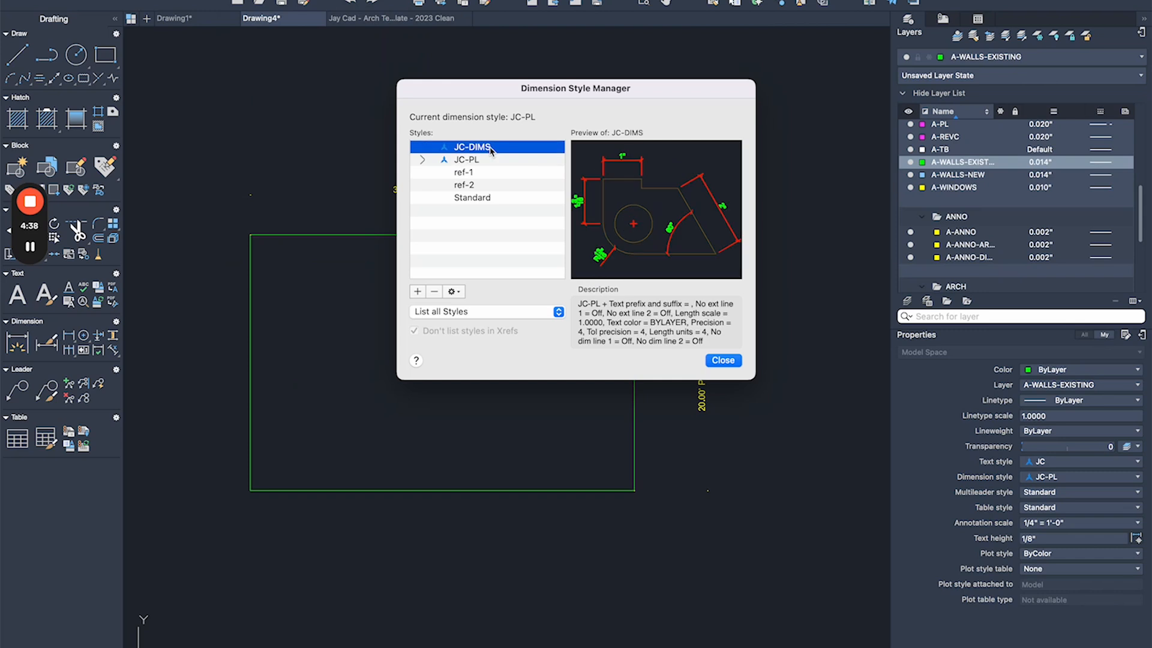
right_click(491, 148)
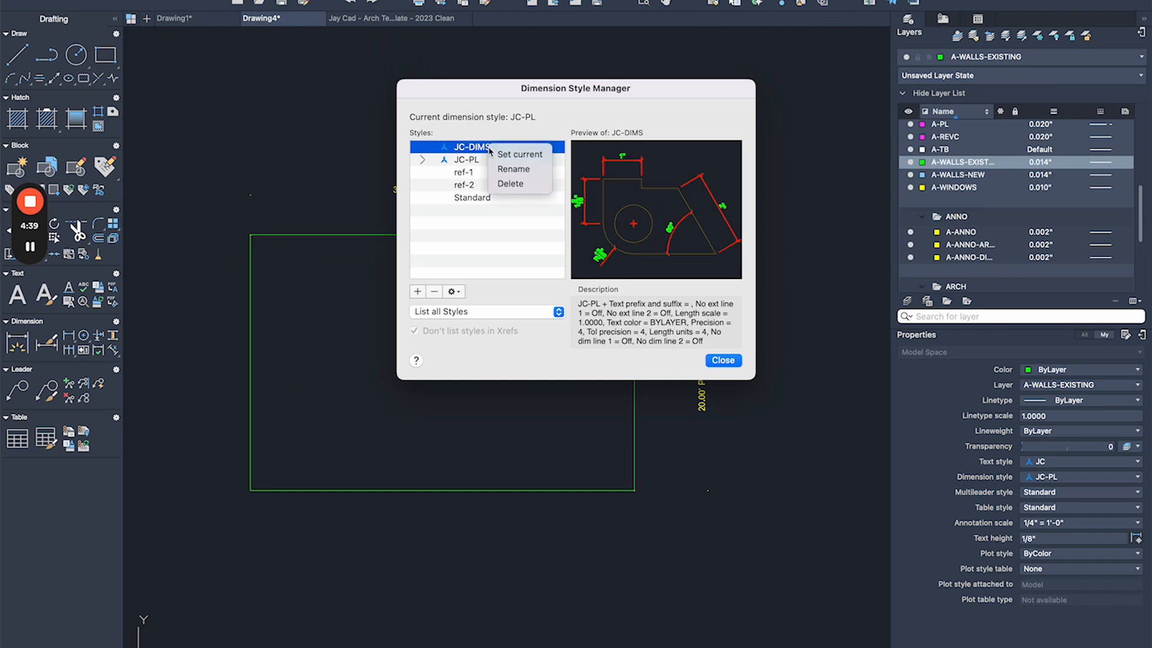
click(519, 154)
click(714, 360)
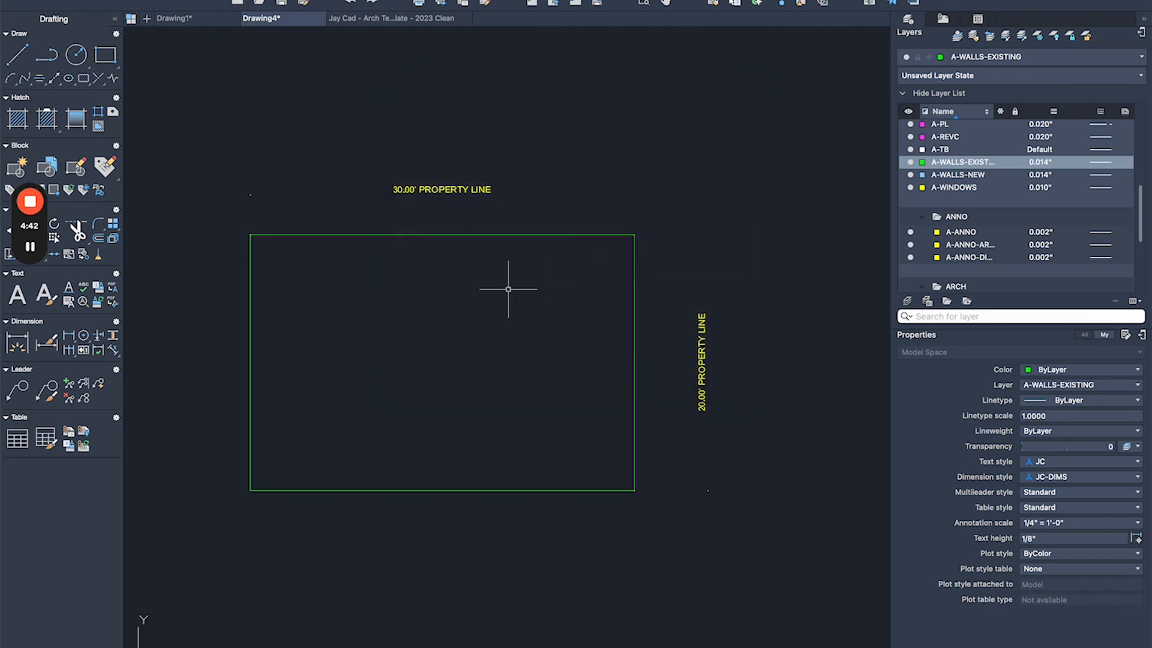
- Add a linear dimension across the rectangle's top edge, placed above the property line dimension
text(d)
key(Return)
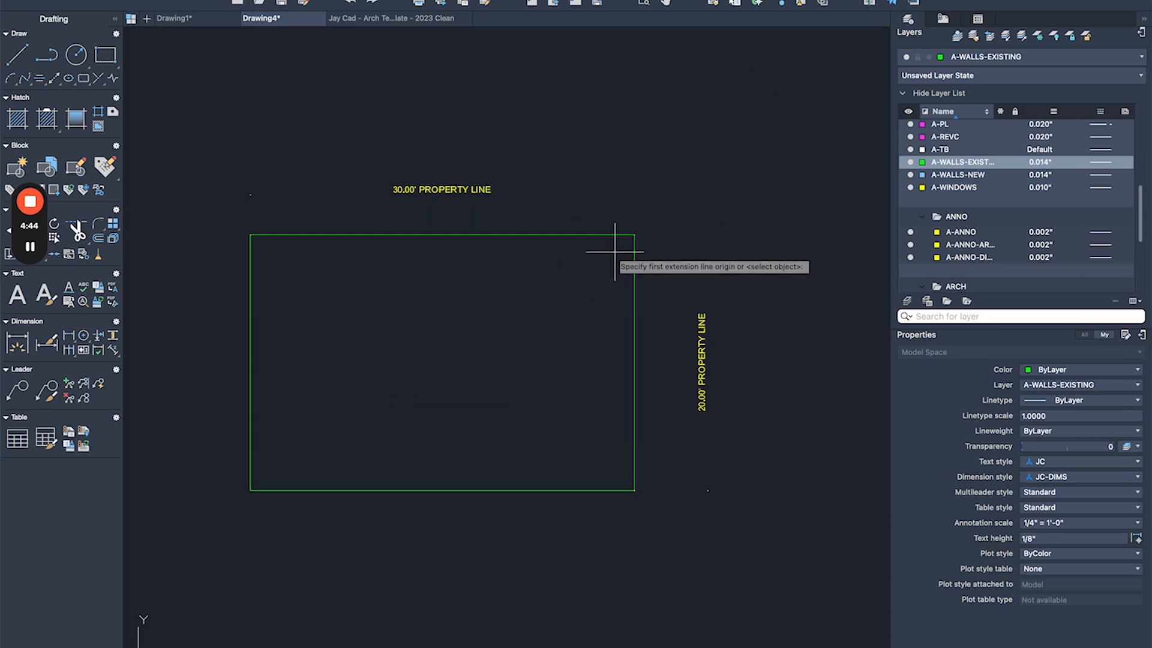
click(634, 234)
click(250, 235)
click(373, 161)
middle_drag(528, 176, 530, 126)
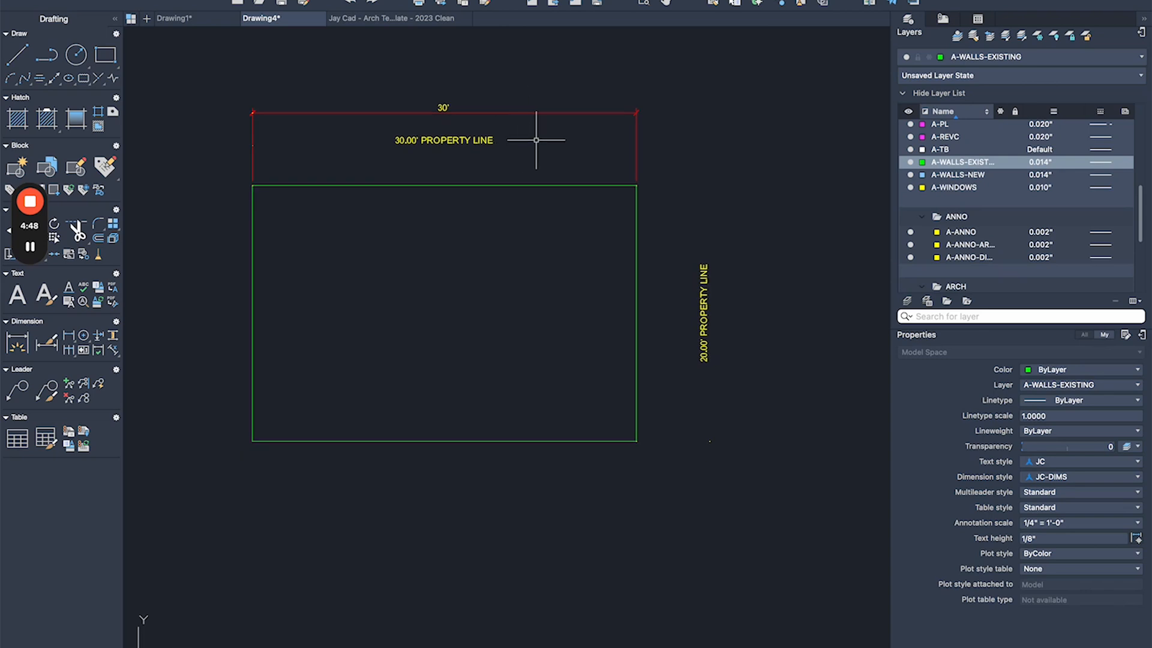
- Dimension the rectangle's right edge, placing the dimension line outside the vertical property line dimension
key(Return)
click(637, 186)
click(637, 441)
click(737, 390)
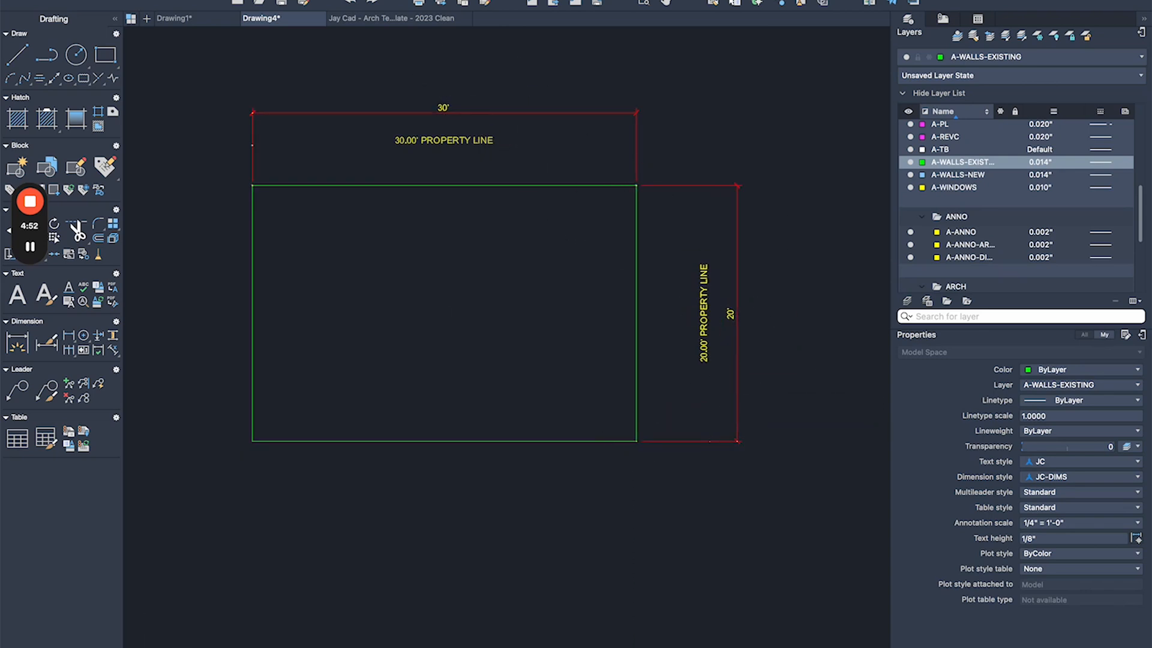
- Delete the two PROPERTY LINE dimensions above and to the right of the rectangle
scroll(455, 135, up, 2)
click(568, 222)
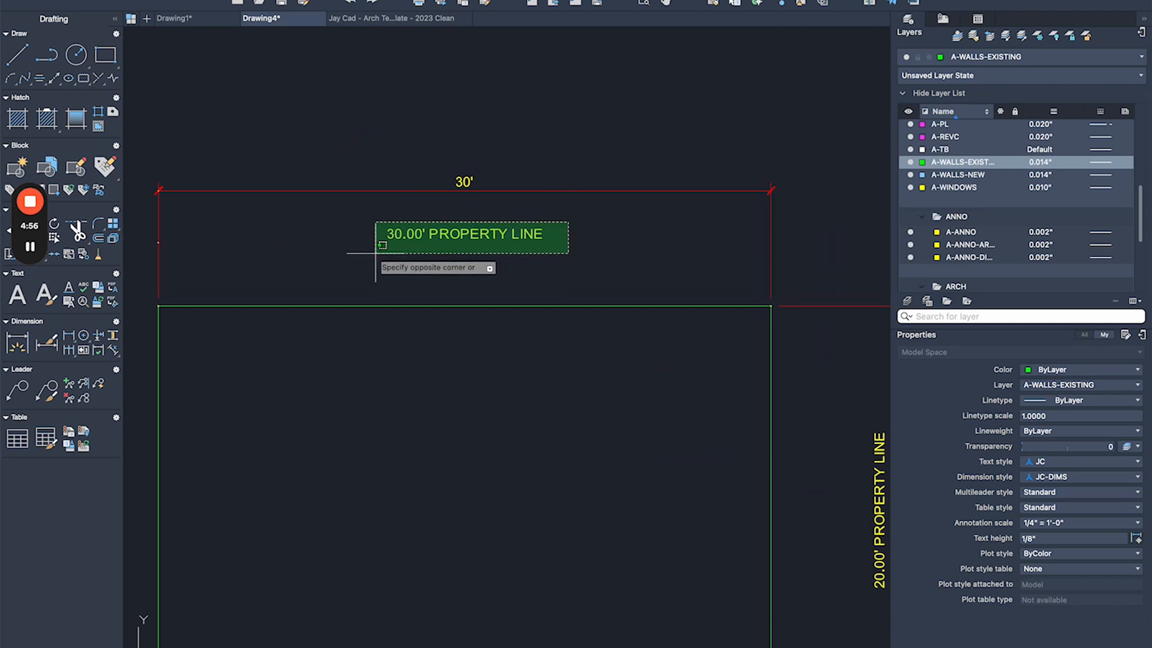
click(382, 264)
scroll(522, 290, down, 3)
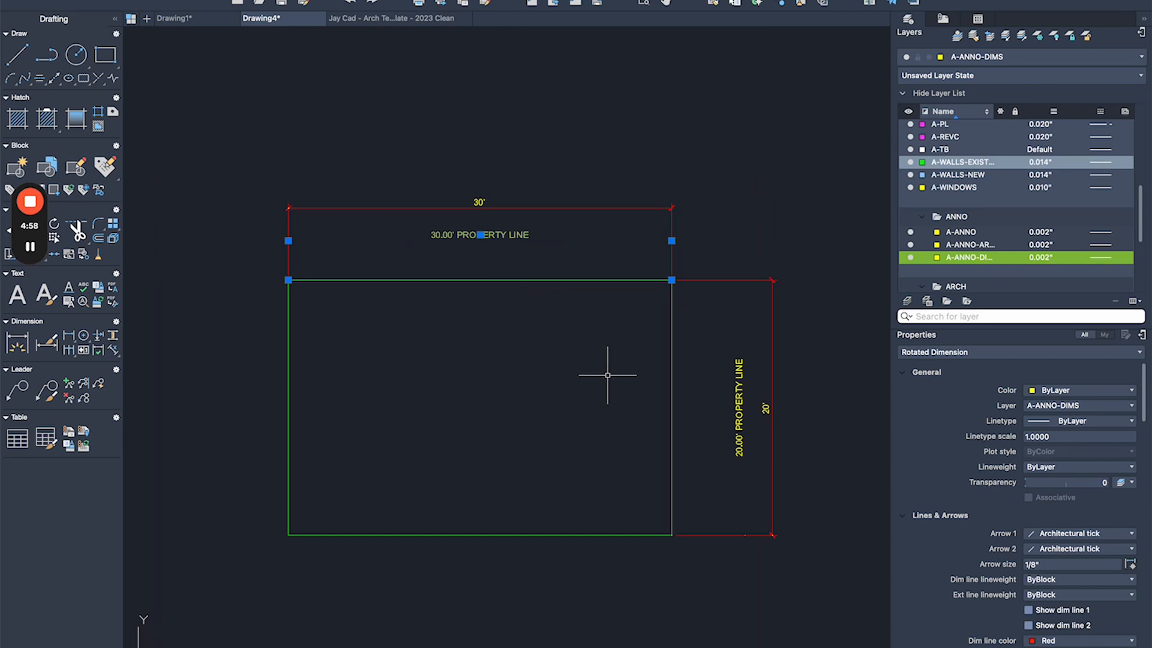
key(Delete)
click(738, 386)
key(Delete)
- Examine the template's plot plan with its property line dimensions, and return to the dimensioned rectangle
scroll(589, 373, down, 4)
scroll(322, 423, up, 3)
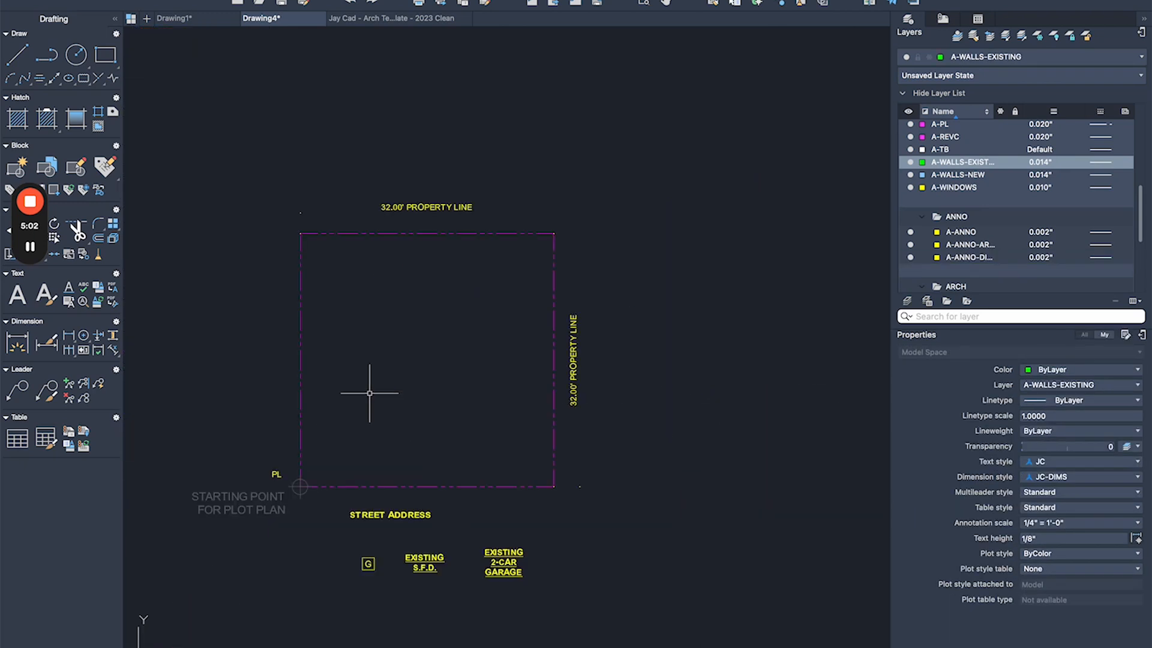
scroll(321, 351, down, 2)
scroll(322, 350, down, 2)
middle_drag(525, 330, 347, 332)
scroll(488, 304, up, 4)
scroll(610, 252, up, 2)
middle_drag(596, 378, 542, 375)
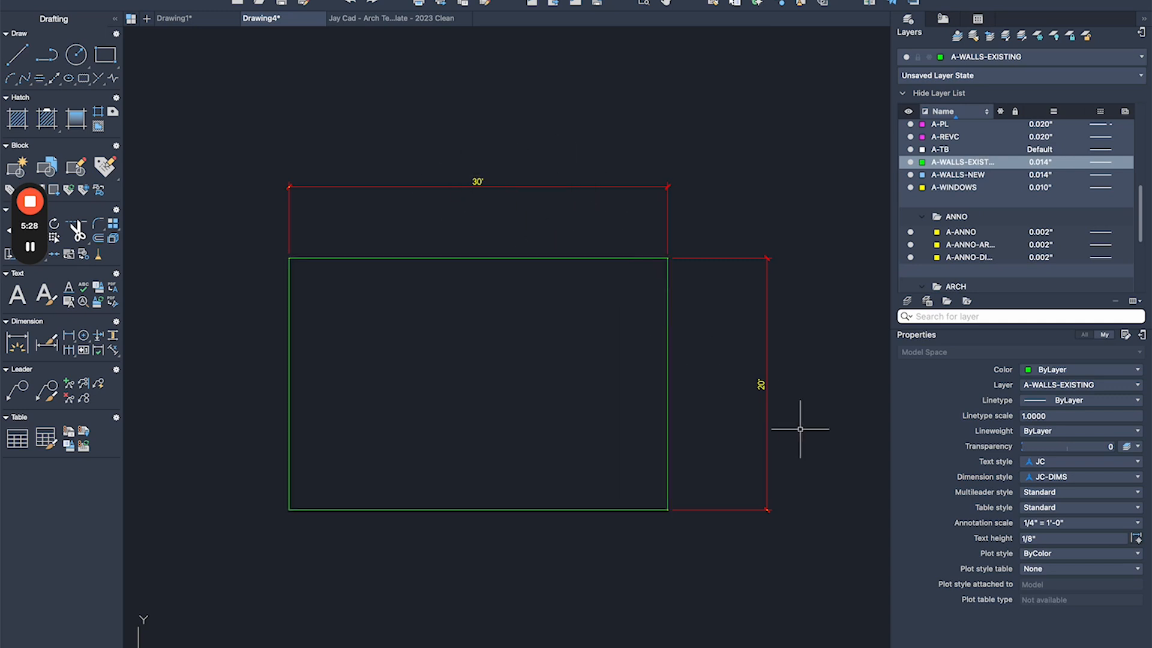
click(1079, 522)
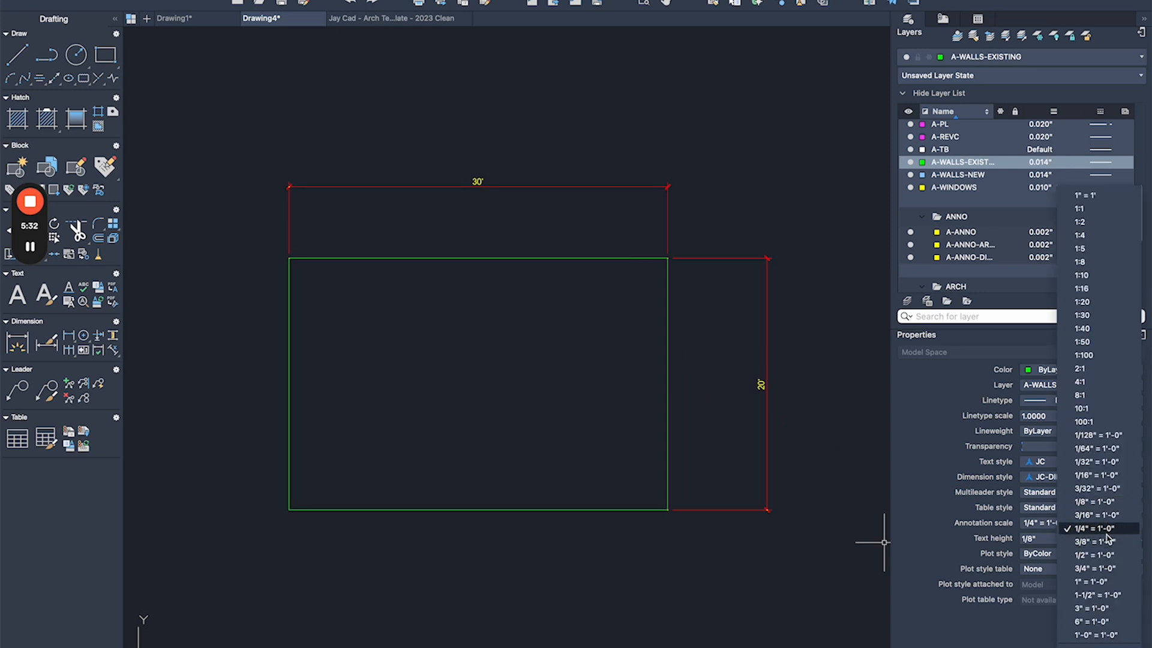
click(520, 183)
click(433, 146)
click(571, 242)
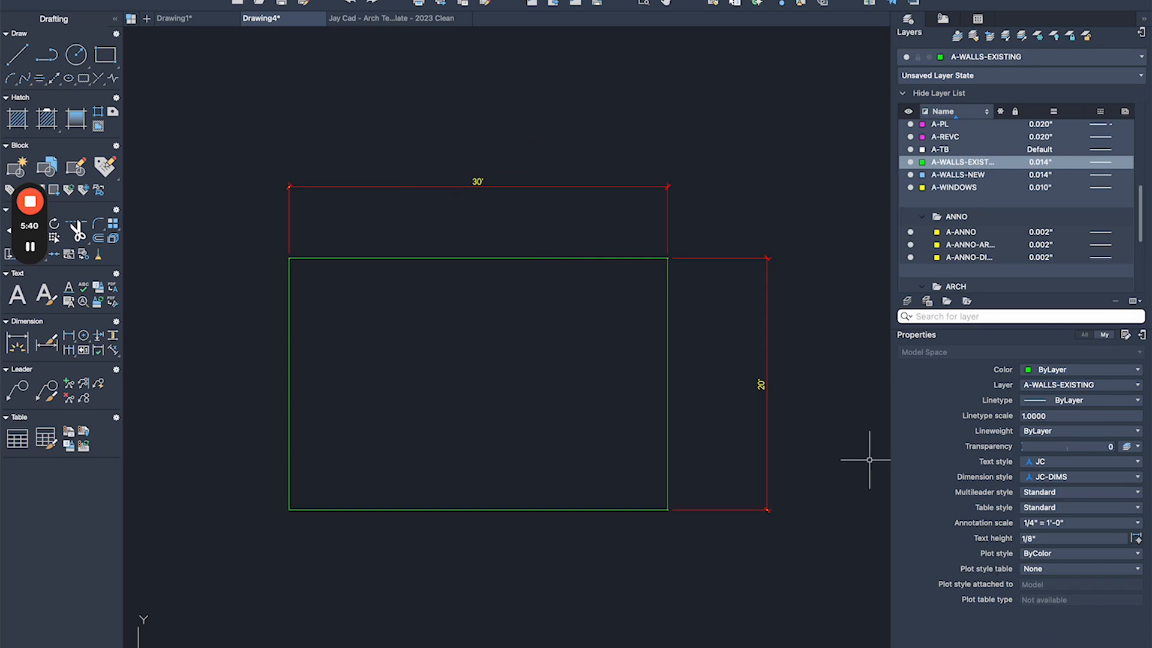
- Set the annotation scale to 1/8" = 1'-0" and add a second linear dimension above the rectangle's existing top dimension
click(1079, 522)
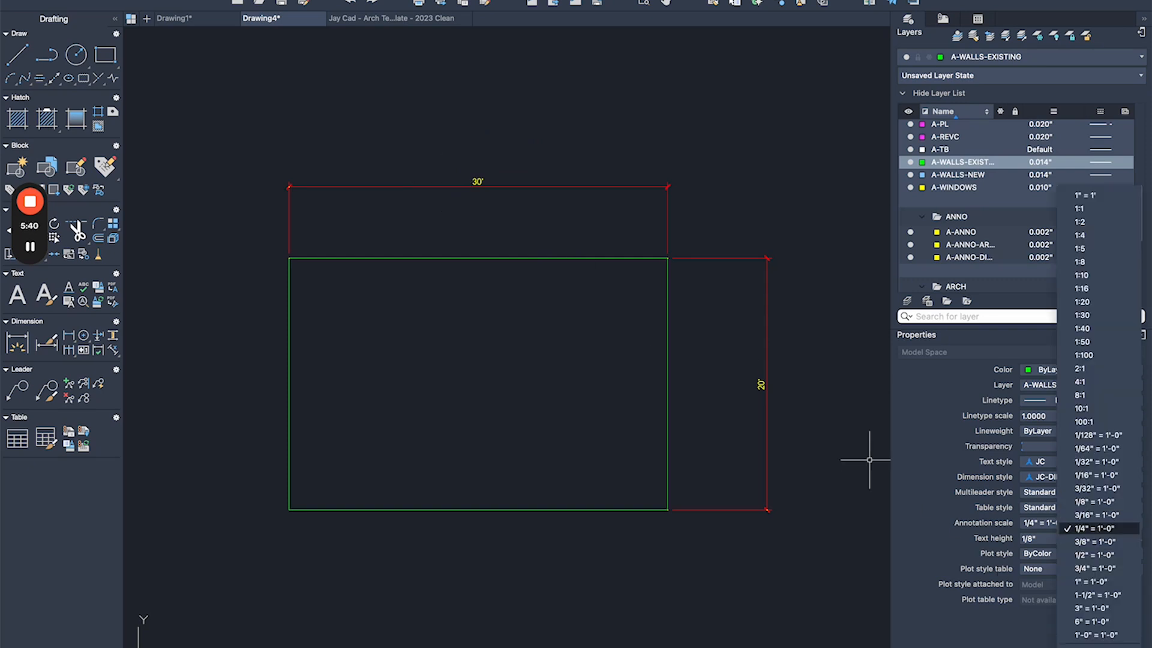
click(1094, 501)
text(d)
key(Return)
click(289, 258)
click(668, 257)
click(654, 158)
- Add a second vertical linear dimension at the 1/8" scale outside the rectangle's existing right-hand dimension
click(667, 258)
click(667, 510)
click(800, 444)
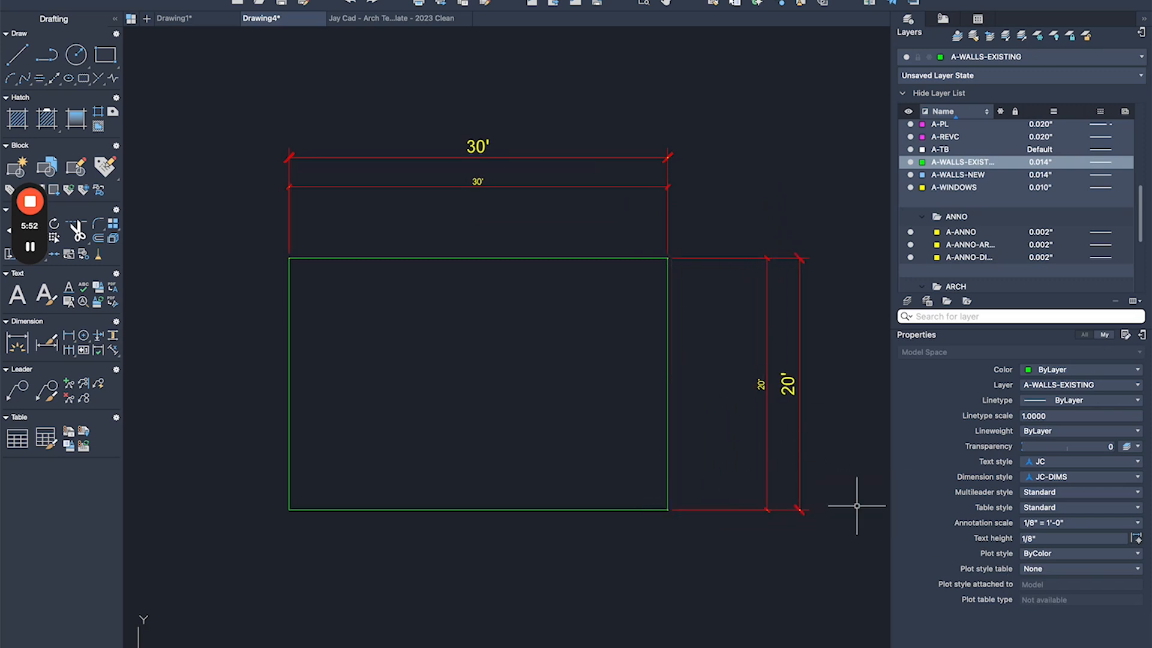
- Set the annotation scale to 1/16" = 1'-0" and add a third linear dimension above the two top dimensions
click(1080, 523)
click(1097, 480)
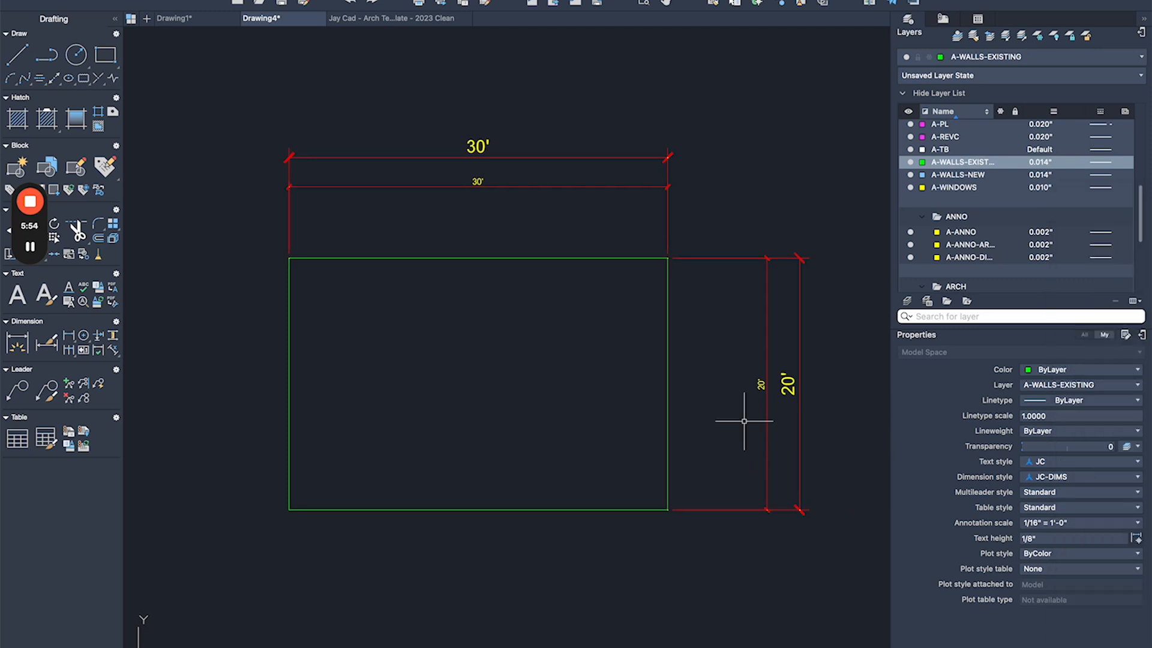
key(Return)
click(290, 257)
click(668, 258)
click(672, 126)
- Add a third vertical linear dimension at the 1/16" scale outside the two right-hand dimensions
key(Return)
click(667, 257)
click(668, 510)
click(854, 474)
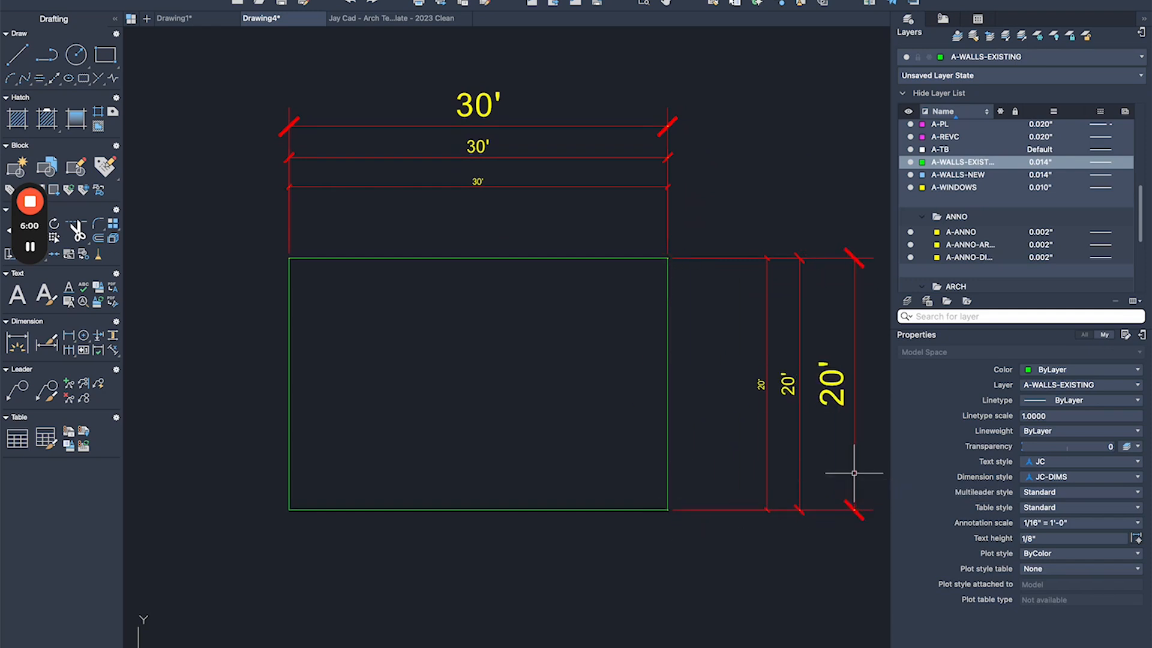
- Compare the text and tick sizes of the dimensions made at the three annotation scales around the rectangle
scroll(738, 388, right, 2)
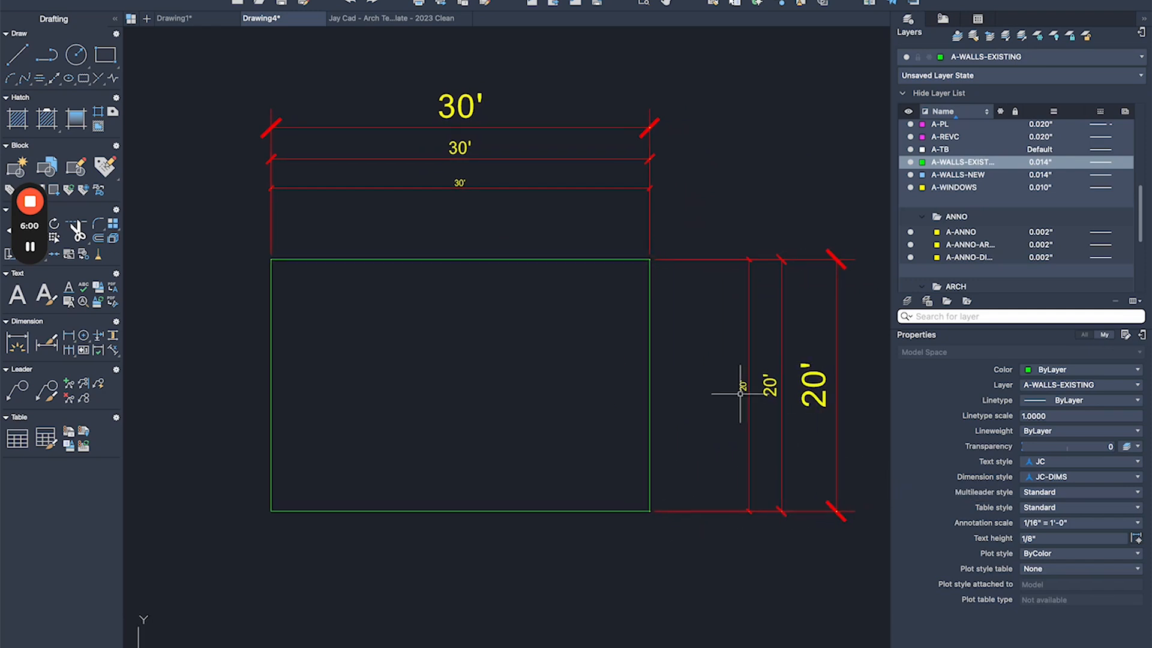
click(456, 159)
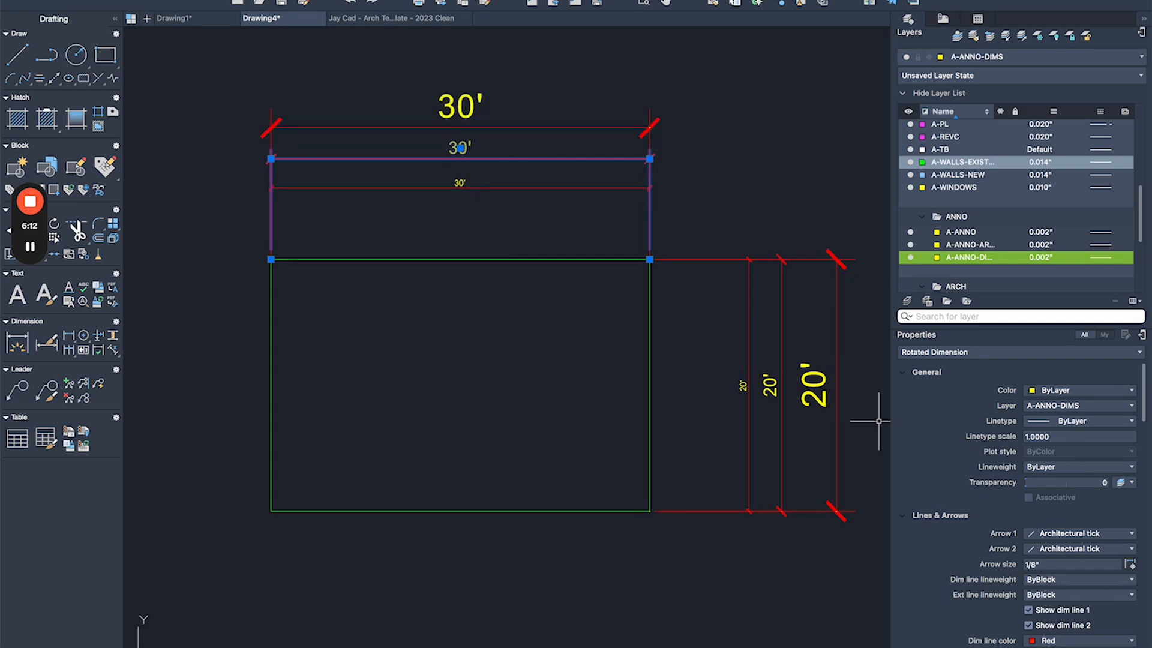
key(Escape)
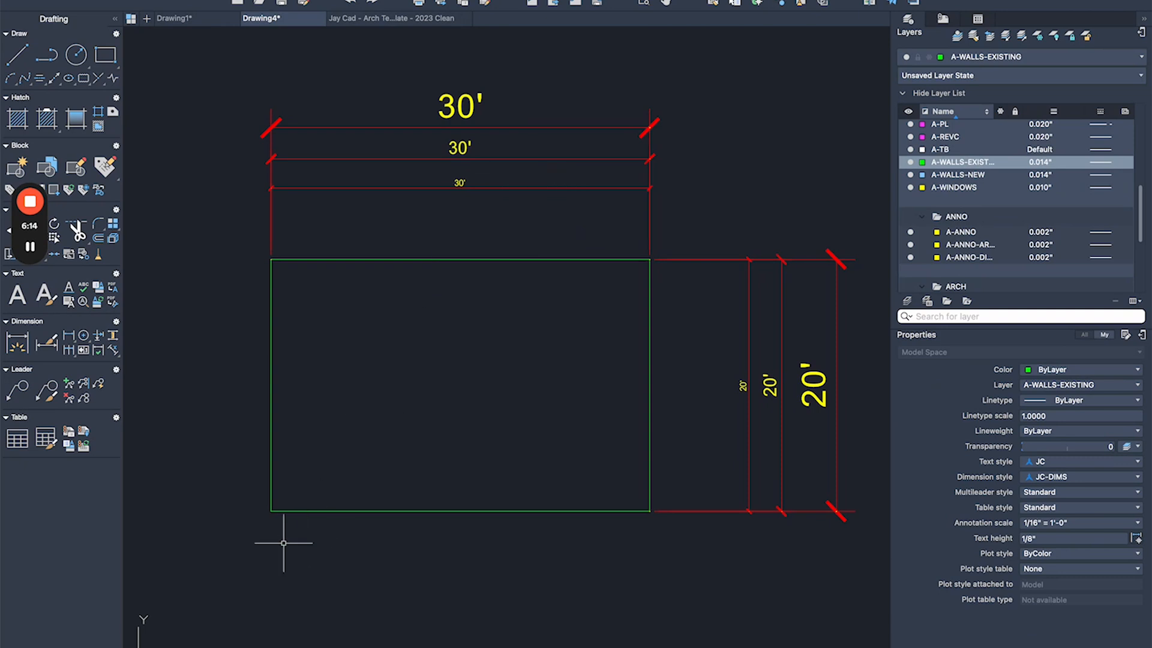
scroll(313, 415, down, 2)
middle_drag(319, 394, 603, 363)
scroll(650, 364, up, 1)
middle_drag(686, 355, 519, 372)
scroll(626, 366, up, 2)
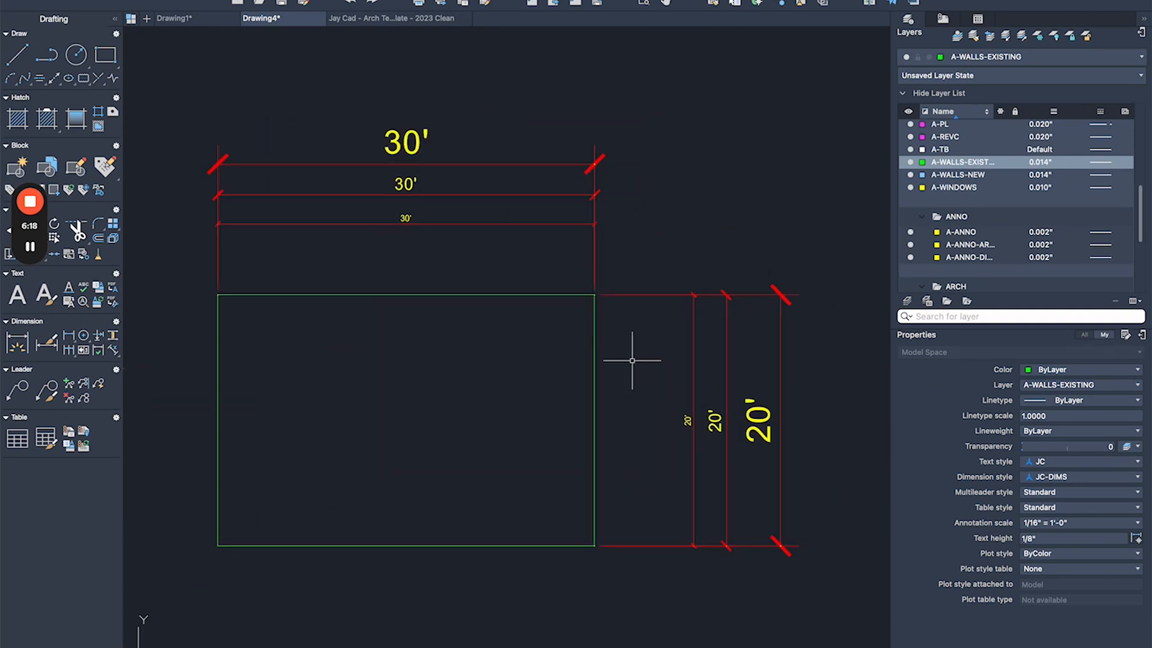
- Delete the two larger dimensions above and the two right of the rectangle, and set the annotation scale to 1/4" = 1'-0"
click(564, 131)
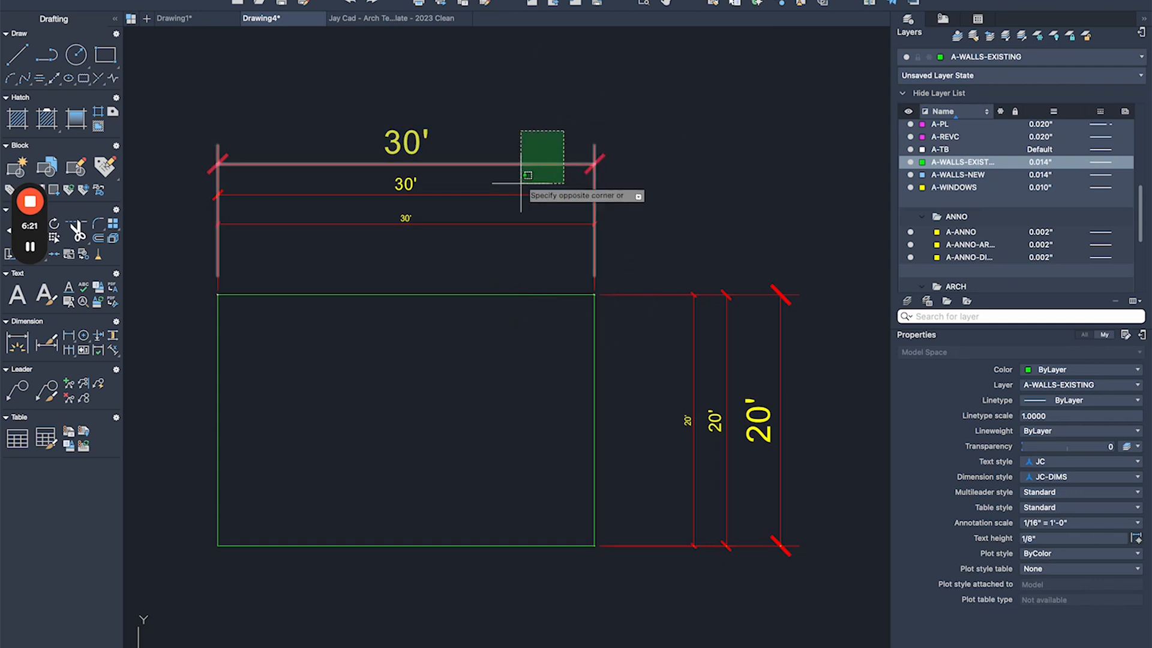
click(481, 206)
click(824, 319)
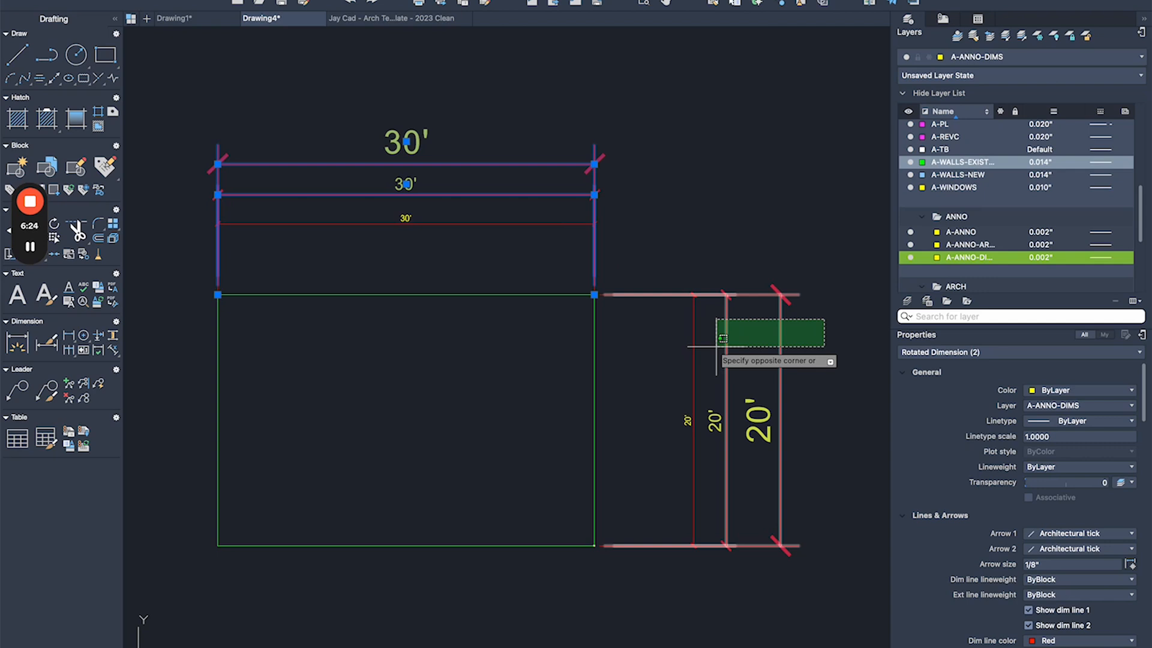
click(715, 347)
key(Delete)
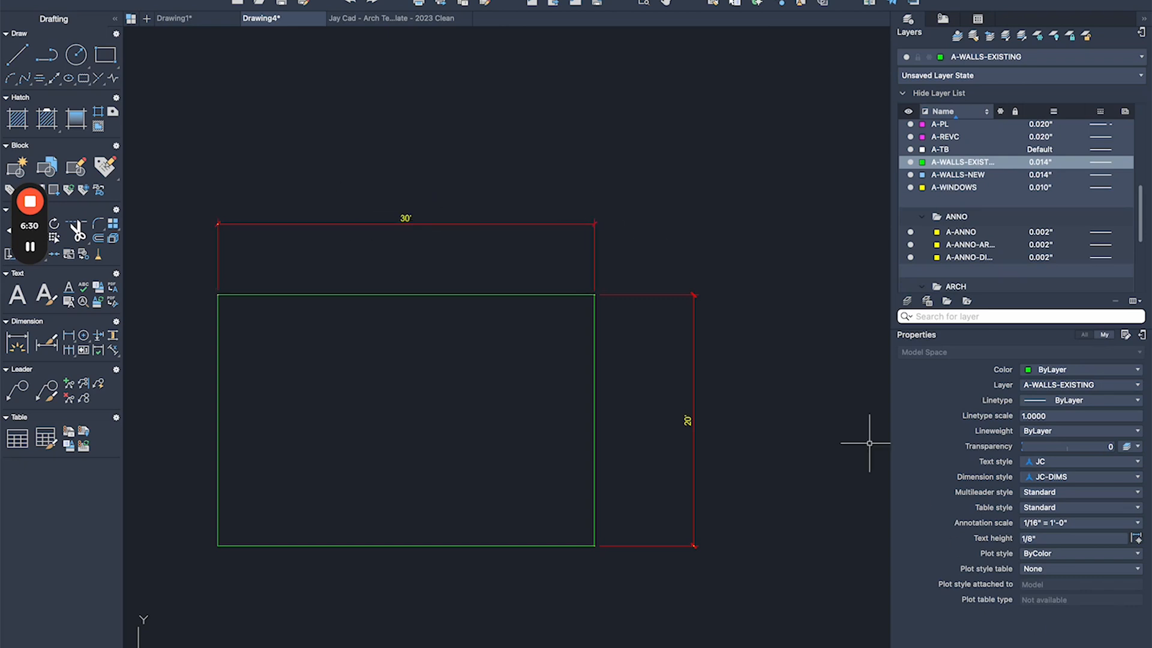
click(1081, 522)
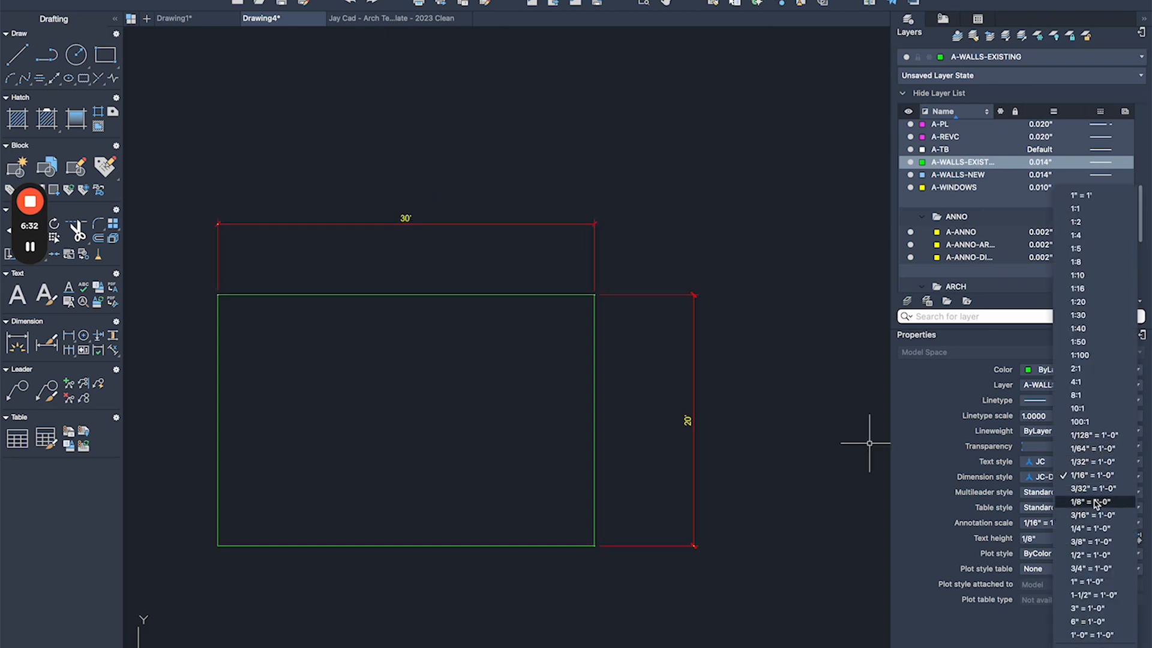
click(1091, 528)
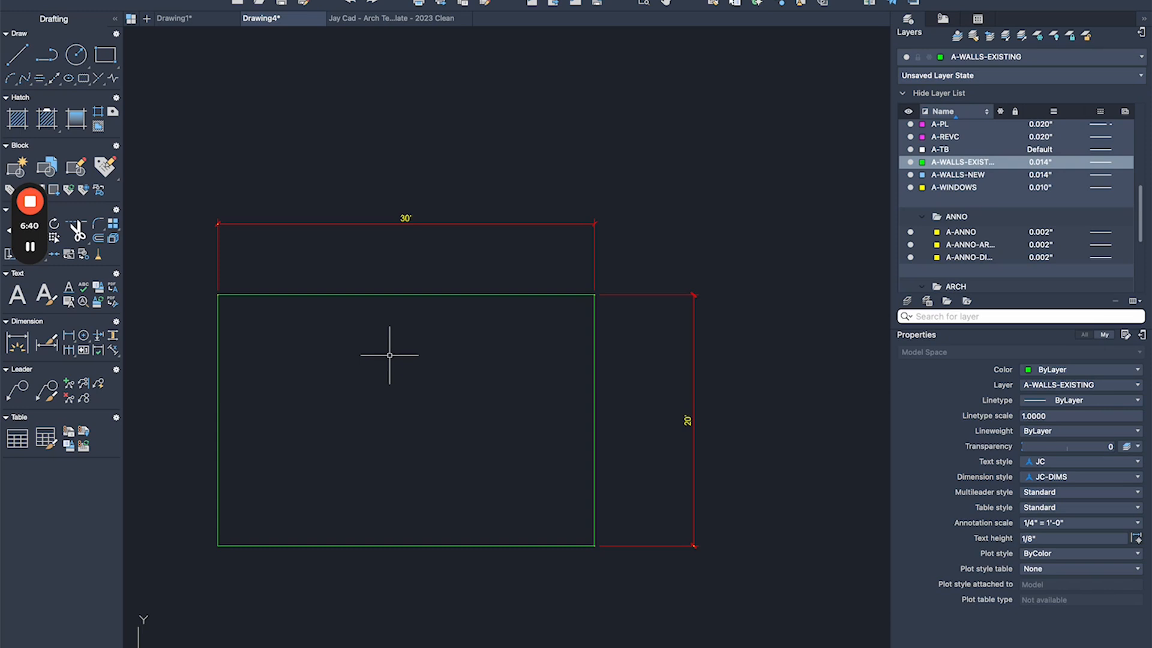
- Offset the rectangle 6" inward to form the inner face of the existing walls
middle_drag(396, 369, 462, 350)
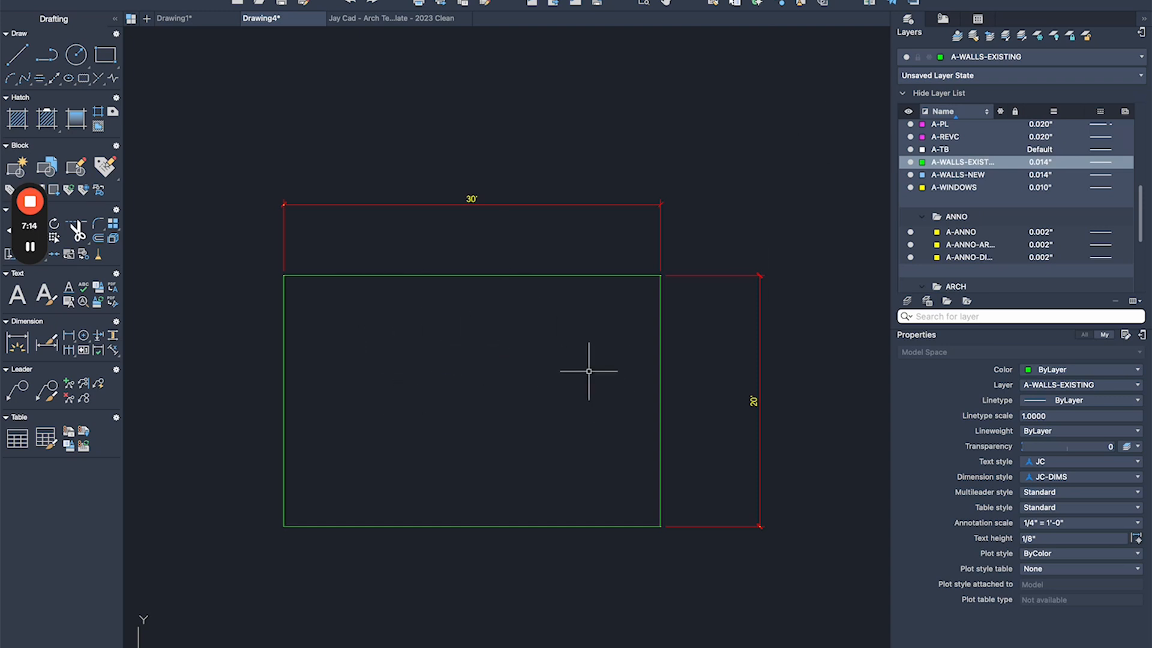
middle_drag(449, 344, 517, 331)
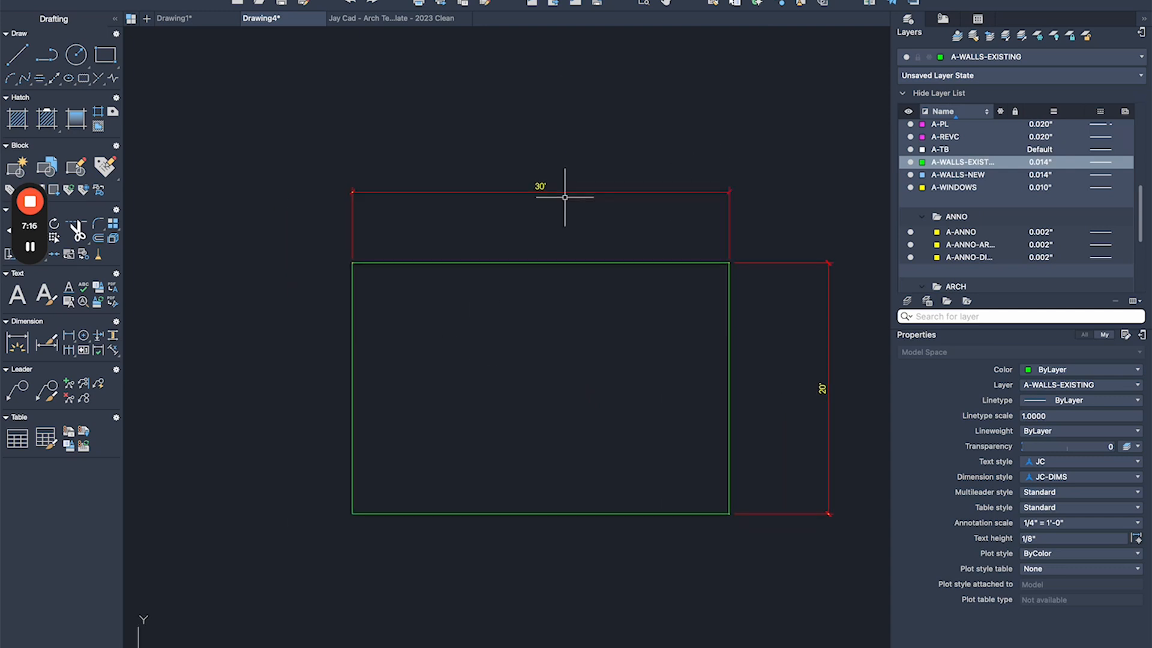
middle_drag(737, 395, 674, 399)
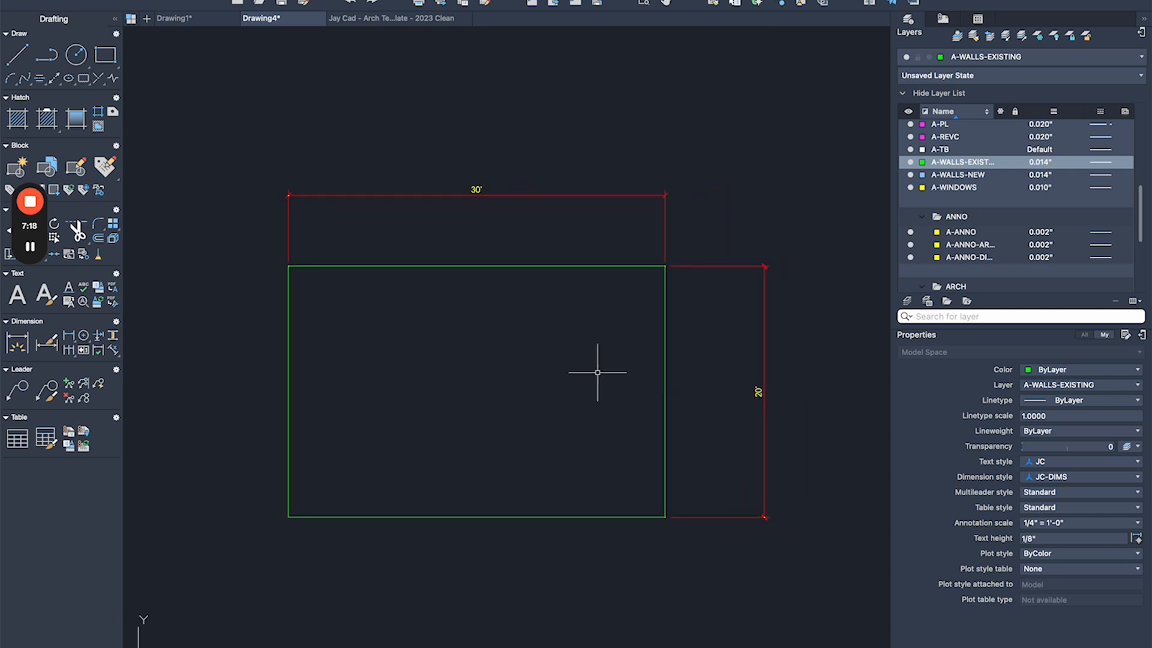
text(o)
key(Return)
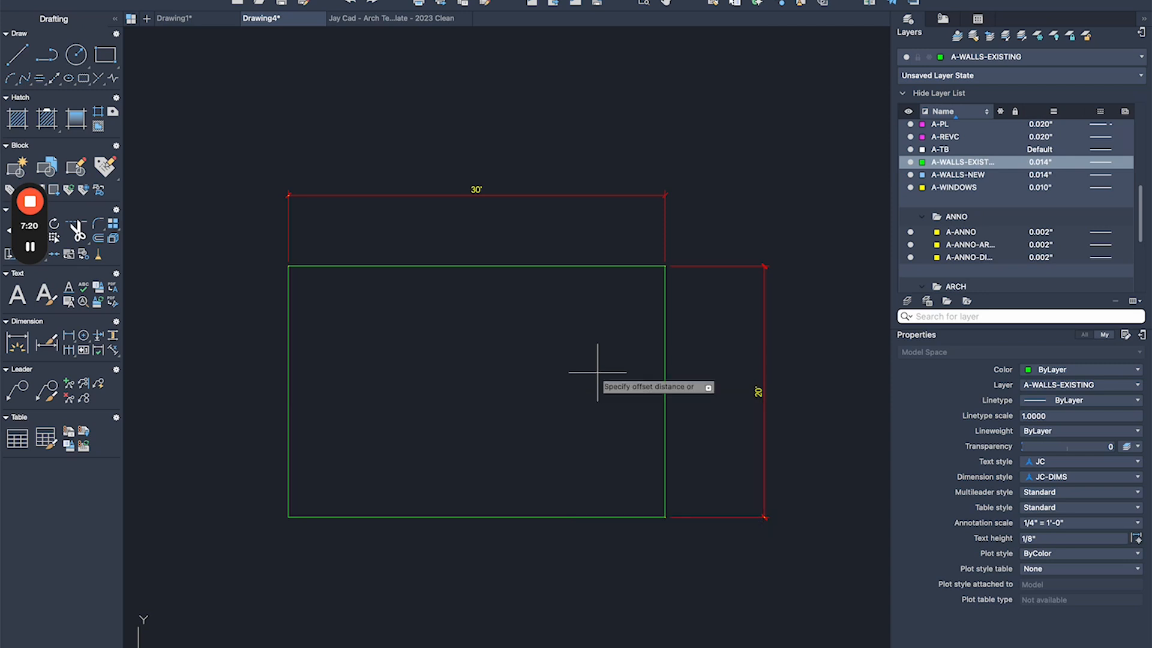
text(6)
key(Return)
click(631, 266)
click(478, 393)
key(Escape)
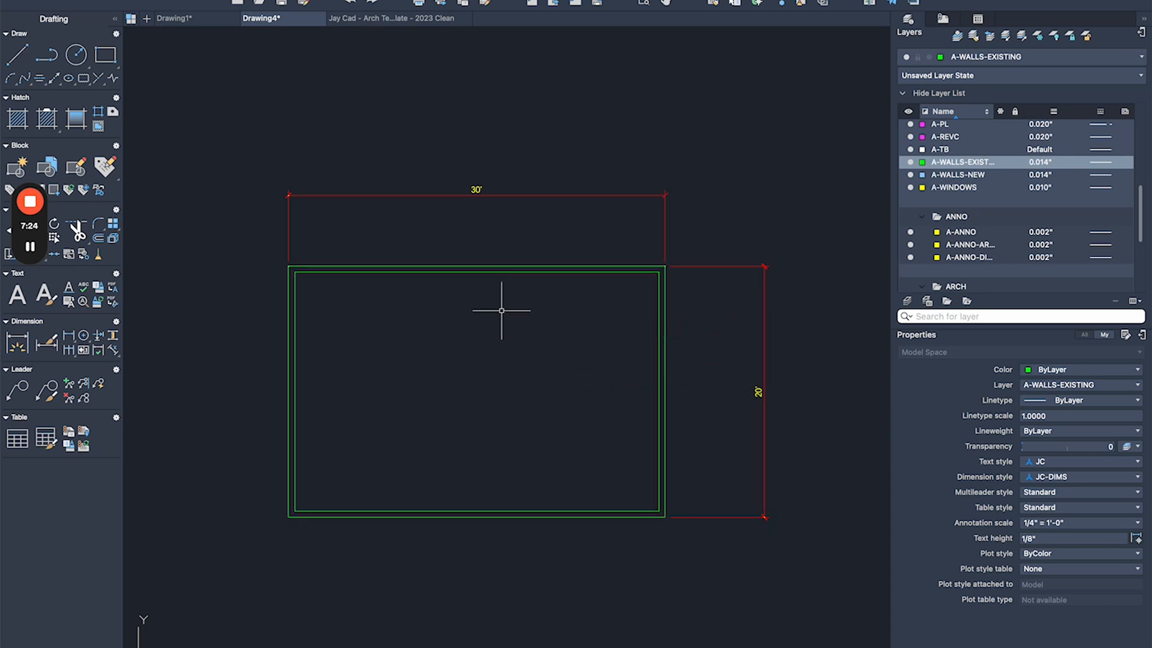
scroll(501, 310, up, 3)
scroll(548, 342, down, 3)
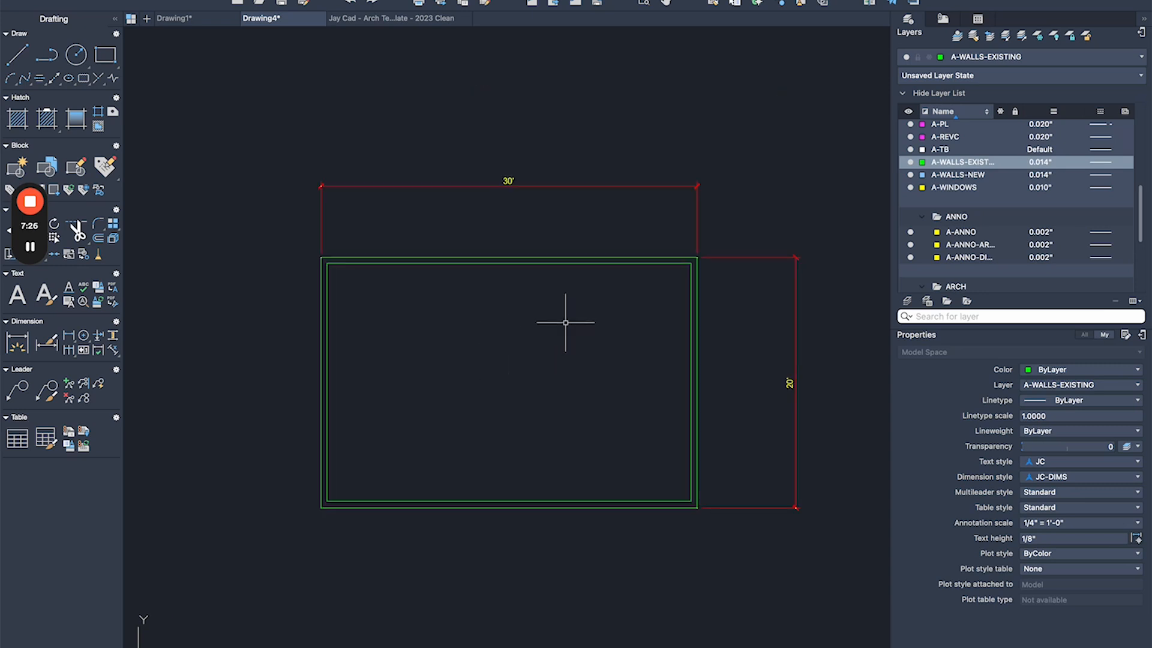
- Draw a vertical ray downward from the outline's upper edge, starting 5' left of its upper-right outer corner
text(ray)
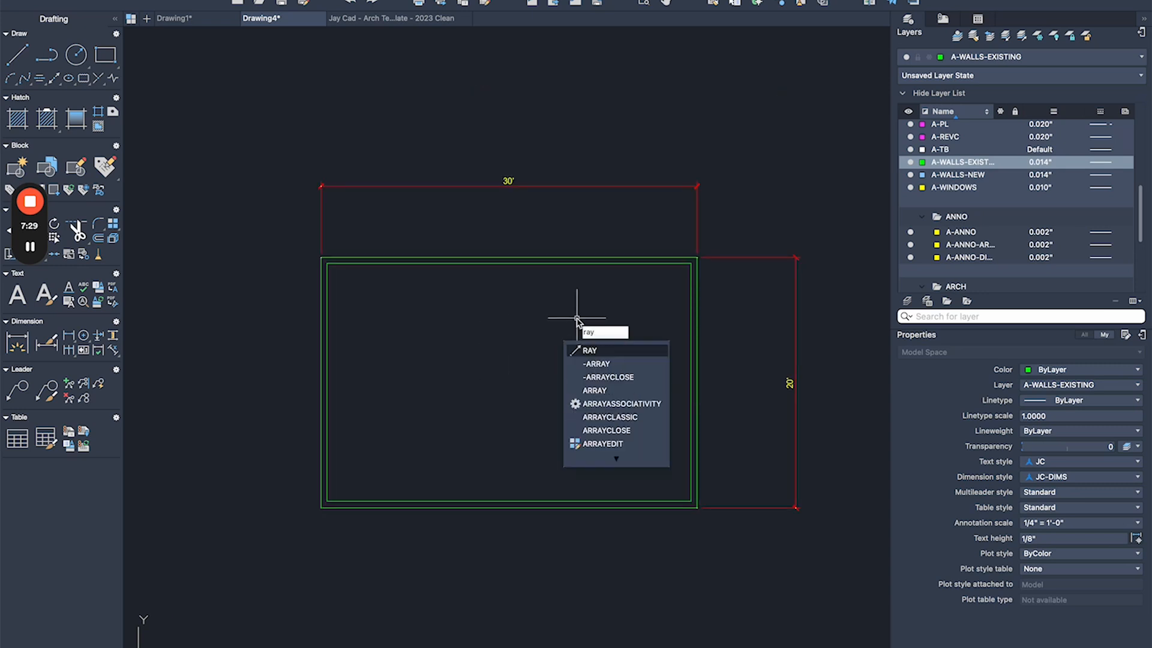
key(Return)
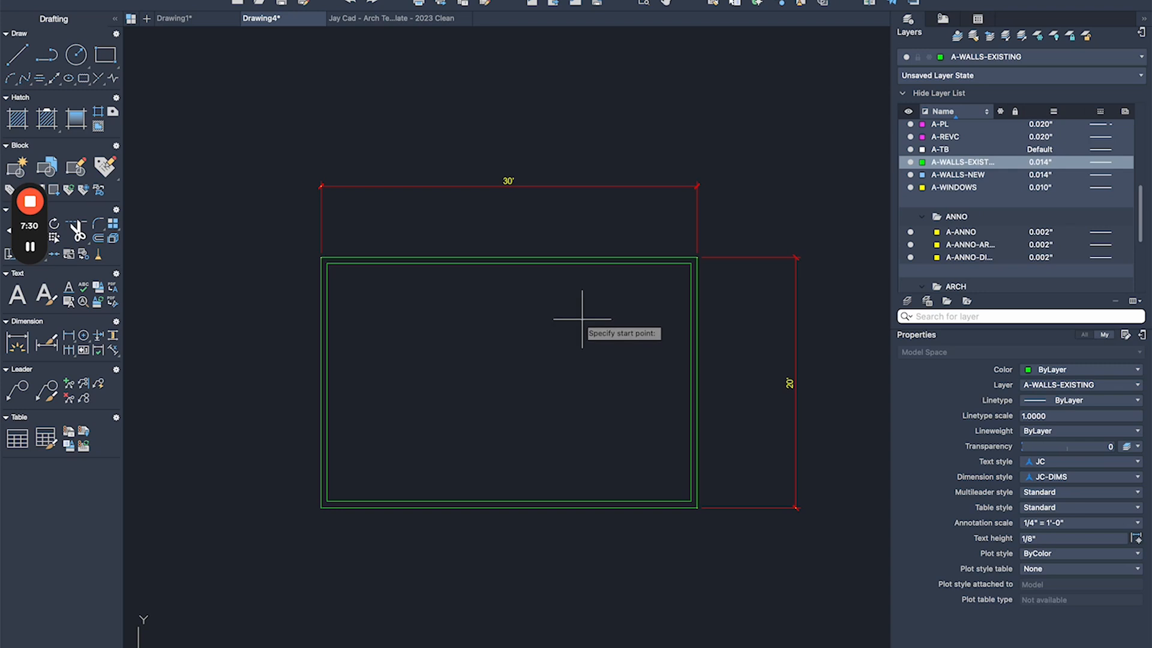
scroll(582, 315, down, 2)
scroll(606, 308, up, 2)
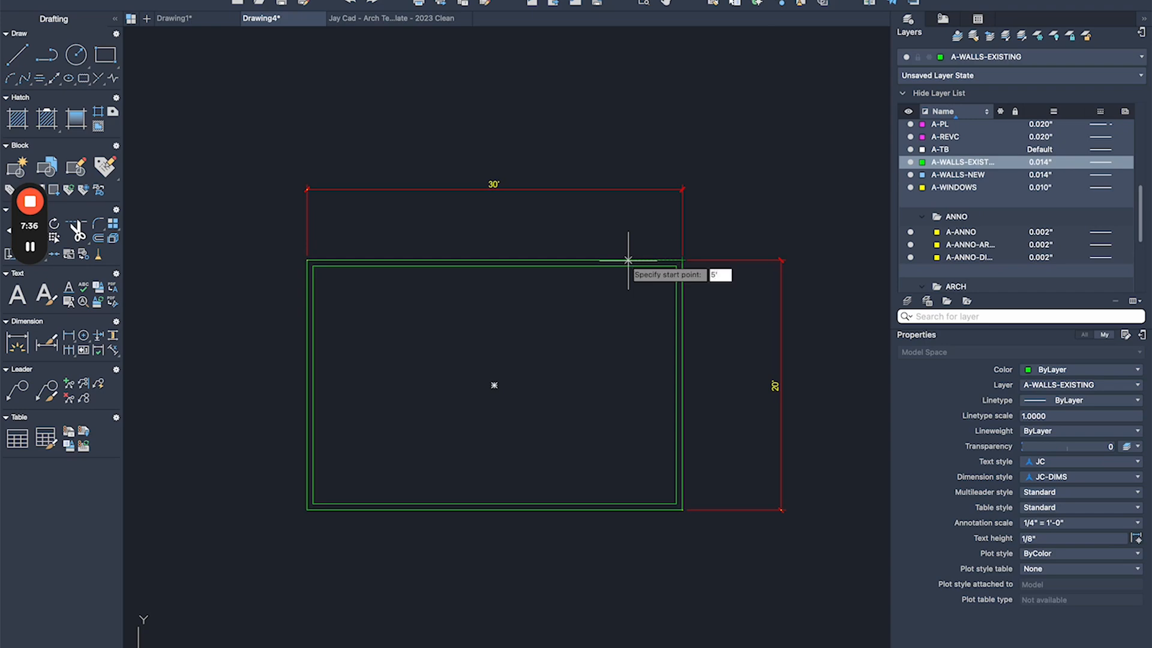
key(Return)
click(618, 321)
key(Return)
scroll(595, 317, down, 5)
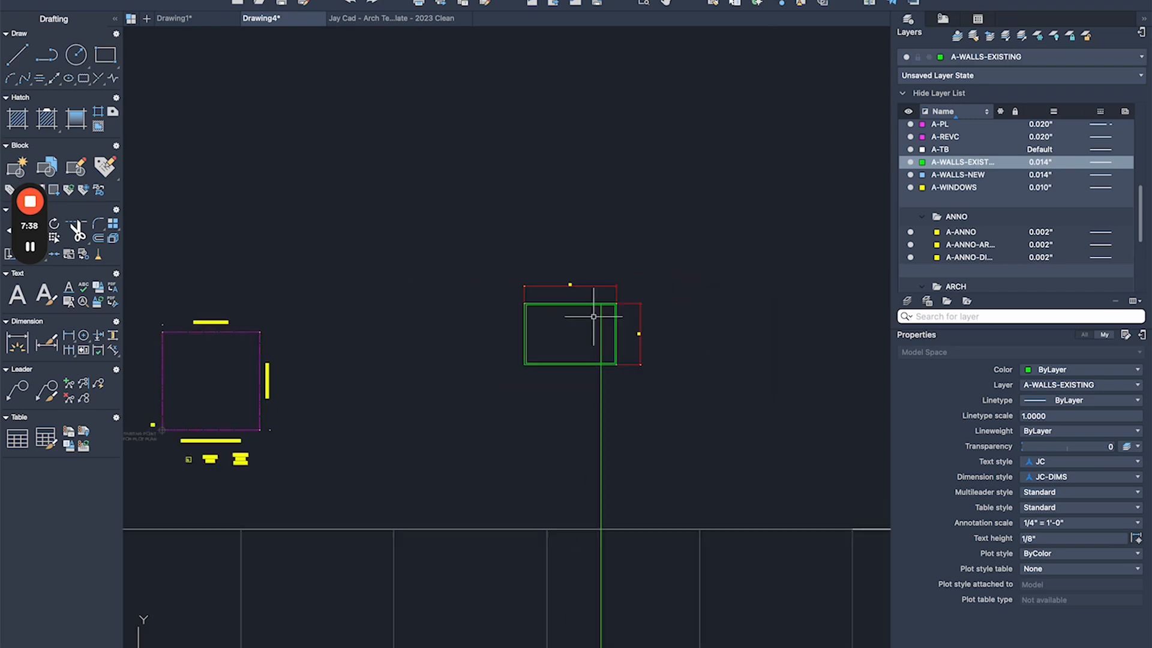
- Examine how far the ray extends beyond the outline and how it runs from its start point
click(602, 385)
scroll(540, 386, down, 5)
scroll(523, 397, down, 3)
mouse_move(499, 458)
middle_down()
mouse_move(532, 108)
mouse_move(532, 205)
middle_up()
scroll(526, 208, down, 4)
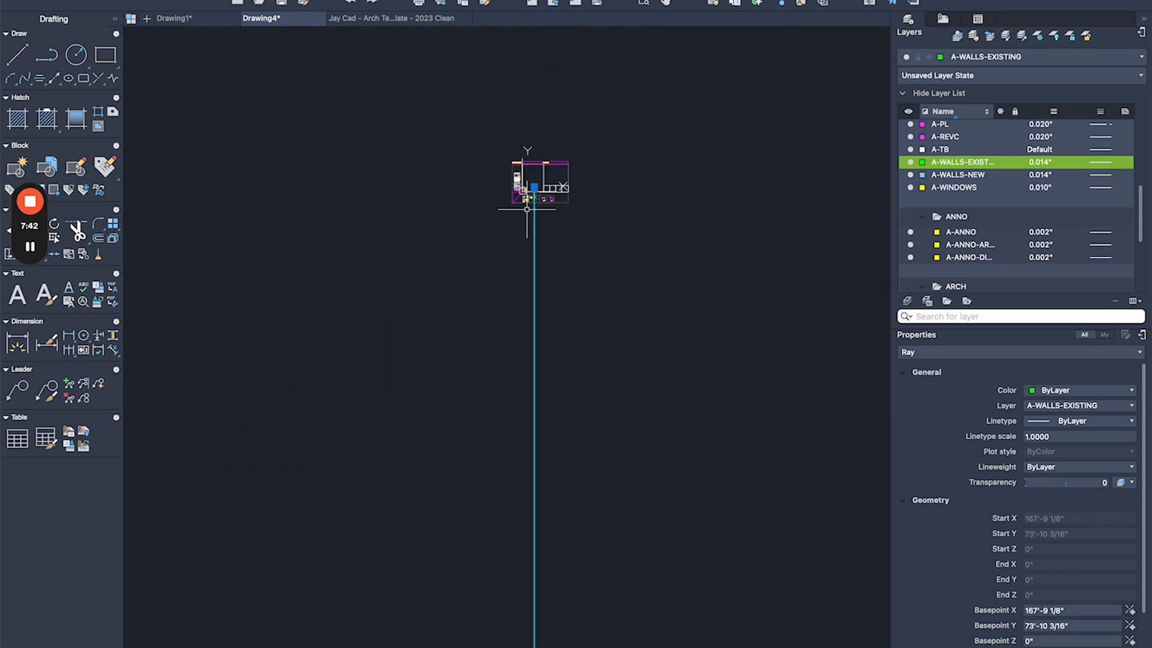
scroll(537, 180, up, 10)
scroll(576, 259, up, 5)
key(Escape)
click(591, 254)
click(514, 290)
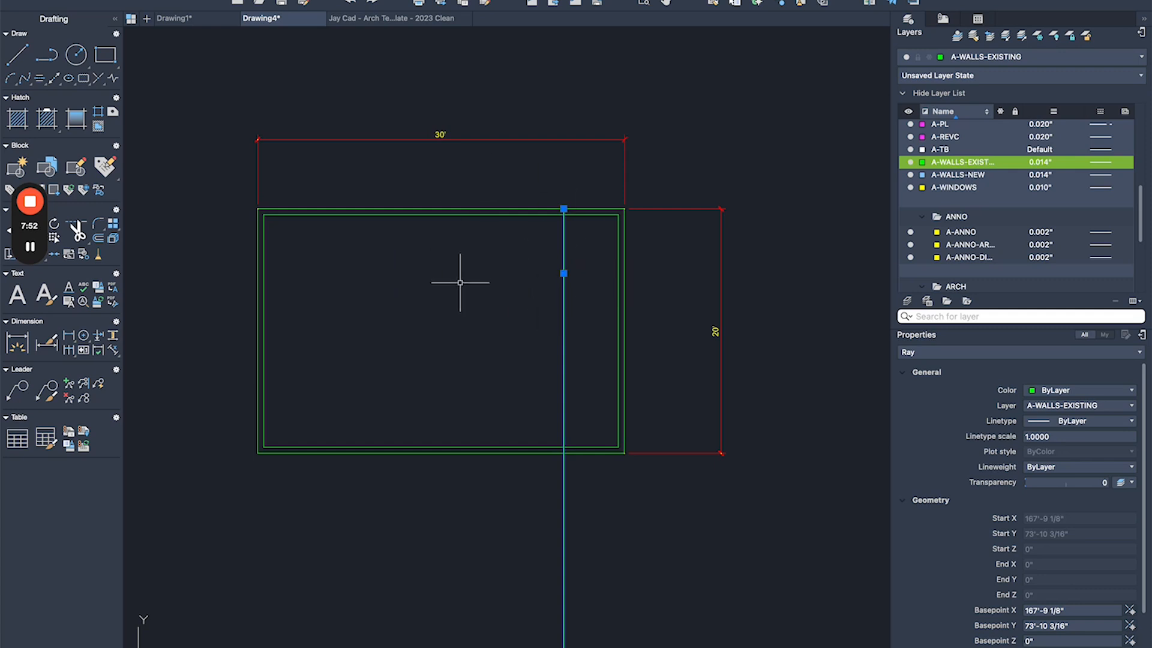
key(Escape)
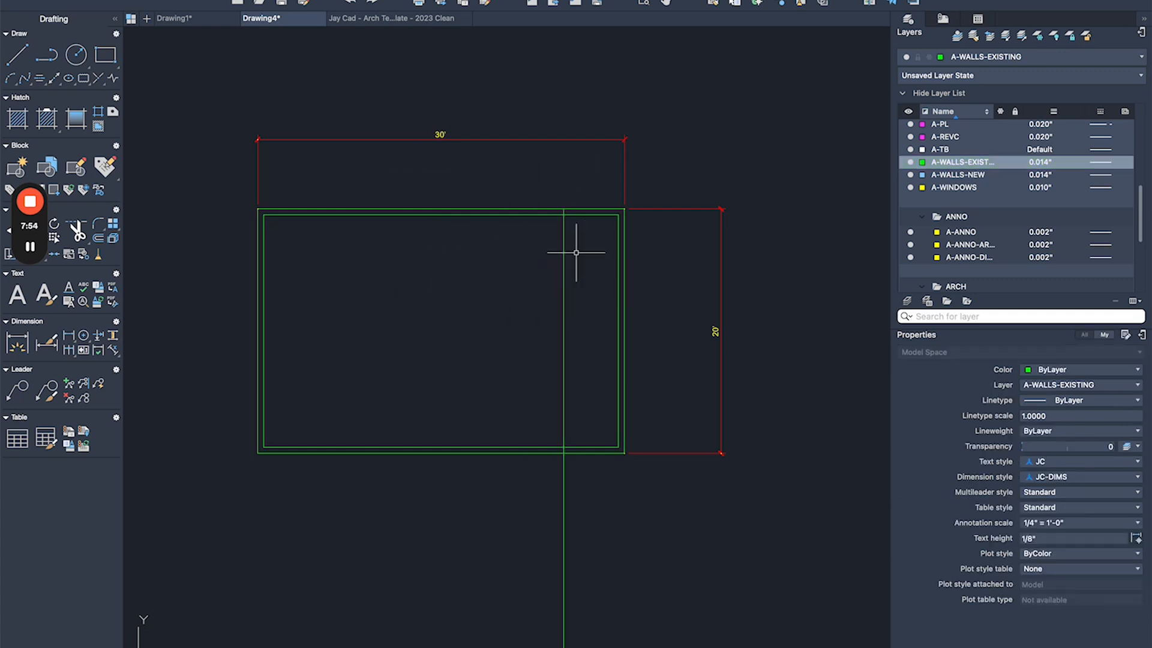
click(564, 267)
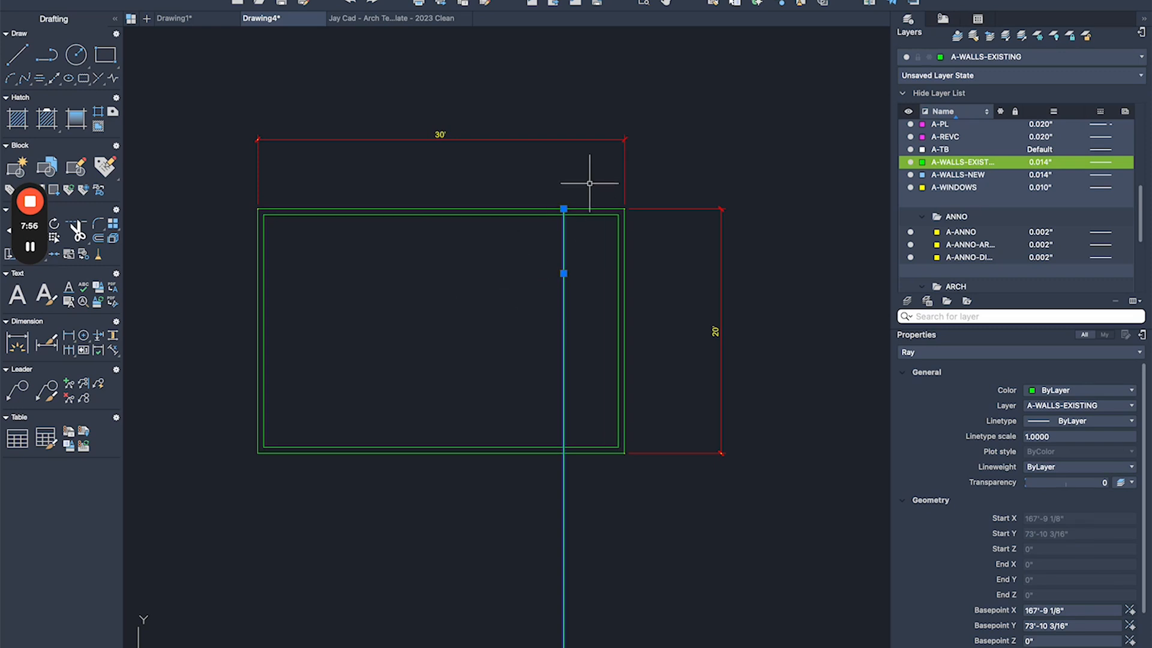
key(Escape)
- Add a linear dimension above the outline from its upper-right outer corner to the ray's start point
scroll(596, 178, up, 2)
text(dli)
key(Return)
click(641, 227)
click(544, 227)
click(550, 163)
scroll(594, 261, down, 2)
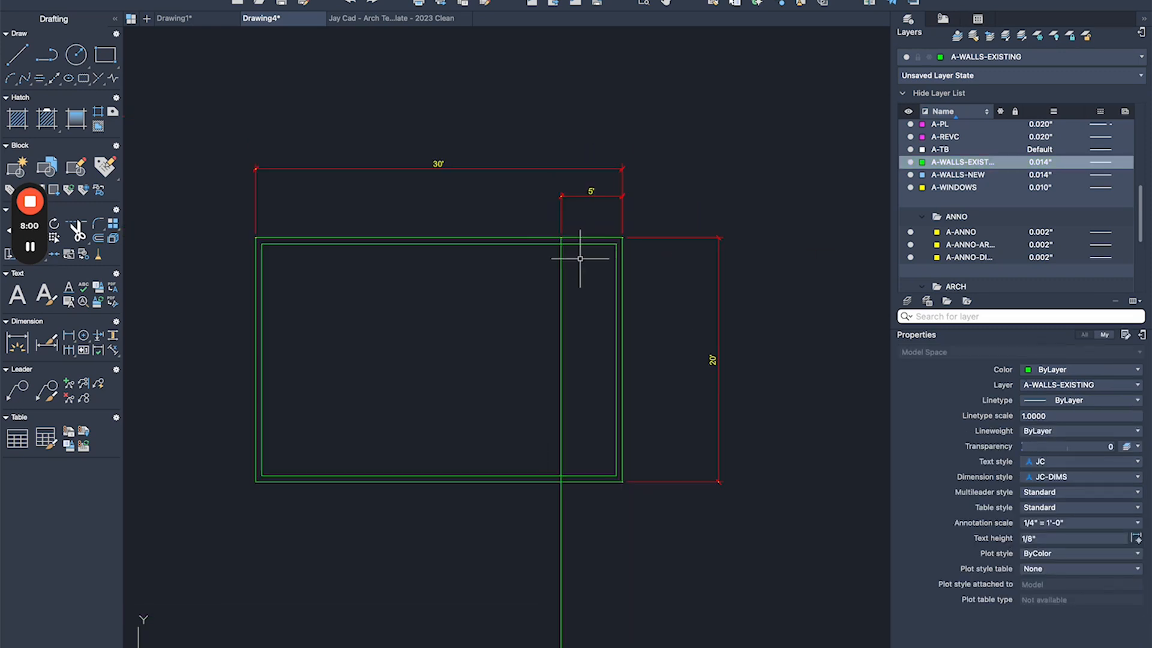
- Move the vertical ray to the A-HIDDEN layer
middle_drag(586, 257, 659, 212)
click(638, 232)
click(598, 243)
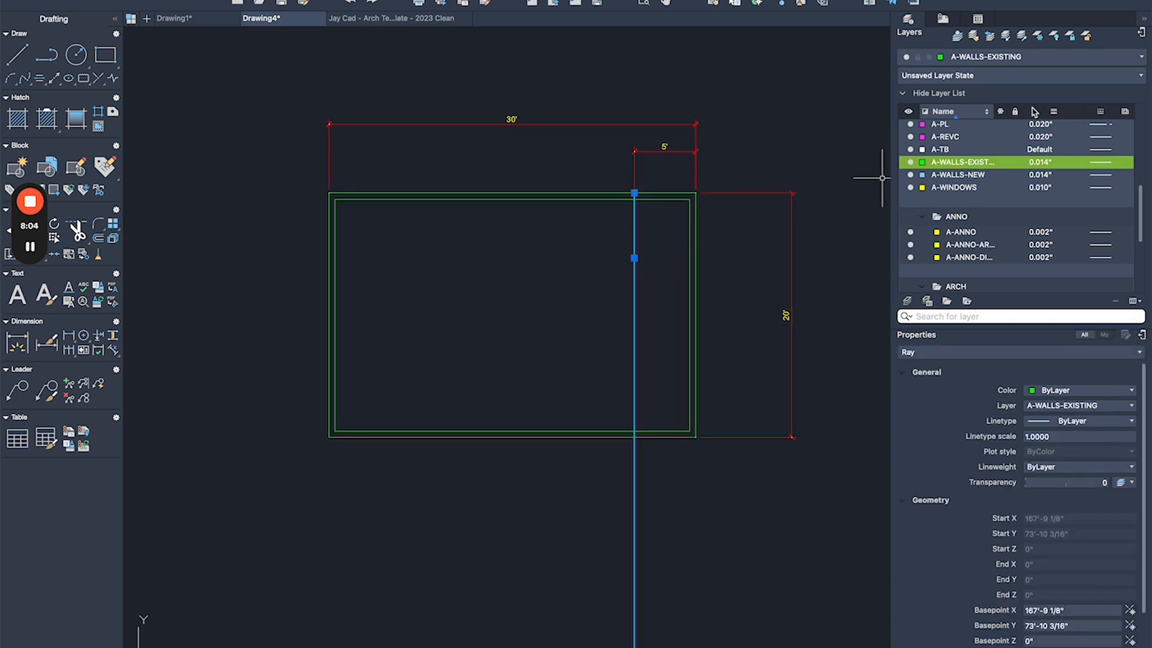
click(1095, 406)
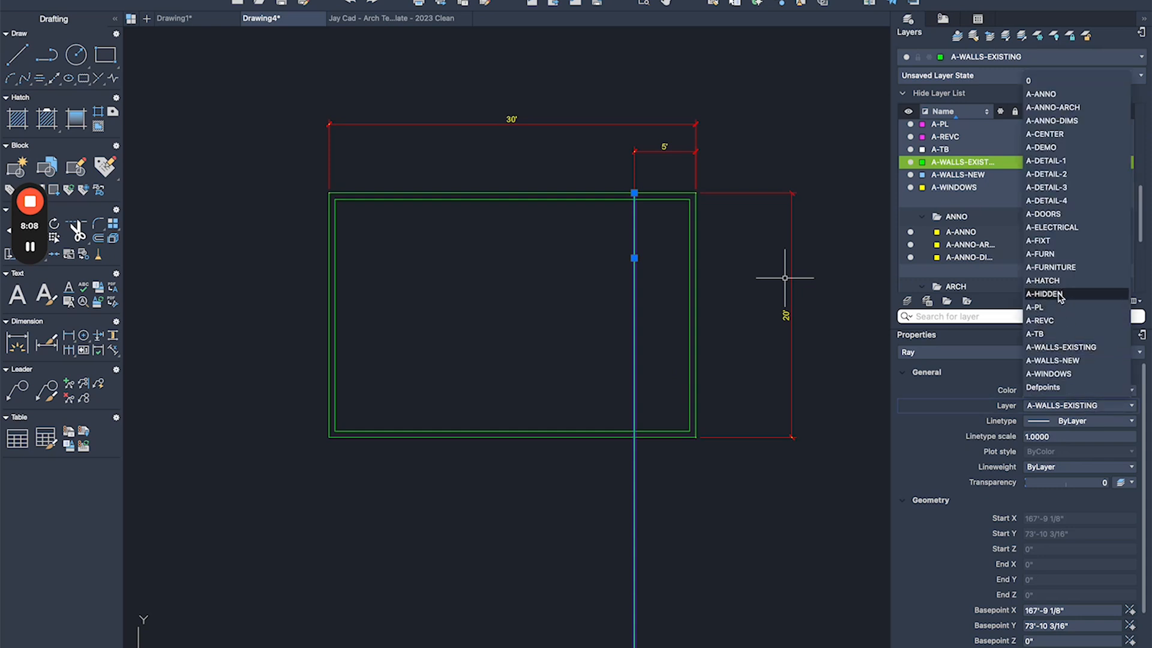
click(1060, 295)
key(Escape)
- Examine the linetype samples in the Layers List of the annotation library
scroll(626, 312, down, 6)
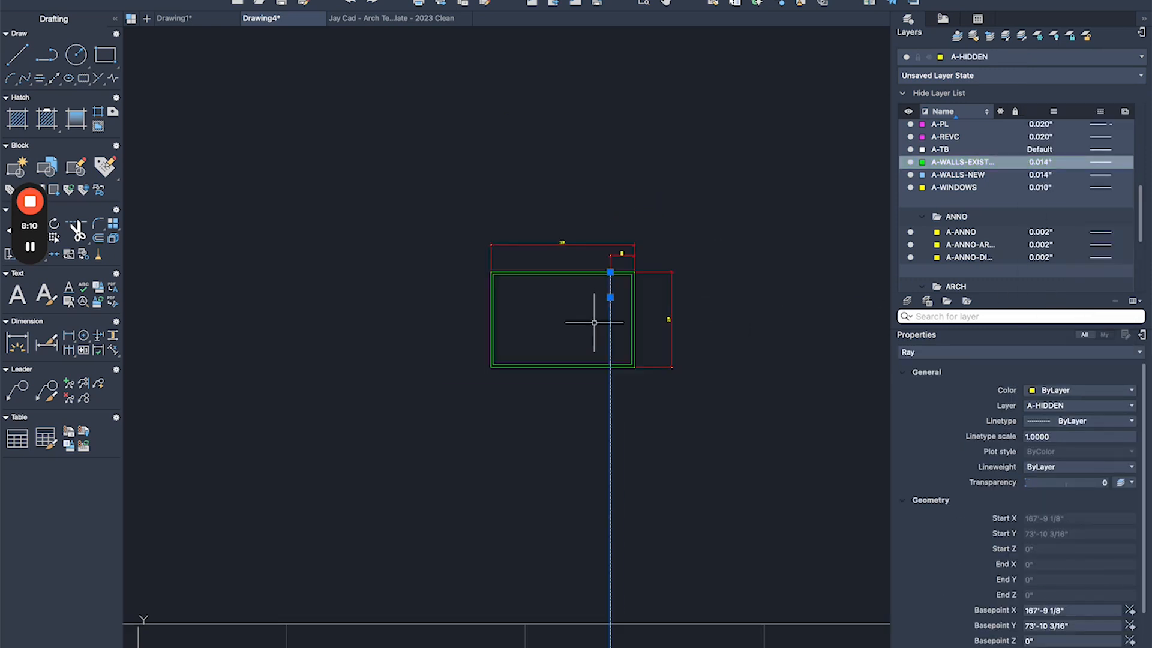
middle_drag(272, 175, 546, 217)
scroll(536, 145, up, 2)
scroll(499, 179, up, 3)
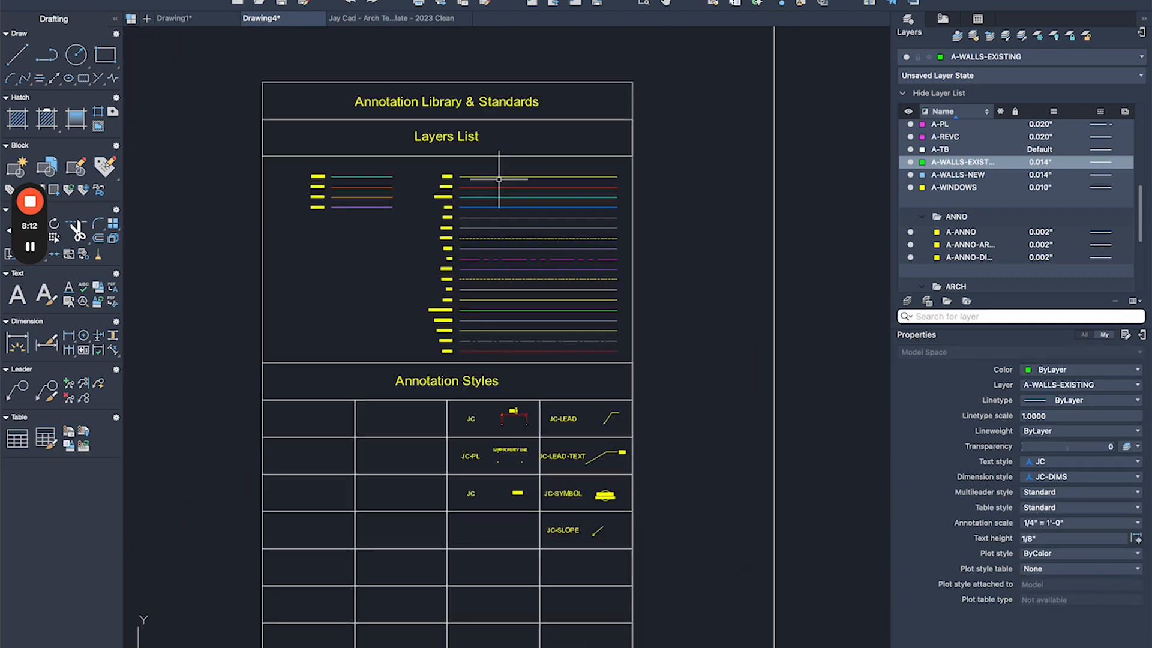
middle_drag(469, 374, 460, 330)
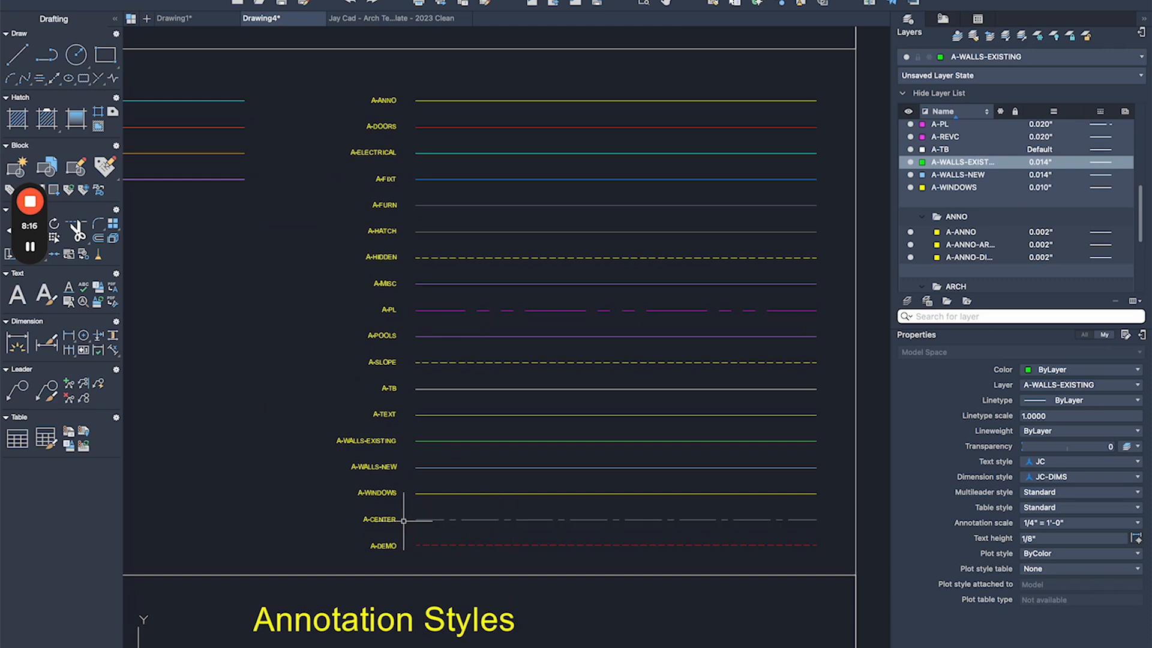
scroll(404, 523, down, 6)
scroll(538, 370, up, 10)
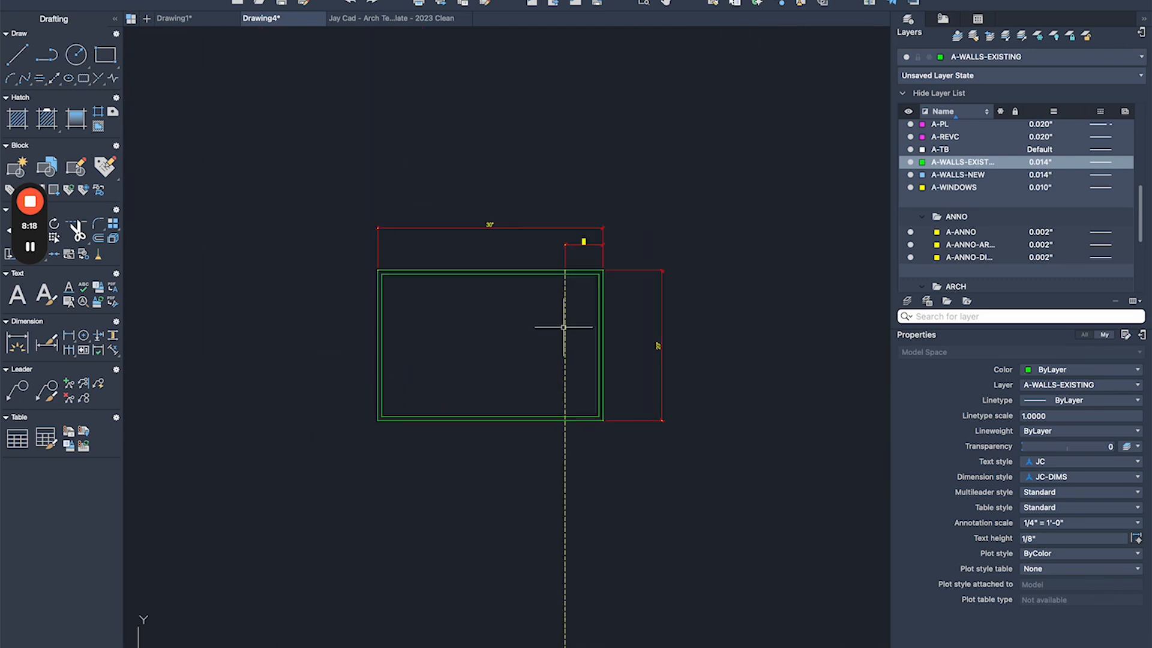
- Move the vertical ray to the A-CENTER layer
click(558, 295)
scroll(1029, 149, up, 3)
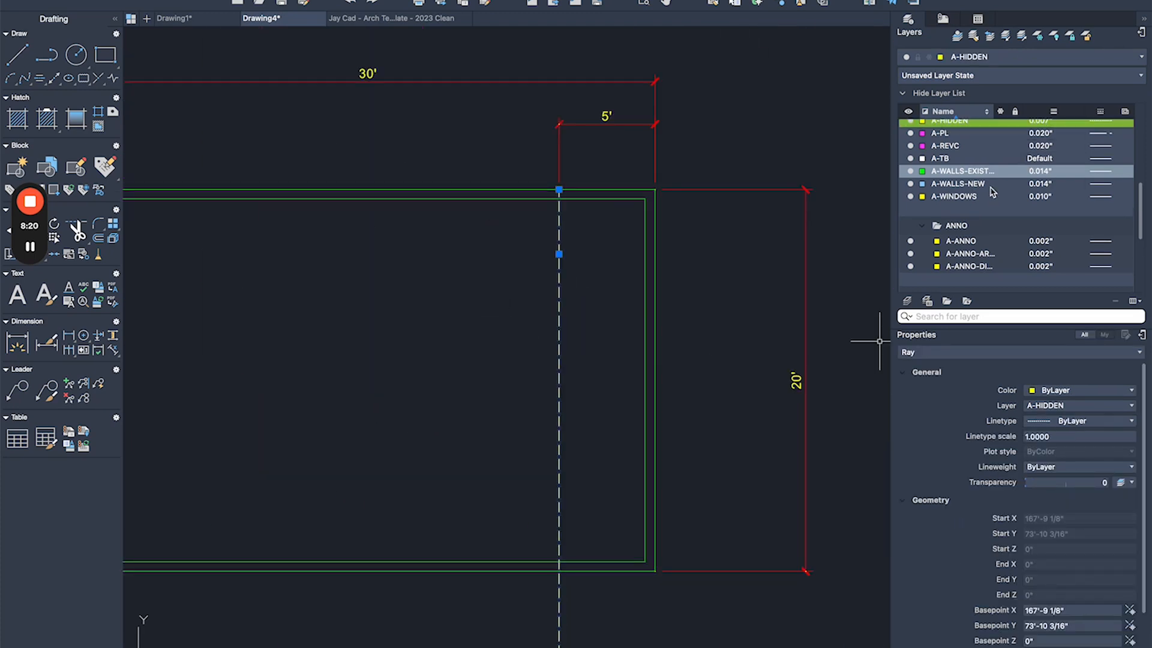
click(1070, 406)
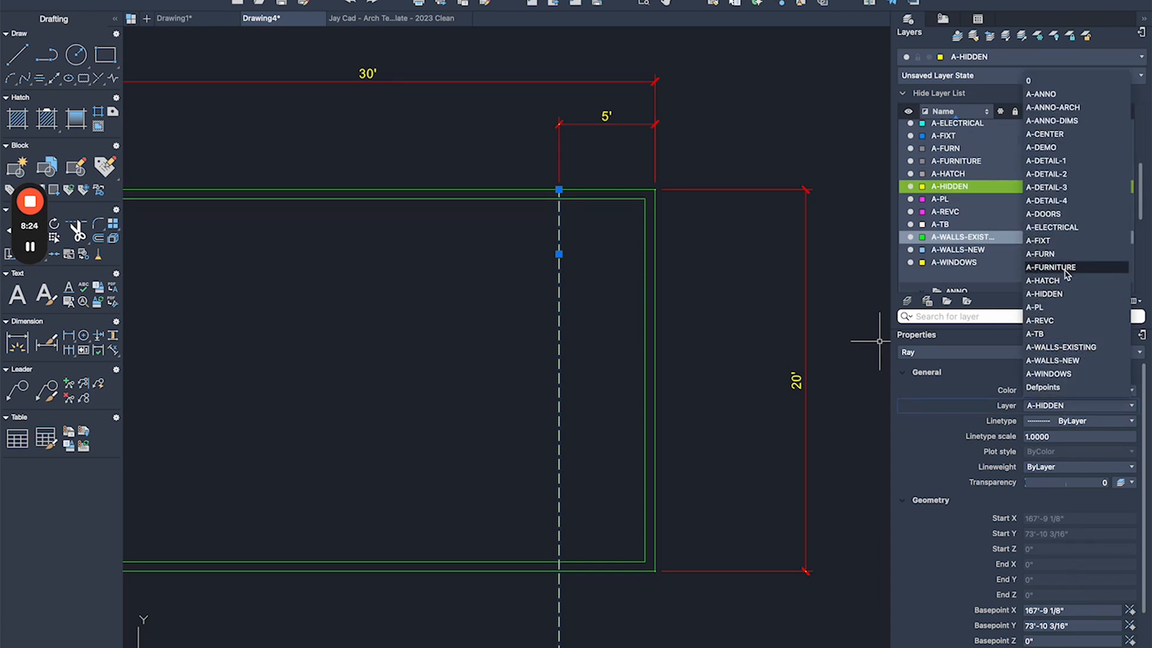
click(1055, 134)
key(Escape)
scroll(516, 252, down, 3)
scroll(522, 263, up, 3)
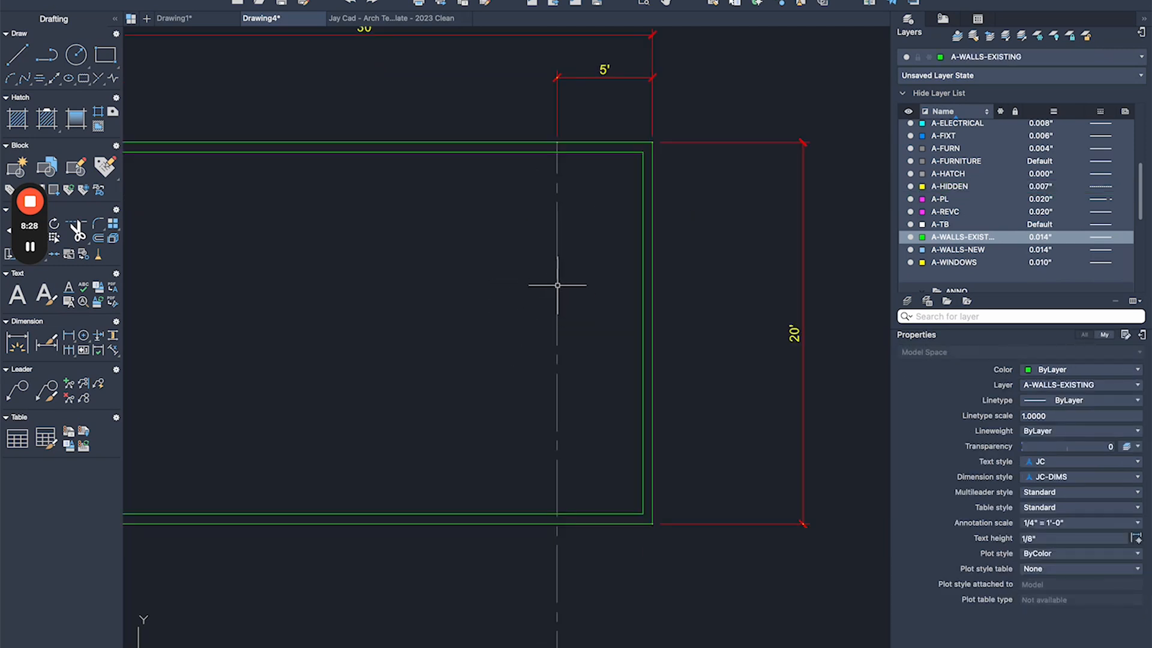
scroll(553, 260, down, 2)
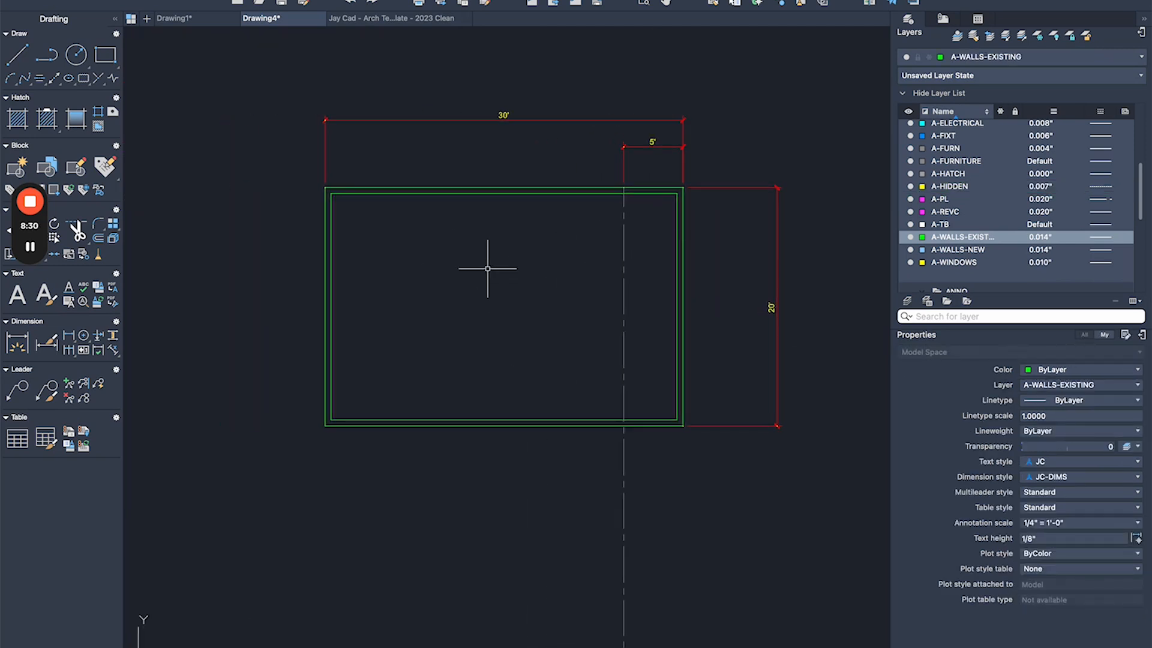
- Offset the vertical ray leftward five times at 5' spacing, up to the outline's left outer edge
scroll(544, 242, up, 2)
middle_drag(678, 219, 669, 251)
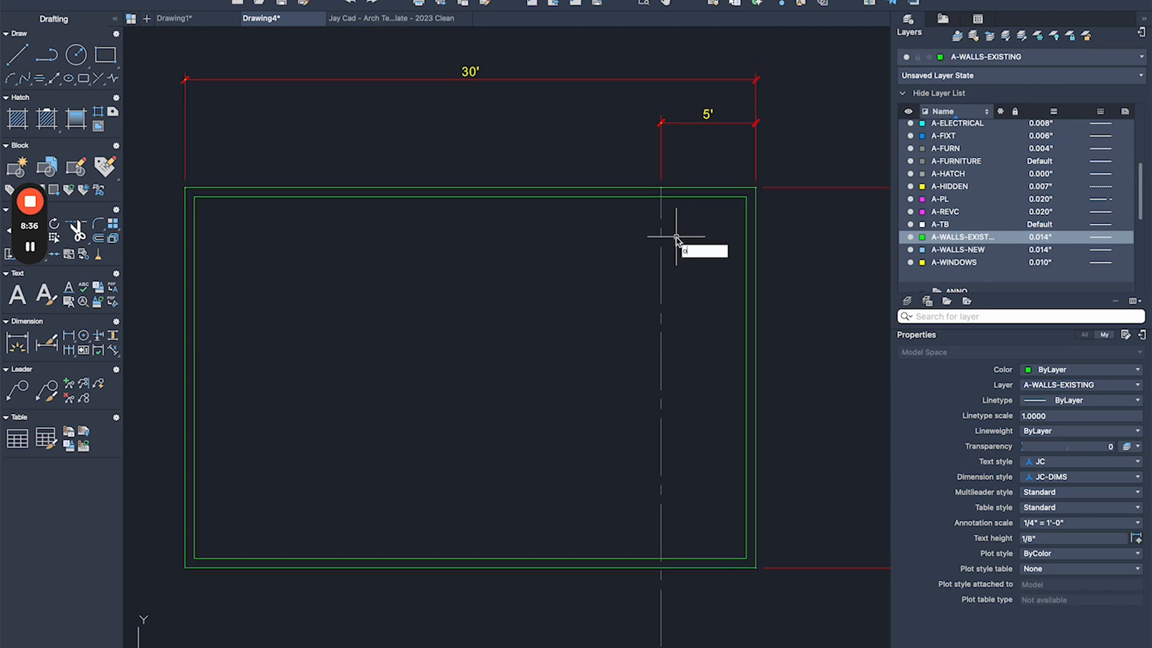
key(Return)
text(5')
key(Return)
click(661, 239)
click(596, 230)
click(566, 226)
click(530, 224)
click(471, 225)
click(395, 225)
click(374, 220)
click(324, 225)
click(280, 226)
click(237, 233)
- Draw a horizontal ray leftward from the outline's right edge, starting 5' below the upper-right outer corner
scroll(323, 233, down, 4)
middle_drag(323, 234, 345, 236)
scroll(344, 236, up, 2)
scroll(663, 252, up, 2)
text(pl)
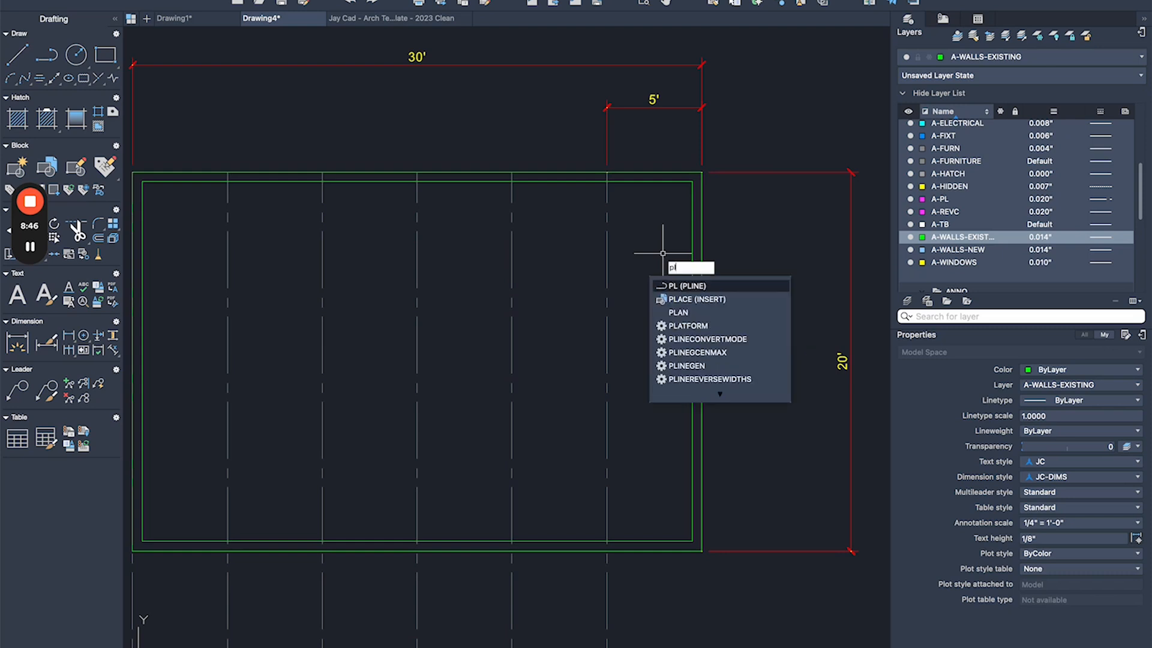
scroll(663, 254, down, 2)
key(Escape)
key(Return)
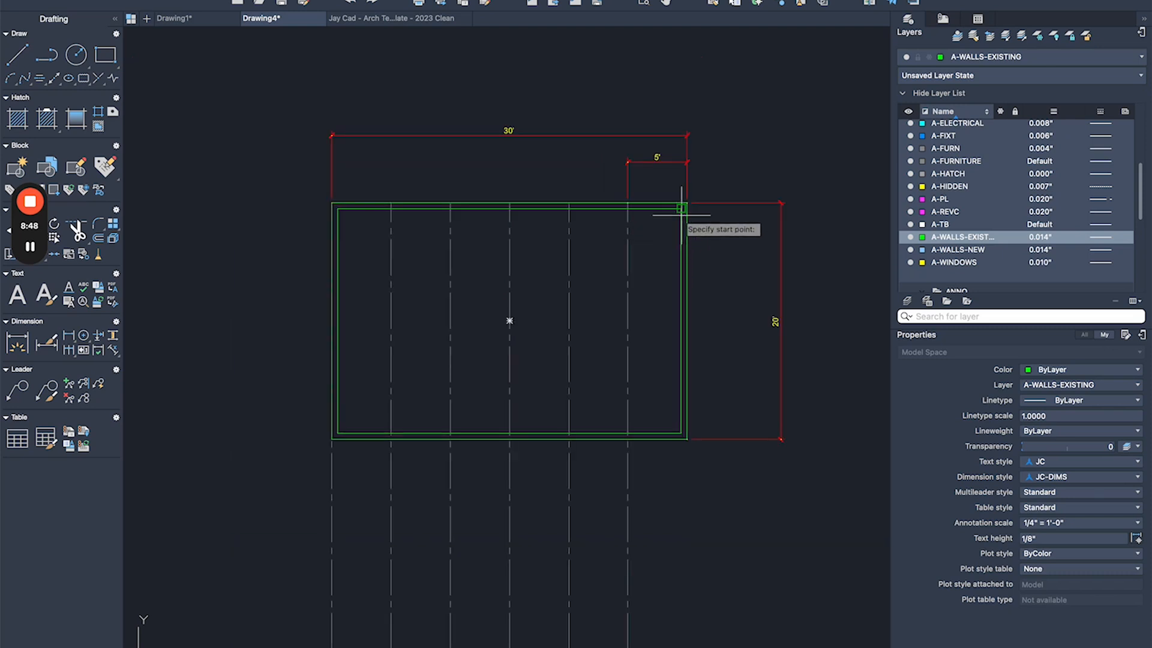
text(5)
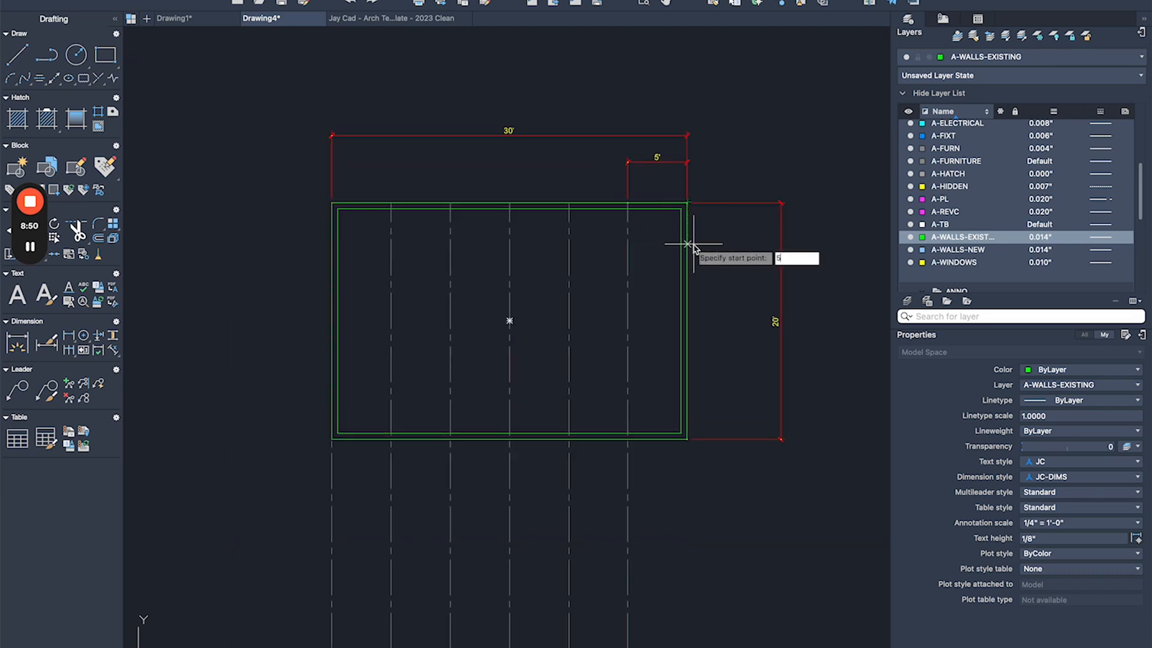
key(Return)
click(321, 261)
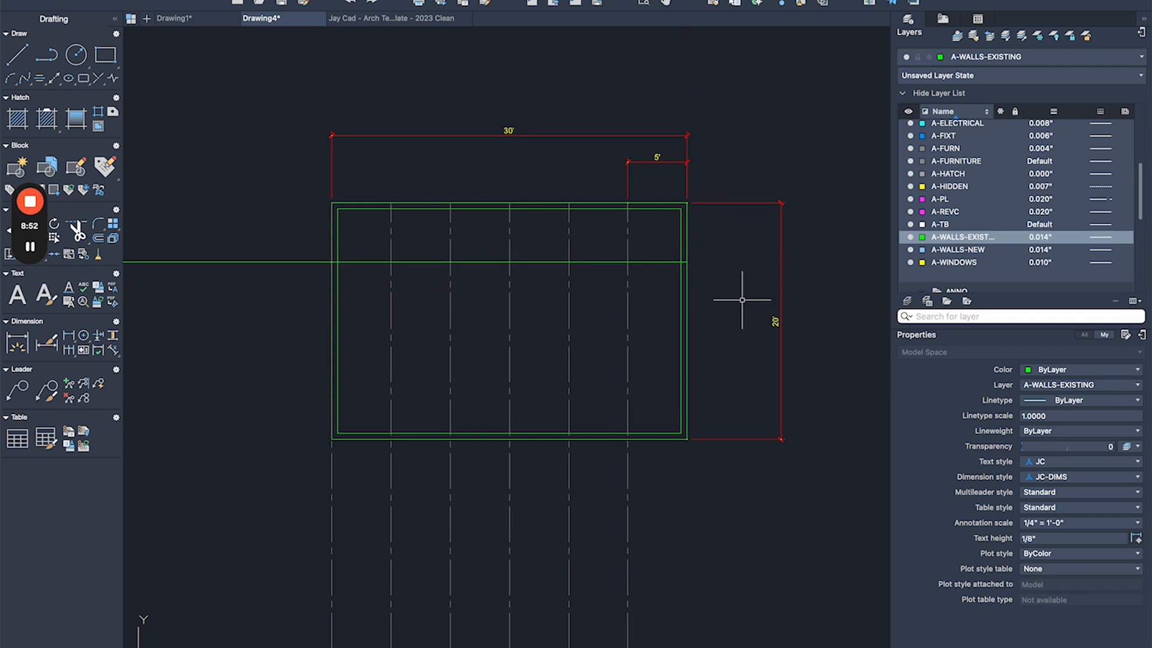
- Offset the horizontal ray downward twice at 5' spacing
text(o)
key(Return)
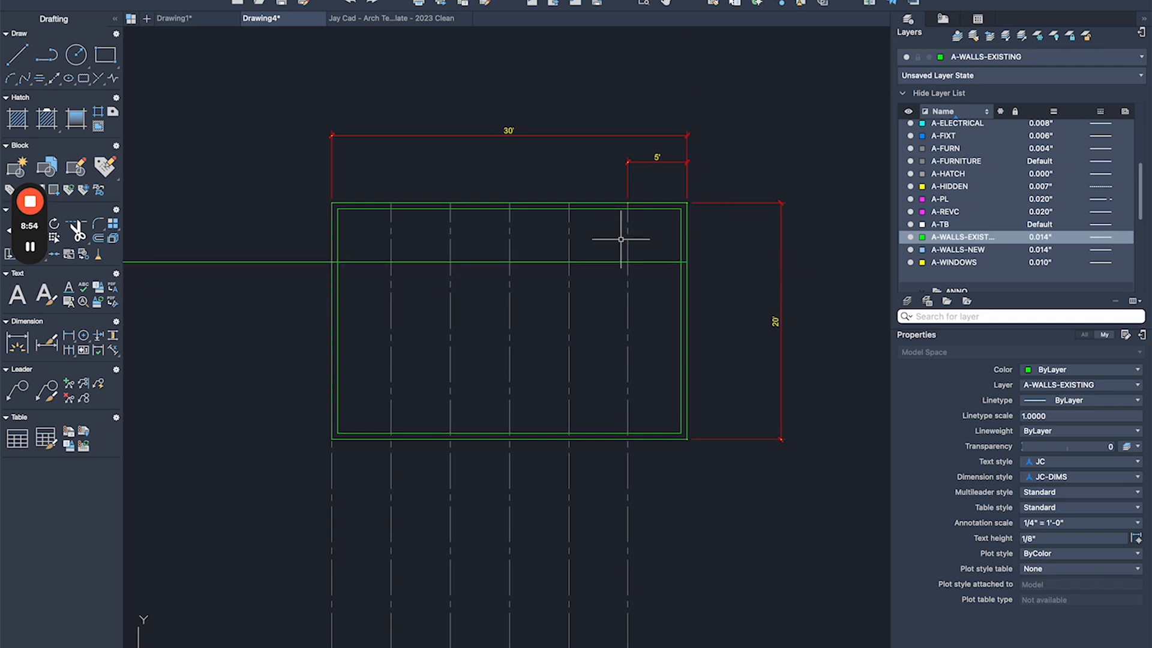
text(5')
key(Return)
click(643, 262)
click(643, 299)
click(642, 321)
click(643, 361)
- Match the properties of the vertical centerline ray onto the three horizontal rays
text(ma)
key(Return)
click(628, 352)
click(648, 247)
click(573, 389)
key(Return)
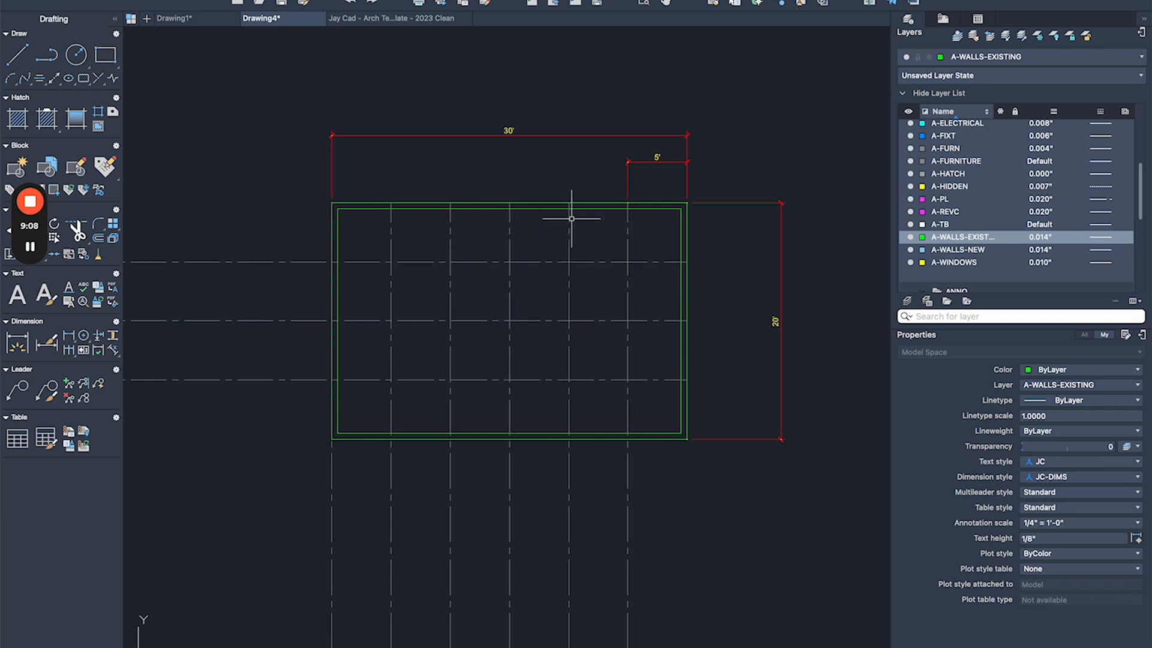
- Delete the grid rays, keeping only the vertical one at the 5' dimension
middle_drag(538, 191, 599, 172)
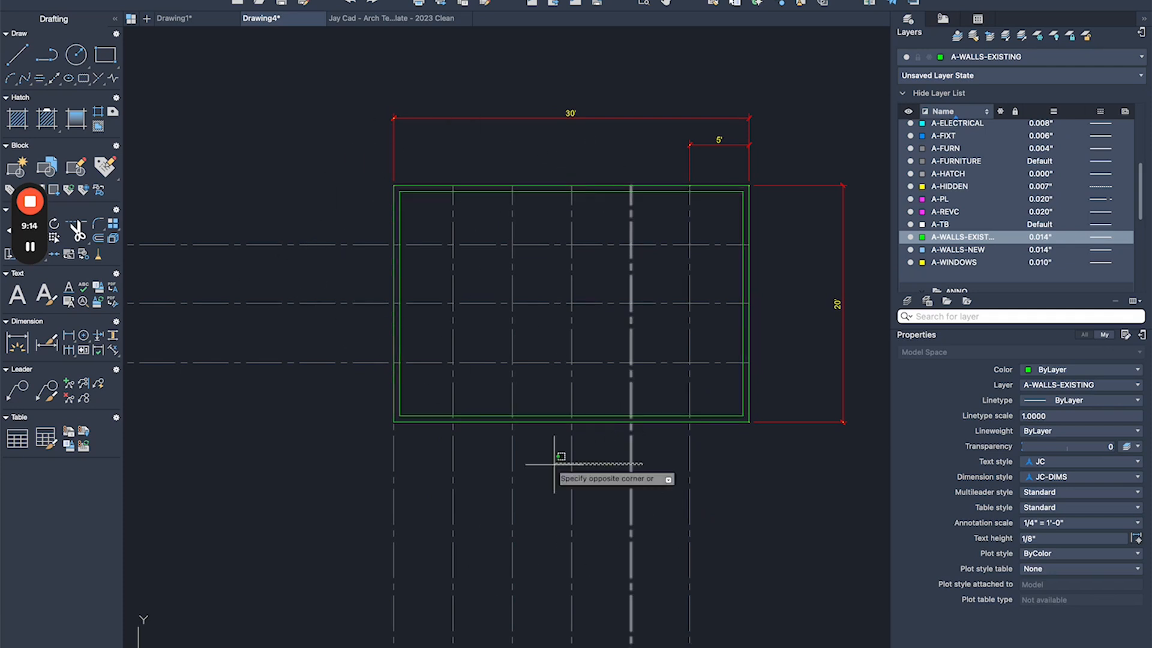
drag(637, 463, 373, 475)
drag(389, 177, 348, 244)
key(Delete)
- Draw a tall freehand rectangle over the right part of the outline, extending past its upper, right and lower walls
scroll(689, 217, up, 2)
middle_drag(689, 216, 628, 231)
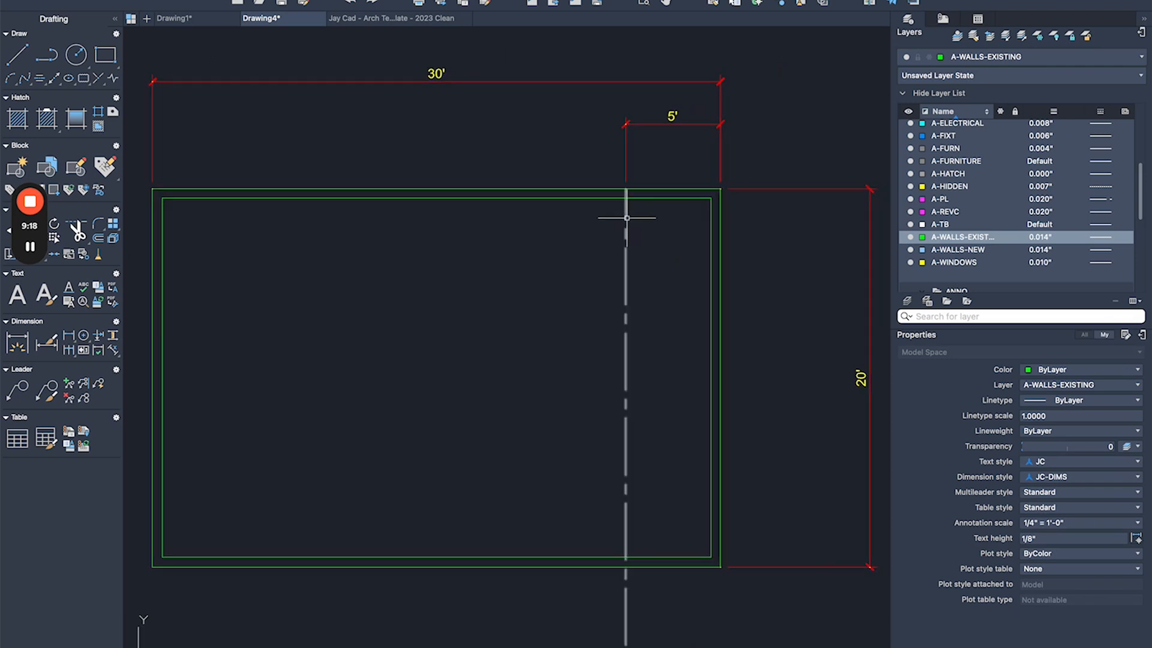
scroll(486, 201, down, 2)
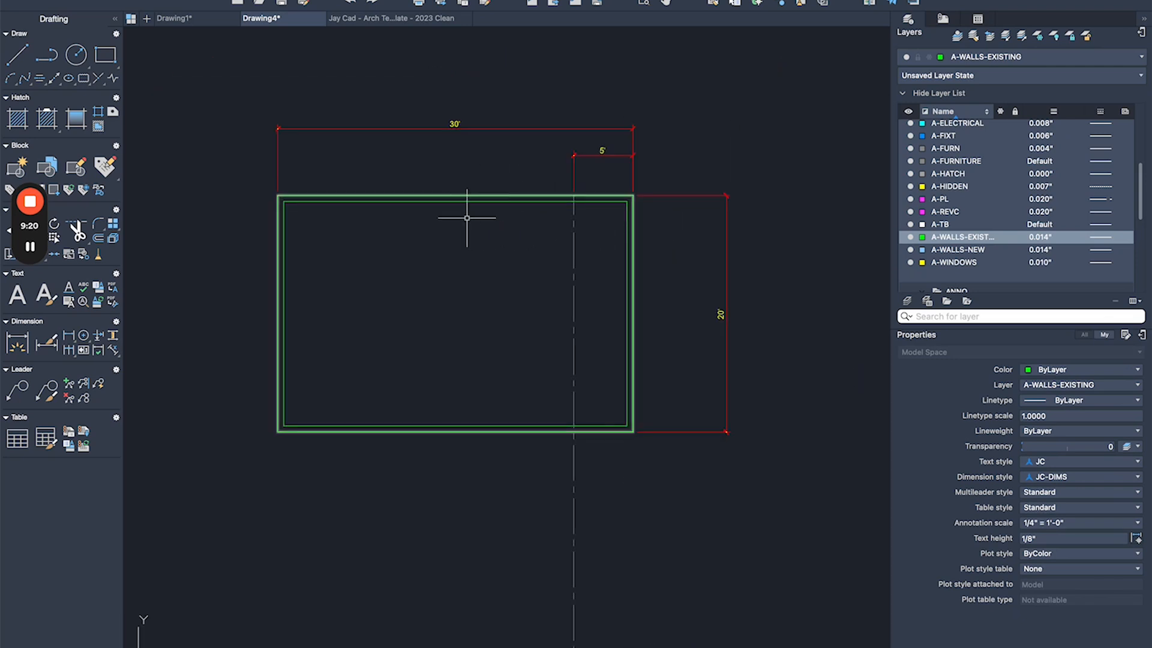
text(rec)
key(Return)
click(477, 98)
click(671, 467)
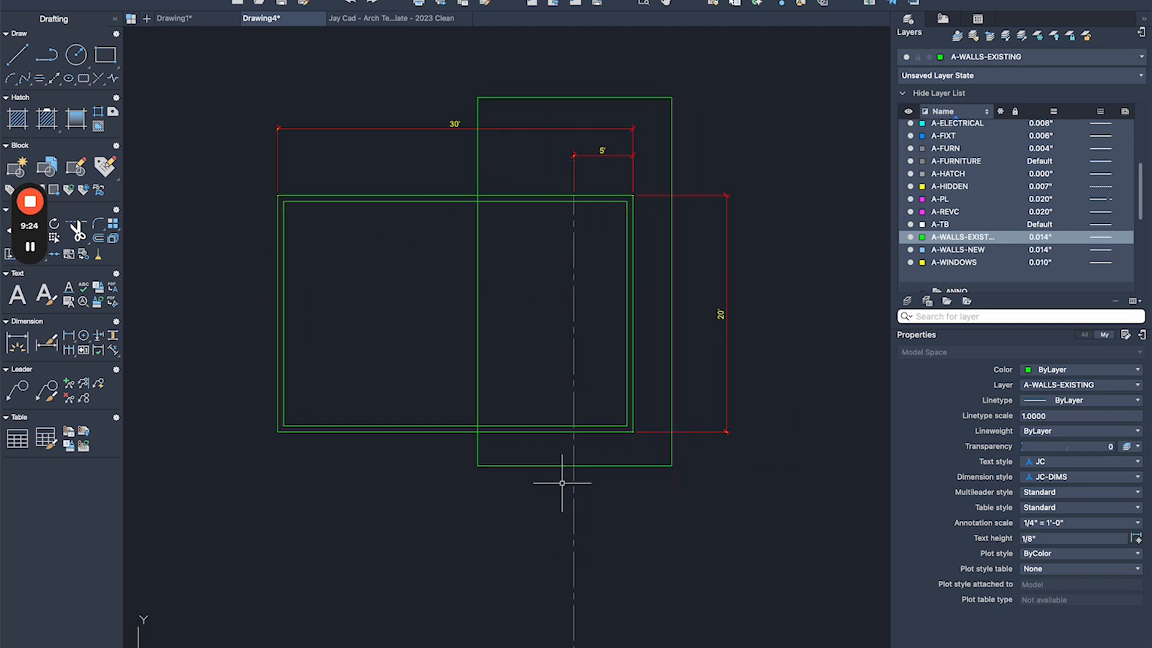
middle_drag(527, 243, 583, 254)
click(499, 246)
click(421, 237)
click(504, 355)
click(387, 407)
key(Escape)
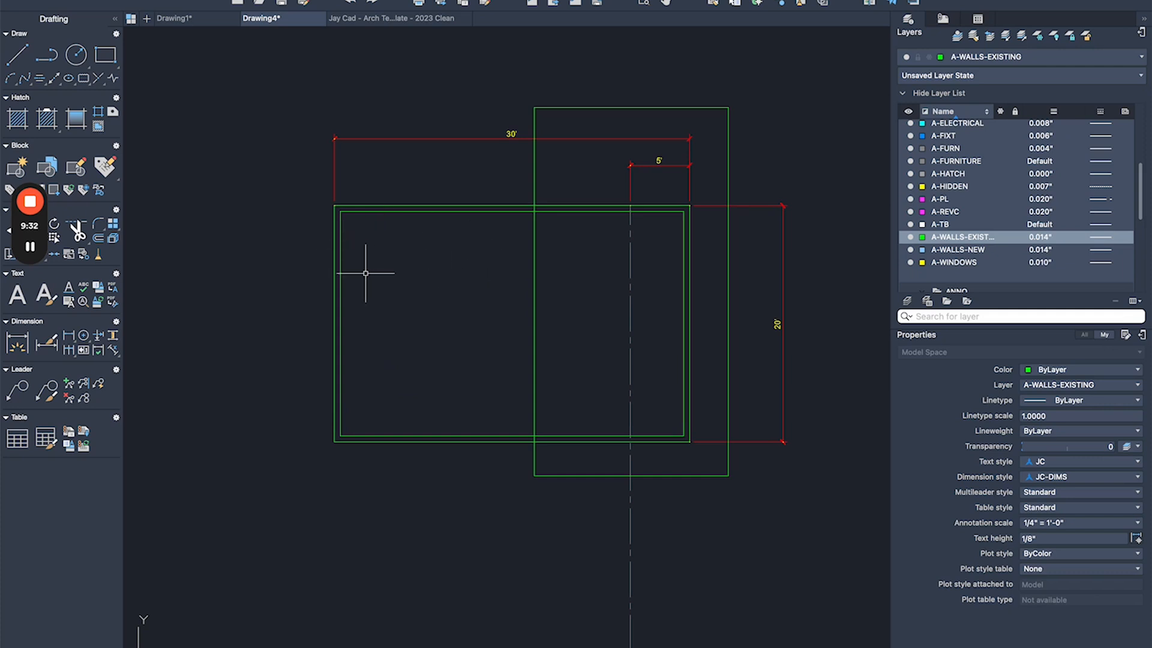
- Stretch the tall rectangle's upper, right and lower edges to meet the inner faces of the existing walls
click(629, 103)
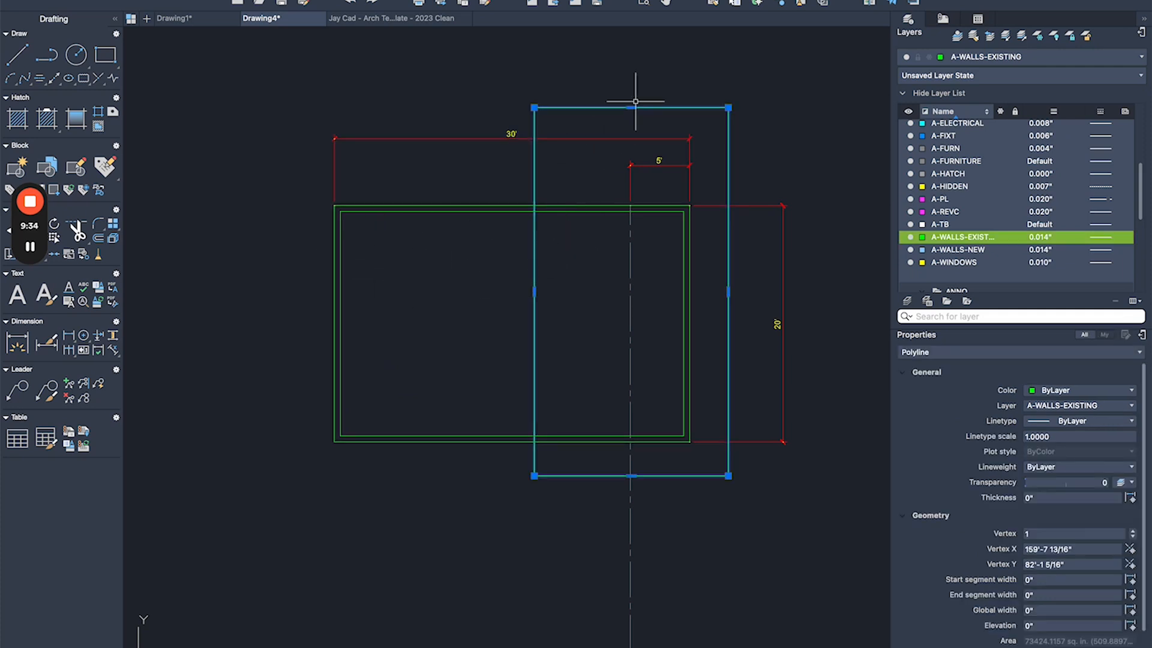
click(630, 108)
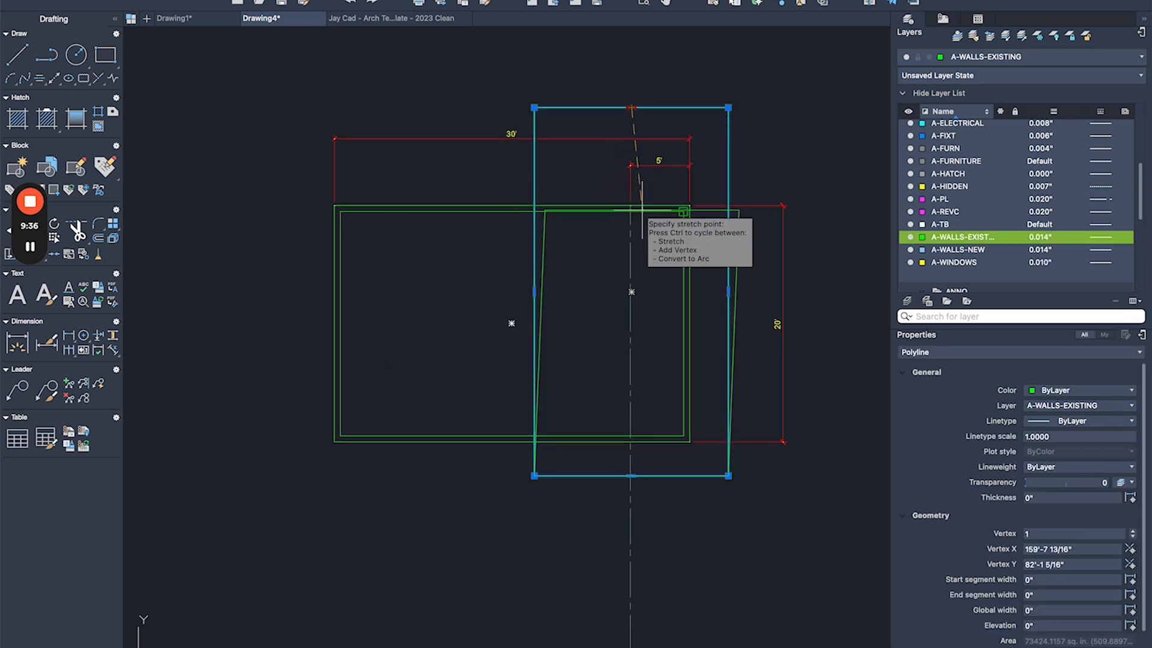
click(630, 211)
click(728, 343)
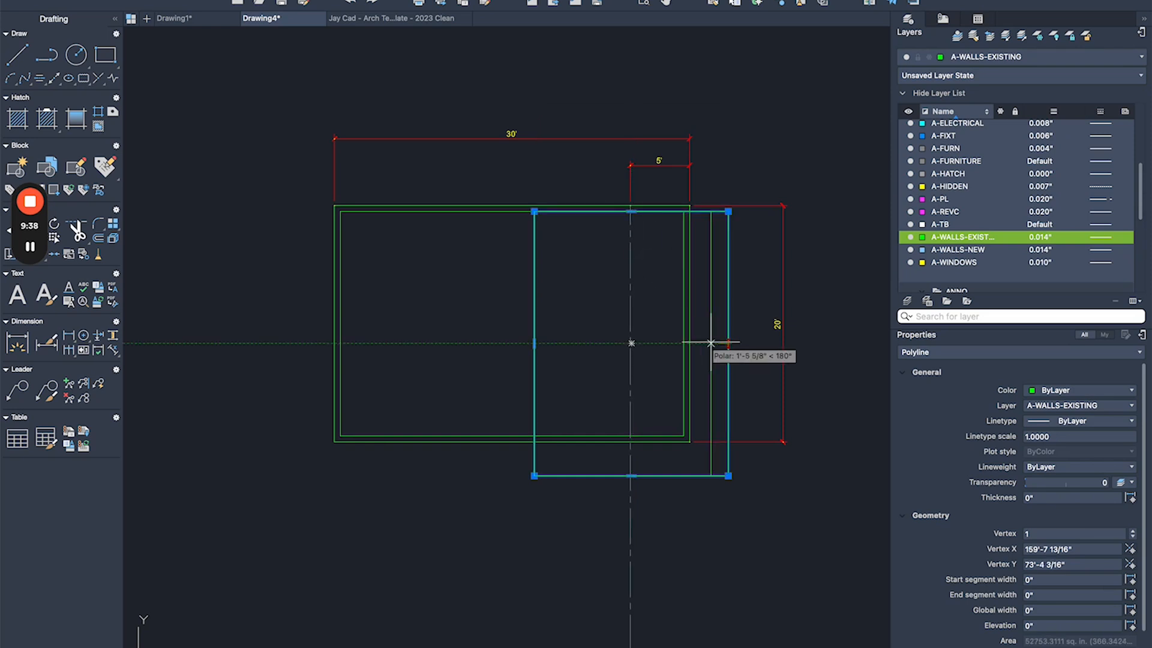
click(684, 343)
click(613, 476)
click(613, 436)
key(Escape)
- Draw a rectangle from the right room's left-edge midpoint to the upper-right inner corner, and move its lower edge upward
text(rec)
key(Return)
click(534, 324)
click(683, 211)
click(609, 324)
click(606, 286)
key(Escape)
- Draw a rectangle from the right room's upper-left corner to the midpoint of the left wall's inner face
text(rec)
key(Return)
click(533, 211)
click(340, 324)
- Draw a rectangle from the midpoint of the upper-left room's lower edge to the right room's lower-left corner
key(Return)
click(438, 324)
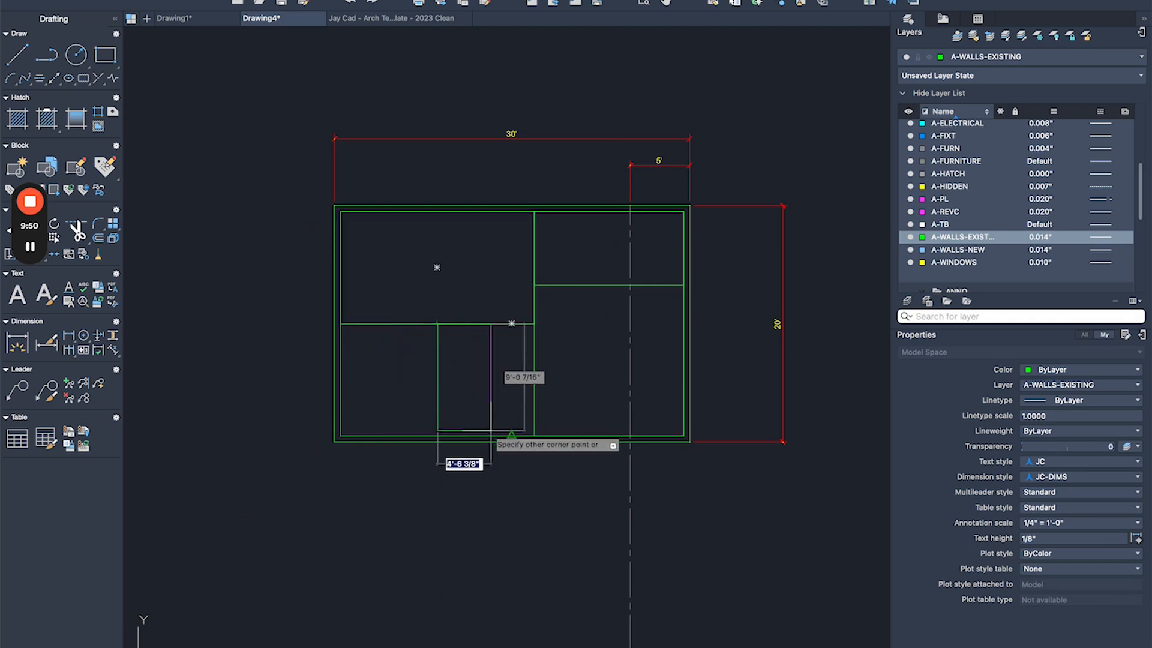
right_click(511, 435)
click(533, 445)
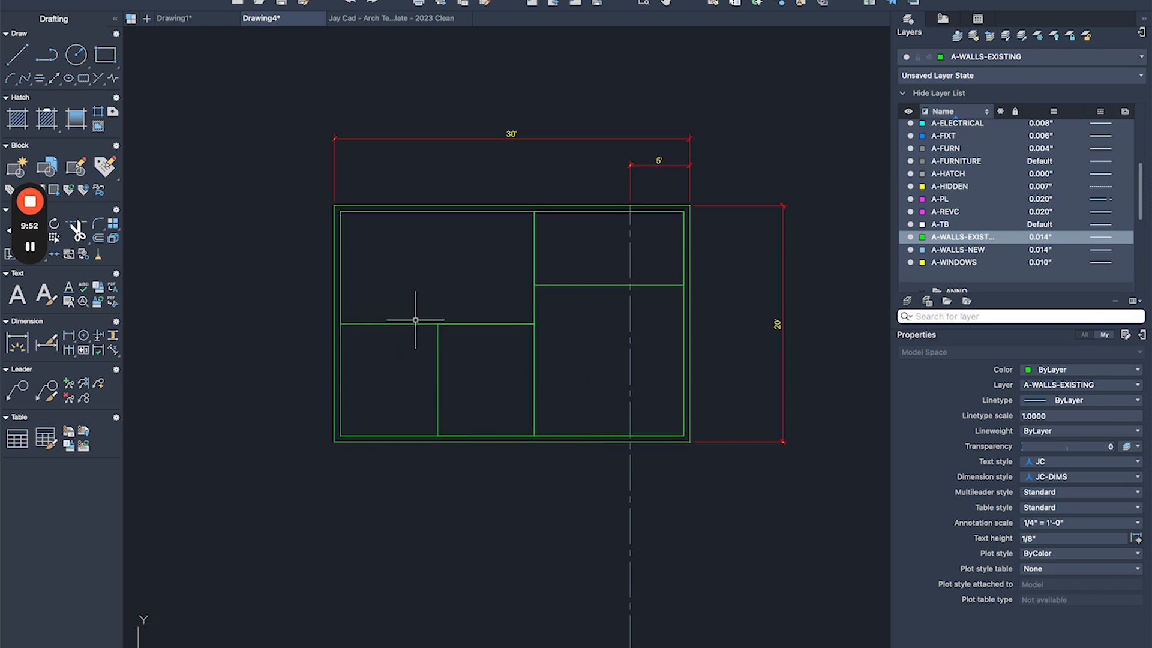
scroll(582, 285, up, 2)
scroll(586, 214, down, 2)
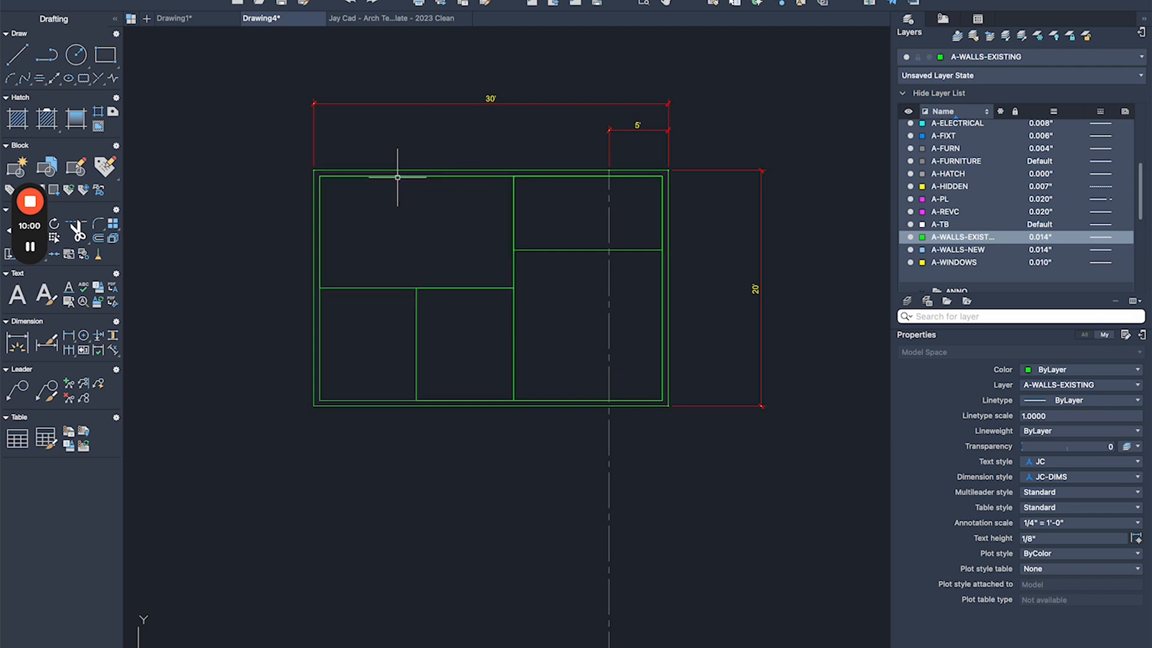
- Match the properties of the room-division rectangles to the existing vertical center line
middle_drag(403, 211, 401, 249)
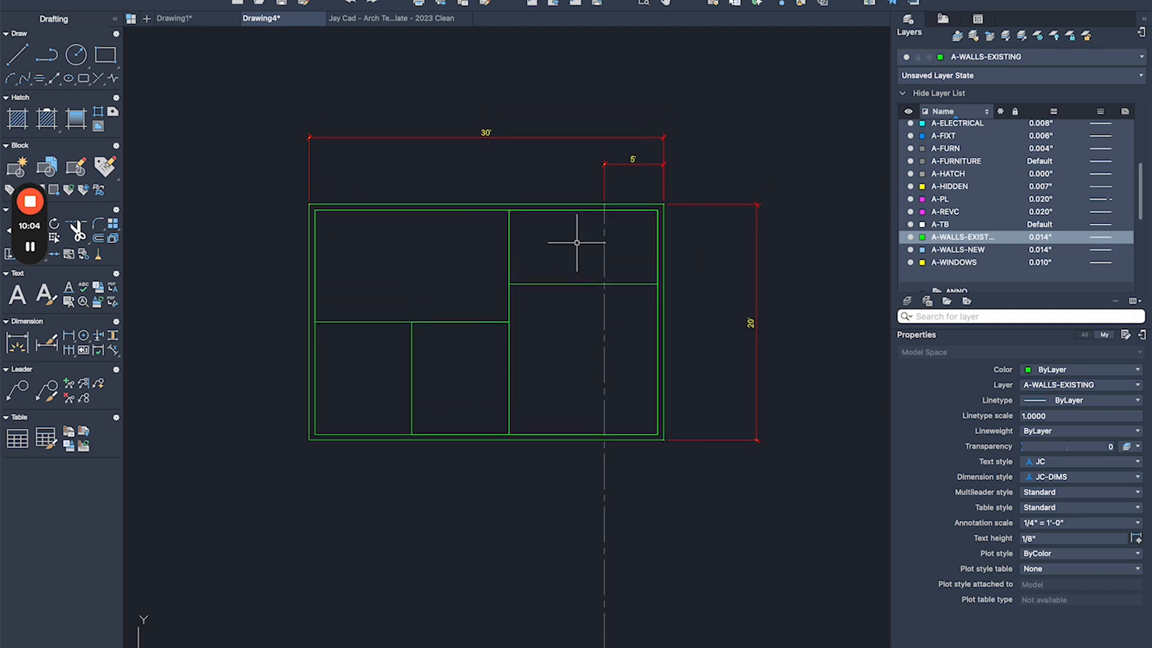
text(ma)
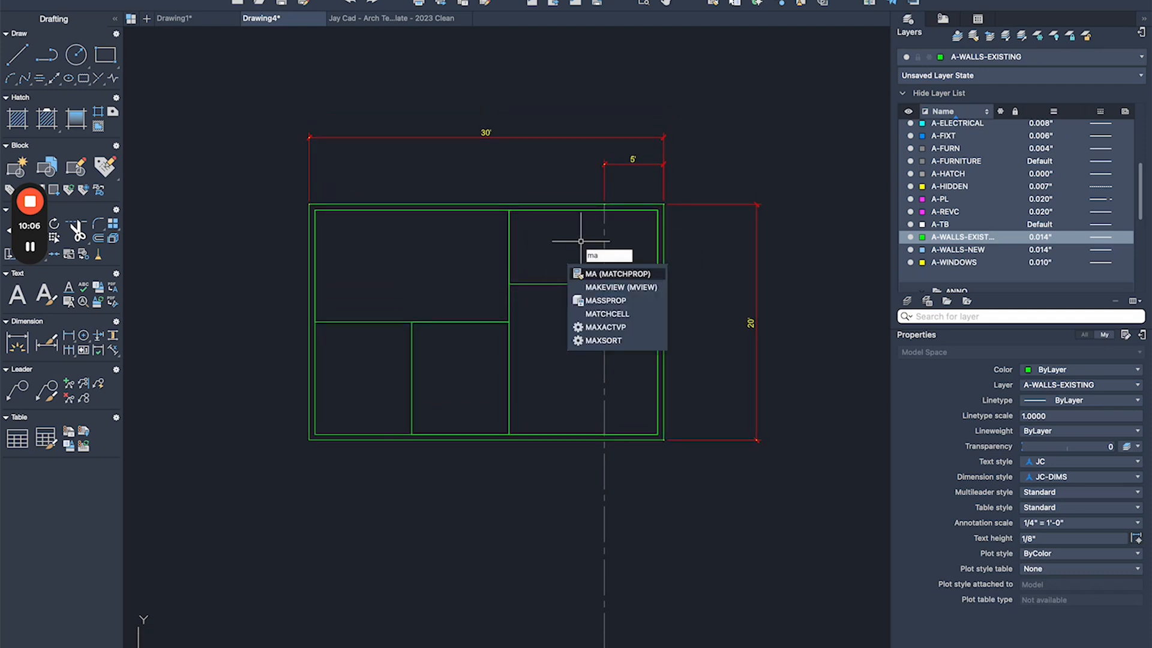
key(Return)
click(602, 233)
click(570, 262)
click(399, 383)
key(Return)
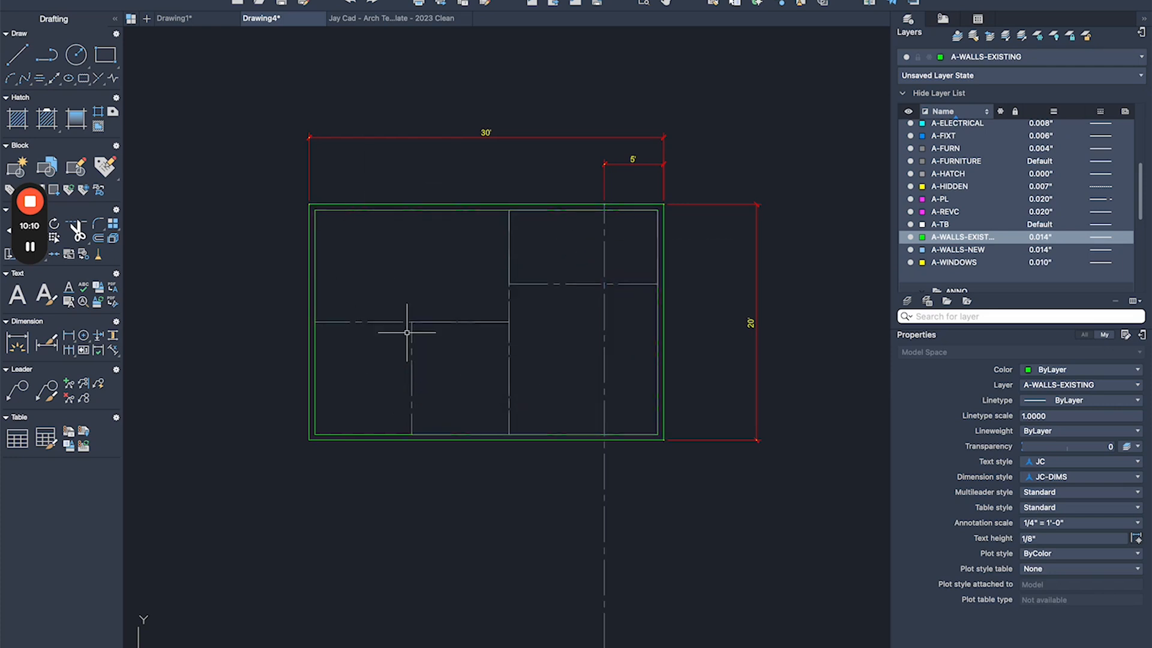
scroll(602, 239, up, 2)
scroll(610, 331, down, 2)
scroll(557, 215, up, 2)
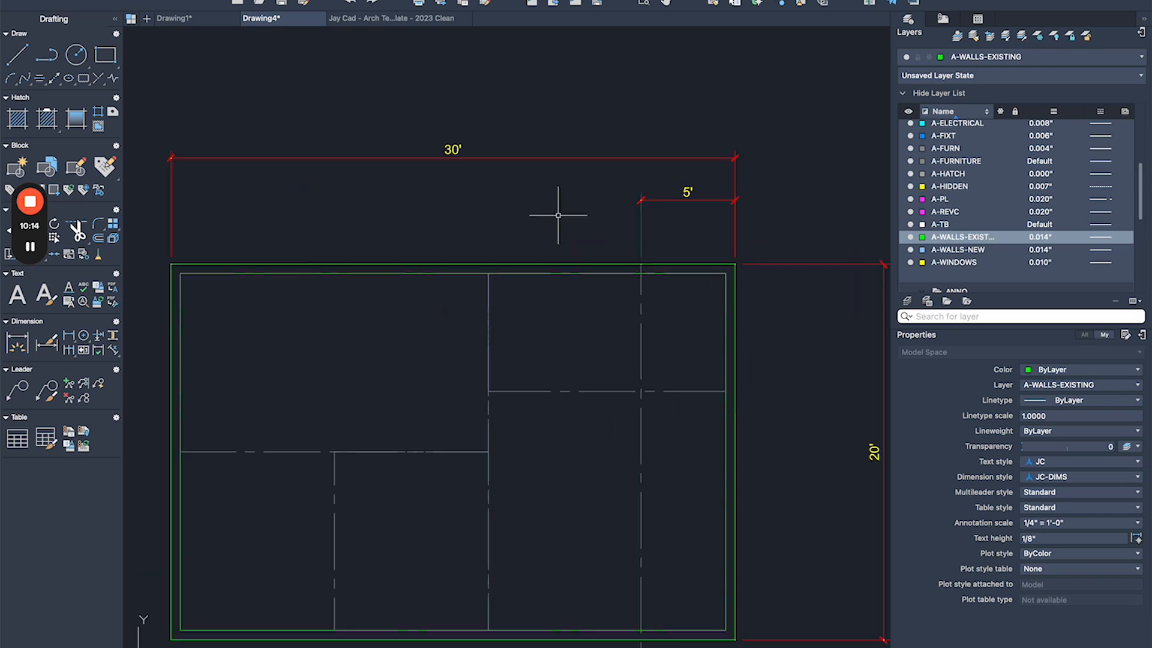
- Draw a vertical ray running downward from a point on the upper wall 14' left of the outline's upper-right outer corner
middle_drag(631, 285, 623, 260)
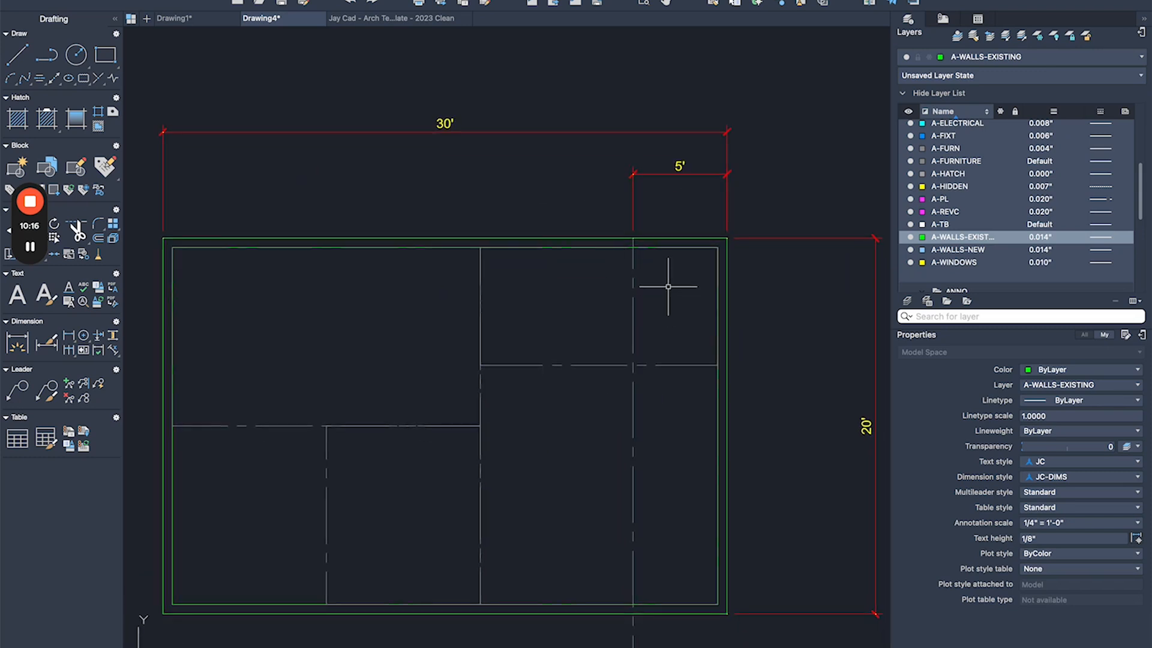
click(604, 307)
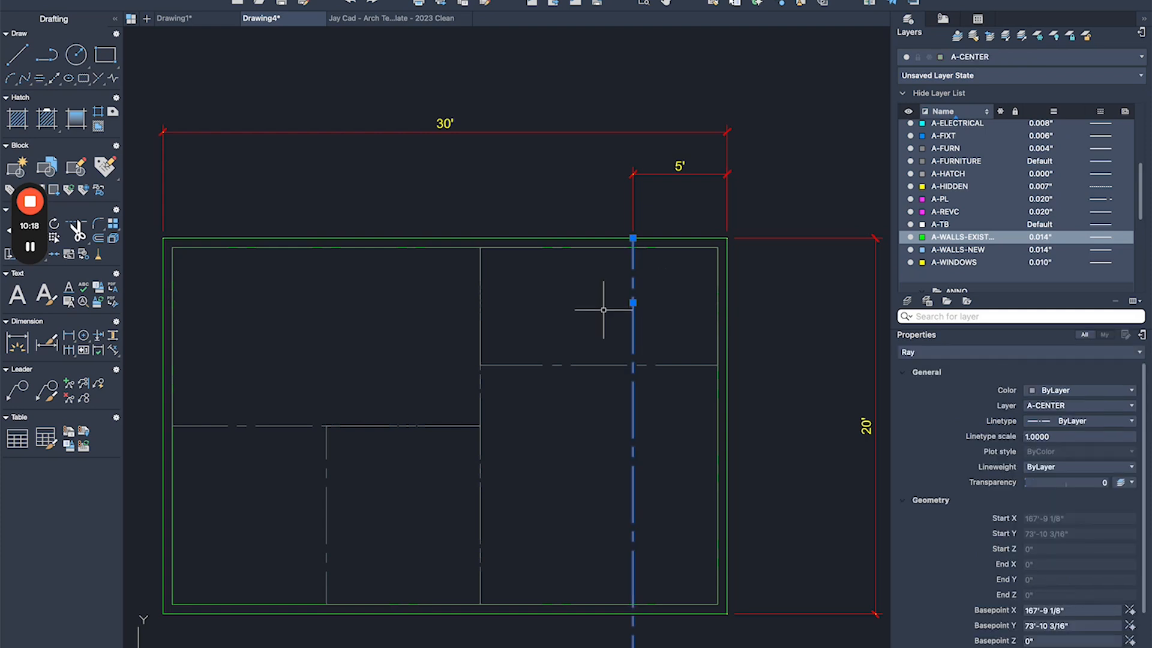
key(Escape)
text(l)
key(Return)
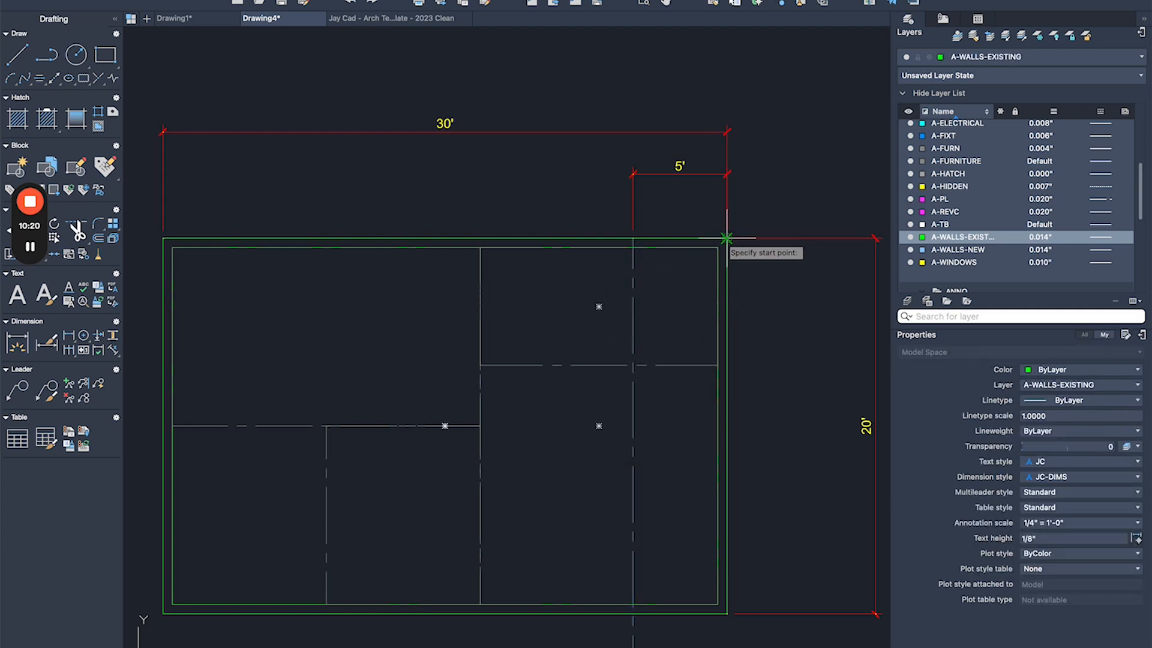
text(14)
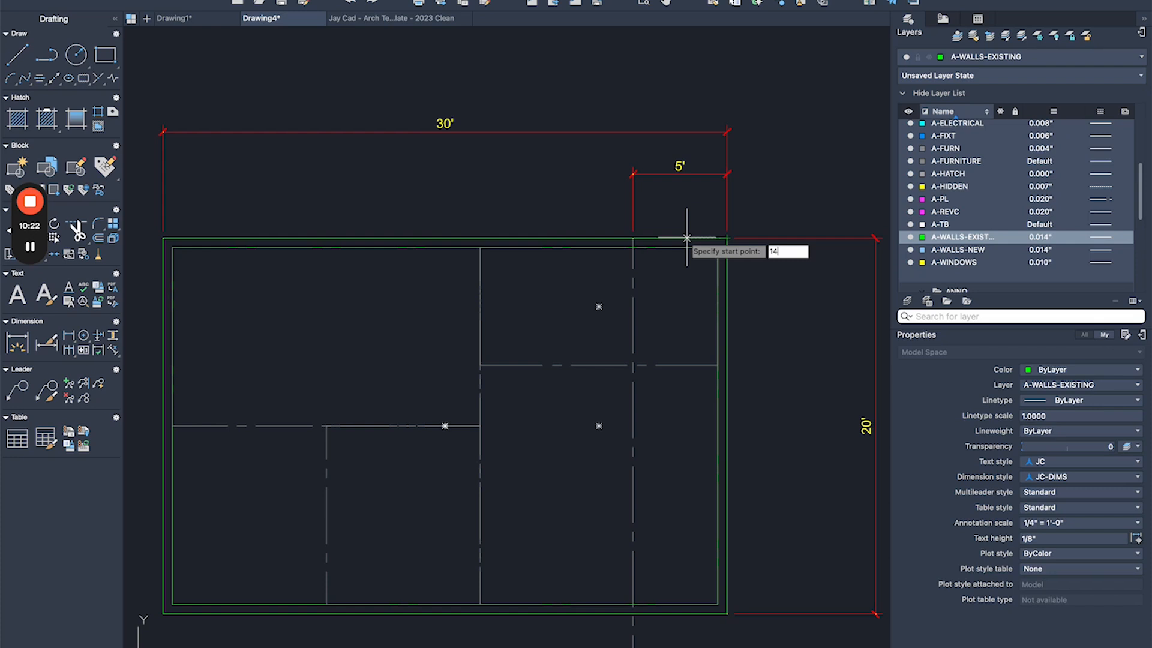
text(')
key(Return)
click(466, 470)
key(Escape)
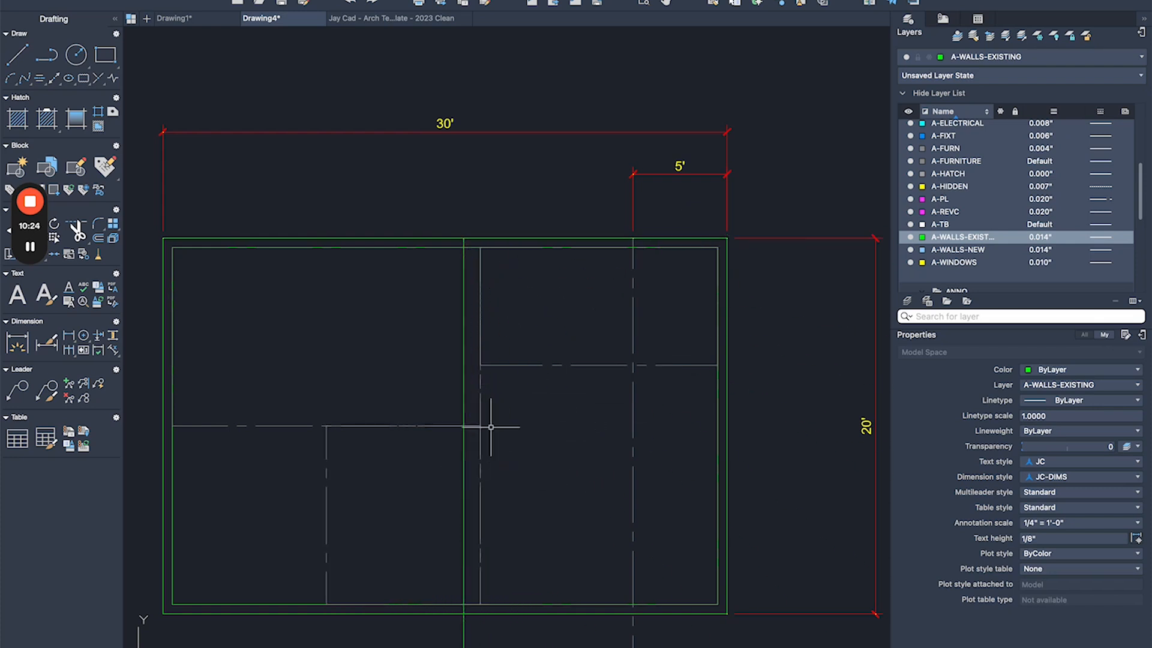
- Match the new vertical ray's properties to the existing center line near the right wall
middle_drag(489, 429, 529, 332)
text(ma)
key(Return)
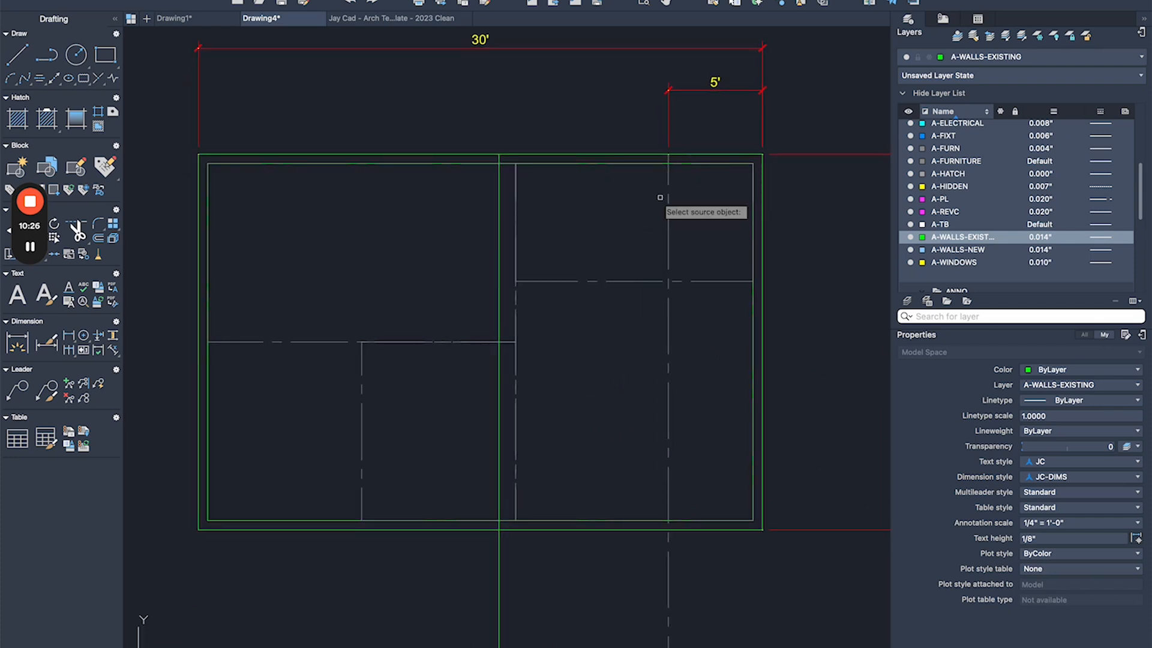
click(667, 193)
key(Escape)
- Add a linear dimension between the two vertical center lines above the upper wall, in line with the 5' dimension
middle_drag(489, 193, 468, 276)
text(dli)
key(Return)
click(480, 252)
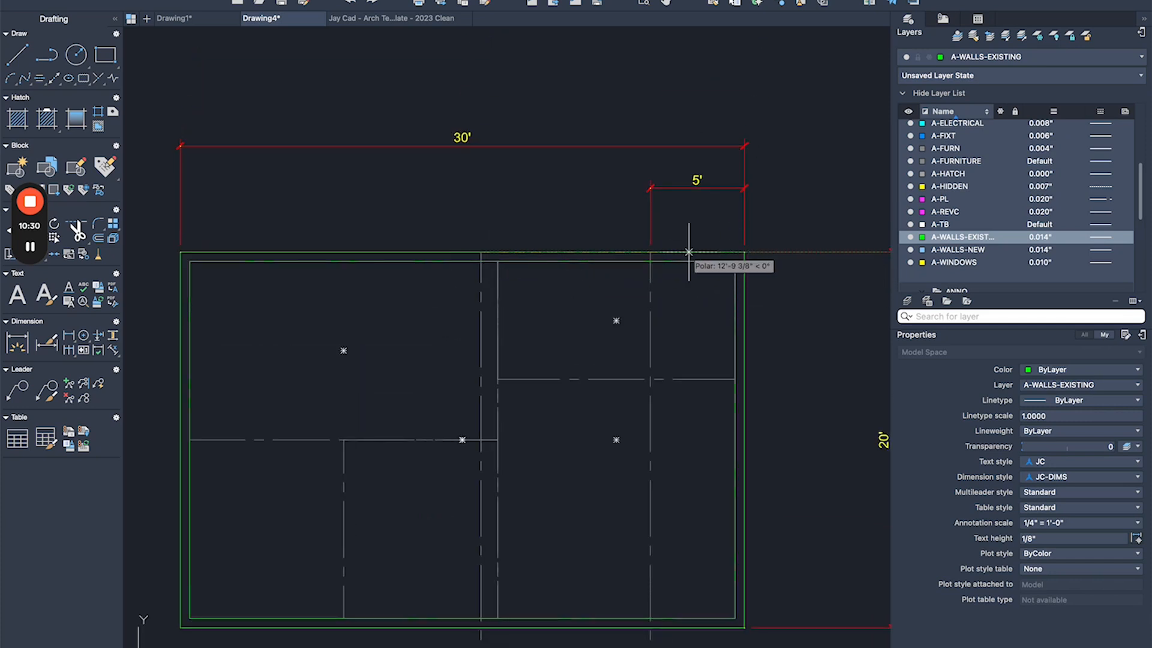
click(650, 252)
scroll(642, 193, up, 3)
click(643, 195)
scroll(643, 204, down, 2)
- Dimension from the outline's upper-right outer corner to the farther vertical center line, placing it above the two shorter dimensions
key(Return)
click(782, 298)
click(371, 300)
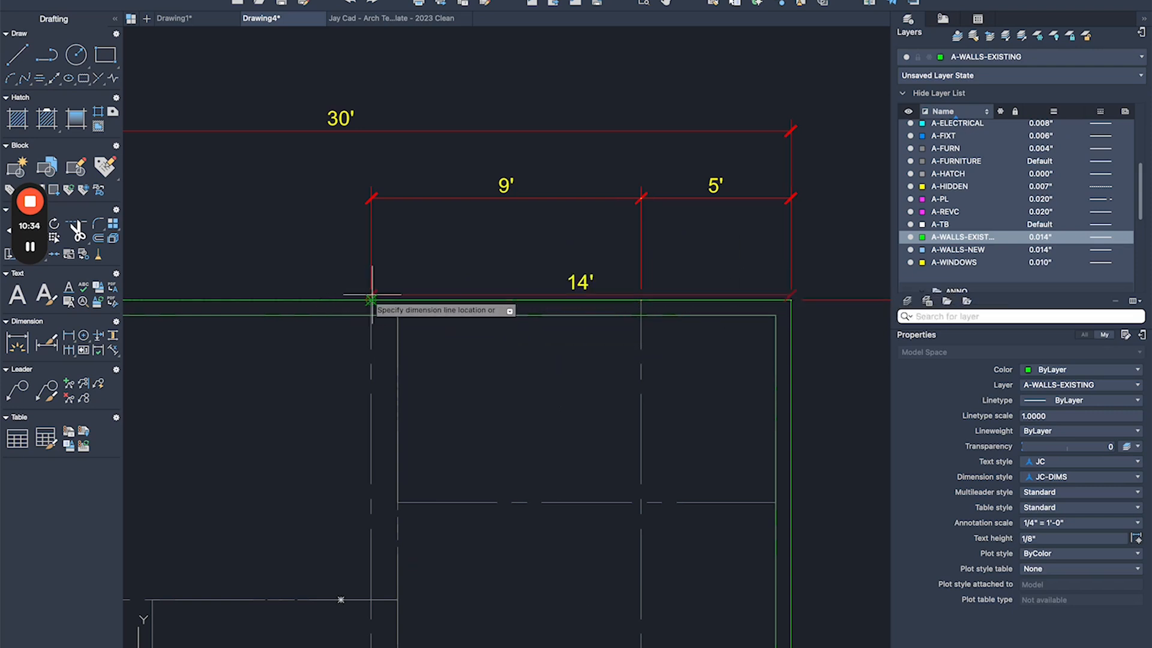
click(465, 154)
- Stretch the overall 30' dimension line straight up, farther from the upper wall
scroll(834, 118, up, 4)
text(s)
key(Return)
click(712, 116)
click(642, 188)
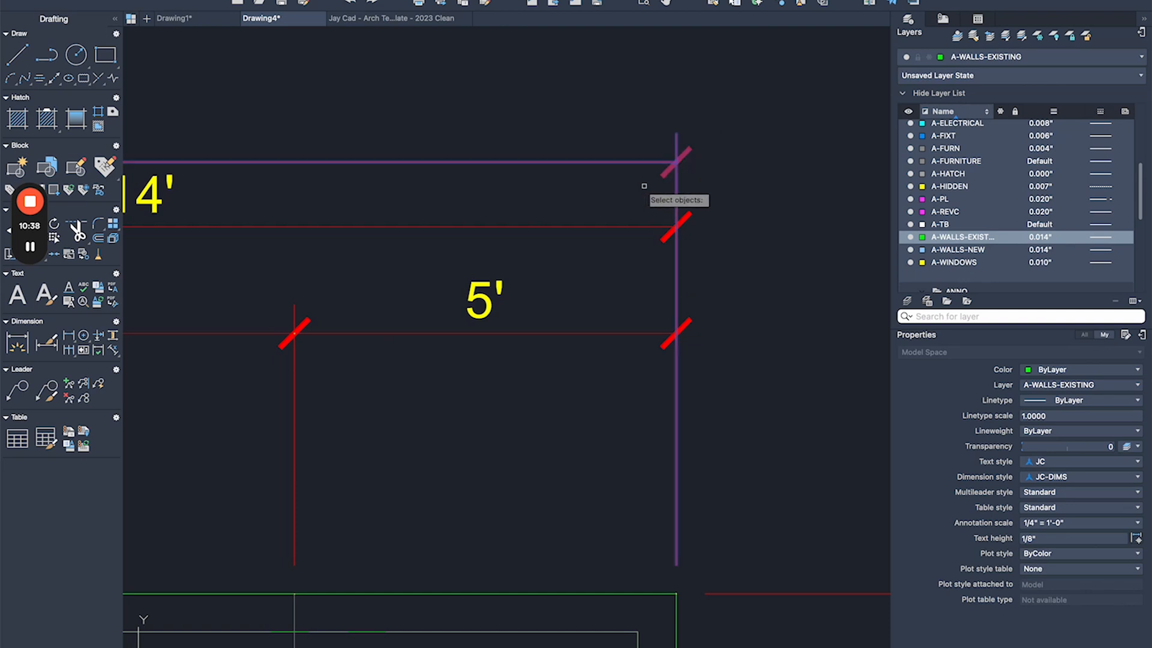
scroll(653, 188, down, 6)
key(Return)
click(703, 184)
click(705, 117)
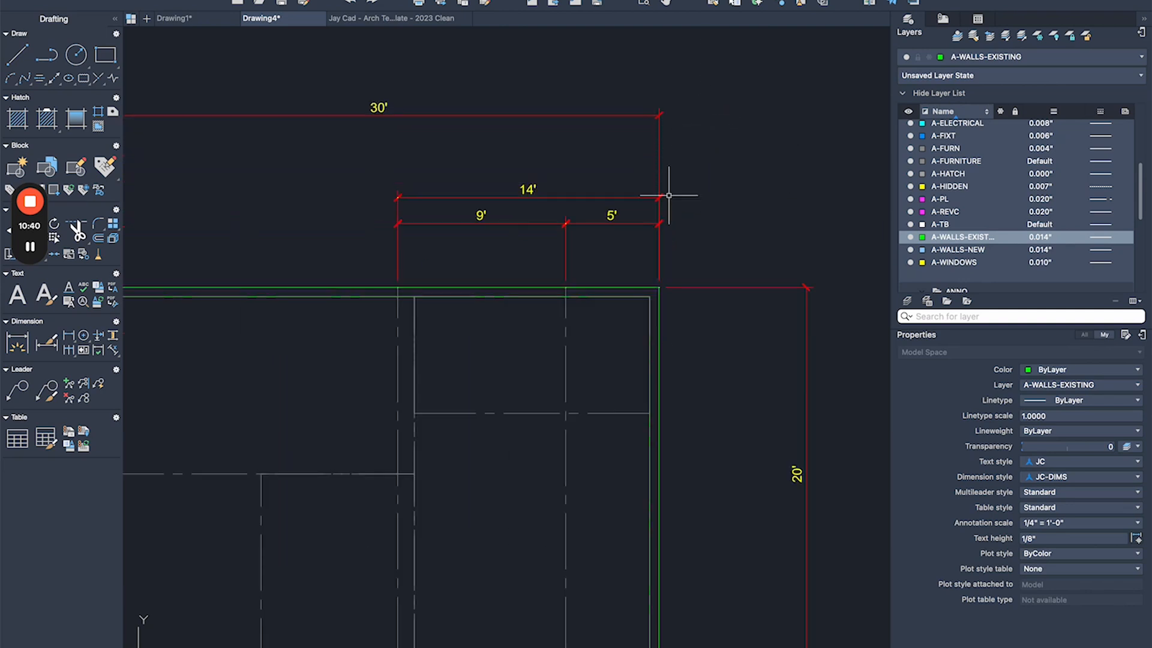
- Stretch the 14', 9' and 5' dimension lines together straight up toward the overall dimension
click(701, 174)
click(429, 246)
key(Return)
click(374, 222)
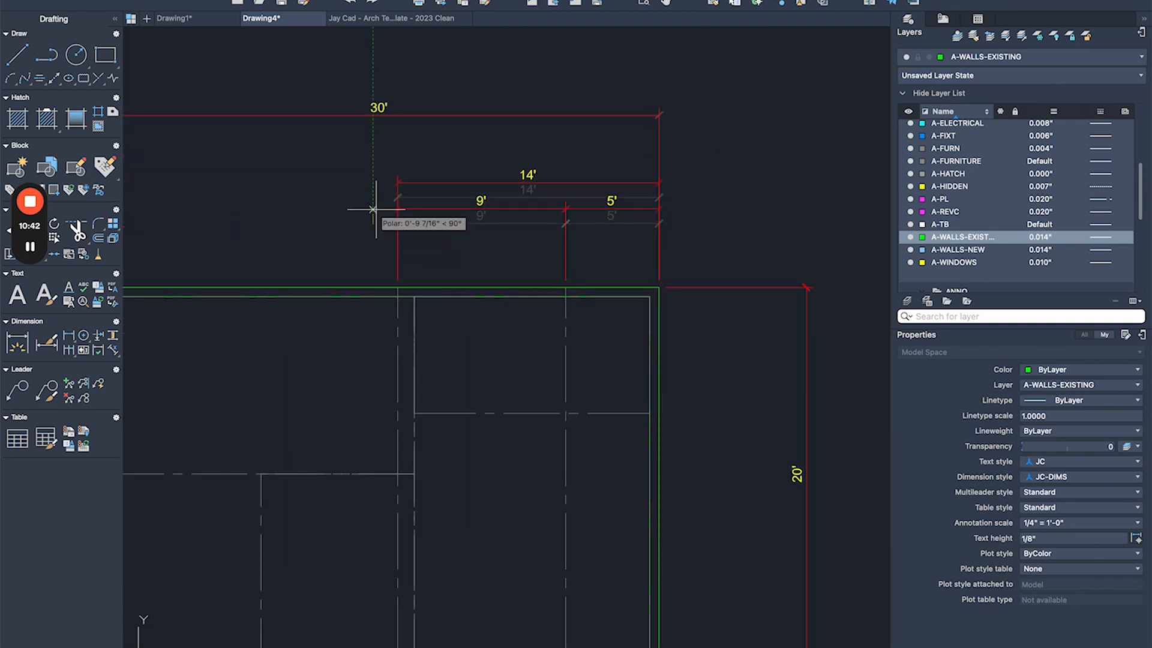
click(372, 173)
scroll(514, 200, down, 3)
scroll(682, 245, up, 3)
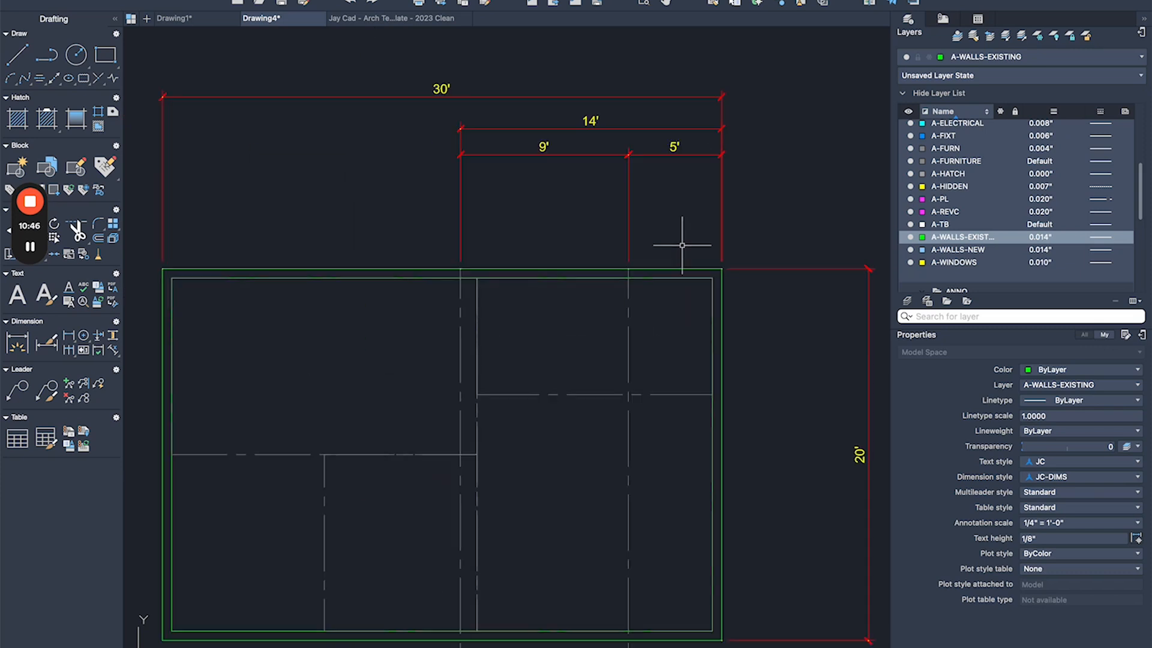
scroll(536, 189, down, 2)
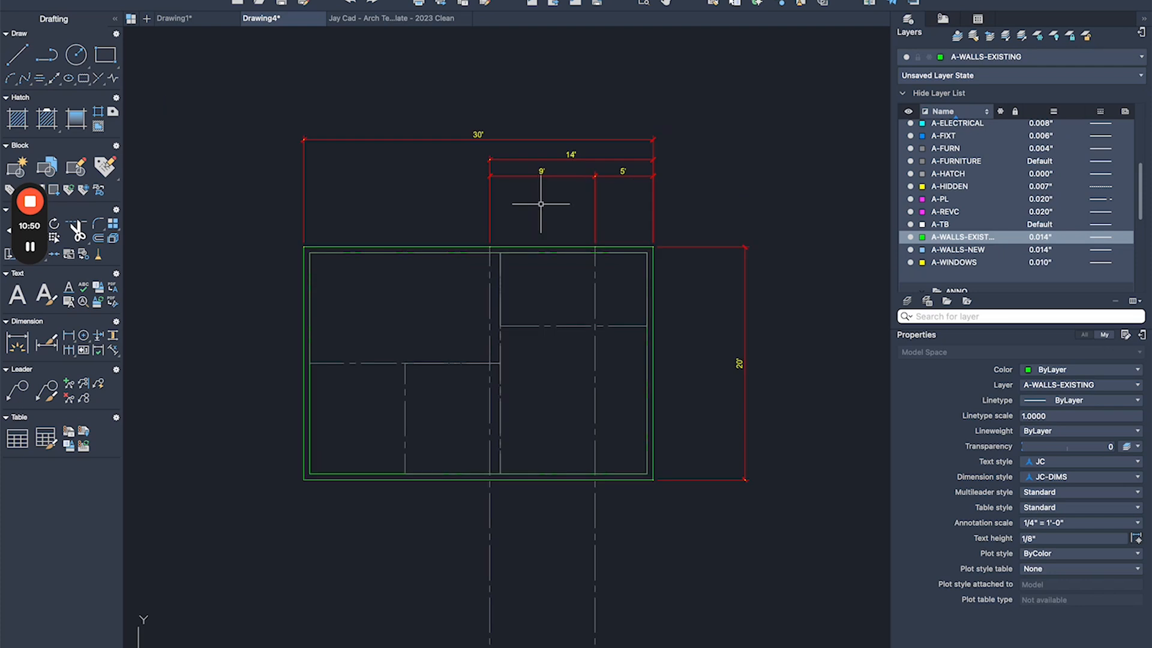
click(29, 246)
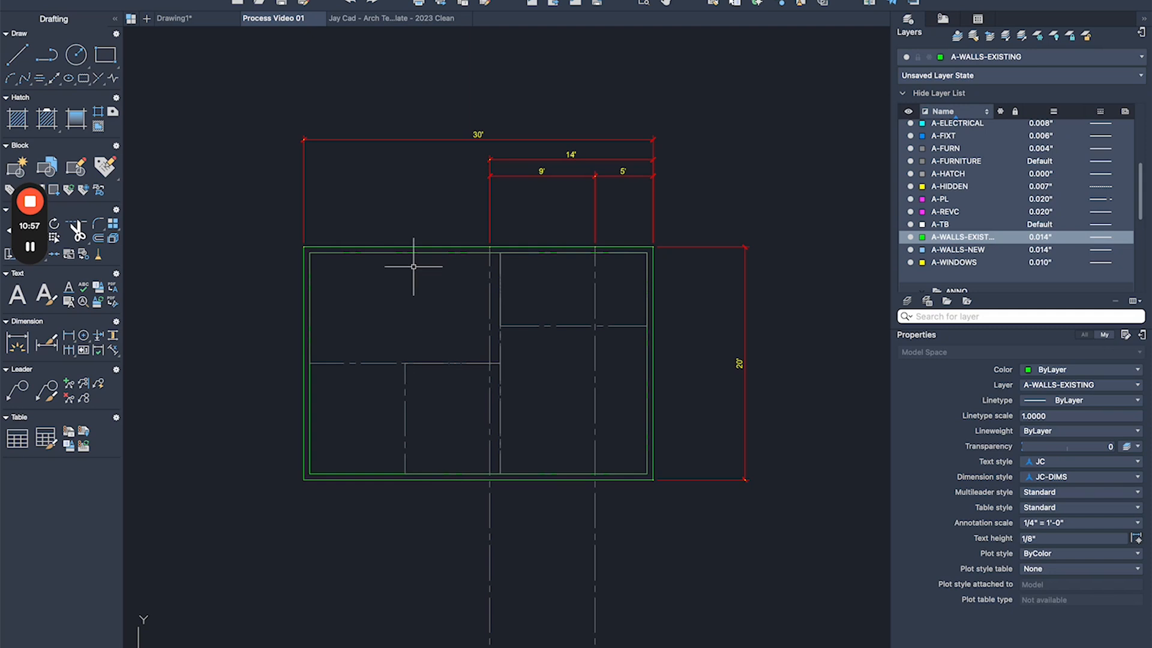
middle_drag(474, 221, 523, 227)
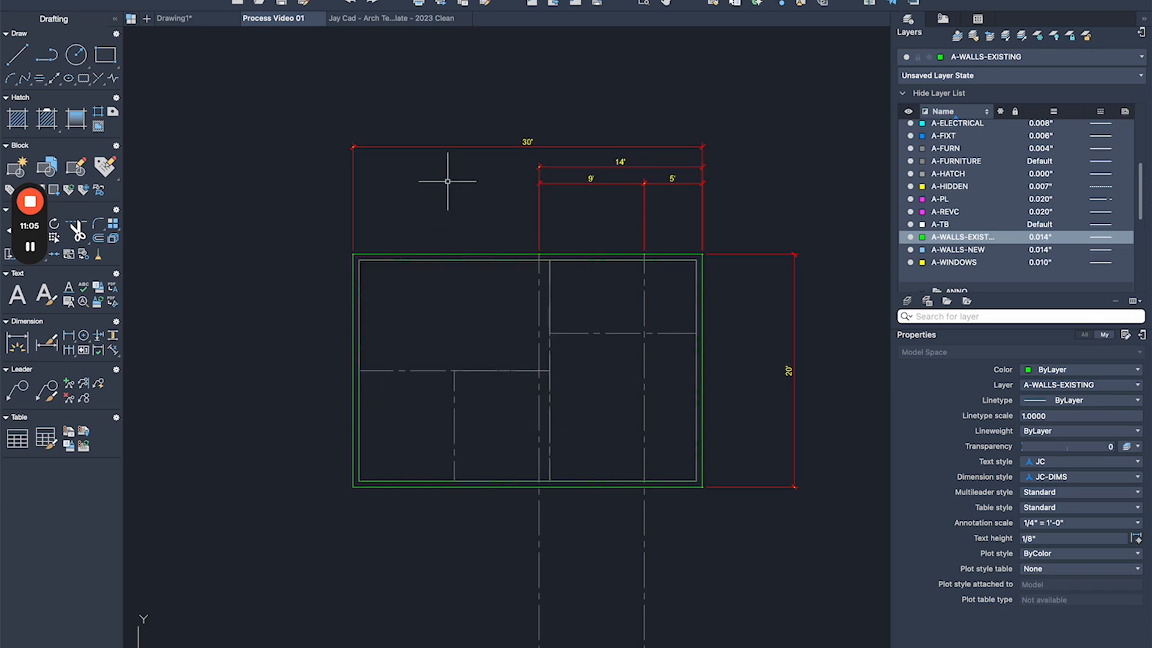
scroll(472, 257, up, 2)
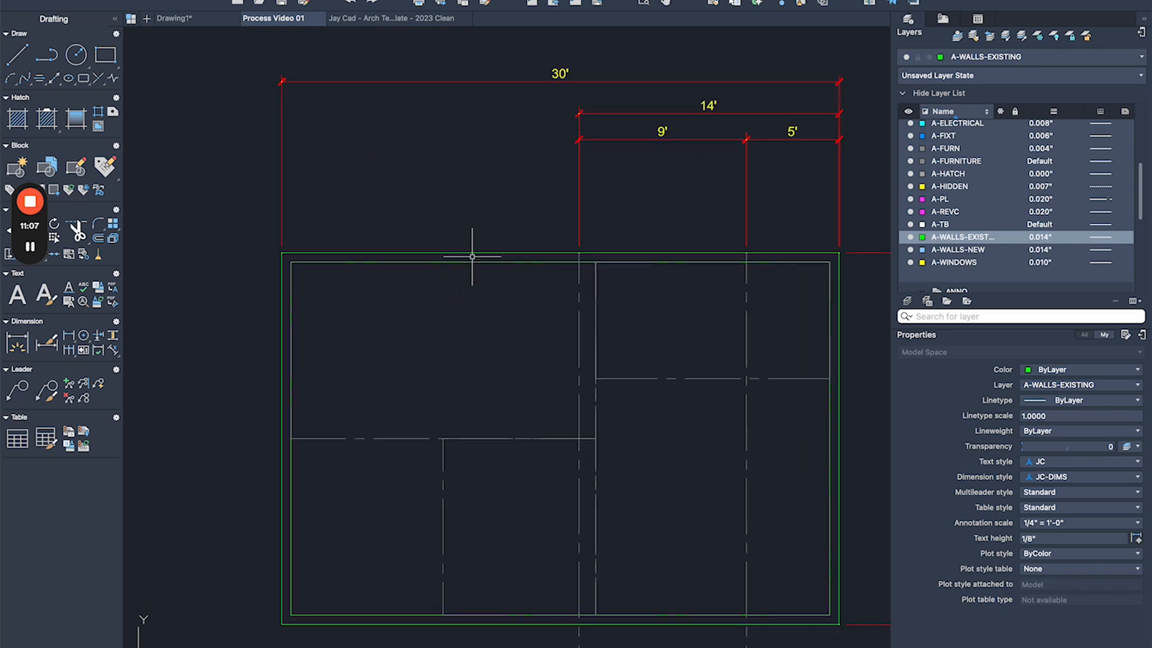
scroll(527, 229, down, 2)
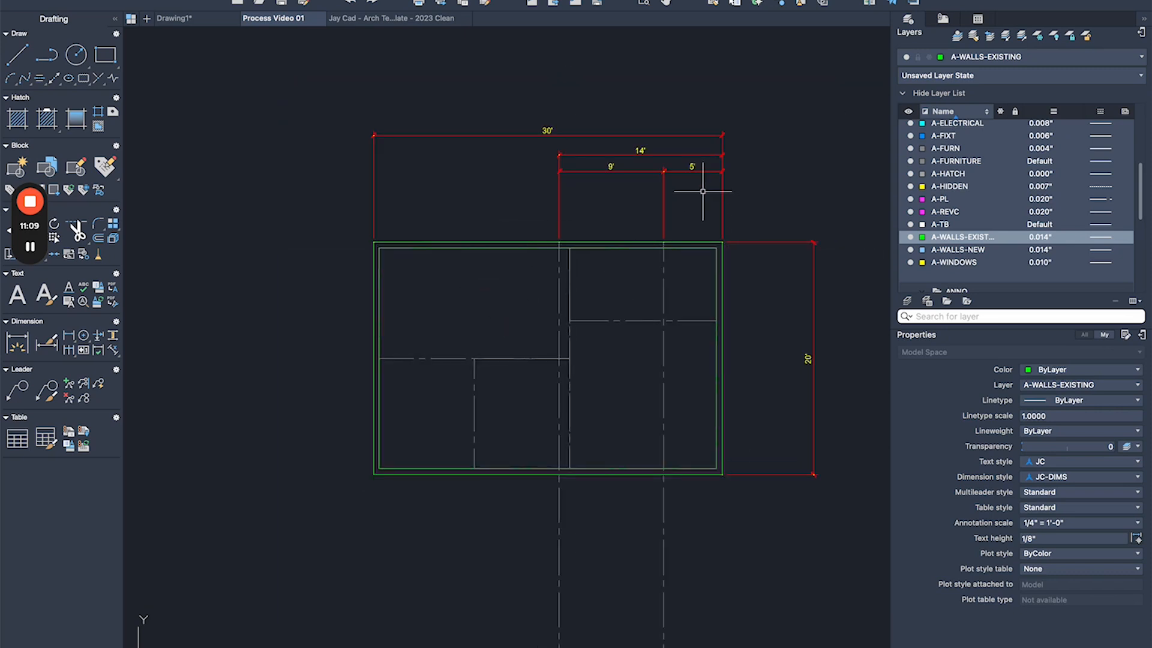
- Dimension from the left vertical center line to the outline's upper-left outer corner, aligned with the 14' dimension
scroll(594, 153, up, 2)
text(dli)
key(Return)
click(536, 302)
click(240, 301)
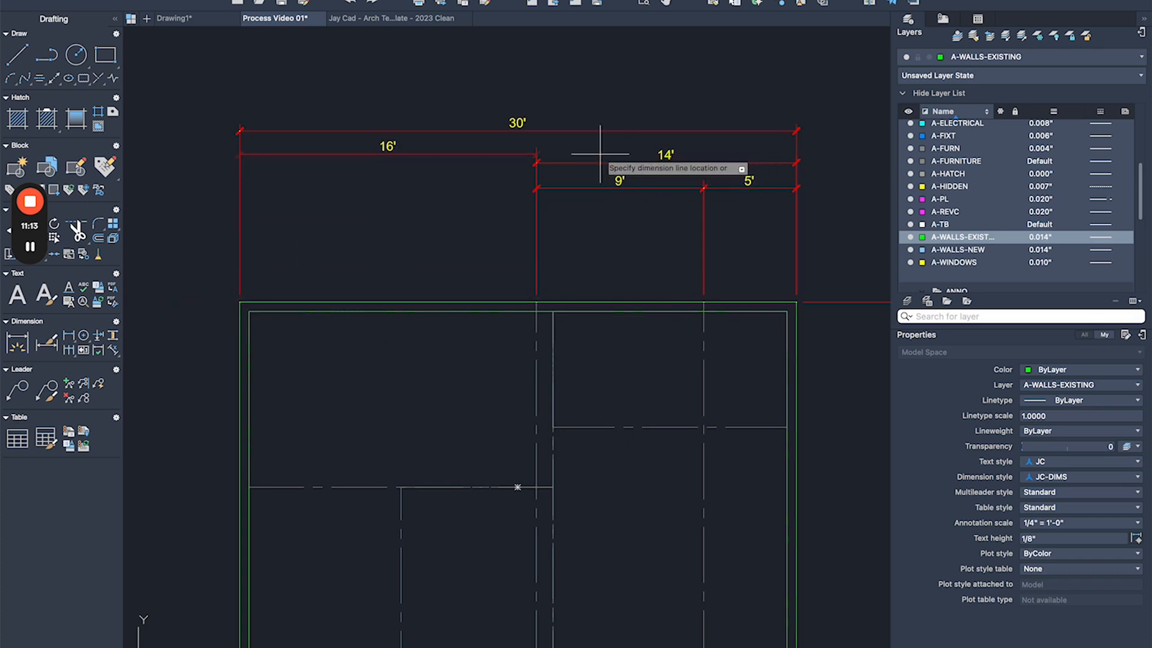
scroll(527, 160, up, 2)
click(525, 161)
scroll(516, 204, down, 2)
scroll(720, 246, down, 2)
middle_drag(749, 279, 676, 264)
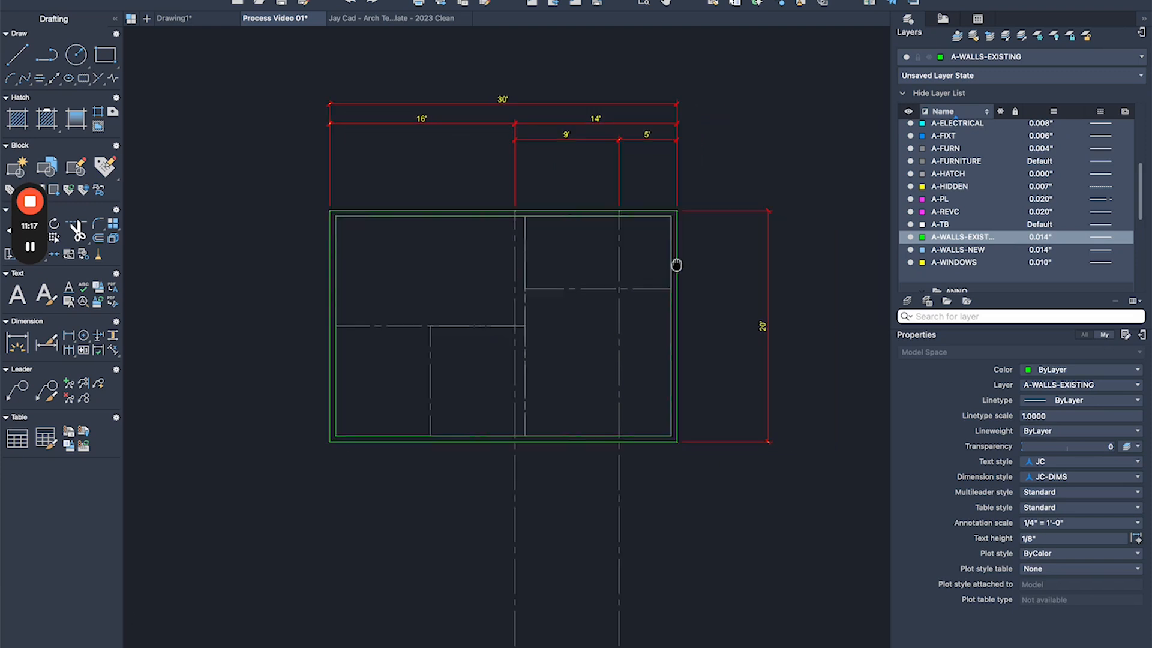
- Erase all the room-division rectangles inside the outline, keeping the walls and the vertical center lines
scroll(682, 218, up, 2)
scroll(681, 218, up, 2)
scroll(660, 213, down, 2)
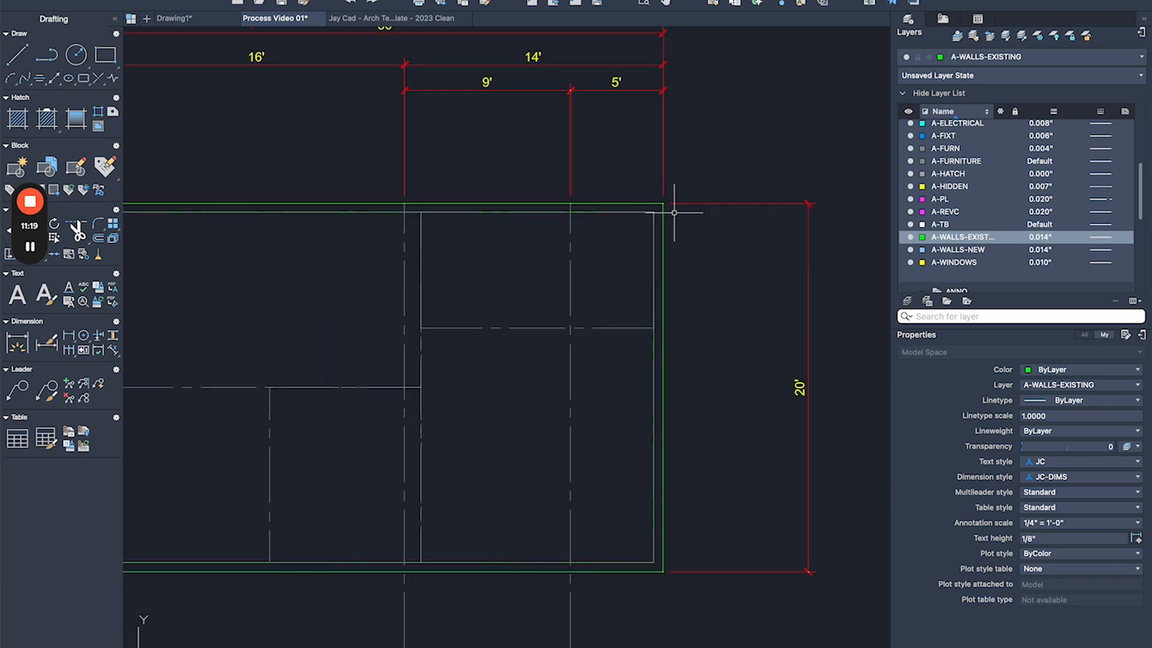
click(626, 328)
scroll(608, 346, down, 2)
key(Delete)
click(497, 375)
click(478, 385)
key(Delete)
click(406, 372)
text(e)
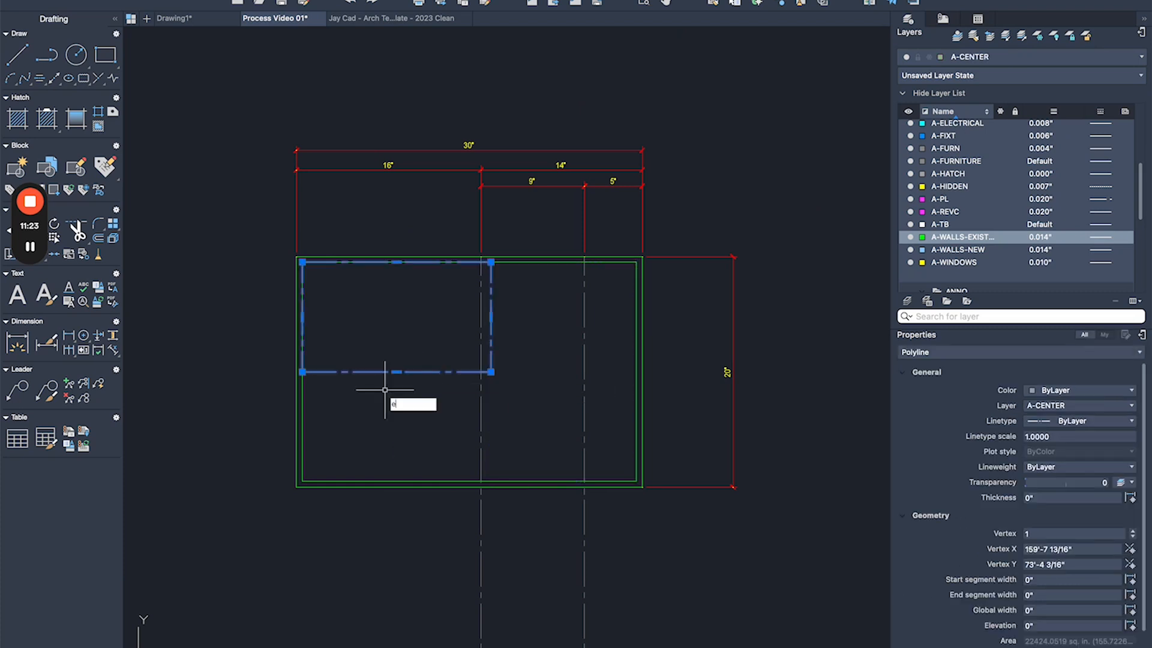
key(Return)
- Draw a horizontal ray running left from a point on the right wall 6' below the outline's upper-right outer corner
scroll(627, 310, up, 2)
text(rauy)
key(Return)
text(ray)
key(Return)
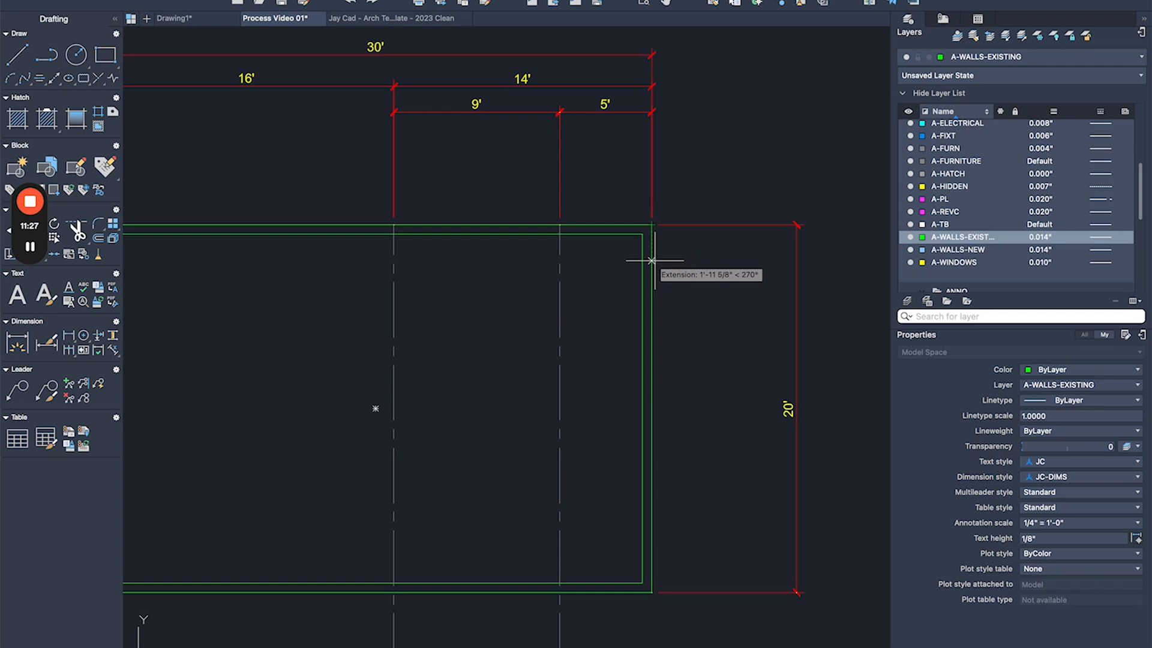
text(6')
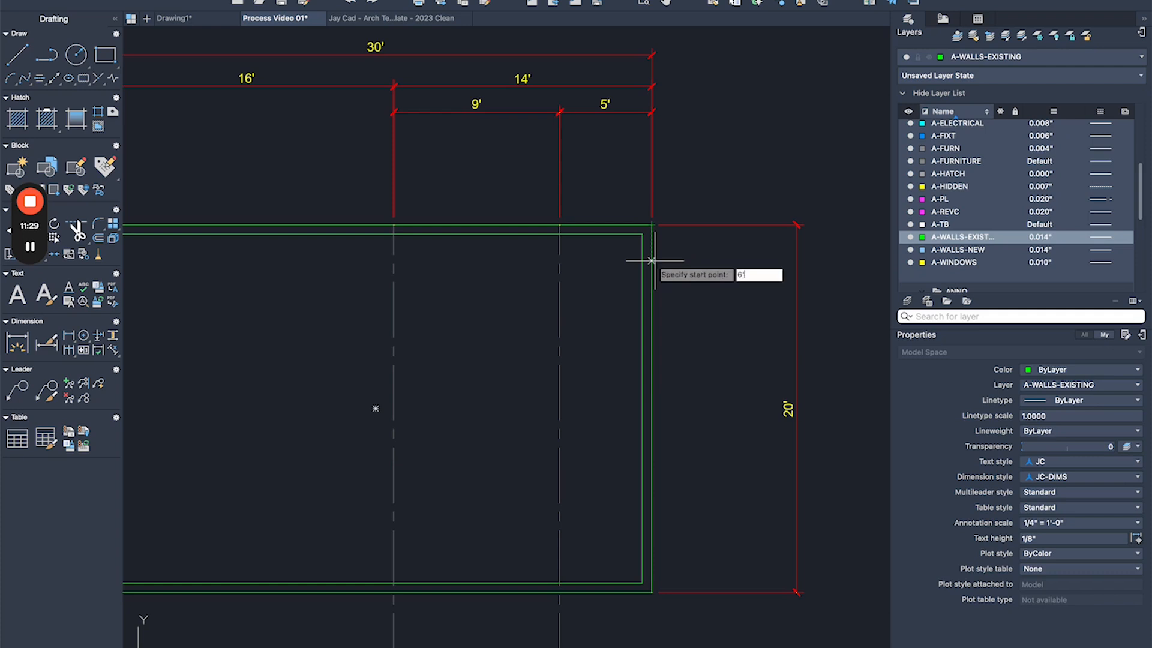
key(Return)
scroll(600, 282, down, 2)
click(514, 316)
key(Return)
- Match the horizontal ray's properties to the vertical center line near the right wall
middle_drag(522, 305, 670, 277)
text(ma)
key(Return)
click(724, 249)
click(600, 288)
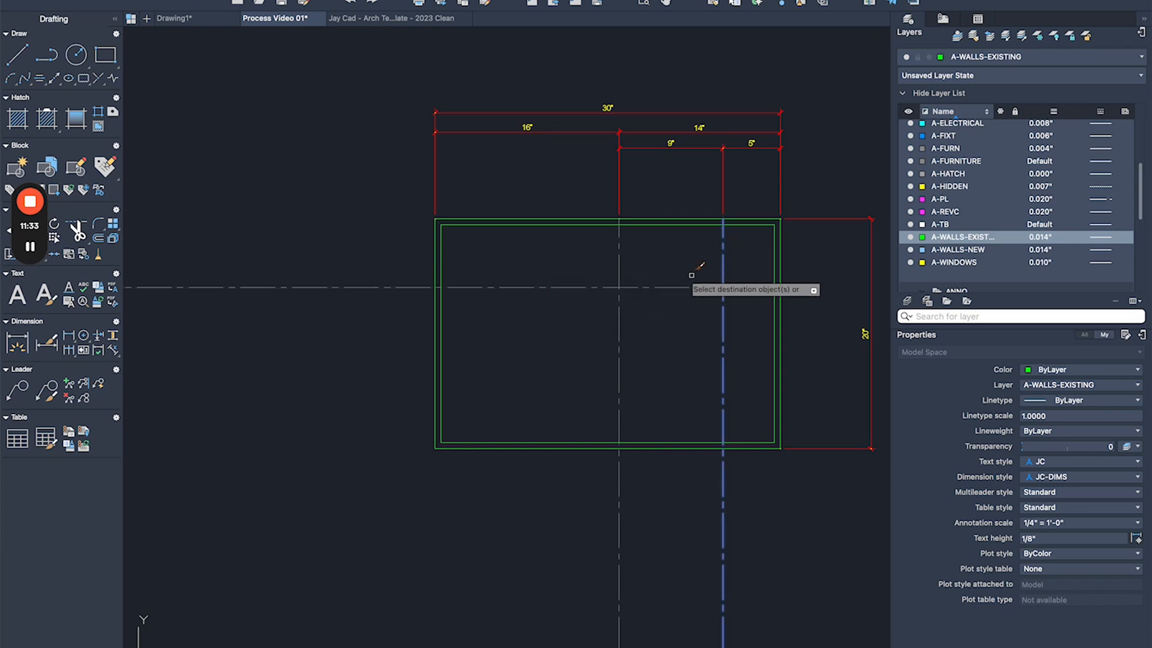
key(Escape)
- Dimension vertically from the outline's upper-right outer corner to the horizontal center line, placed inside the overall 20' dimension
middle_drag(763, 261, 625, 278)
scroll(624, 278, up, 2)
text(dli)
key(Return)
click(649, 211)
click(649, 322)
click(741, 302)
- Dimension vertically from the horizontal center line to the outline's lower-right outer corner, aligned with the 6' dimension
scroll(720, 303, down, 2)
key(Return)
click(679, 275)
scroll(702, 403, up, 2)
click(679, 433)
scroll(759, 183, up, 2)
click(759, 180)
scroll(629, 188, down, 3)
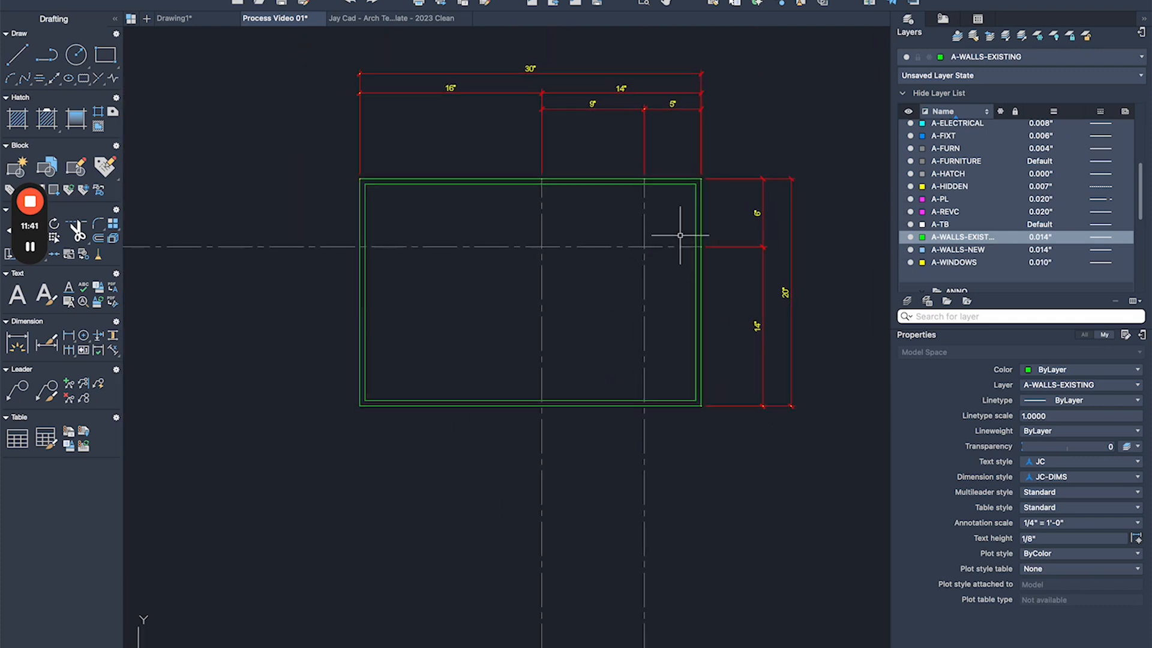
- Draw an L-shaped polyline from the inner top wall down the left vertical center line, then along the horizontal center line to the inner right wall
scroll(675, 219, up, 2)
middle_drag(666, 213, 672, 271)
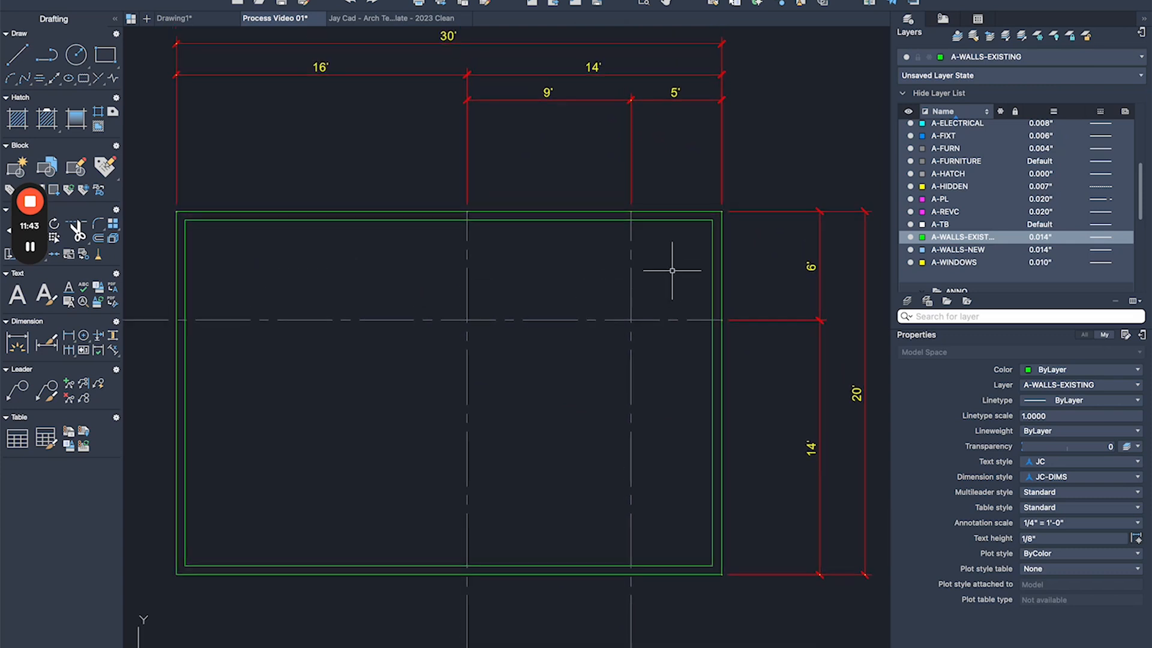
text(pl)
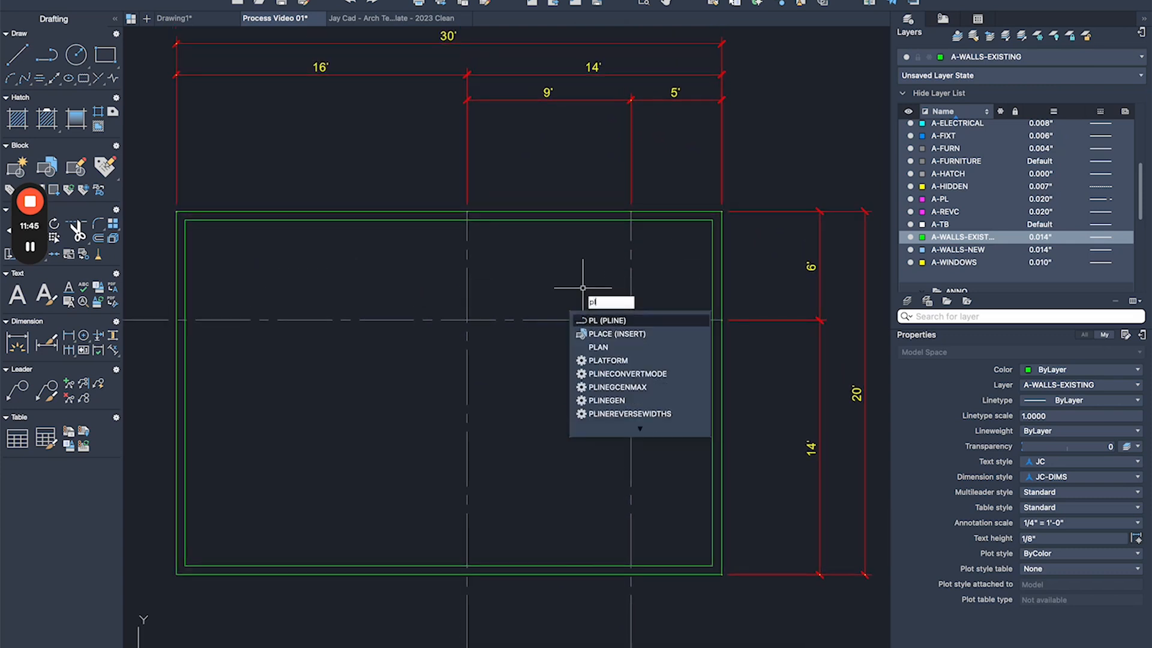
key(Return)
click(467, 320)
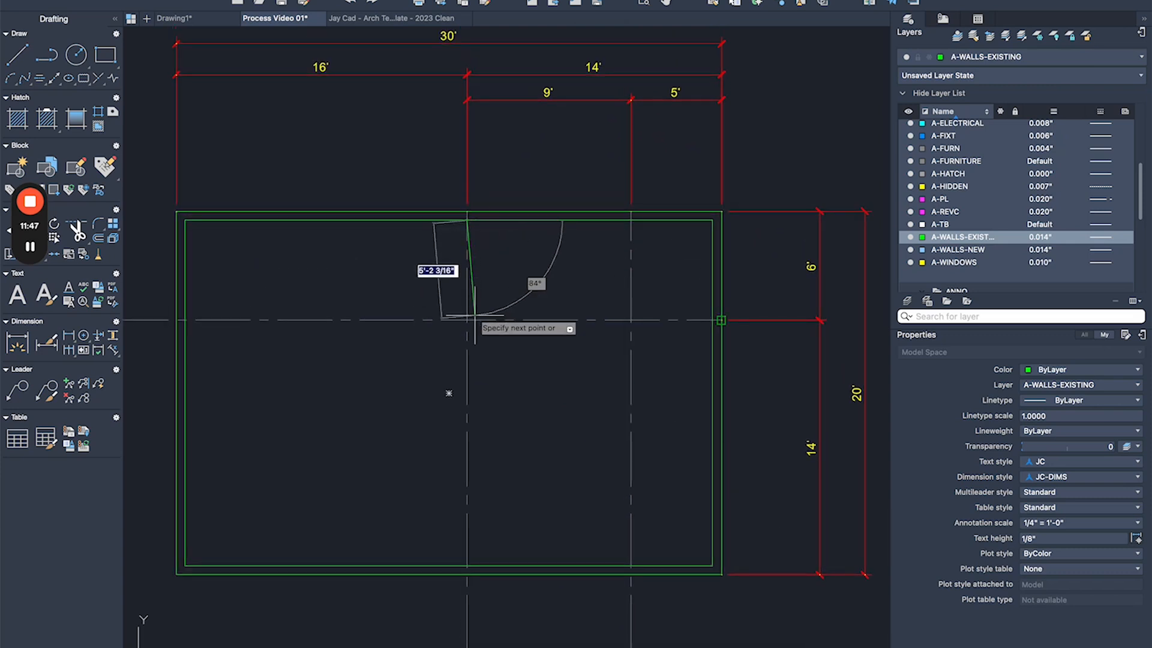
click(467, 319)
click(712, 319)
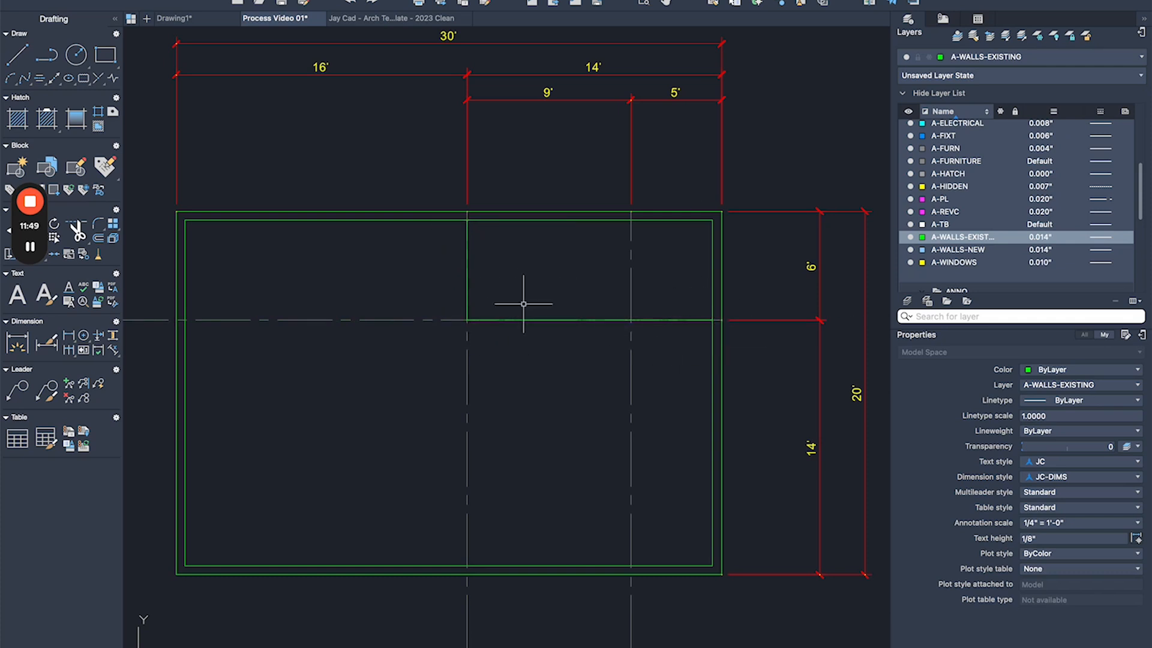
key(Return)
- Draw a vertical polyline just left of the left center line, from the inner top wall to the inner bottom wall
scroll(514, 298, down, 1)
scroll(560, 264, up, 2)
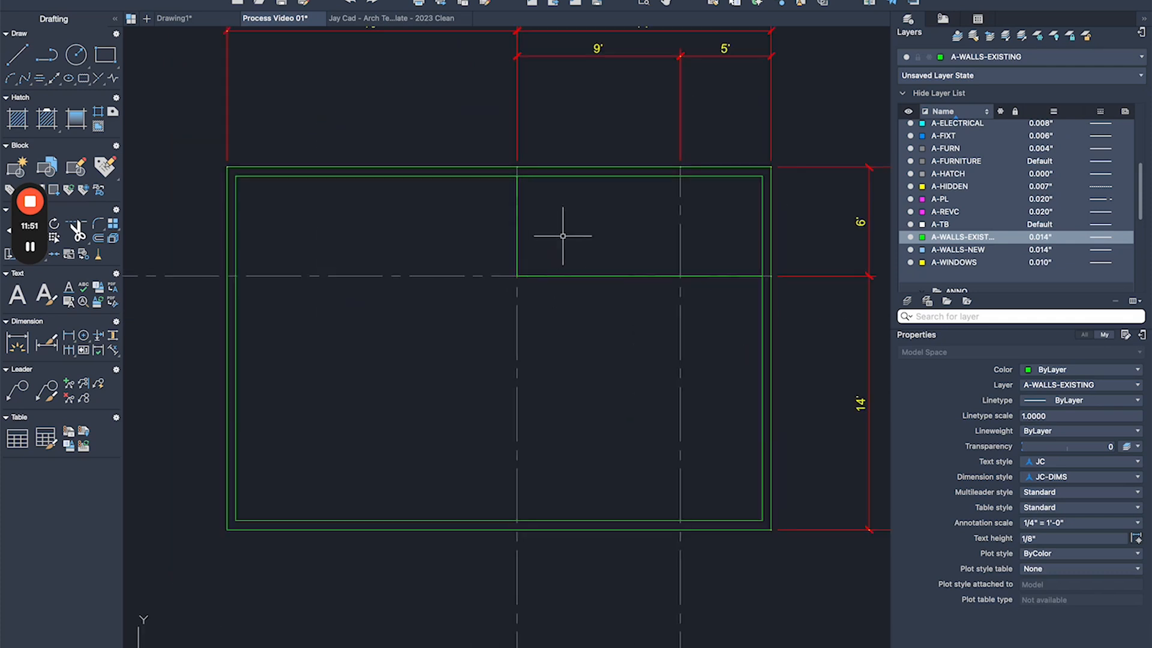
text(pl)
key(Return)
scroll(498, 181, up, 2)
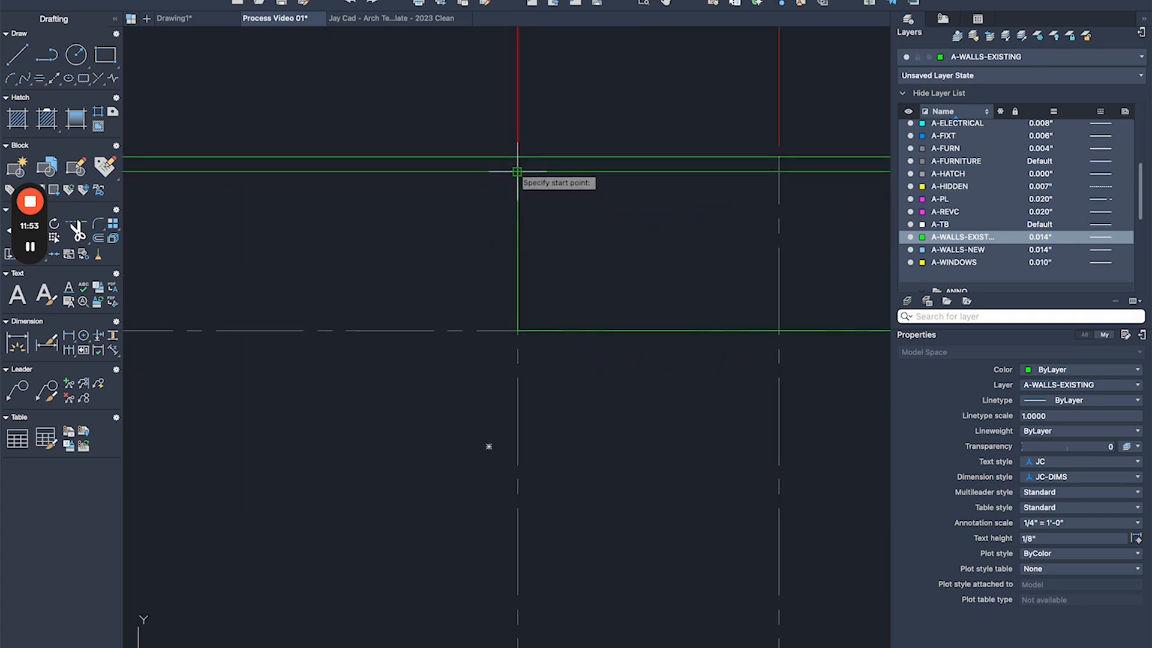
scroll(504, 171, up, 2)
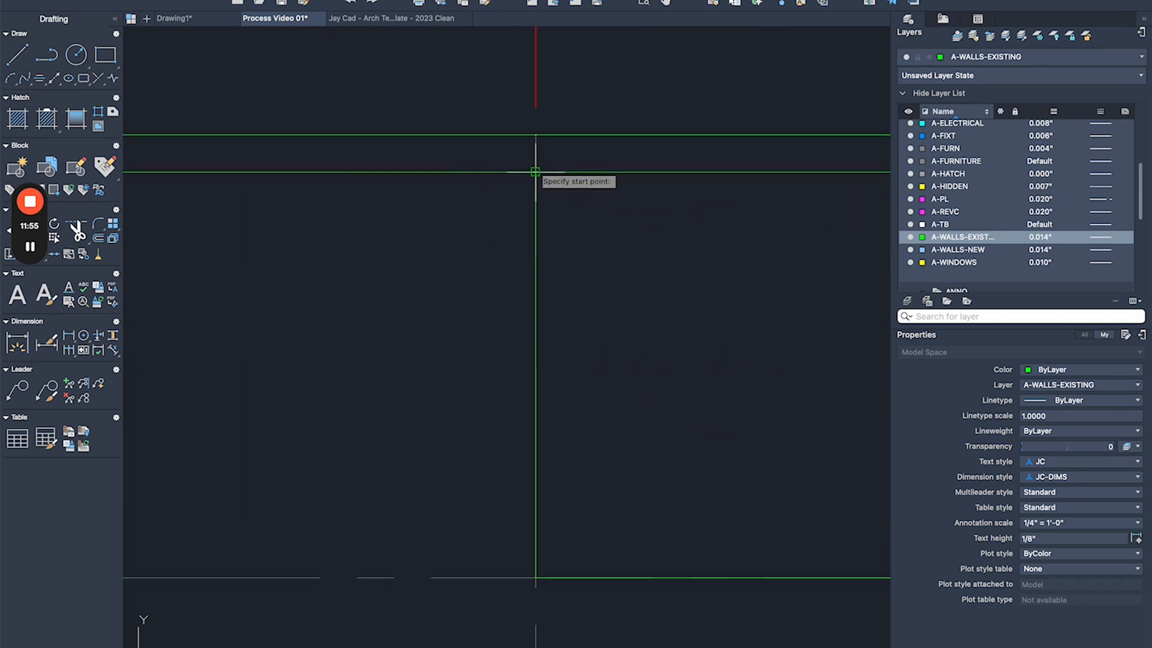
key(Return)
scroll(497, 198, down, 5)
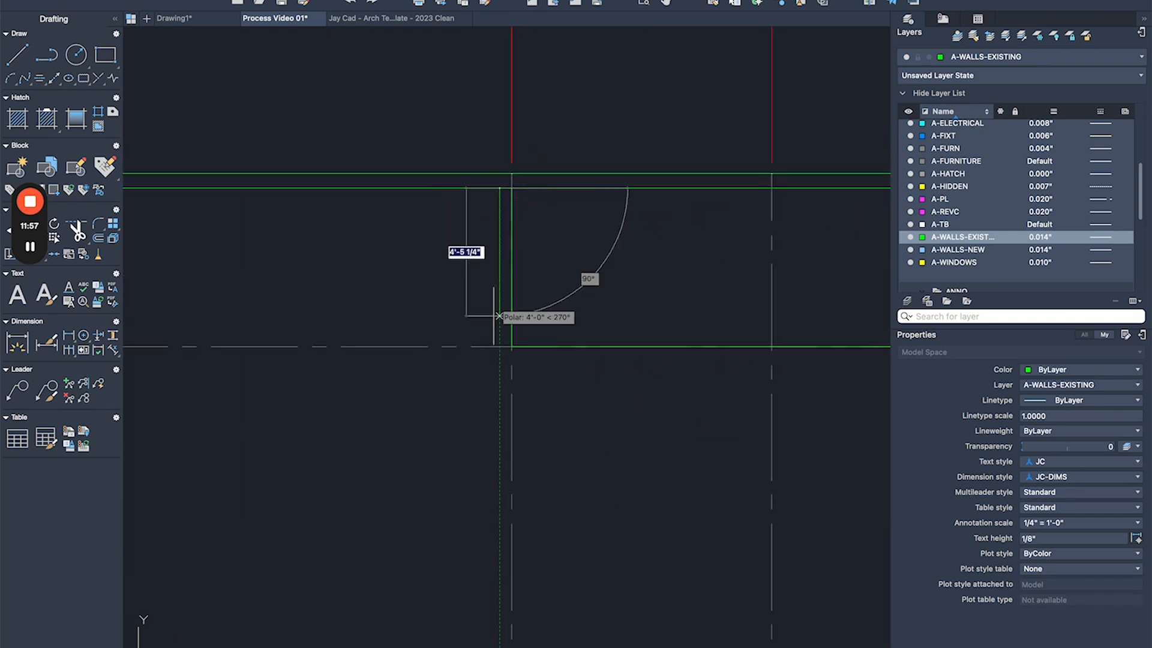
middle_drag(497, 462, 497, 363)
scroll(489, 369, up, 2)
click(506, 442)
key(Return)
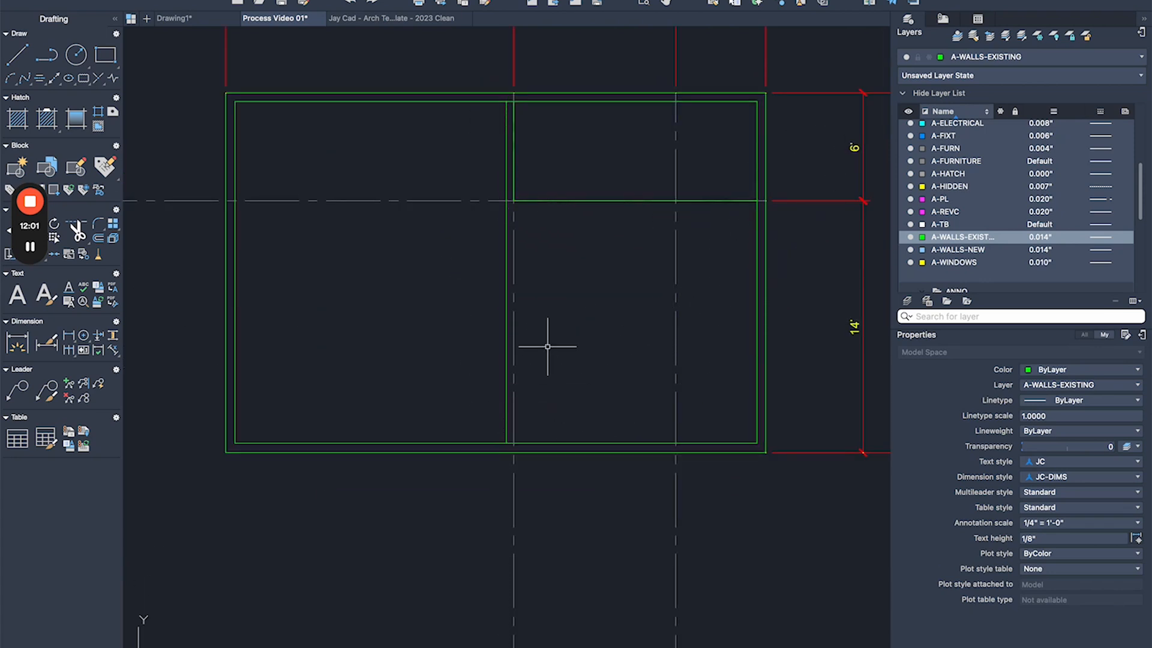
- Erase the full-height vertical polyline just left of the left center line
text(pl)
key(Return)
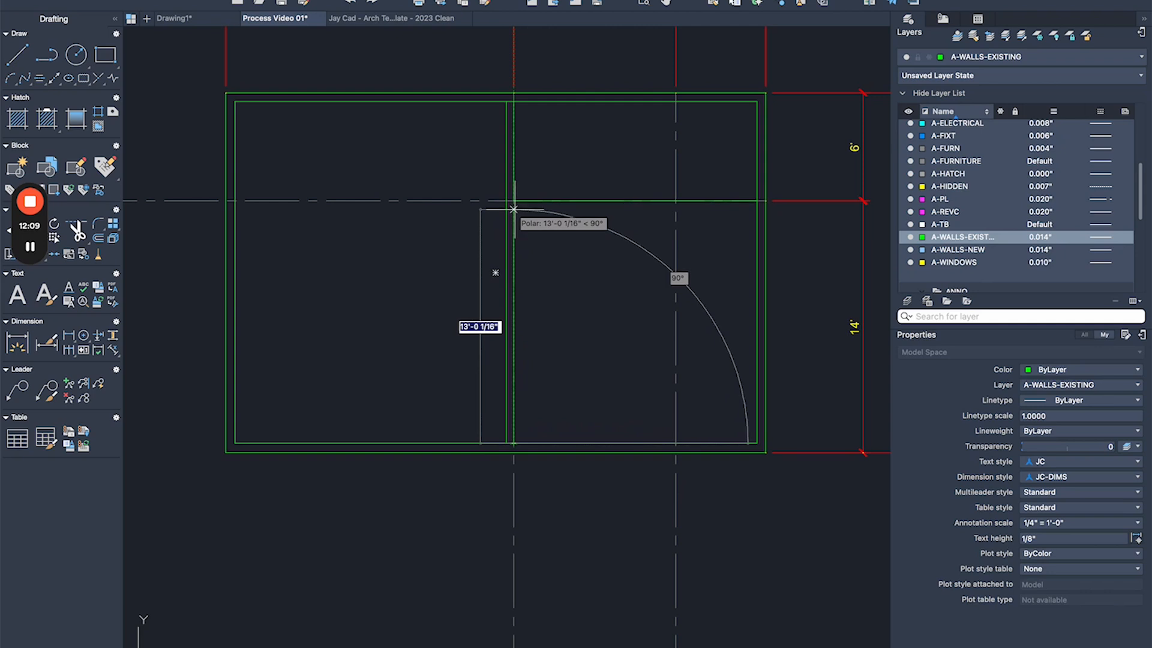
key(Escape)
click(506, 216)
middle_drag(488, 218, 486, 252)
key(Delete)
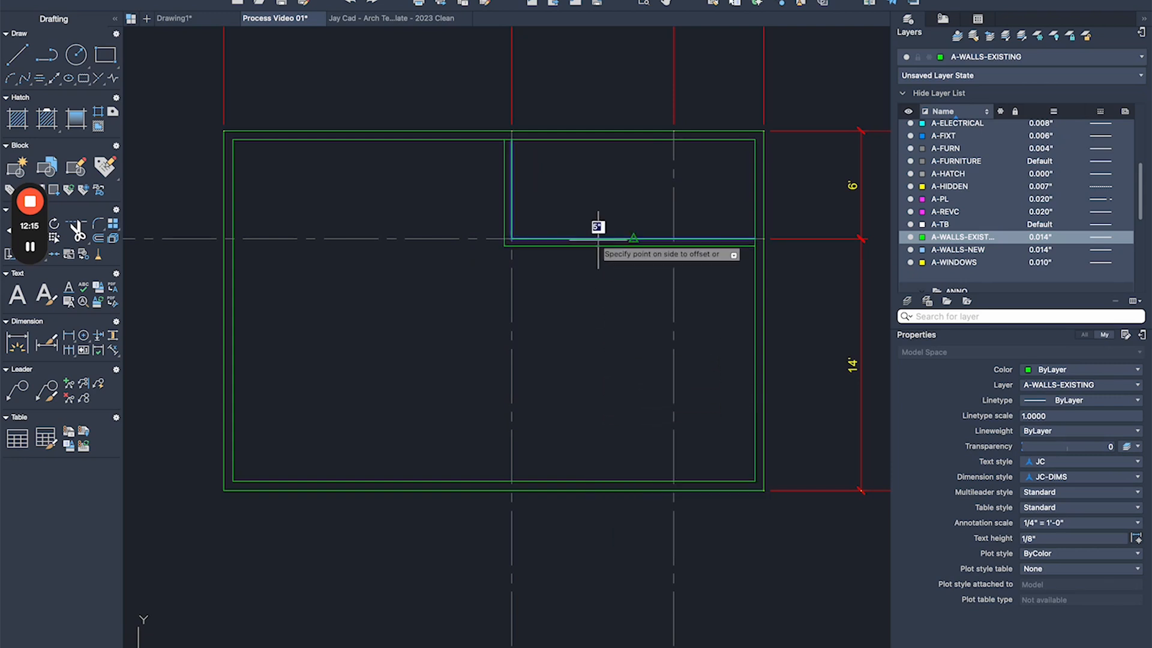
- Offset the L-shaped polyline 5" to its outer side and draw a polyline down the left center line to the inner bottom wall
scroll(509, 243, up, 8)
scroll(503, 269, down, 1)
text(pl)
key(Return)
scroll(506, 278, down, 1)
click(509, 274)
click(510, 508)
key(Return)
- Trim the offset line crossing the vertical wall at the junction and extend the wall's left face to the inner bottom wall
scroll(504, 277, up, 5)
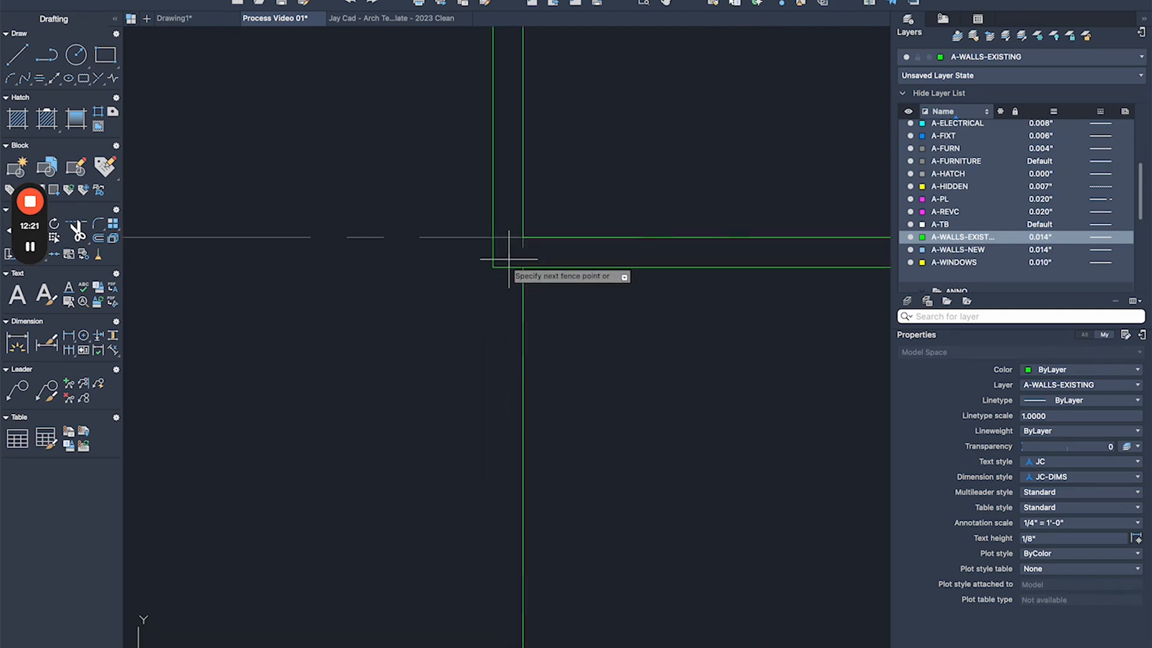
scroll(503, 273, down, 5)
text(ex)
key(Return)
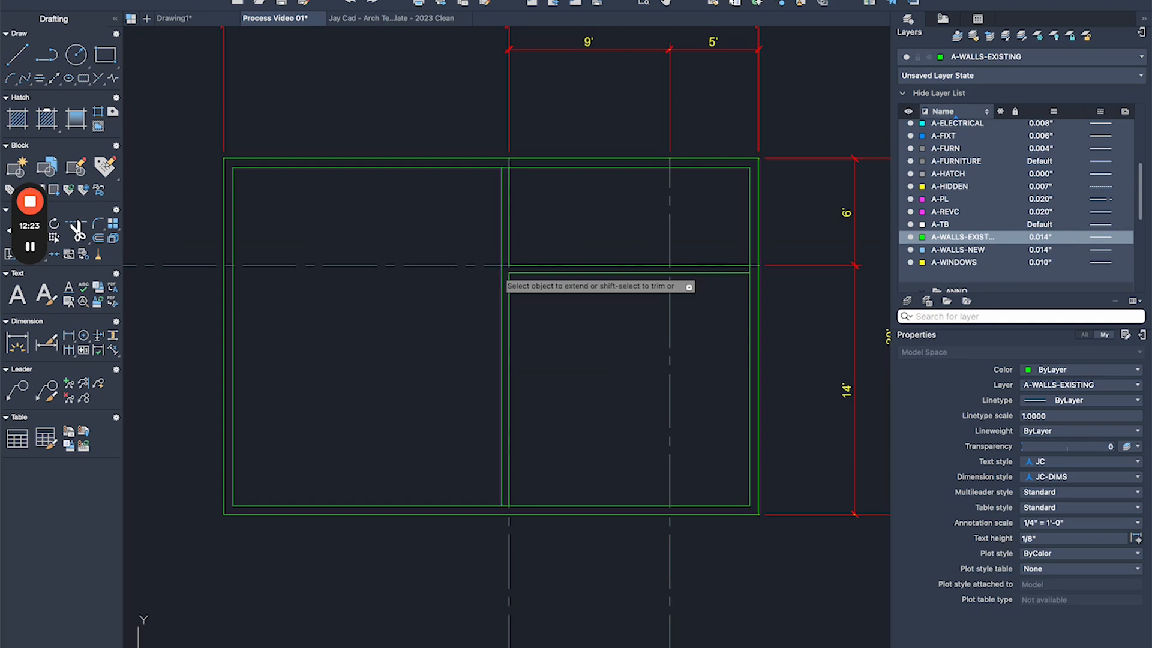
click(502, 277)
key(Return)
- Draw a line along the right vertical center line from the inner top wall to the horizontal interior wall
scroll(625, 370, down, 2)
scroll(694, 334, up, 5)
text(l)
key(Return)
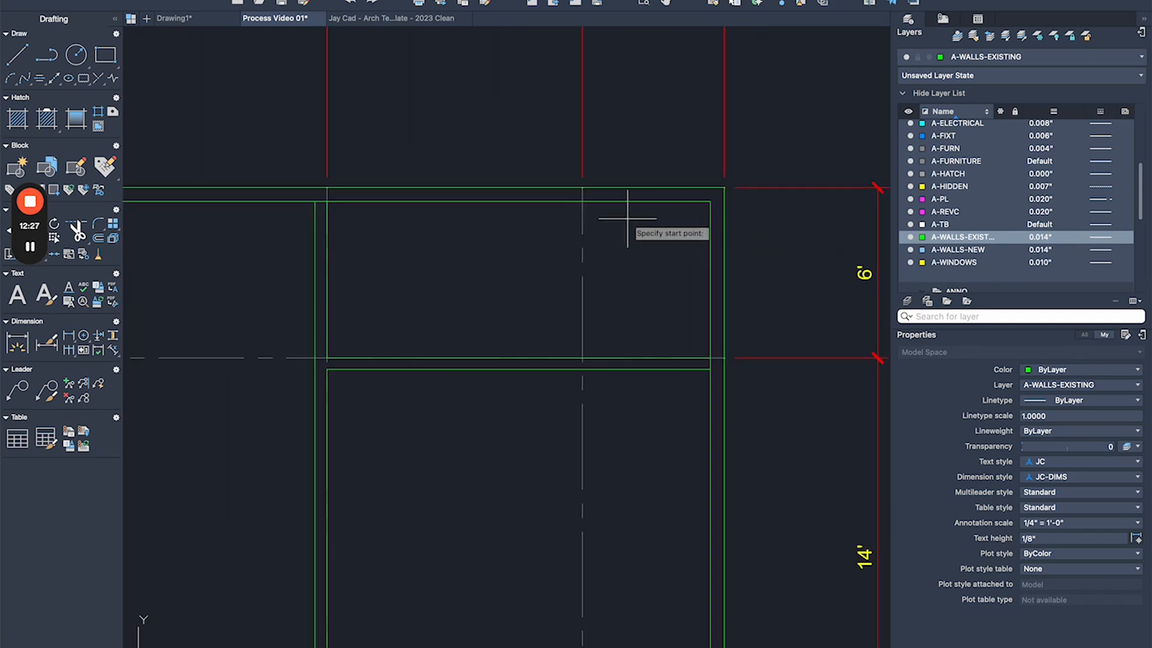
click(582, 203)
click(582, 358)
key(Return)
- Offset the new partition line 5" to the left to form the short interior wall
text(o)
key(Return)
key(Return)
click(585, 267)
click(527, 269)
- Dimension horizontally from the inner upper-right corner to the short partition's right face, placed inside the 5' dimension
scroll(527, 270, down, 3)
middle_drag(551, 148, 586, 196)
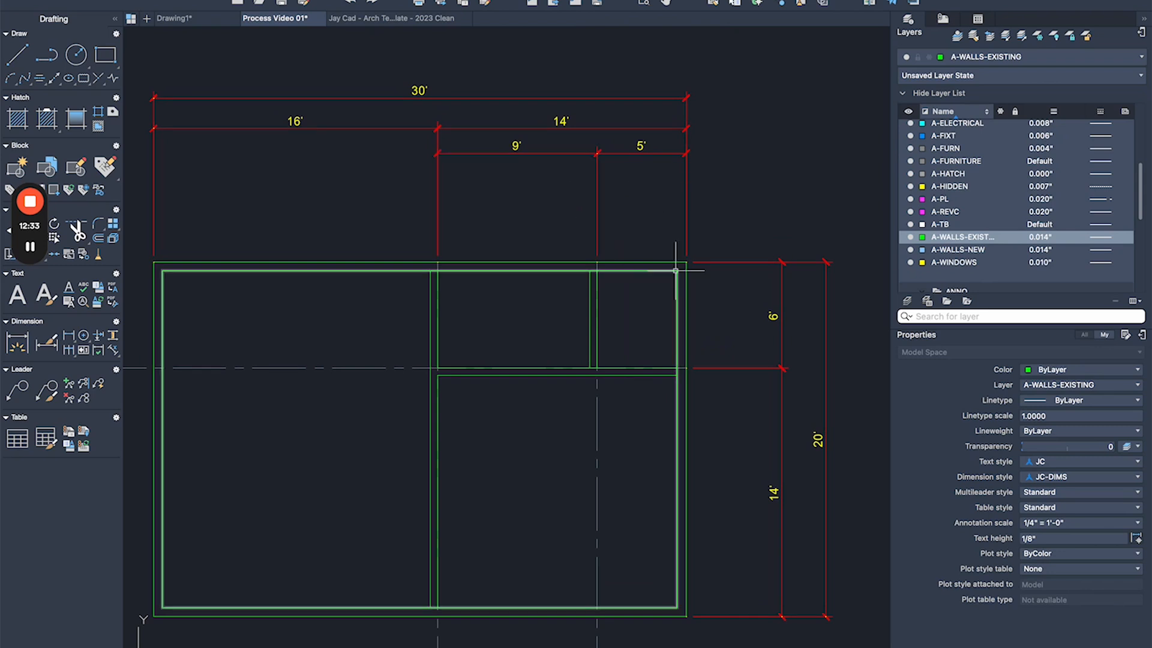
scroll(666, 261, up, 2)
click(550, 271)
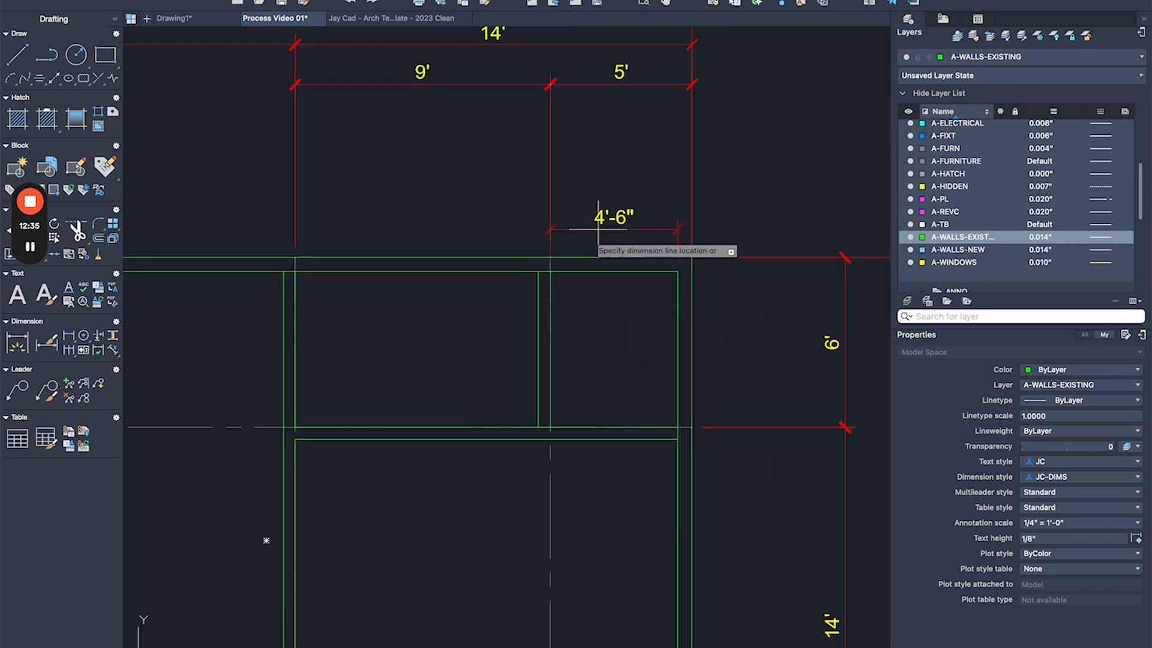
click(606, 122)
- Dimension horizontally from the short partition's left face to the full-height wall's right face, aligned with the neighbouring room dimension
key(Return)
click(539, 272)
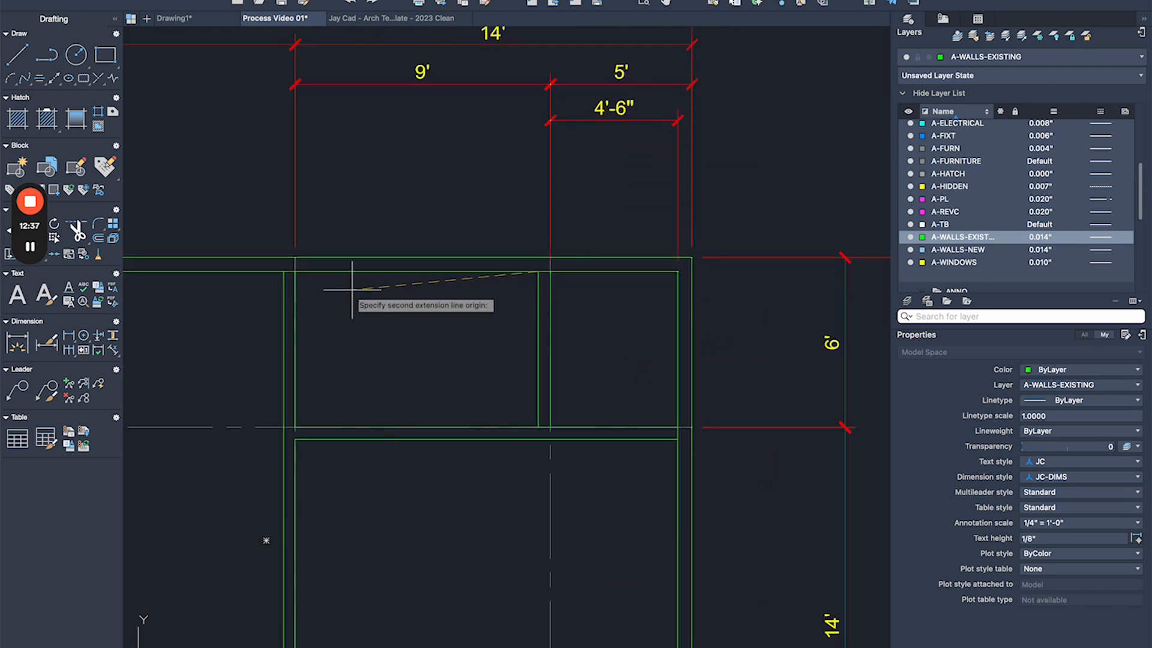
click(295, 271)
click(540, 120)
- Delete the 9' and 5' center-line dimensions above the room-width dimensions
scroll(458, 160, down, 3)
middle_drag(458, 159, 552, 192)
scroll(665, 114, up, 2)
drag(648, 113, 596, 139)
key(Delete)
scroll(601, 264, down, 2)
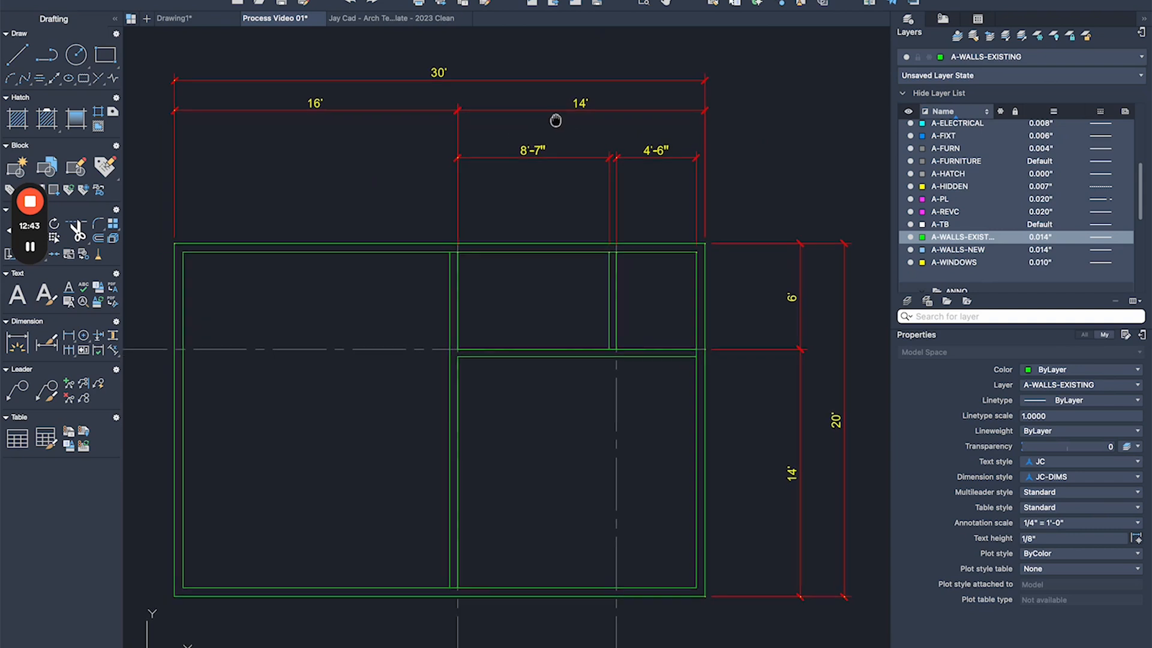
middle_drag(540, 123, 564, 106)
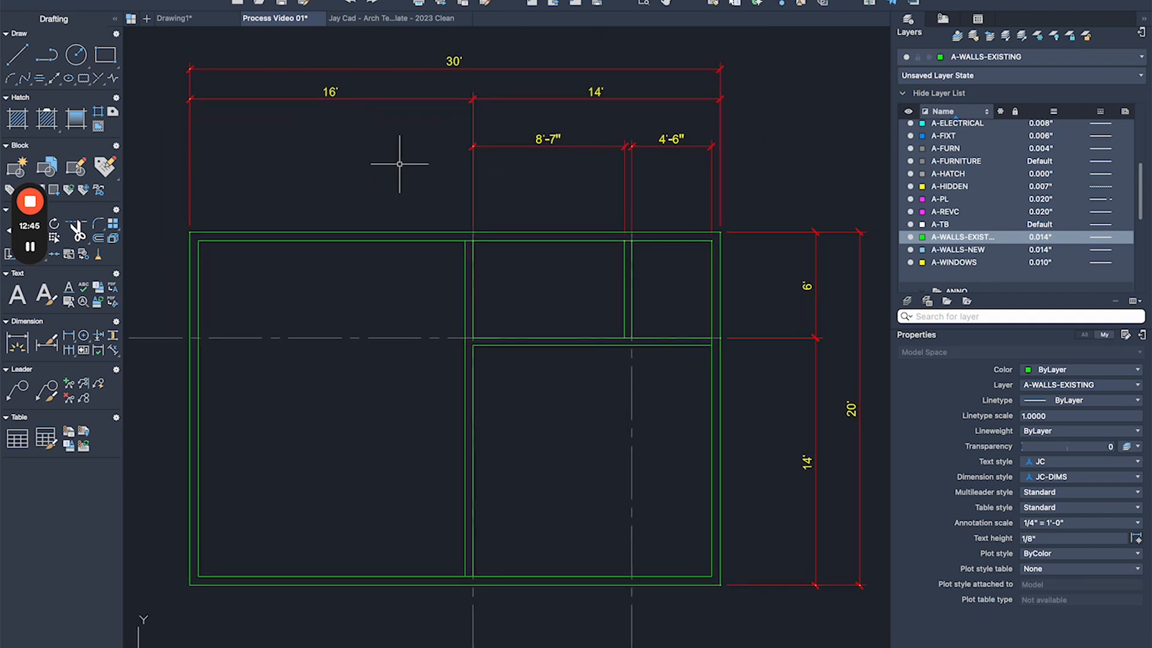
scroll(647, 173, up, 2)
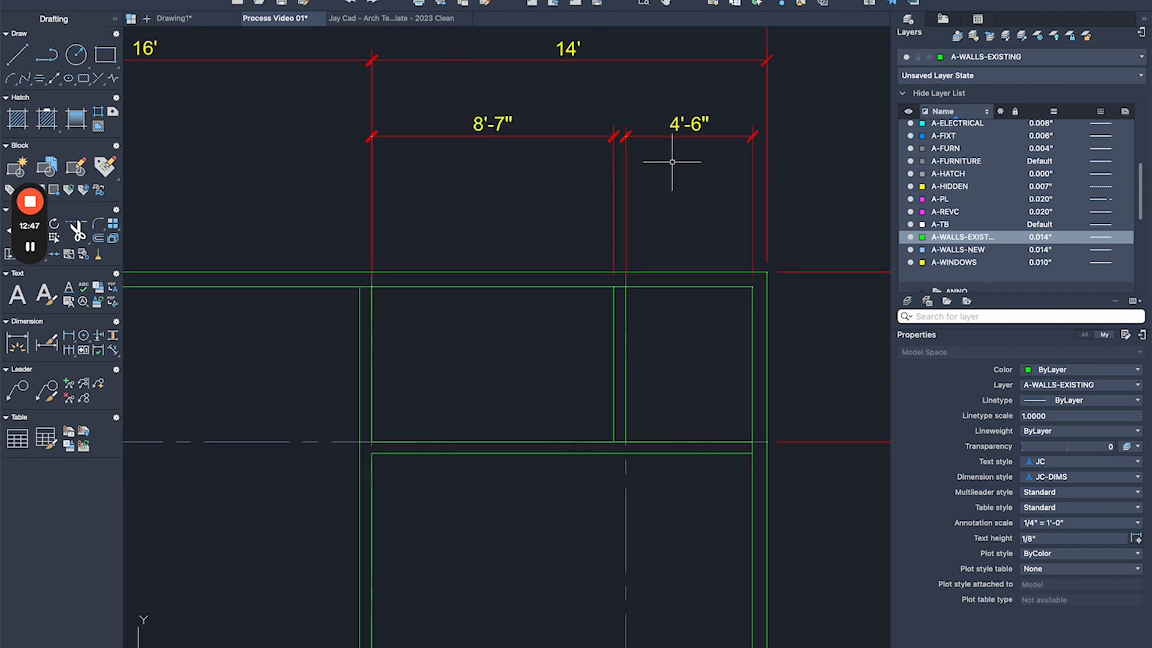
scroll(667, 159, down, 2)
middle_drag(578, 243, 463, 215)
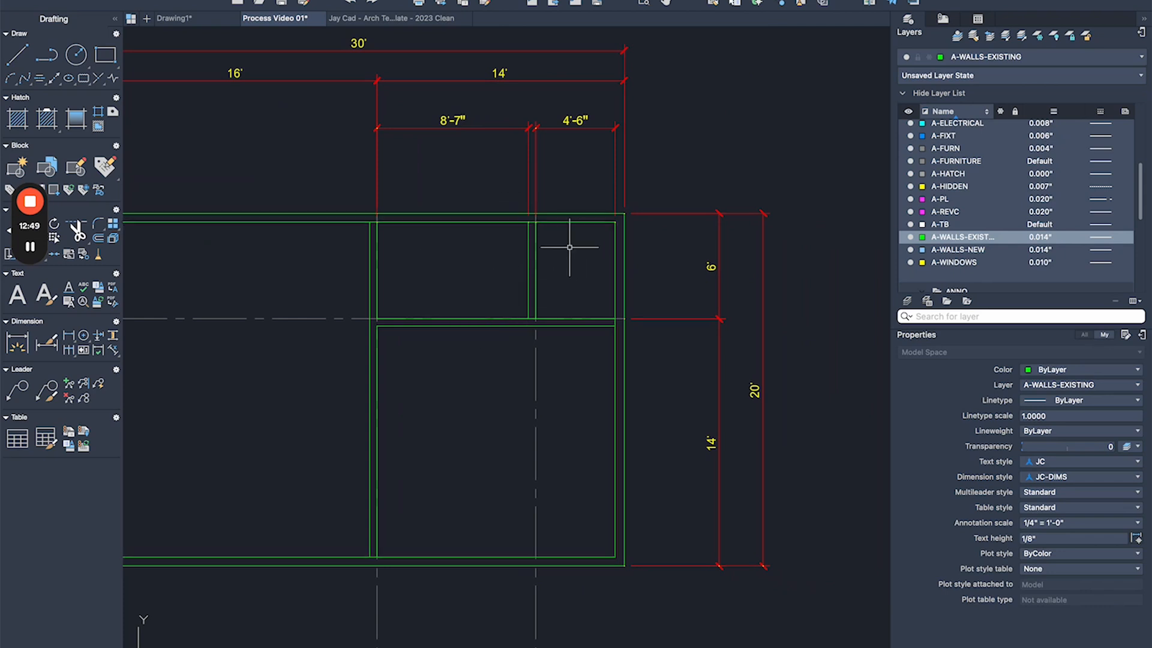
scroll(578, 249, down, 2)
scroll(527, 264, up, 2)
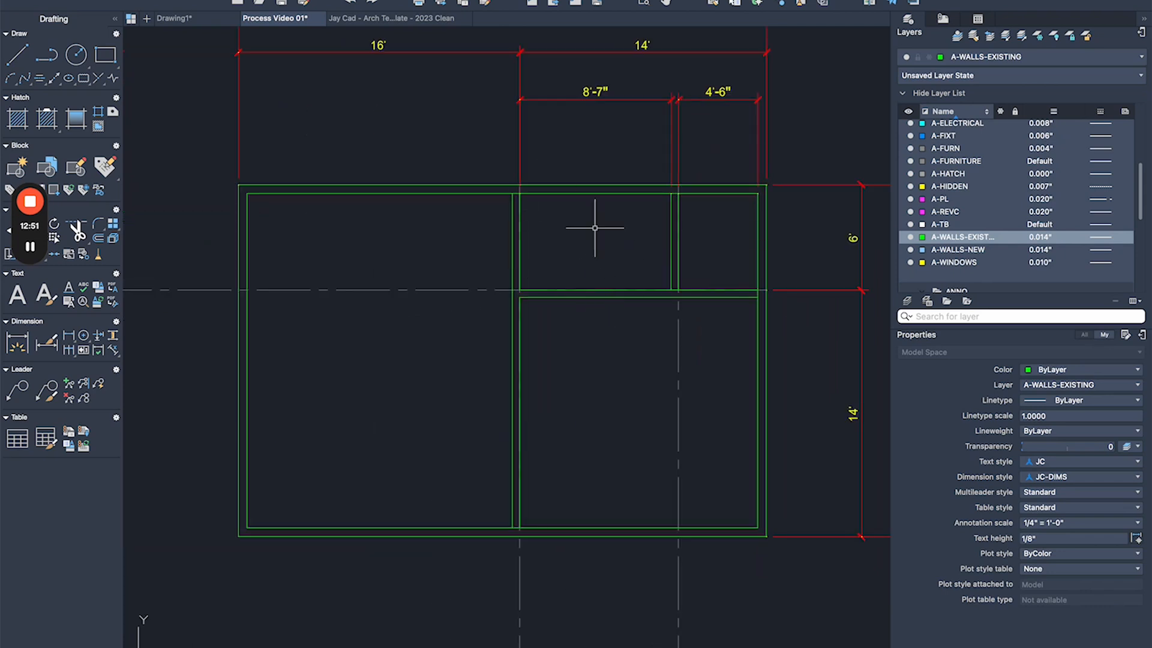
click(539, 274)
click(732, 215)
click(702, 263)
click(454, 267)
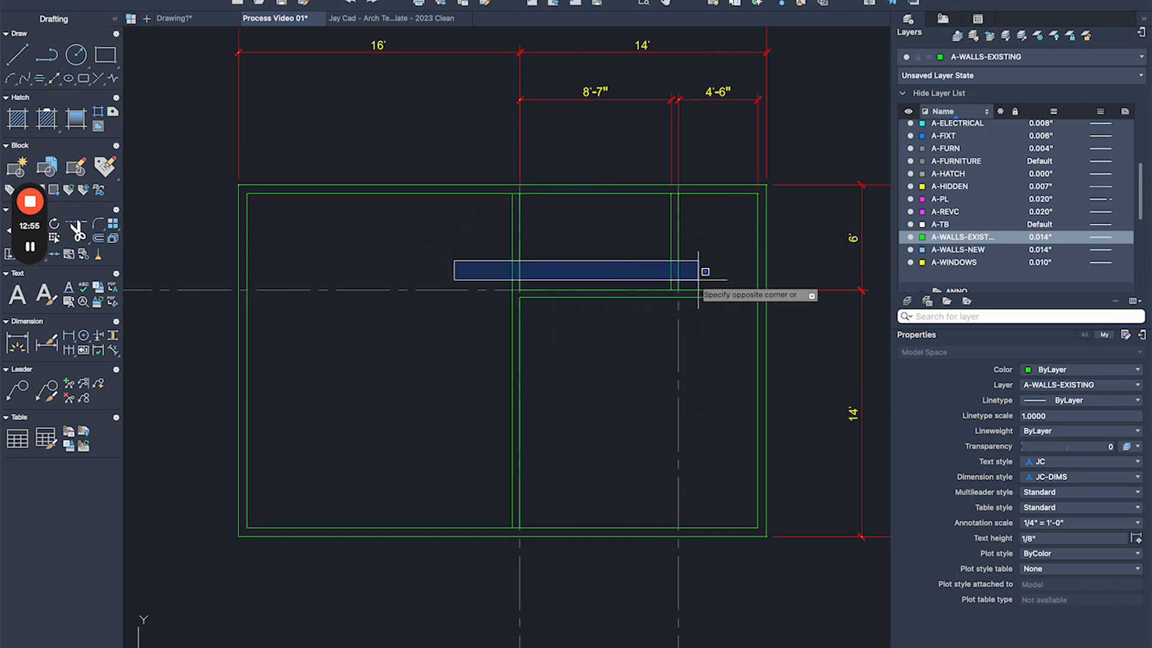
click(739, 259)
middle_drag(576, 250, 527, 238)
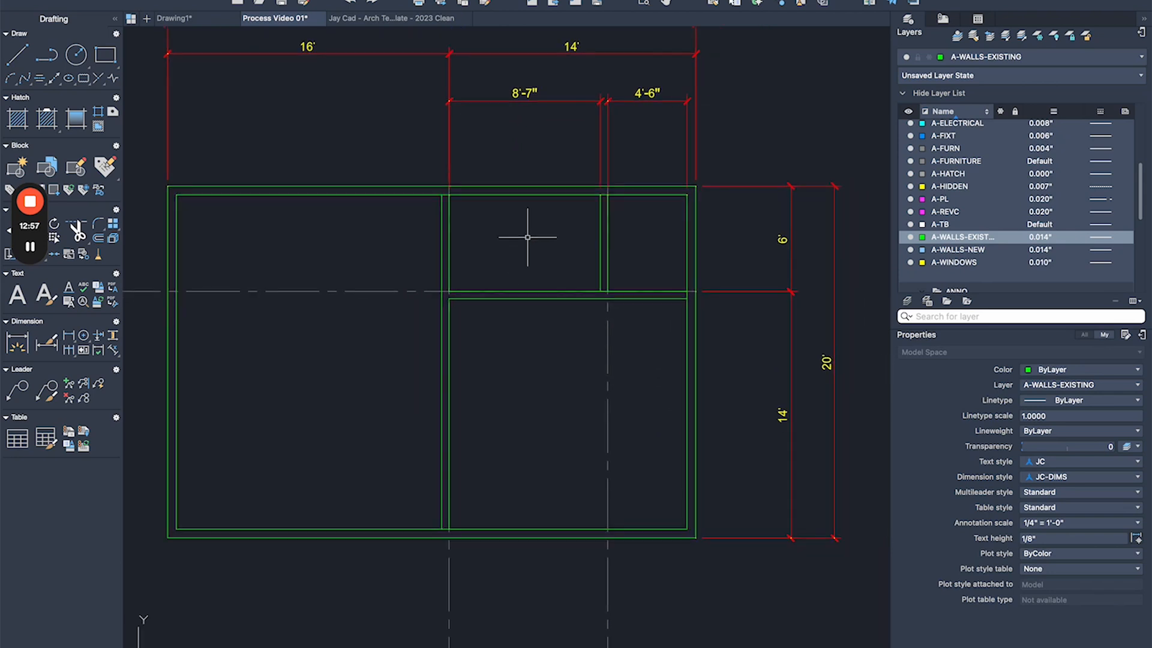
- Delete the right vertical center line
scroll(529, 236, down, 2)
scroll(592, 334, up, 2)
scroll(597, 353, down, 2)
scroll(612, 341, up, 2)
click(614, 314)
key(Delete)
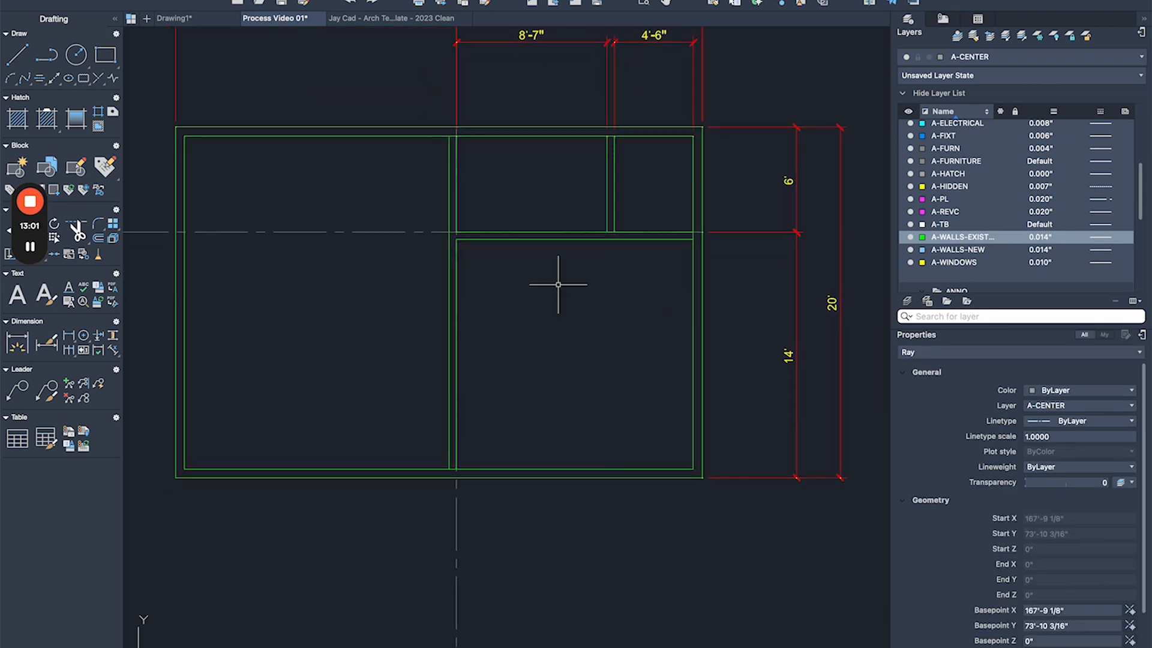
- Stretch the short partition and its room dimensions 3' to the left
middle_drag(572, 193, 572, 344)
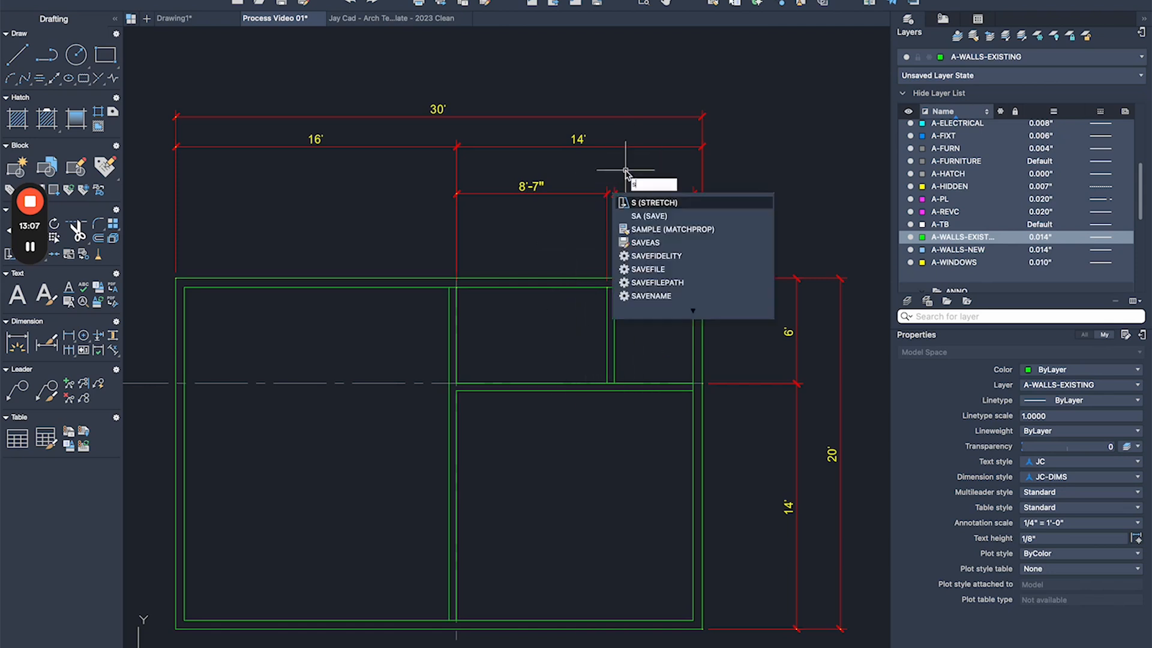
key(Return)
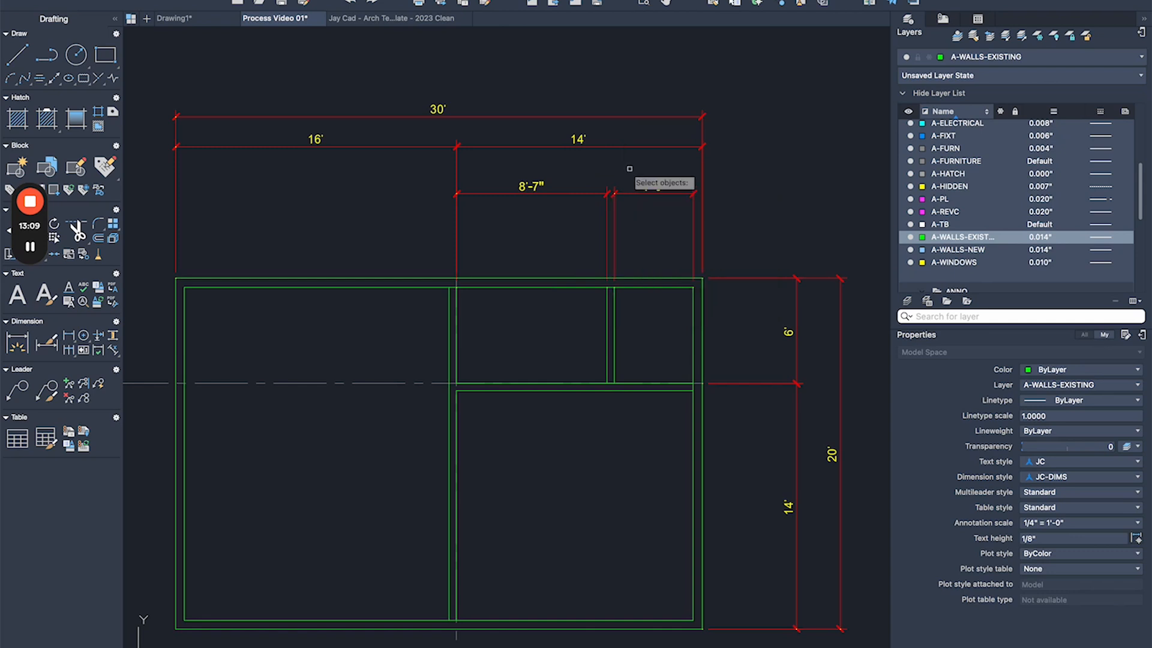
click(630, 159)
click(579, 422)
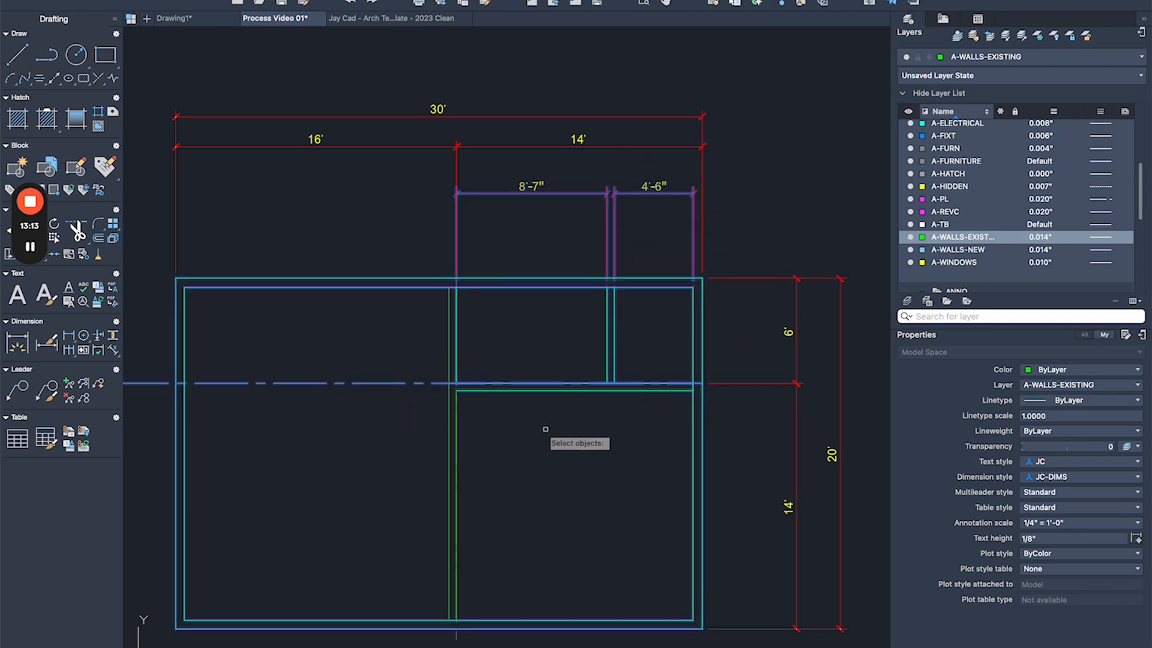
key(Return)
click(657, 427)
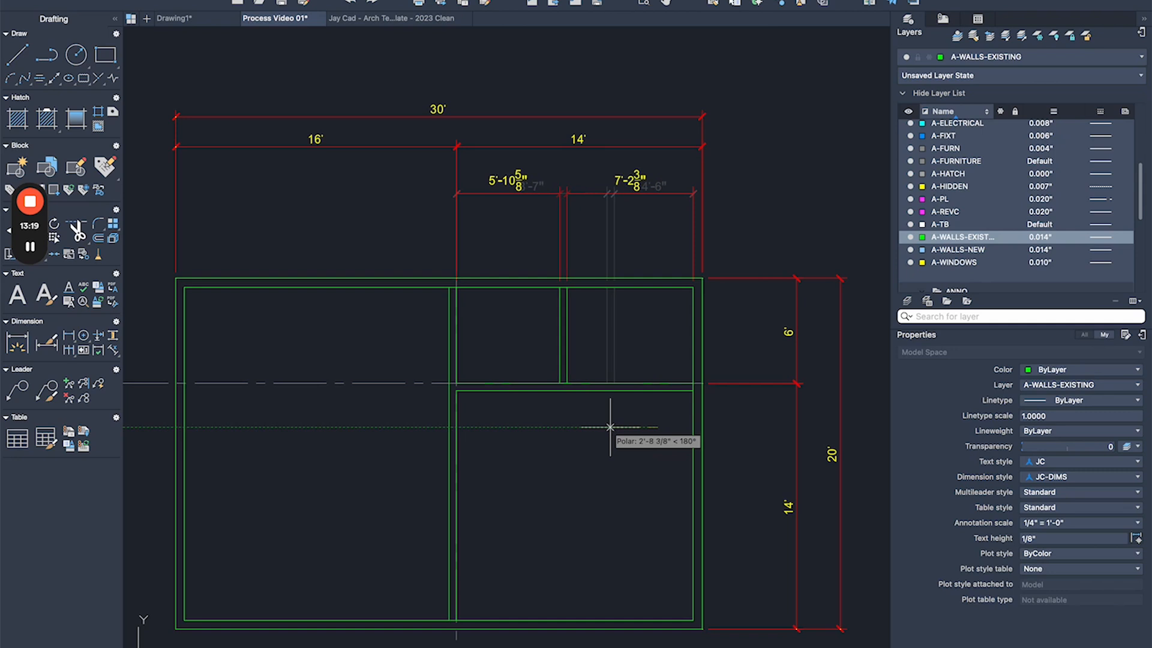
text(3')
key(Return)
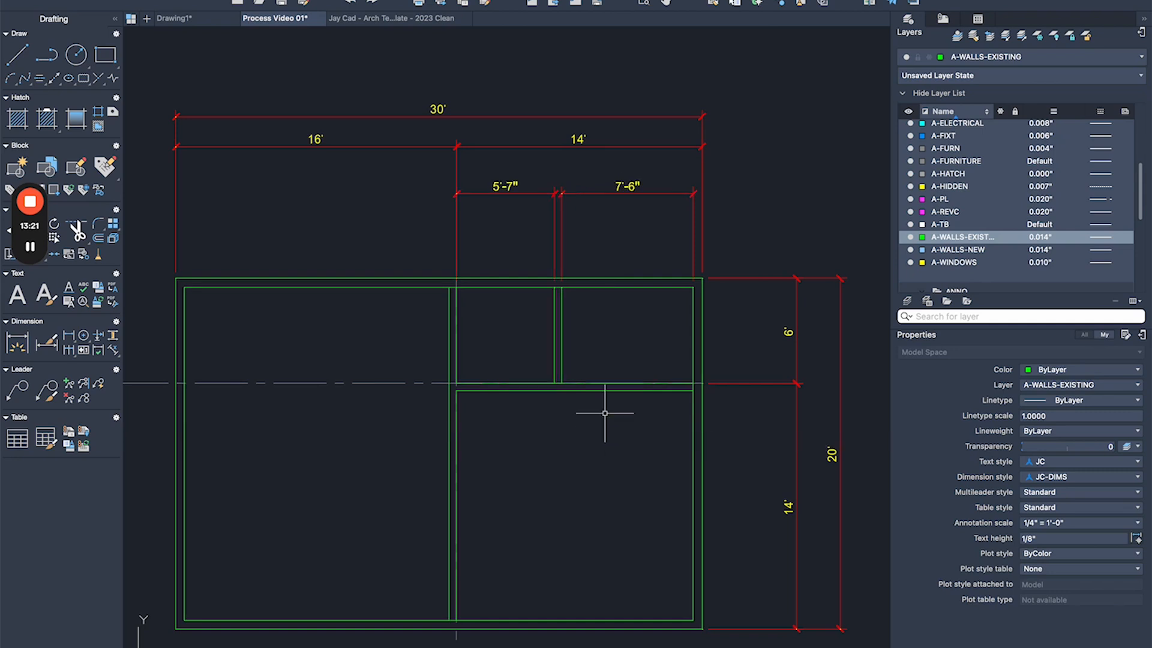
- Stretch the short partition and its room dimensions another 6" to the left
scroll(656, 196, up, 2)
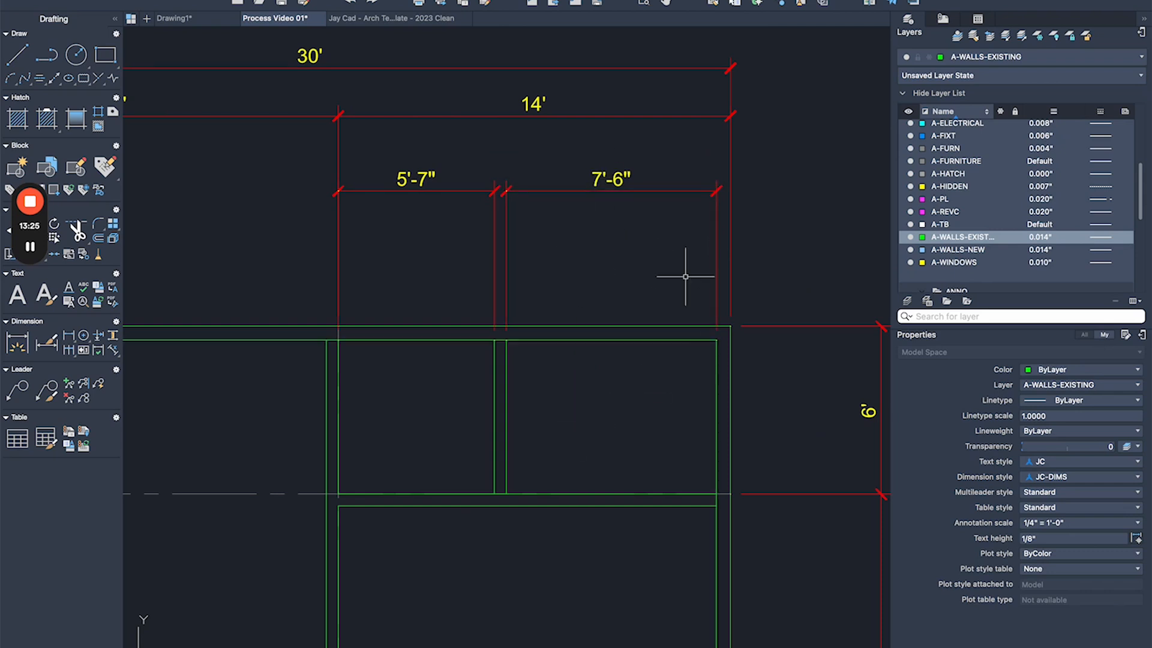
middle_drag(521, 402, 601, 365)
text(s)
key(space)
click(636, 260)
click(549, 533)
key(space)
click(694, 381)
text(6)
key(Return)
scroll(688, 147, down, 2)
right_click(681, 153)
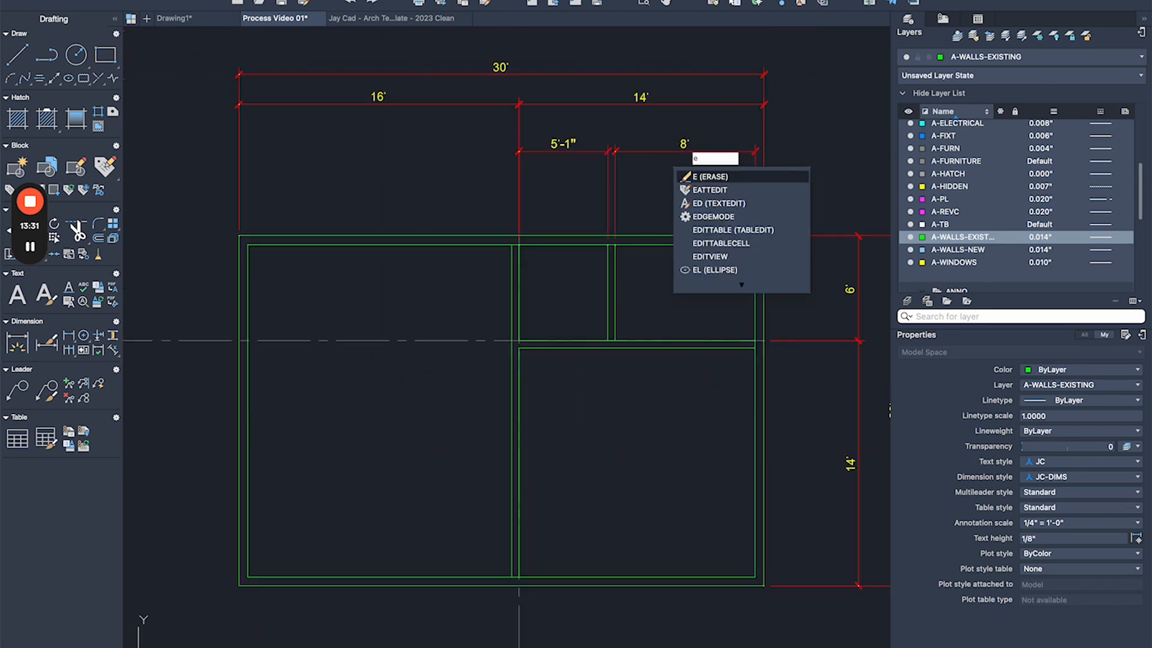
key(Escape)
- Stretch the full-height interior wall and its attached dimensions 6" to the left
scroll(567, 174, down, 2)
scroll(655, 45, up, 2)
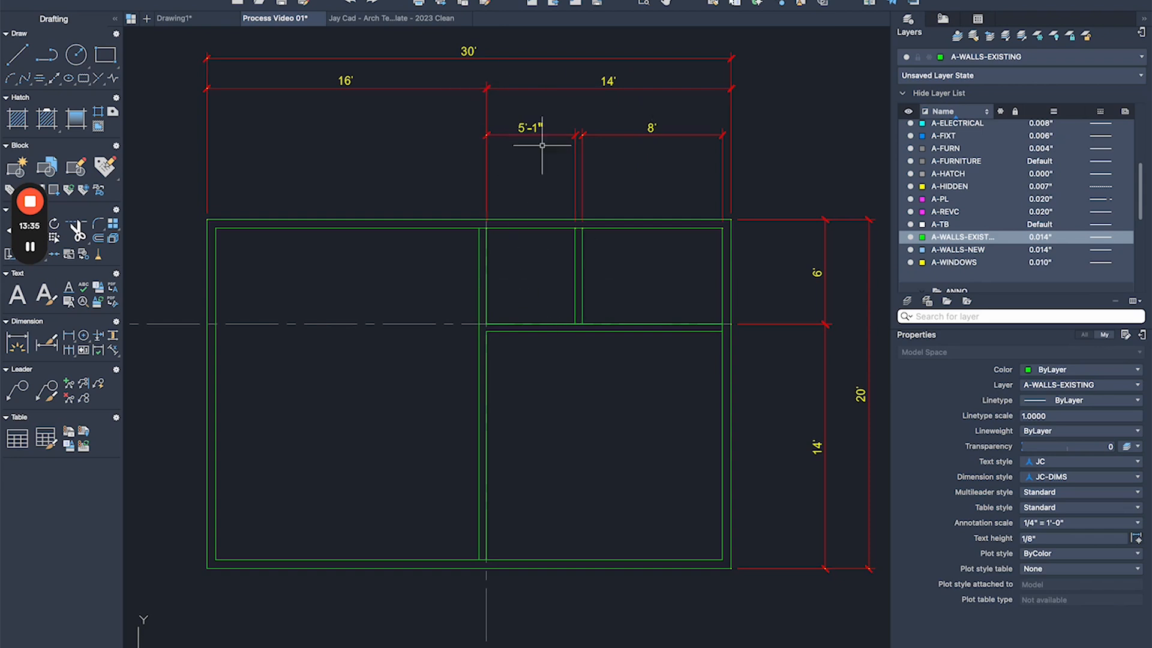
scroll(515, 173, down, 2)
click(519, 178)
click(456, 459)
key(Return)
click(571, 330)
text(6)
key(Return)
- Move the inner endpoint of the left room's width dimension to the left face of the full-height interior wall
scroll(537, 130, up, 2)
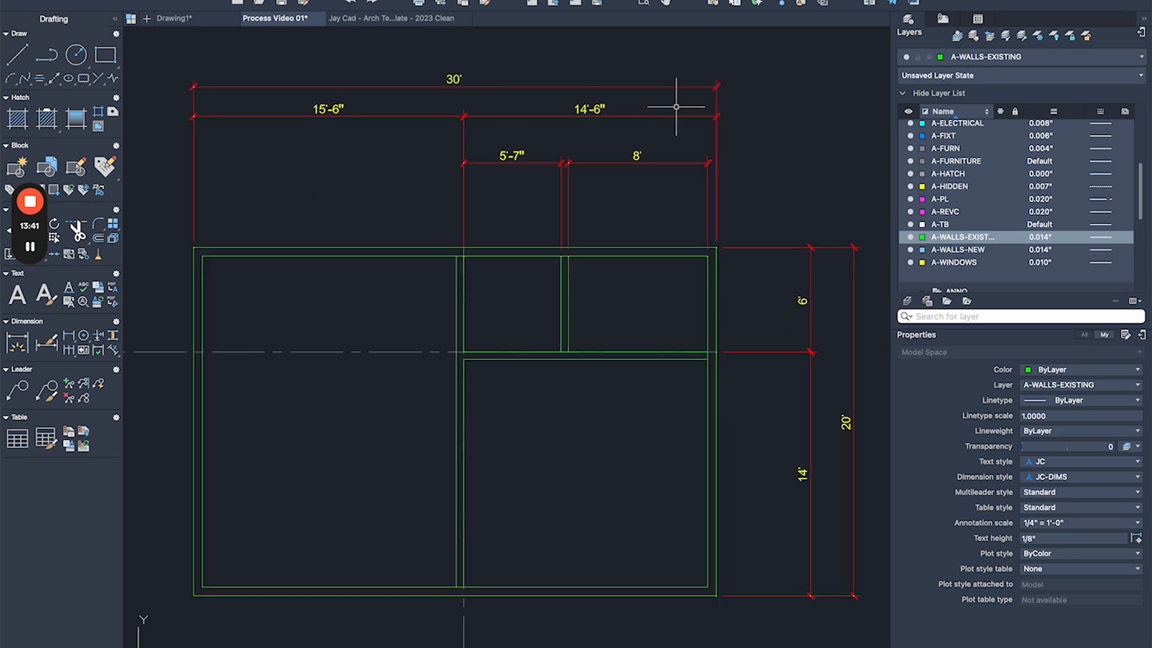
click(358, 113)
scroll(456, 236, up, 2)
click(463, 241)
scroll(456, 241, up, 3)
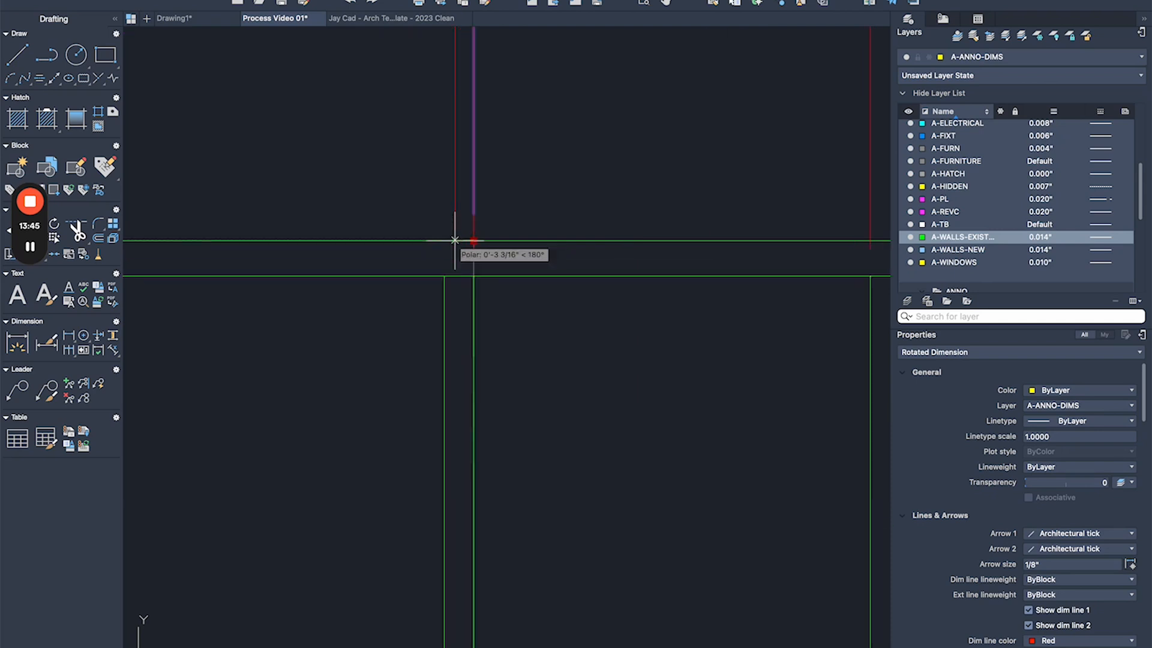
click(444, 240)
scroll(455, 219, down, 3)
key(Escape)
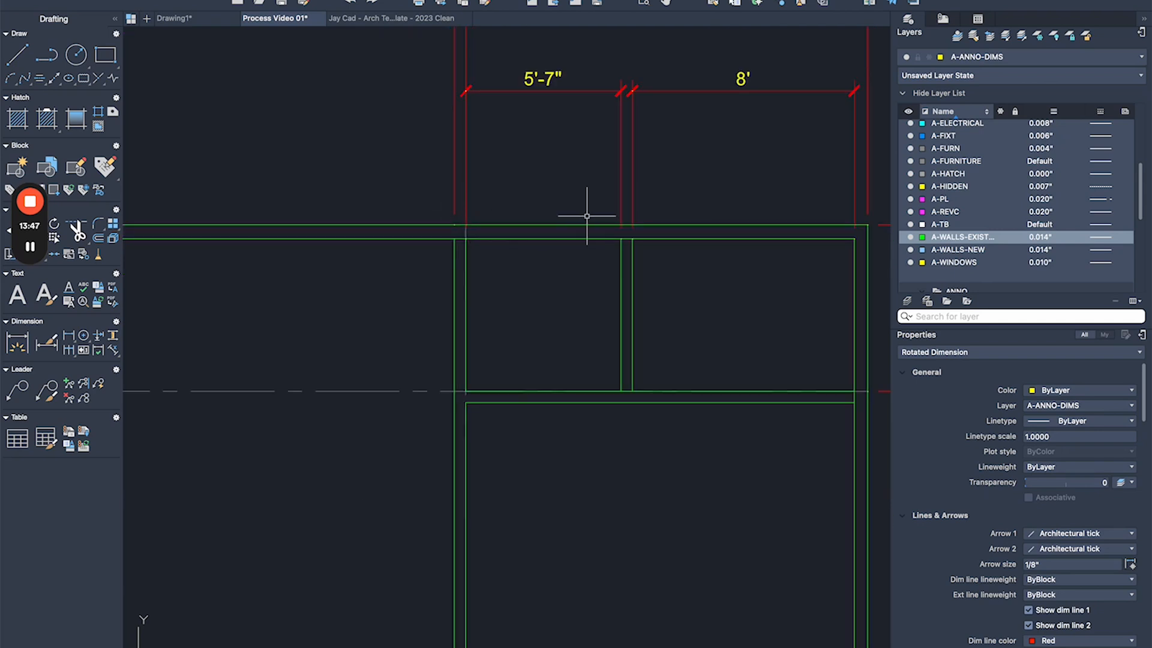
- Move the right endpoint of the right-hand rooms' overall width dimension to the inner face of the right exterior wall
scroll(600, 213, down, 2)
middle_drag(720, 204, 574, 295)
scroll(591, 193, up, 2)
click(535, 160)
scroll(610, 347, up, 2)
click(609, 348)
click(587, 348)
scroll(543, 339, down, 2)
middle_drag(175, 270, 643, 216)
scroll(645, 213, up, 1)
key(Escape)
- Move the left endpoint of the left room's width dimension to the inner face of the left exterior wall
click(619, 124)
scroll(447, 337, up, 2)
click(428, 337)
click(448, 337)
scroll(496, 275, down, 4)
key(Escape)
scroll(510, 257, up, 2)
scroll(413, 400, up, 3)
middle_drag(556, 252, 512, 234)
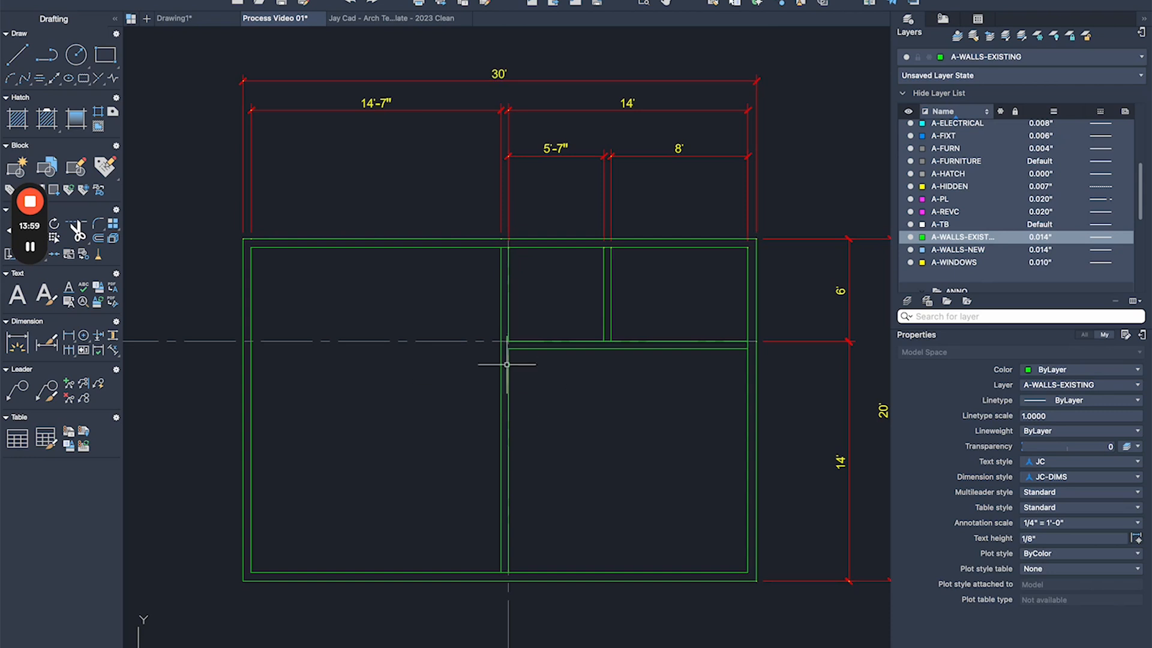
- Move the upper endpoint of the upper rooms' depth dimension to the inner face of the top exterior wall
middle_drag(646, 354, 556, 311)
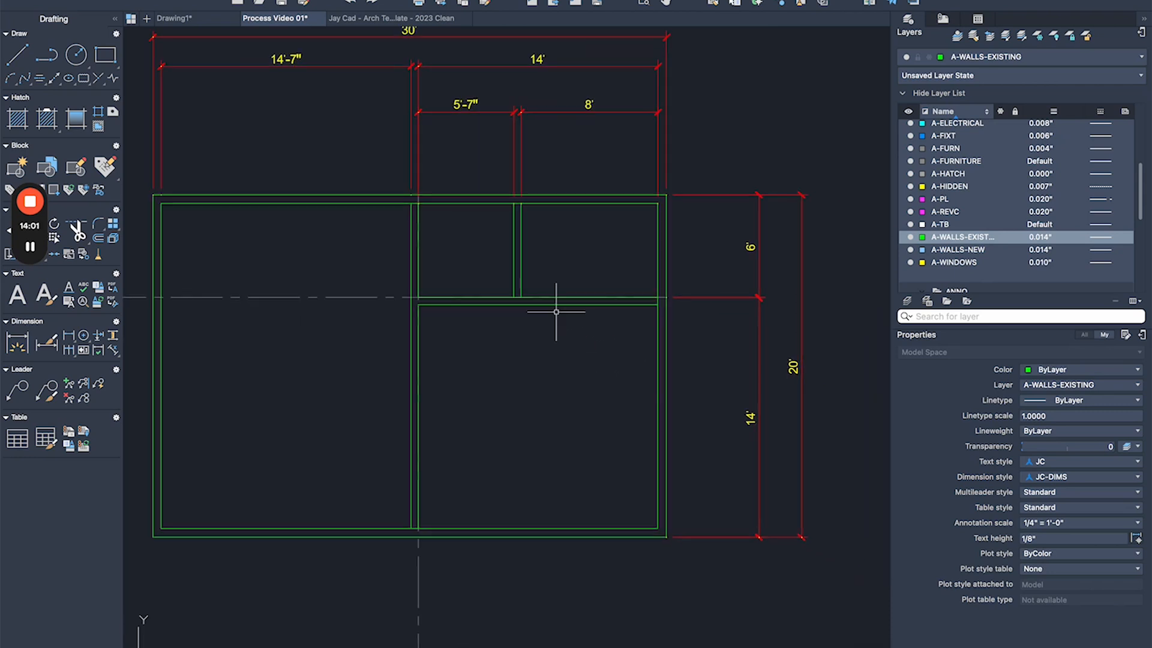
click(758, 222)
scroll(679, 195, up, 2)
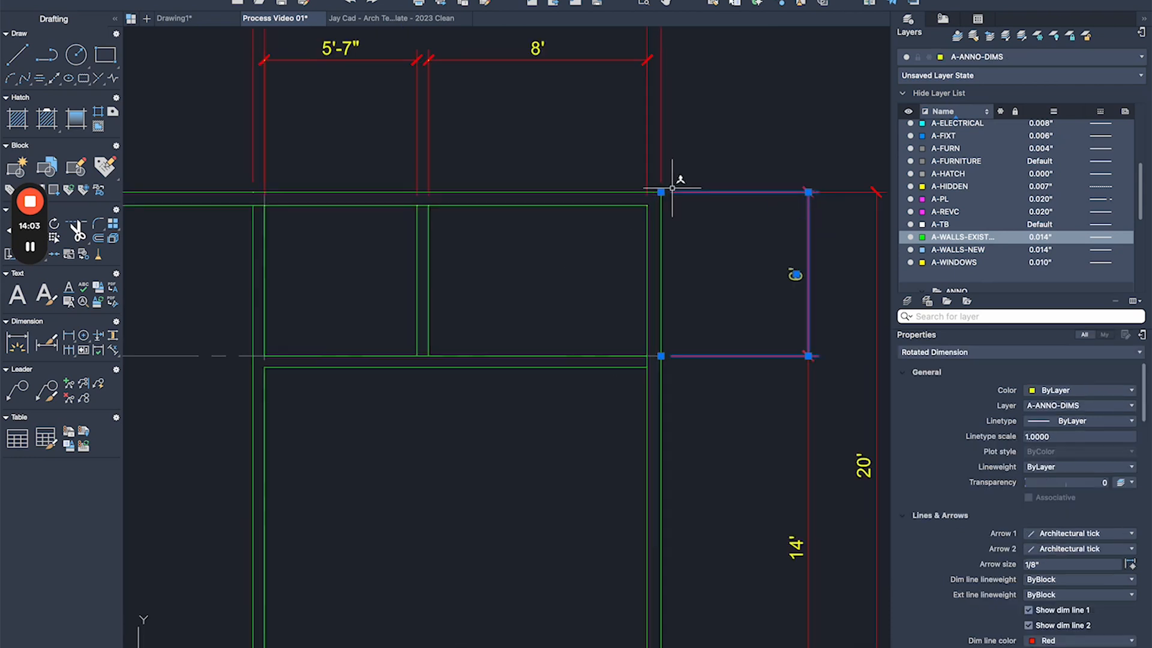
scroll(661, 193, up, 2)
click(662, 183)
click(640, 204)
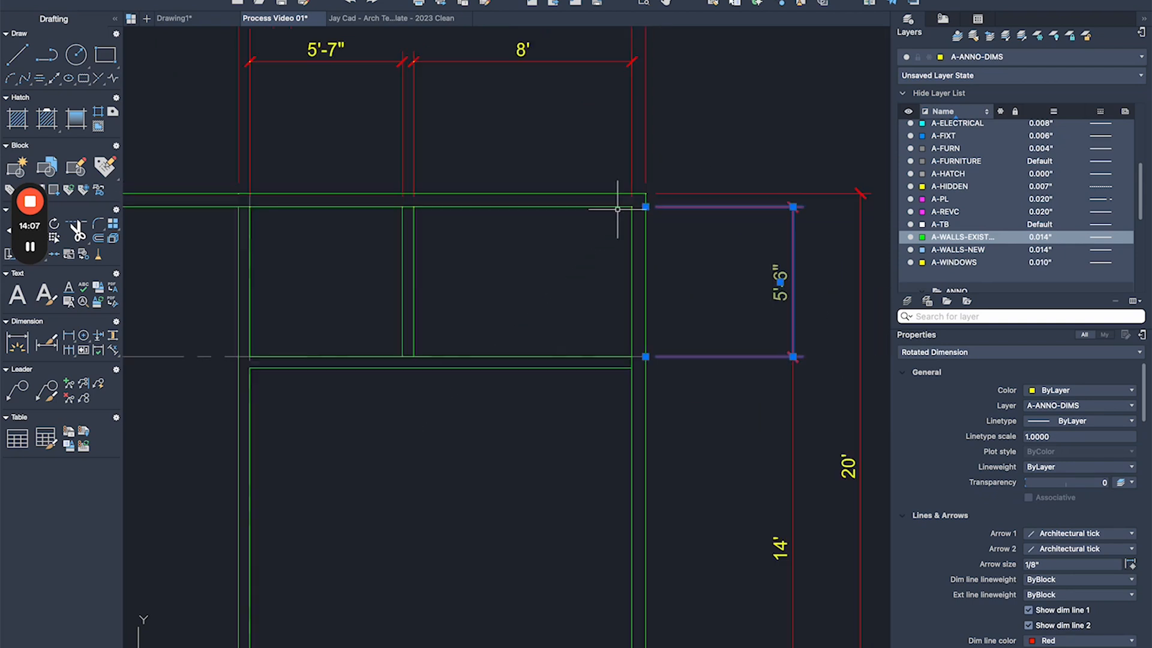
- Move the upper endpoint of the lower-right room's depth dimension to the lower face of the horizontal interior wall
scroll(635, 205, down, 5)
click(700, 373)
scroll(609, 277, up, 5)
click(608, 275)
click(608, 292)
scroll(608, 292, down, 5)
key(Escape)
middle_drag(459, 317, 620, 303)
middle_drag(714, 223, 664, 258)
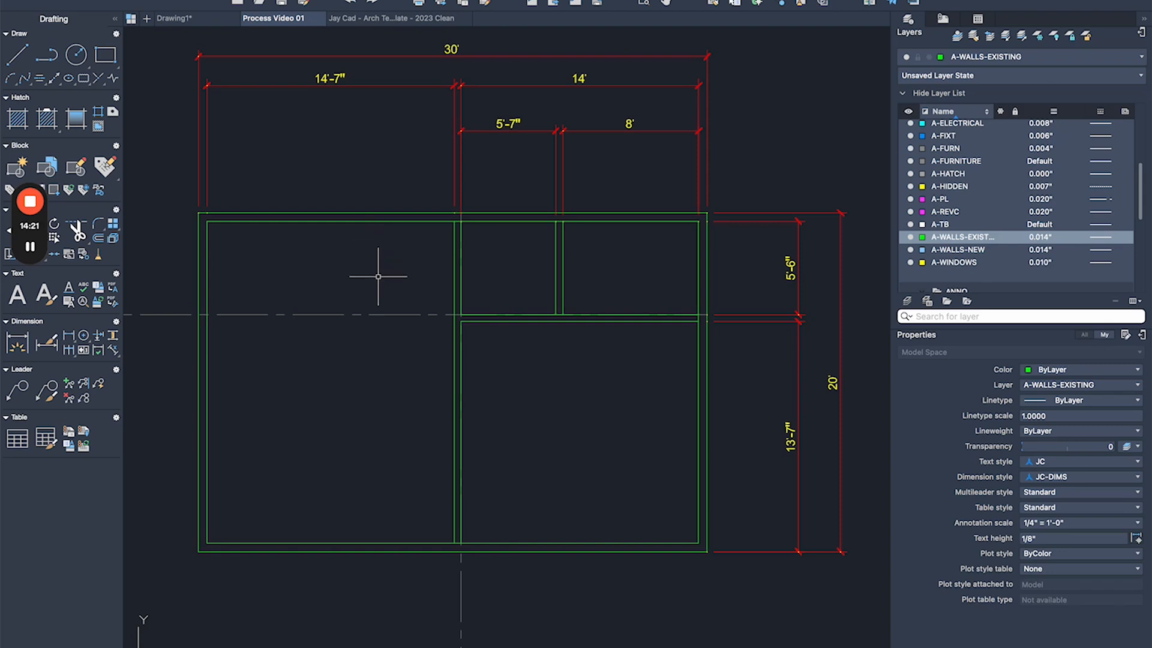
- Delete the remaining vertical and horizontal center lines
scroll(378, 277, down, 3)
middle_drag(437, 223, 635, 146)
click(780, 451)
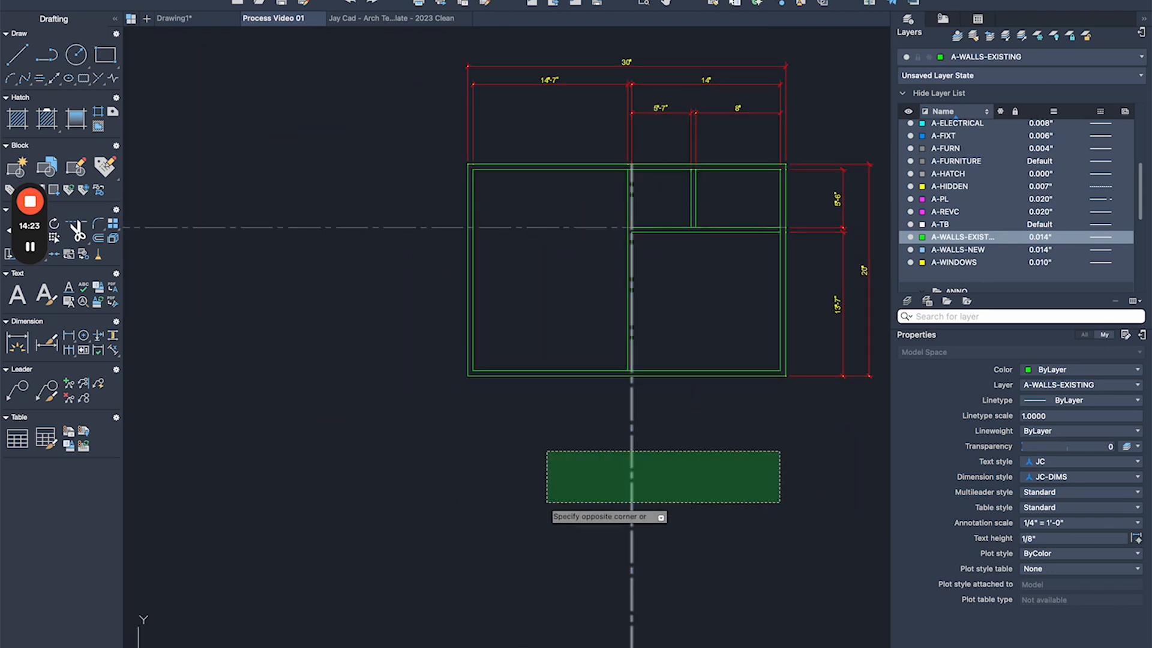
click(547, 502)
click(424, 227)
key(Delete)
middle_drag(606, 288, 450, 357)
scroll(539, 343, up, 3)
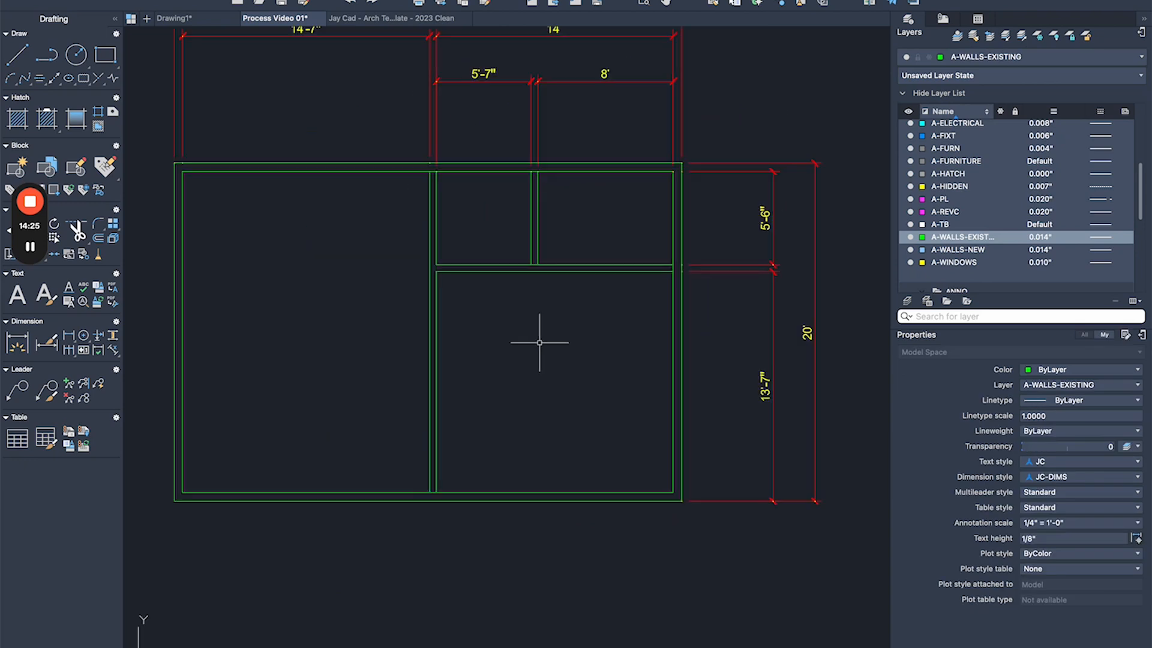
- Trim the top exterior wall's inner line where the short partition and the full-height interior wall meet it
scroll(527, 172, up, 5)
text(tr)
key(space)
click(561, 136)
click(565, 179)
scroll(563, 180, down, 3)
scroll(319, 170, up, 2)
click(308, 157)
click(307, 178)
scroll(305, 189, down, 4)
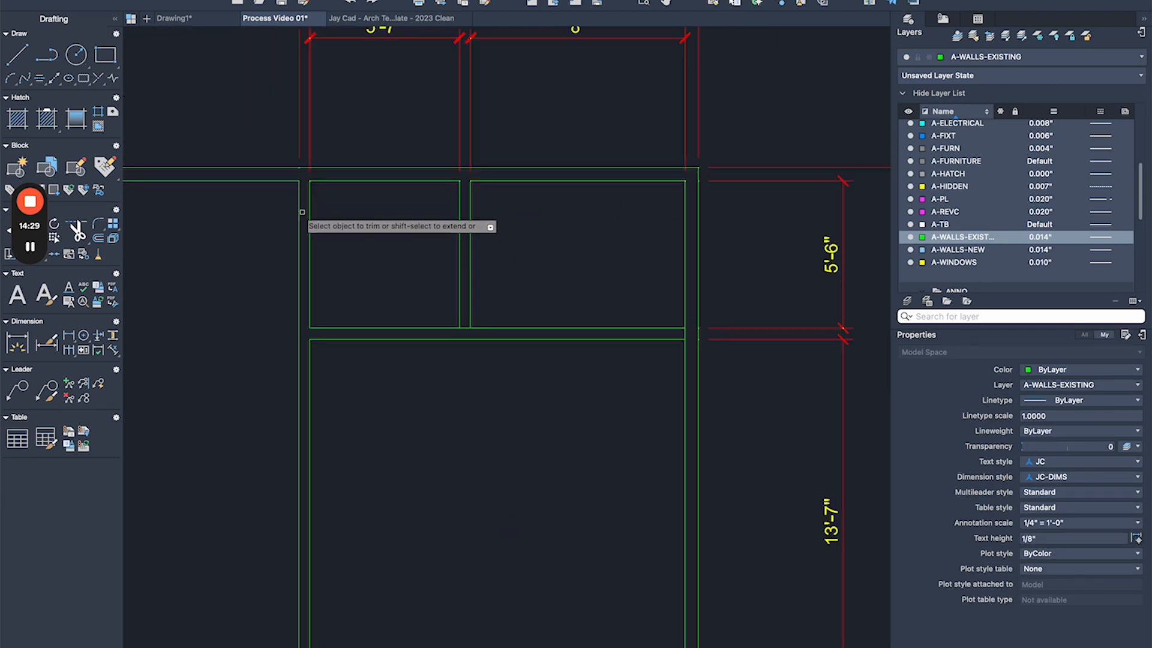
- Trim the remaining overlapping lines where the interior walls meet each other and the bottom exterior wall
scroll(727, 351, up, 5)
scroll(568, 311, down, 6)
scroll(420, 336, up, 3)
scroll(437, 294, up, 3)
scroll(466, 270, down, 5)
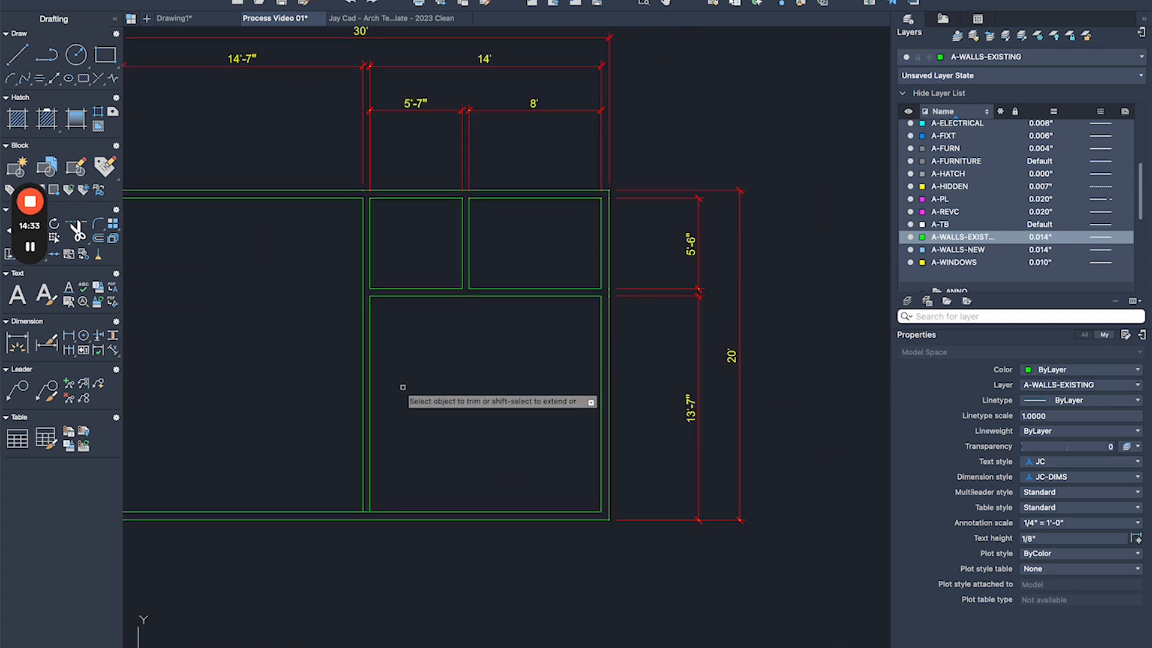
scroll(369, 522, up, 4)
scroll(342, 414, down, 6)
scroll(327, 377, up, 2)
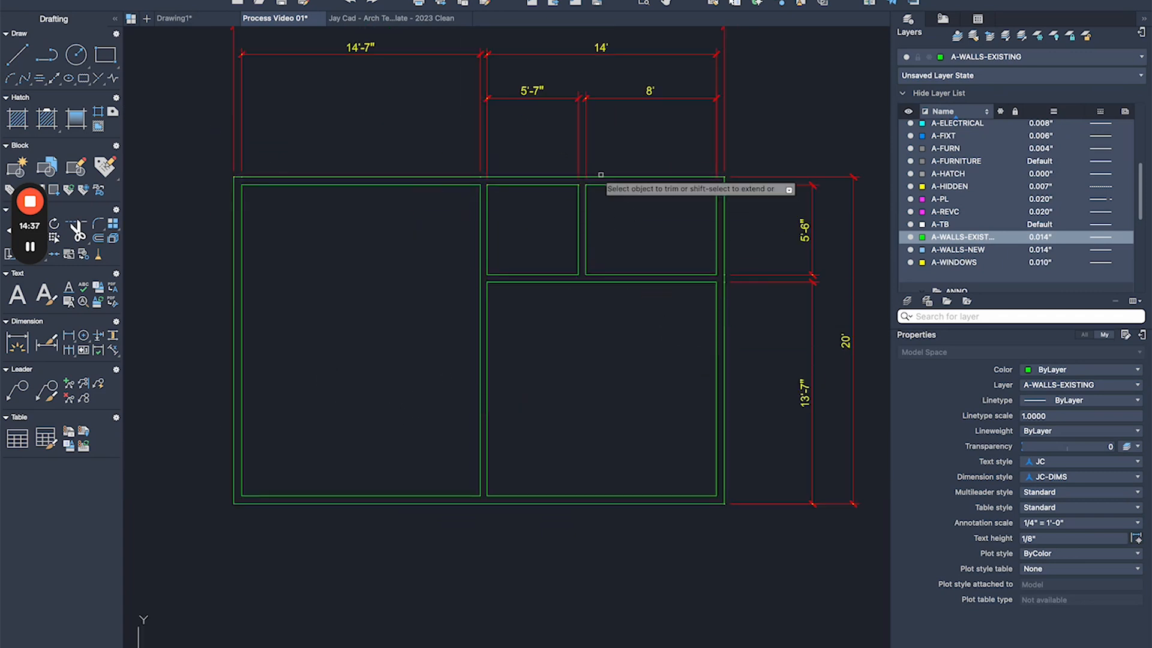
mouse_move(686, 231)
middle_down()
mouse_move(592, 183)
mouse_move(598, 213)
middle_up()
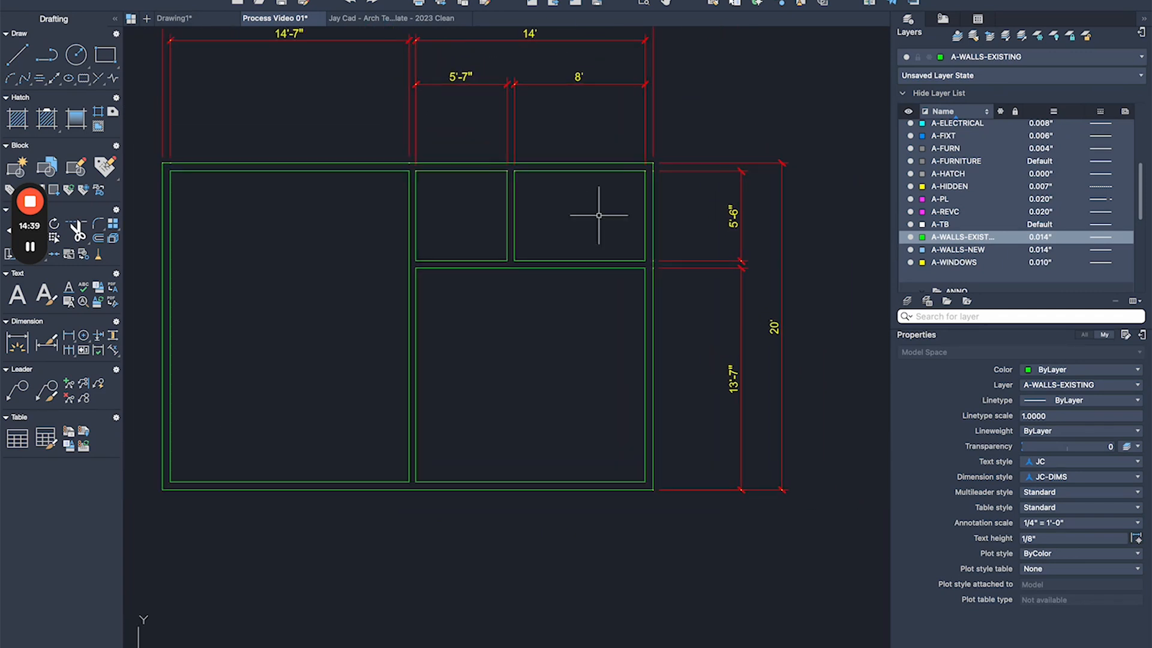
- Join all the wall lines into closed room outlines and check two of the joined outlines
scroll(326, 126, left, 3)
click(218, 154)
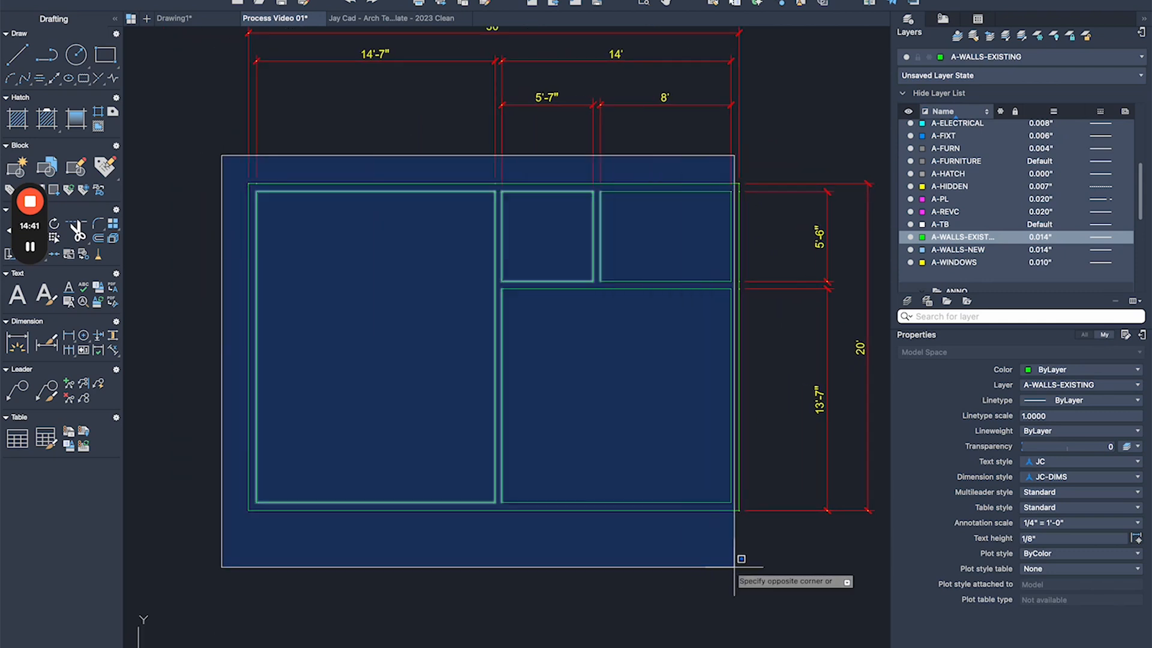
click(753, 556)
text(j)
key(Return)
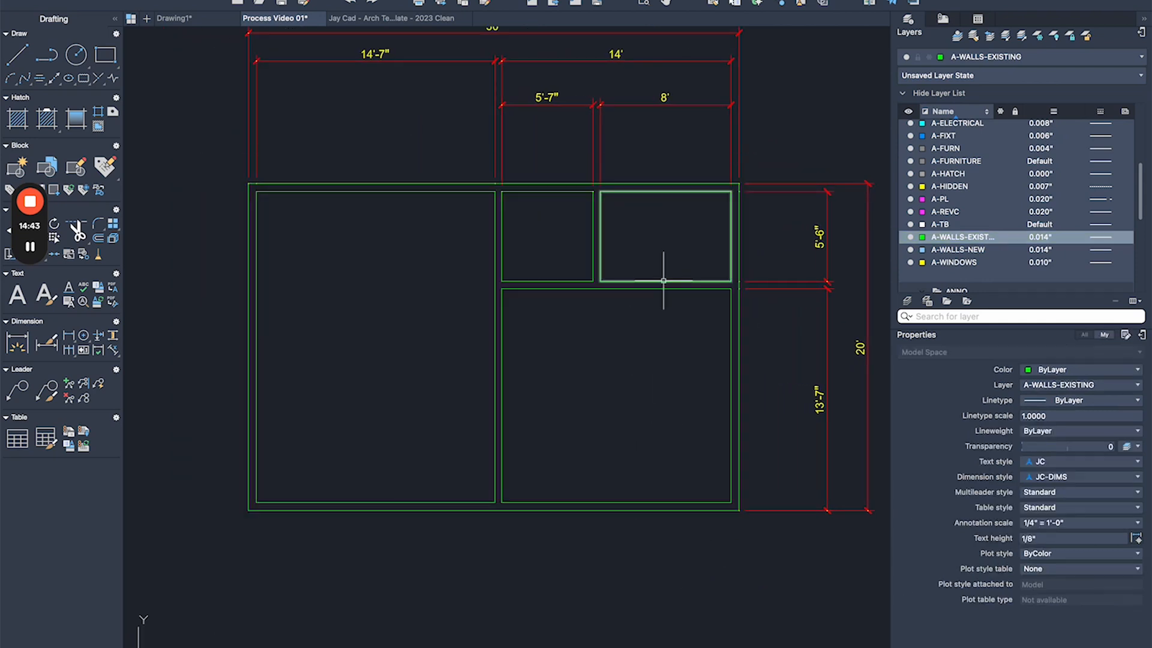
click(559, 289)
key(Escape)
click(495, 279)
key(Escape)
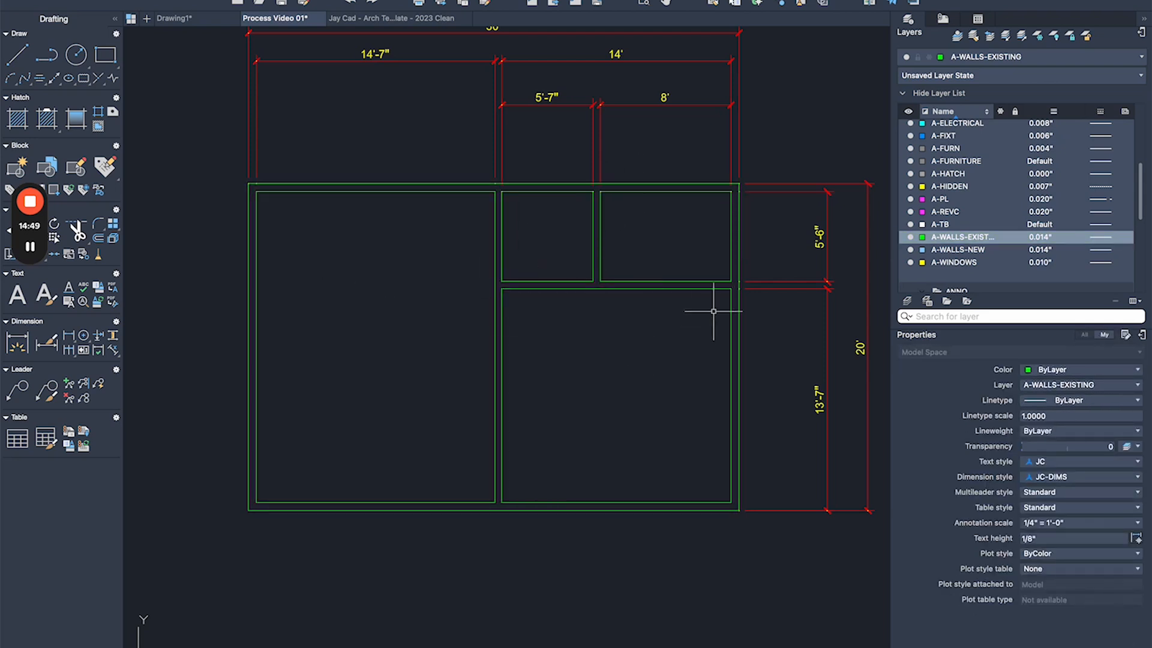
middle_drag(709, 323, 667, 323)
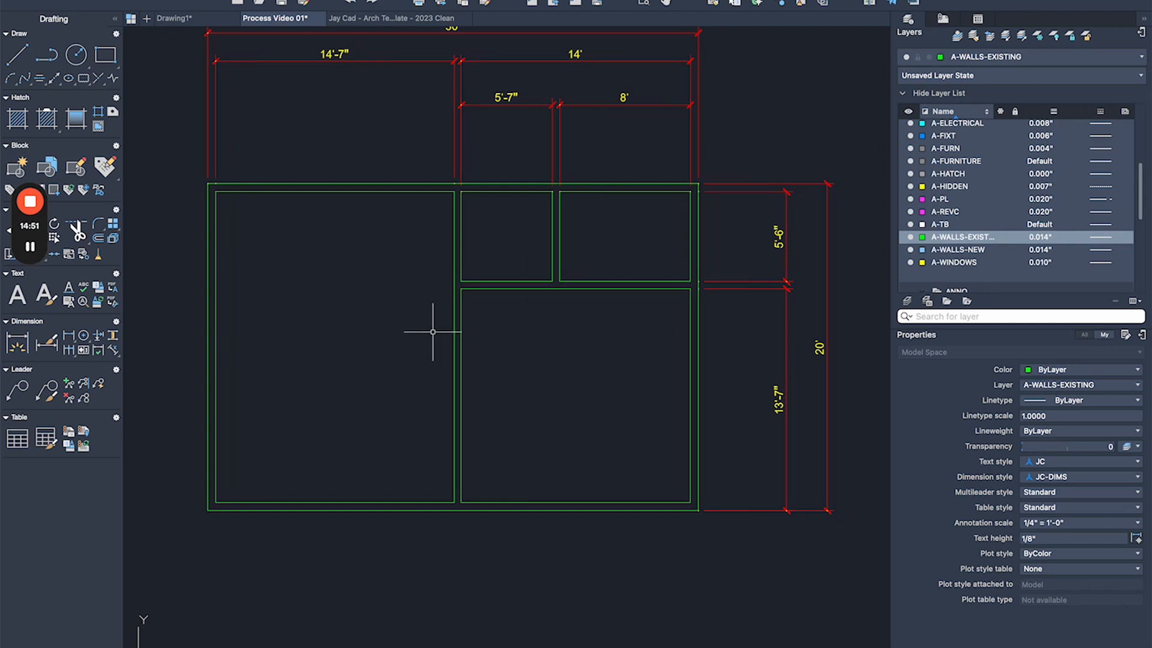
middle_drag(356, 323, 457, 327)
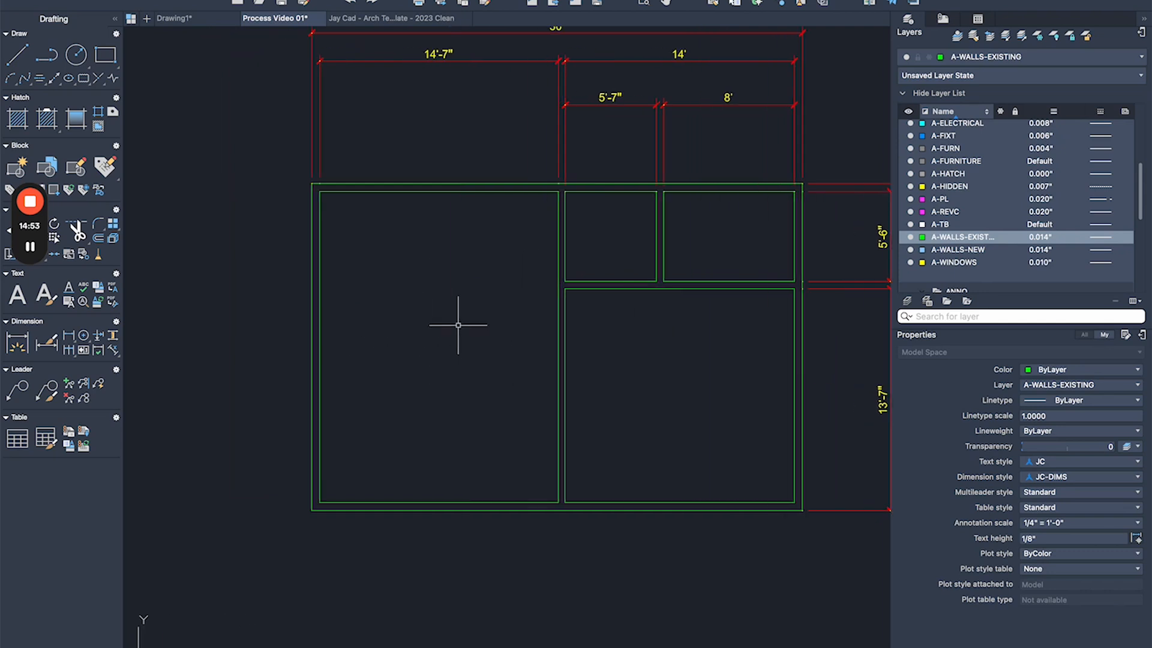
scroll(444, 322, down, 2)
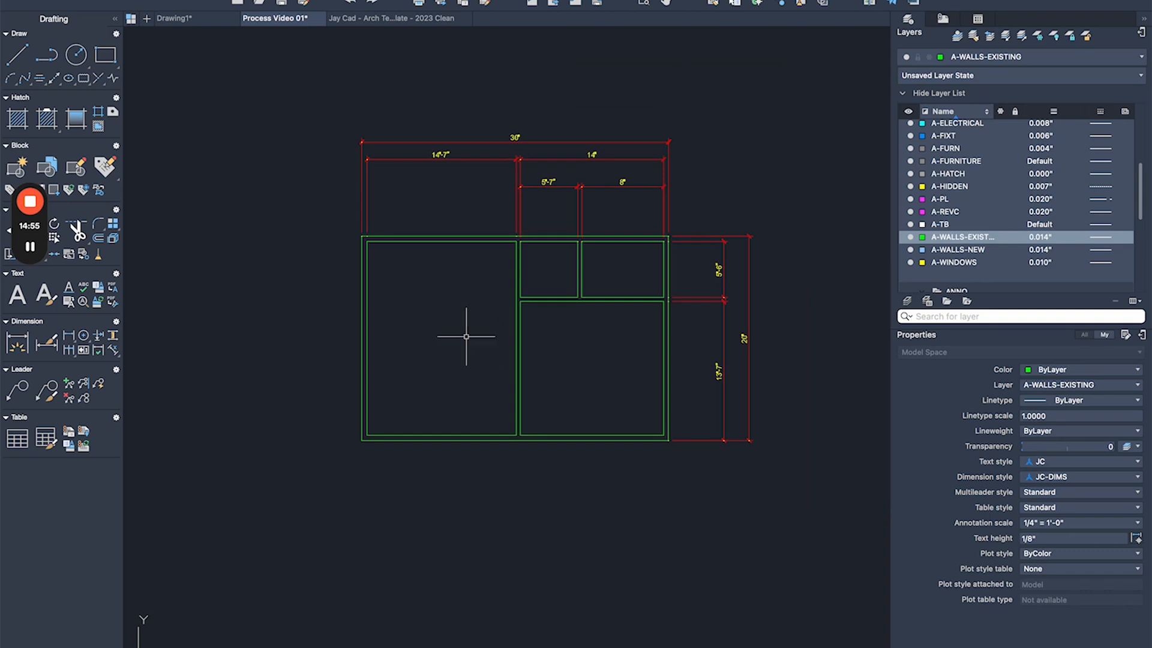
scroll(444, 360, up, 2)
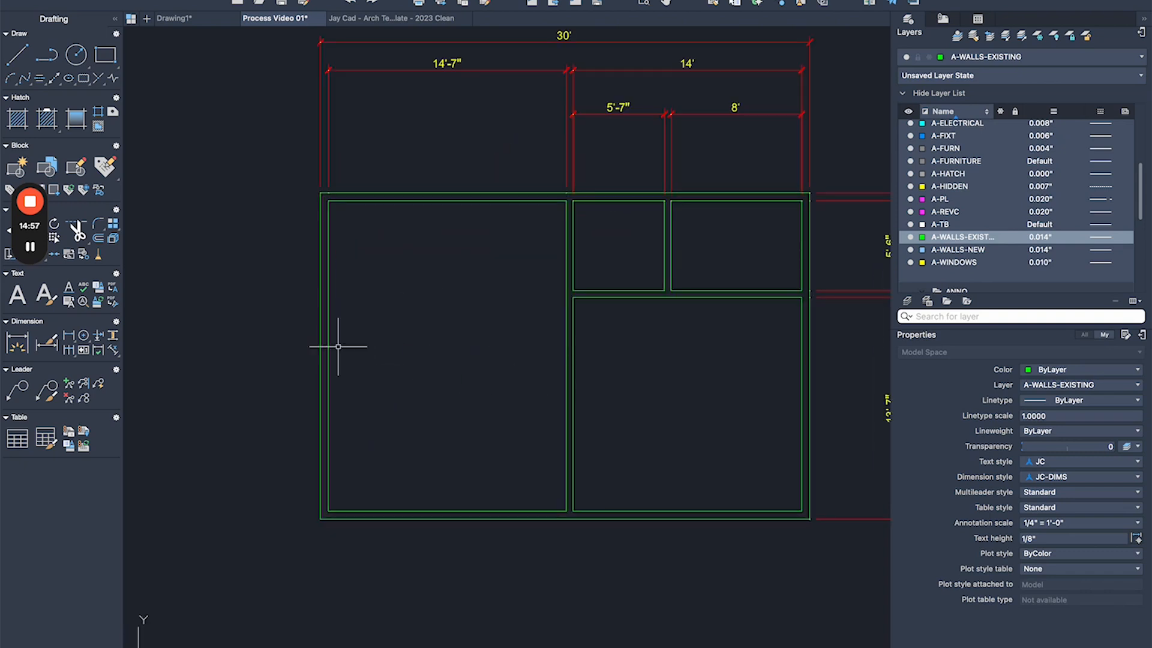
scroll(358, 329, down, 2)
middle_drag(357, 330, 461, 289)
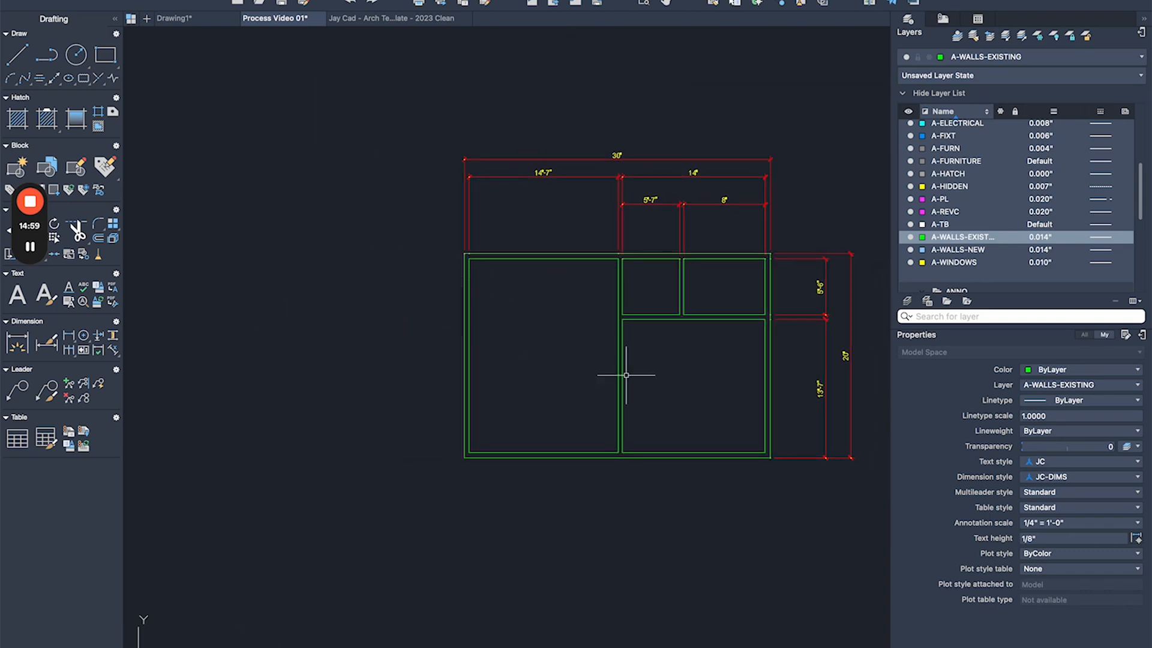
- Draw a 5' horizontal line outward from the midpoint of the left exterior wall
scroll(475, 322, up, 2)
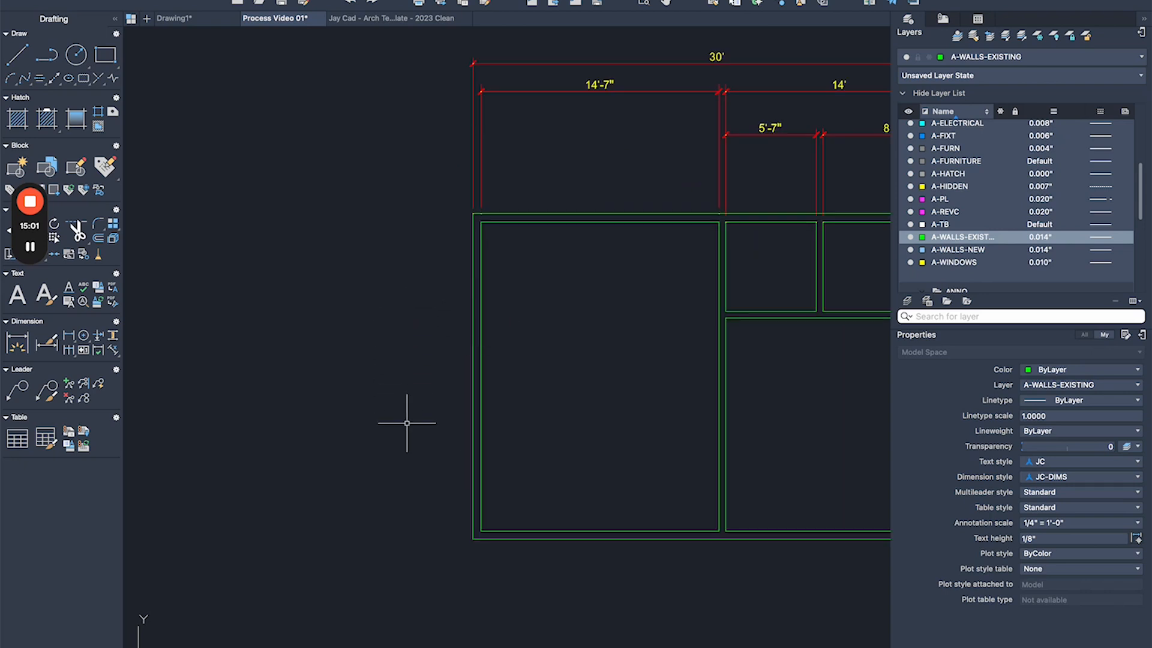
text(l)
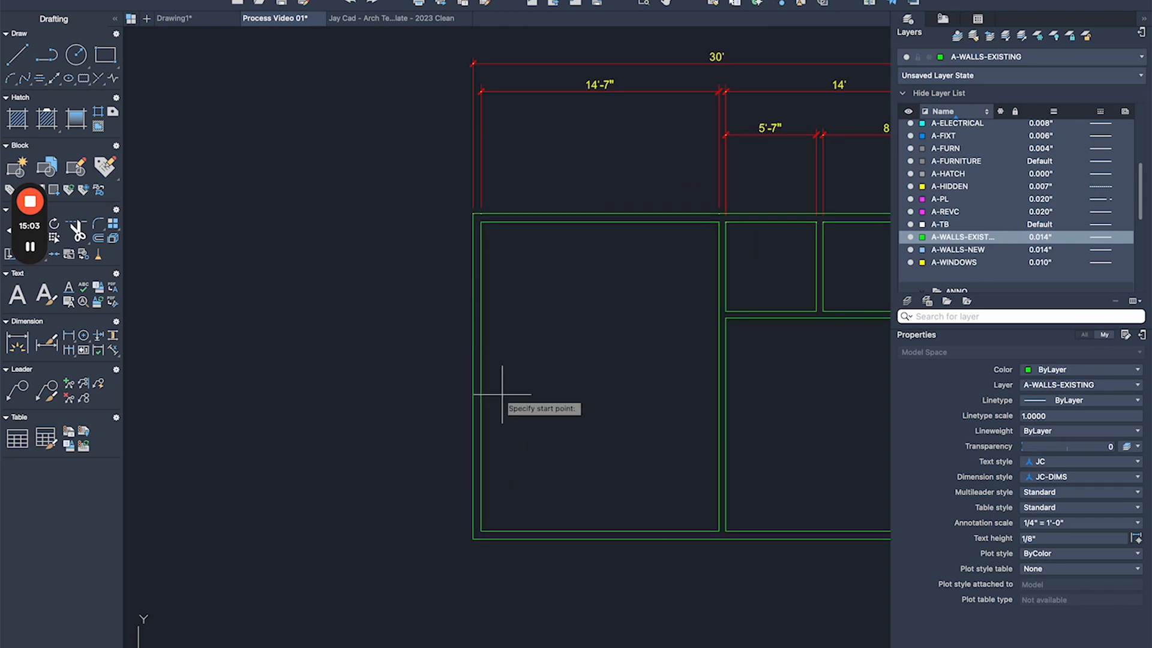
key(Return)
scroll(474, 376, up, 4)
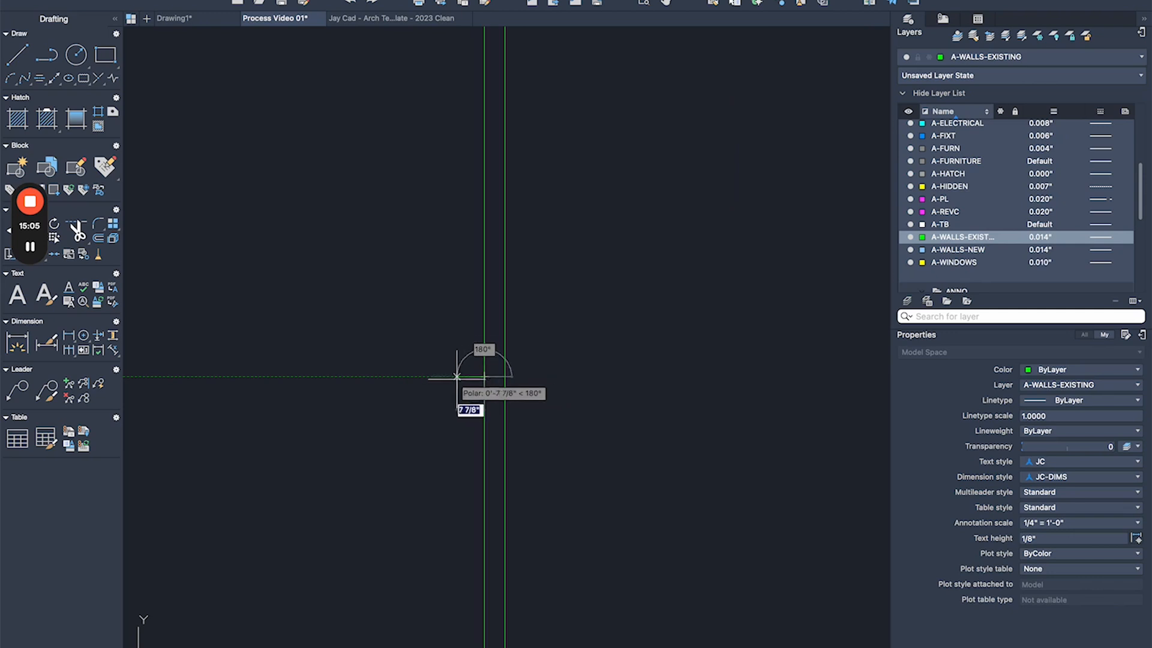
scroll(450, 380, down, 2)
text(5')
key(Return)
key(Return)
scroll(414, 300, down, 2)
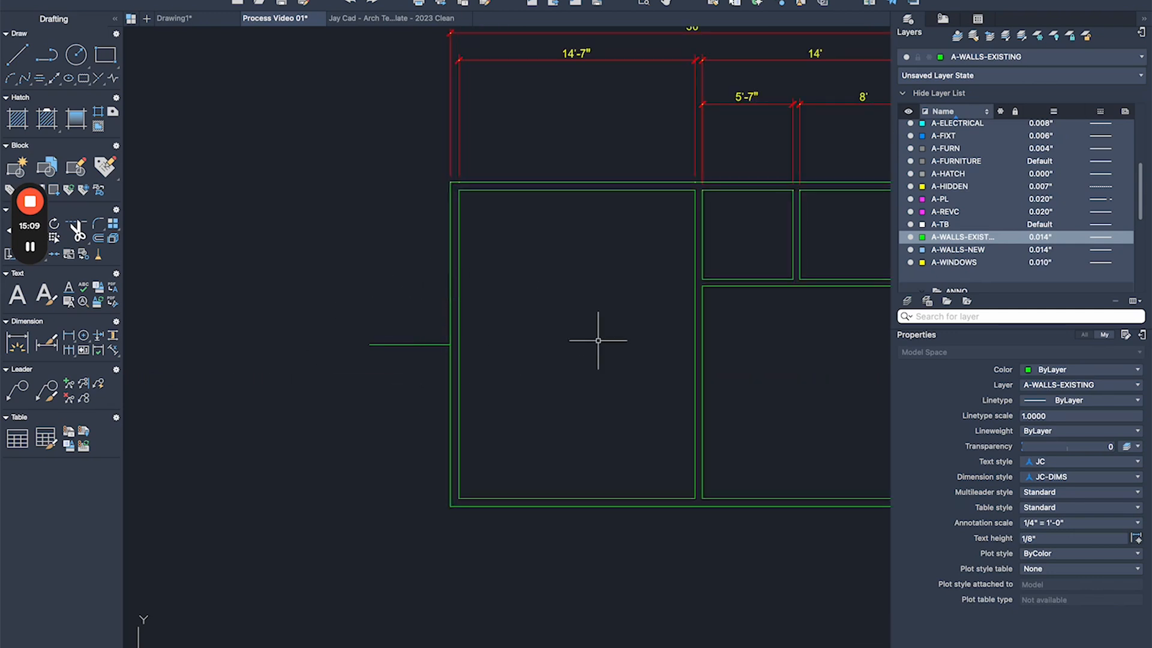
- Review which object snap modes are enabled
shift+right_click(883, 606)
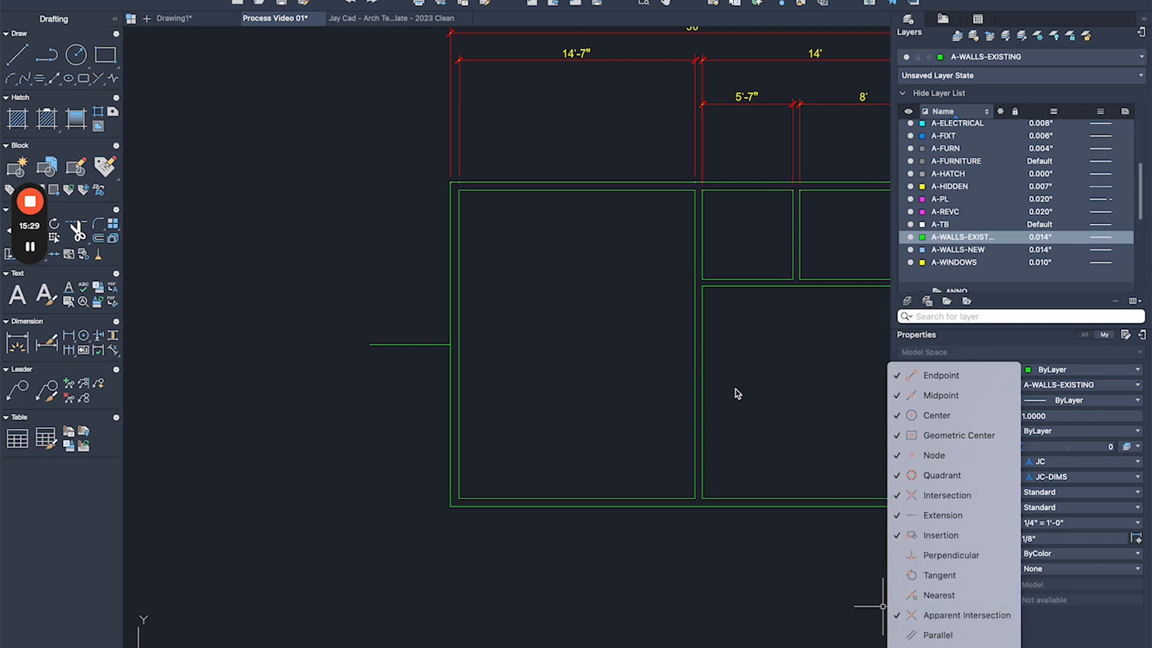
click(558, 442)
middle_drag(629, 343, 518, 345)
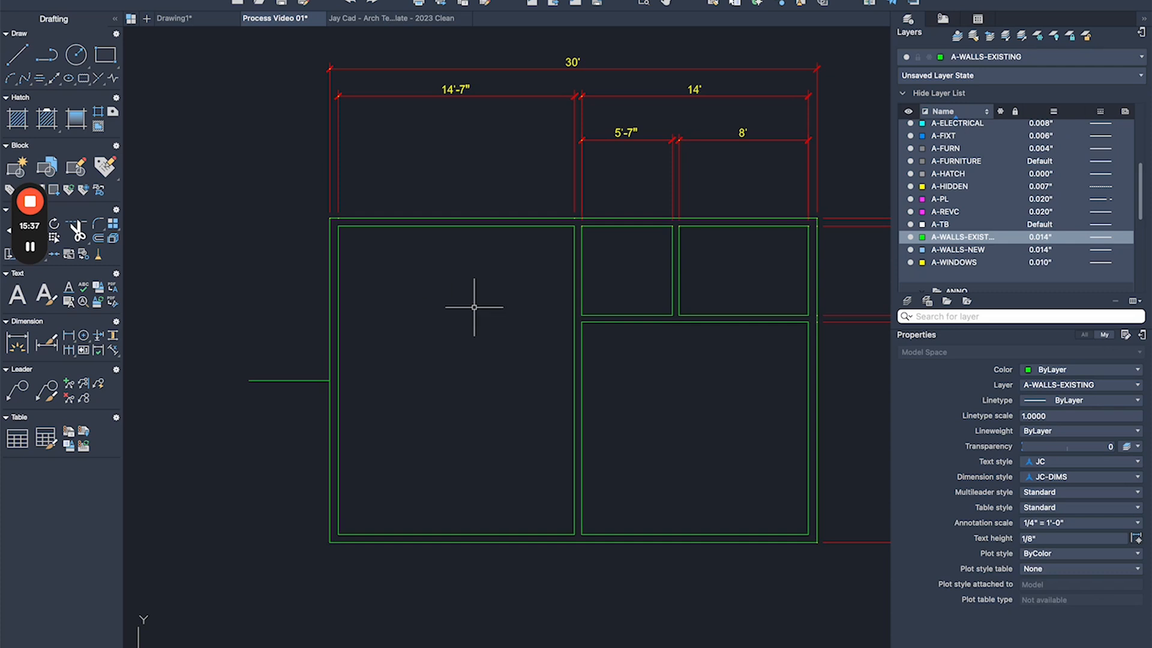
mouse_move(260, 304)
middle_down()
mouse_move(270, 317)
mouse_move(374, 299)
middle_up()
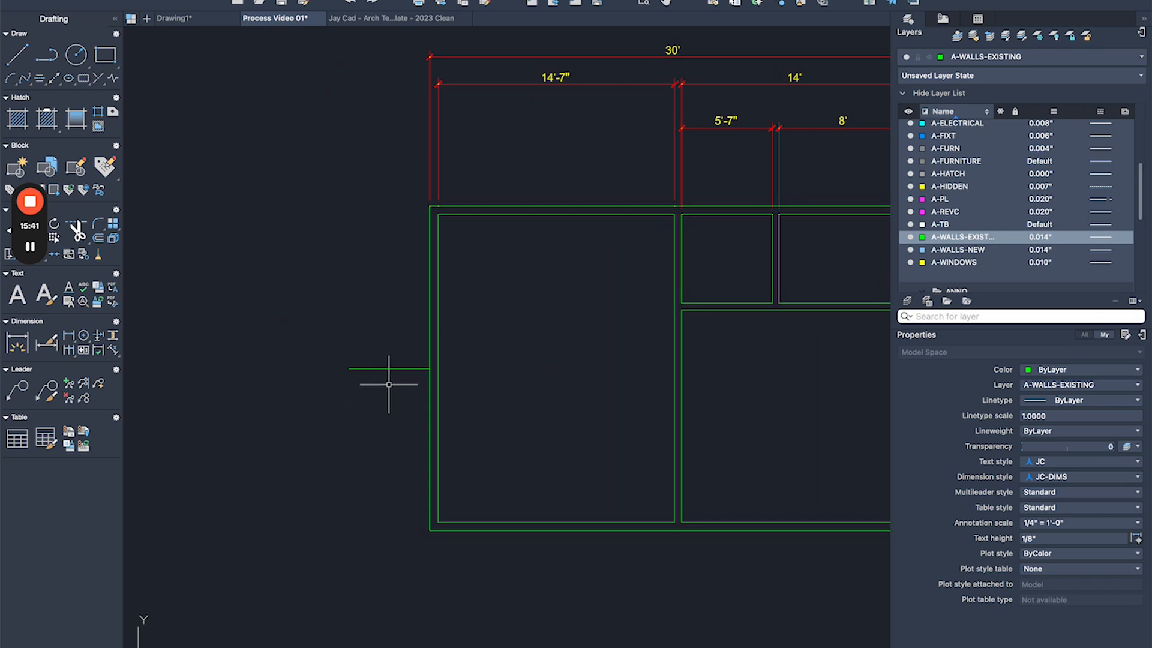
- Check the length of the line projecting from the left exterior wall with a temporary linear dimension
click(416, 342)
click(358, 422)
key(Escape)
key(space)
click(429, 368)
click(348, 369)
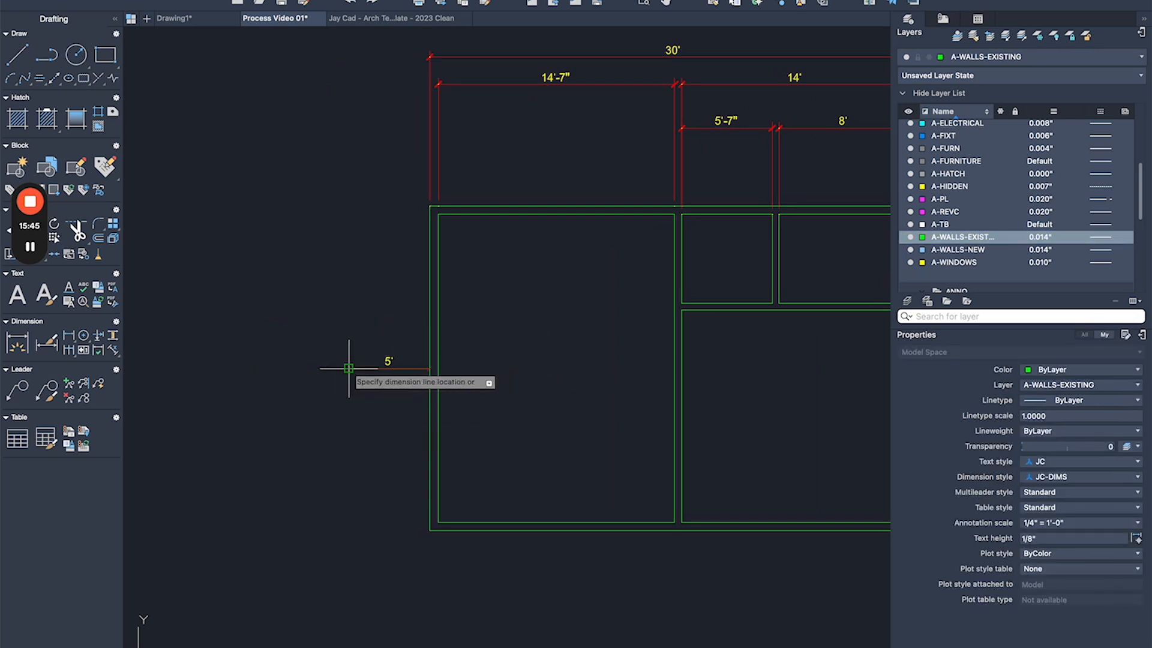
key(Escape)
- Offset the projecting line 4' both above and below
text(o)
key(space)
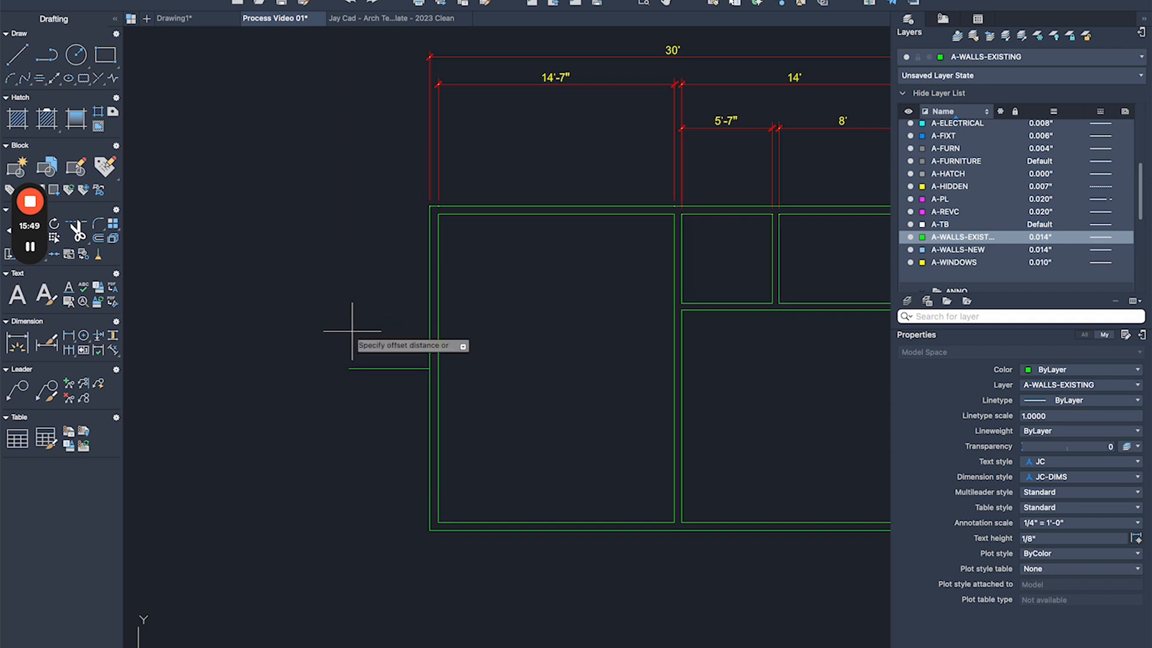
text(4)
key(Return)
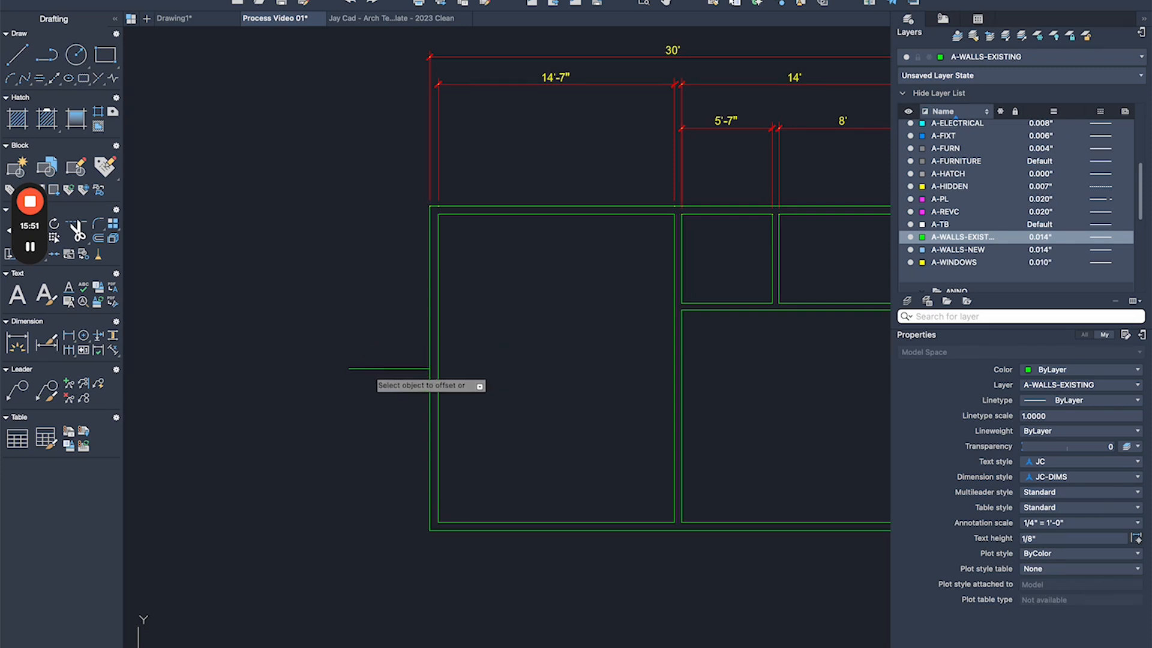
click(372, 367)
click(367, 398)
- Connect the outer ends of the two offset lines with a vertical line and delete the middle line
text(l)
key(space)
click(349, 303)
click(348, 432)
key(Return)
click(372, 368)
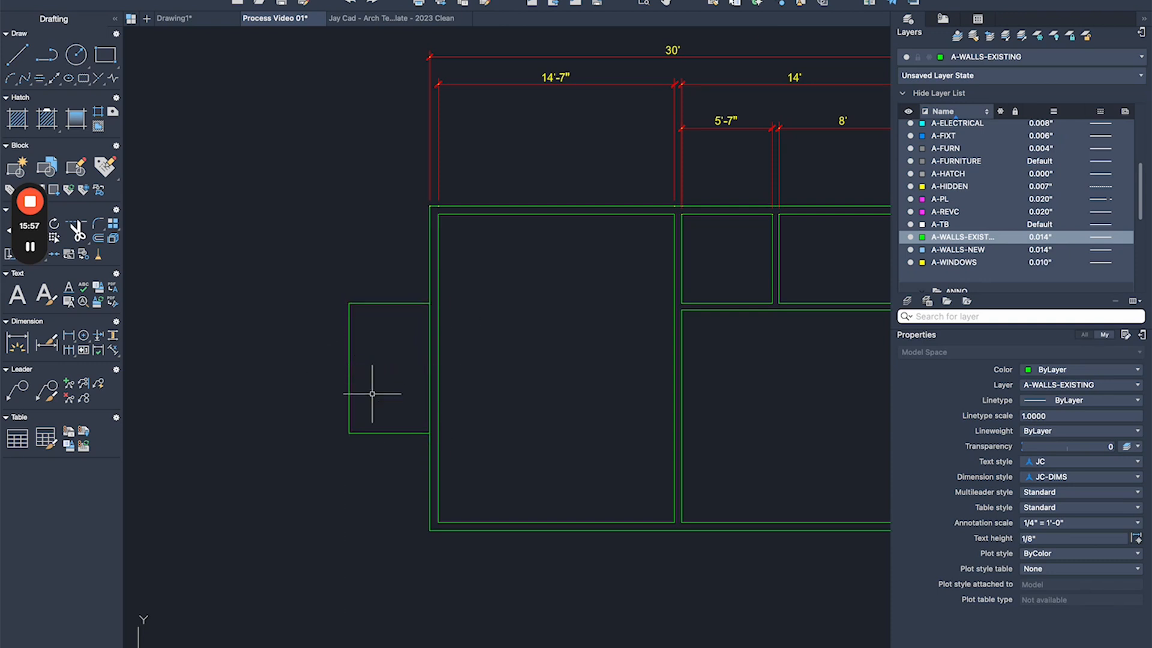
- Offset the bump-out outline 6" inward to form its inner wall line
drag(368, 267, 356, 451)
key(Escape)
key(o)
key(space)
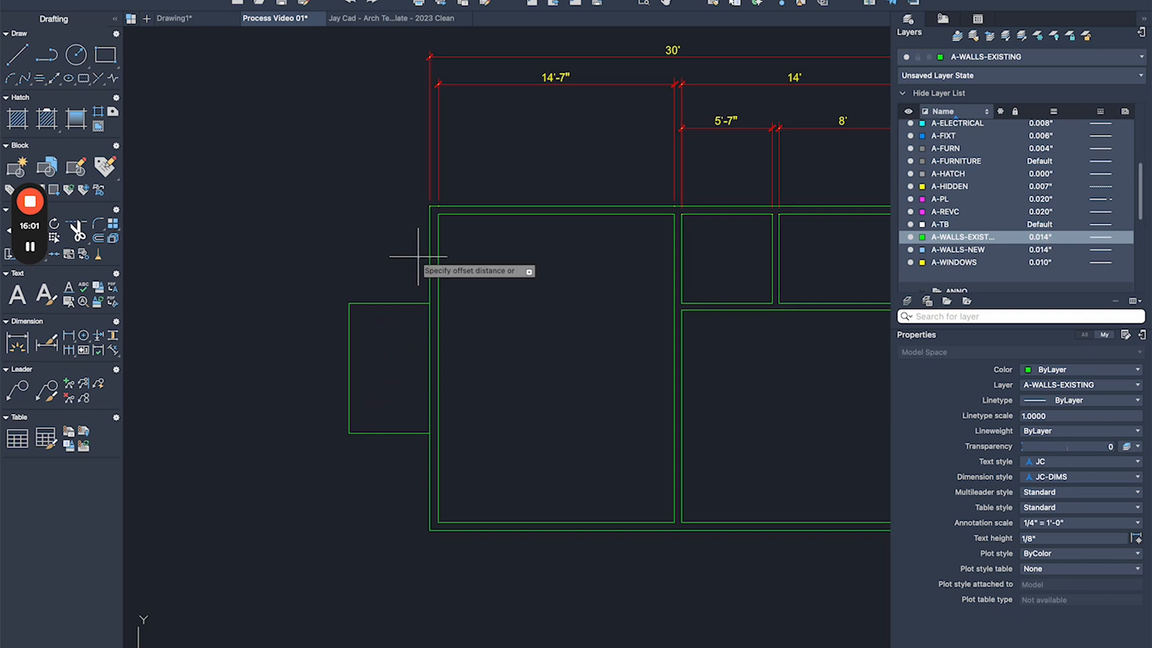
text(6)
key(Return)
click(387, 303)
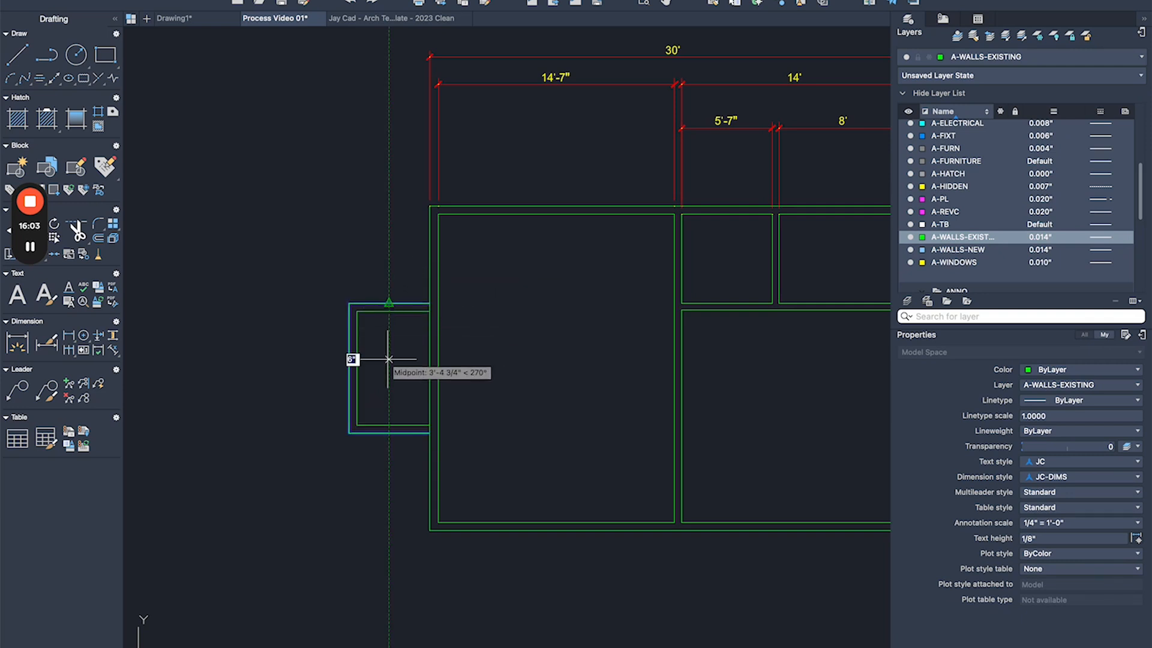
click(388, 358)
- Extend the bump-out's inner horizontal lines to the inner face of the left exterior wall
scroll(401, 354, up, 2)
text(ex)
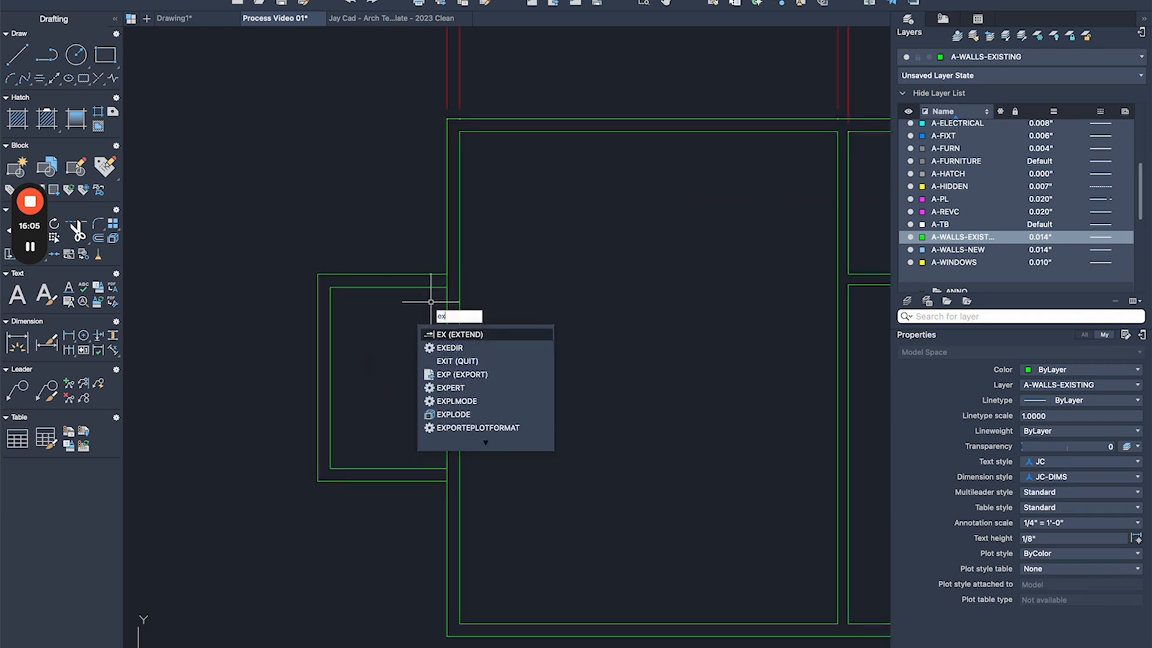
key(Return)
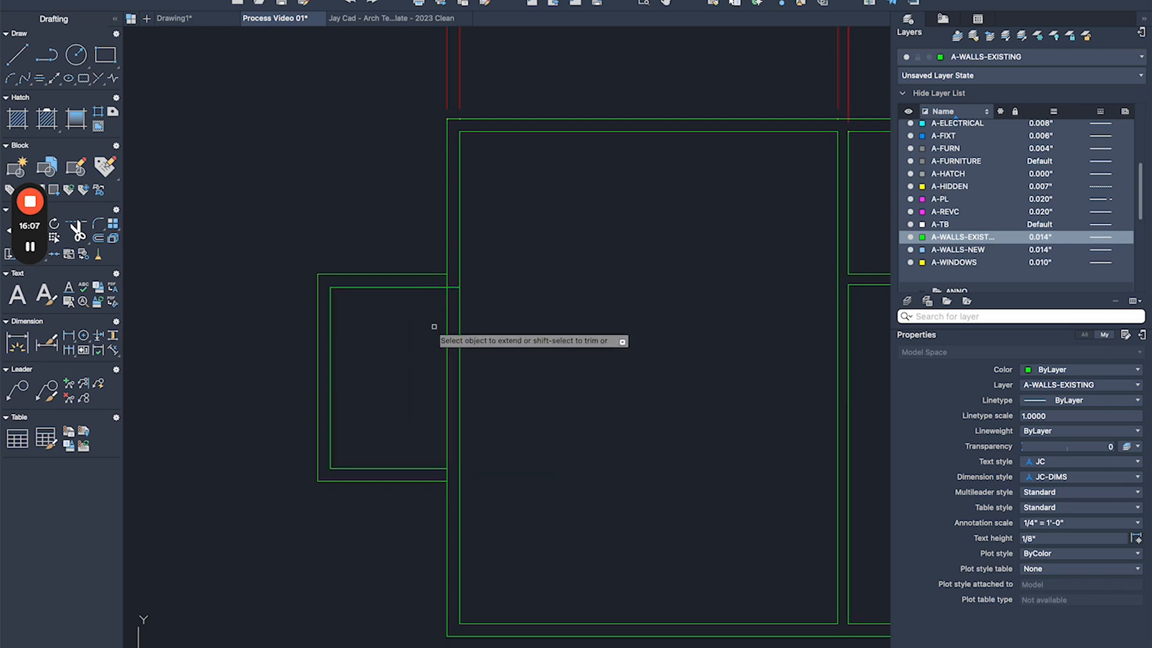
click(417, 468)
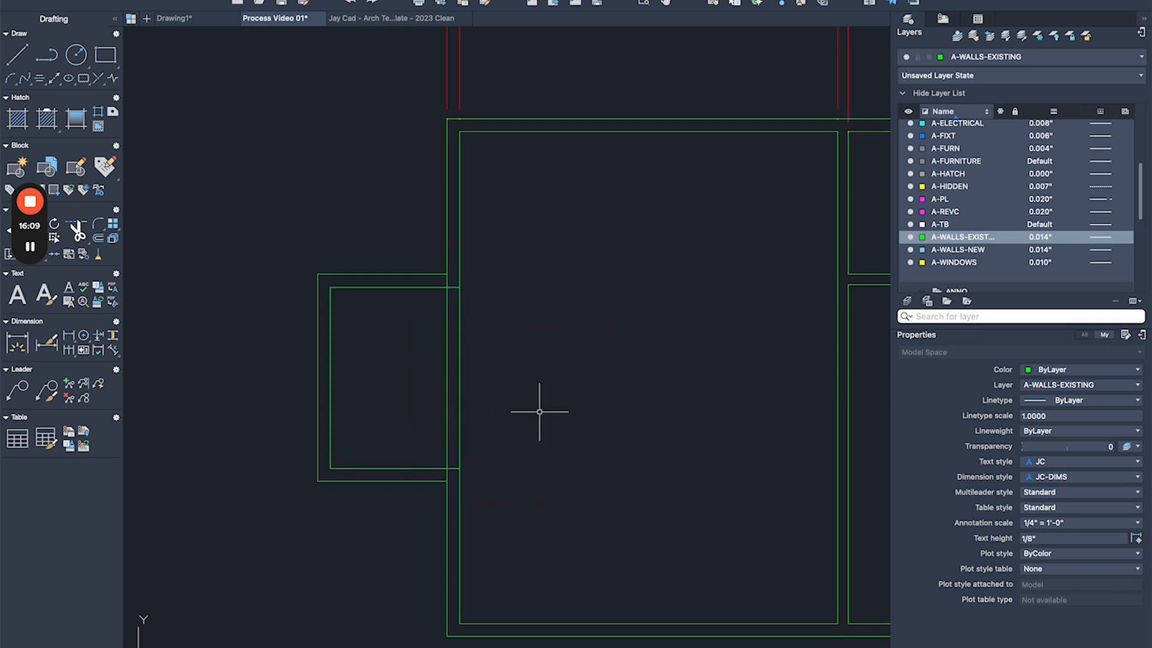
- Trim the left exterior wall lines out of the bump-out opening and clean up both wall junctions
drag(606, 331, 398, 342)
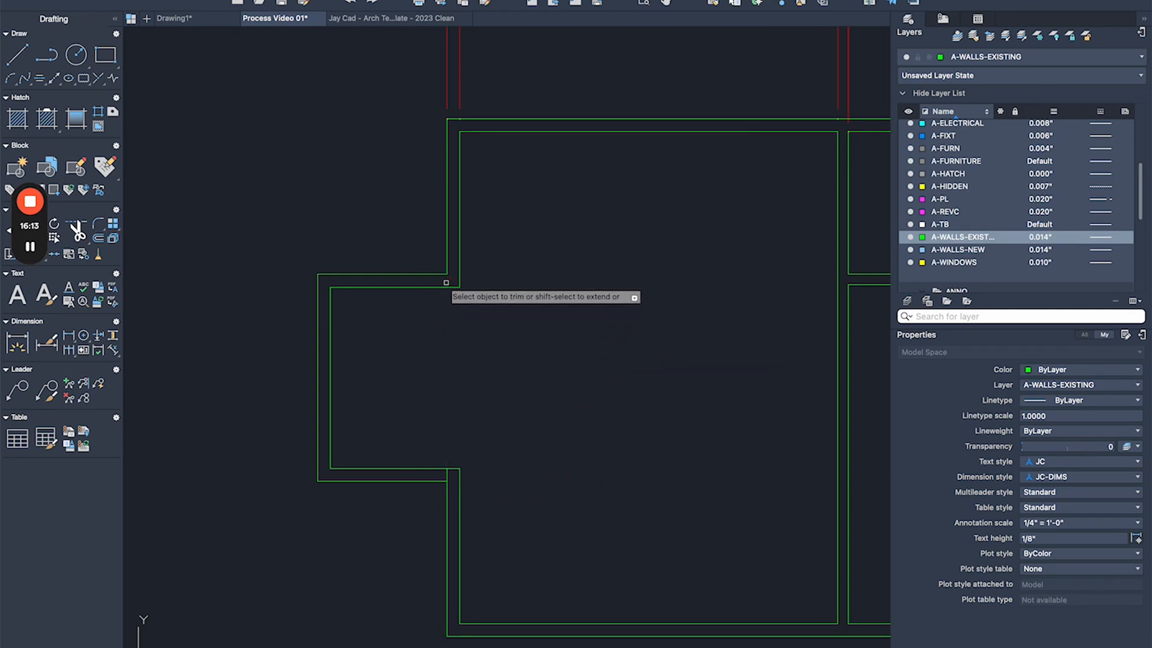
click(447, 475)
scroll(449, 461, down, 3)
key(Escape)
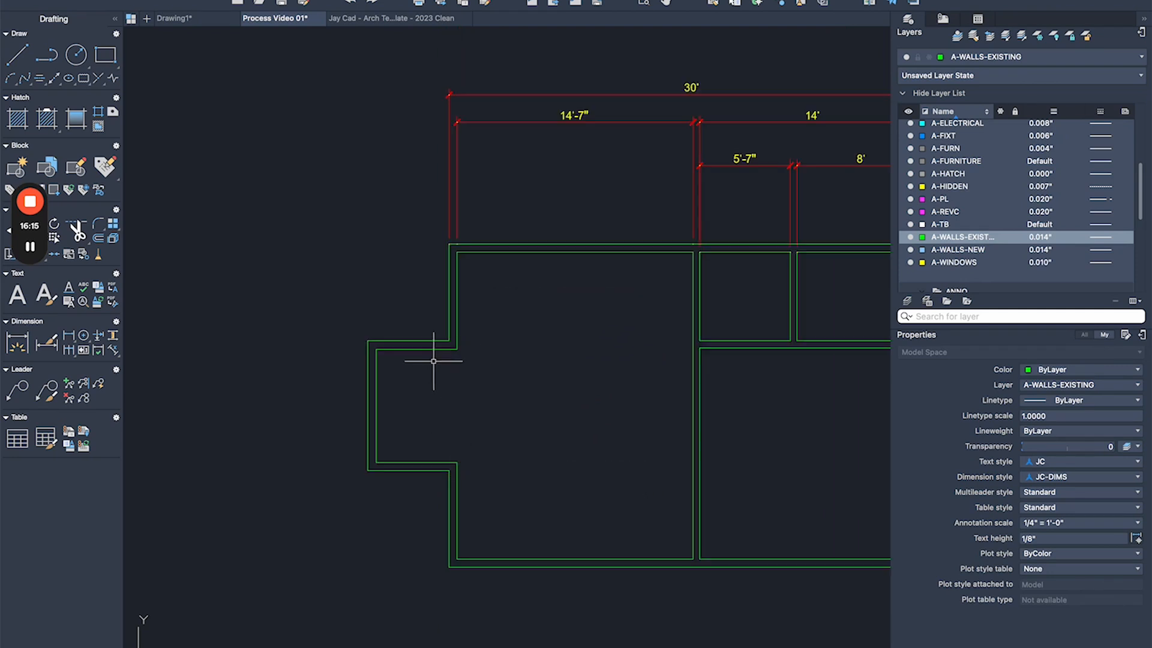
drag(501, 322, 306, 560)
key(Escape)
click(470, 300)
key(Escape)
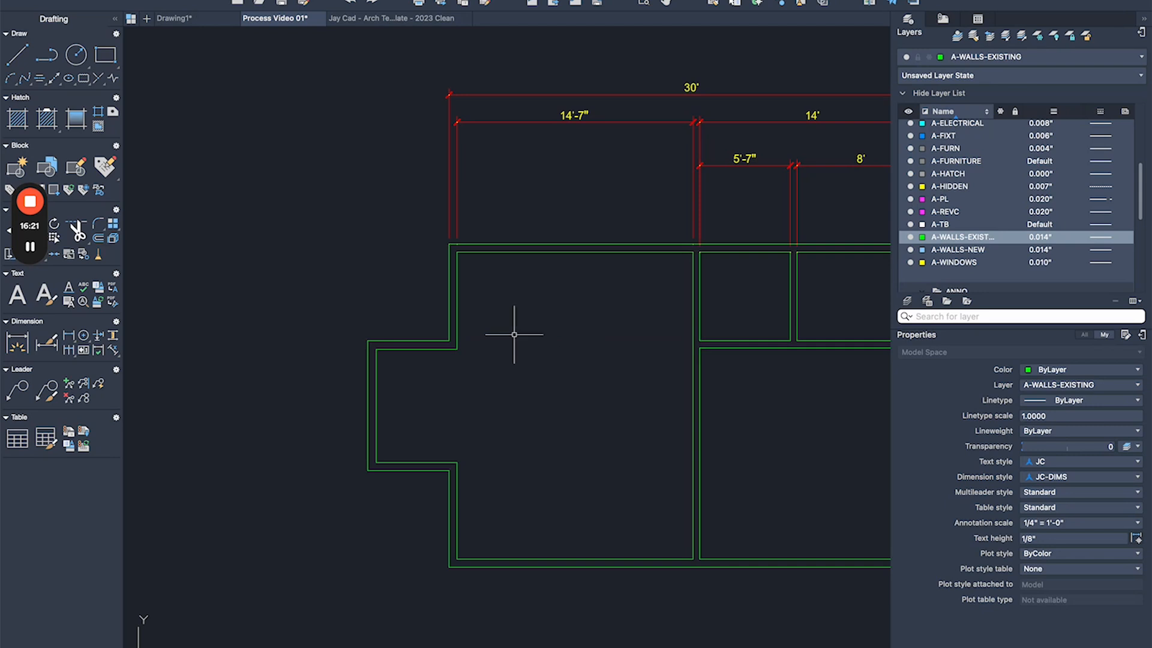
- Dimension the vertical distance from the upper-left exterior corner to the bump-out's upper edge, placed beside the plan's left side
middle_drag(505, 327, 440, 315)
scroll(417, 291, up, 2)
key(space)
click(381, 248)
click(301, 346)
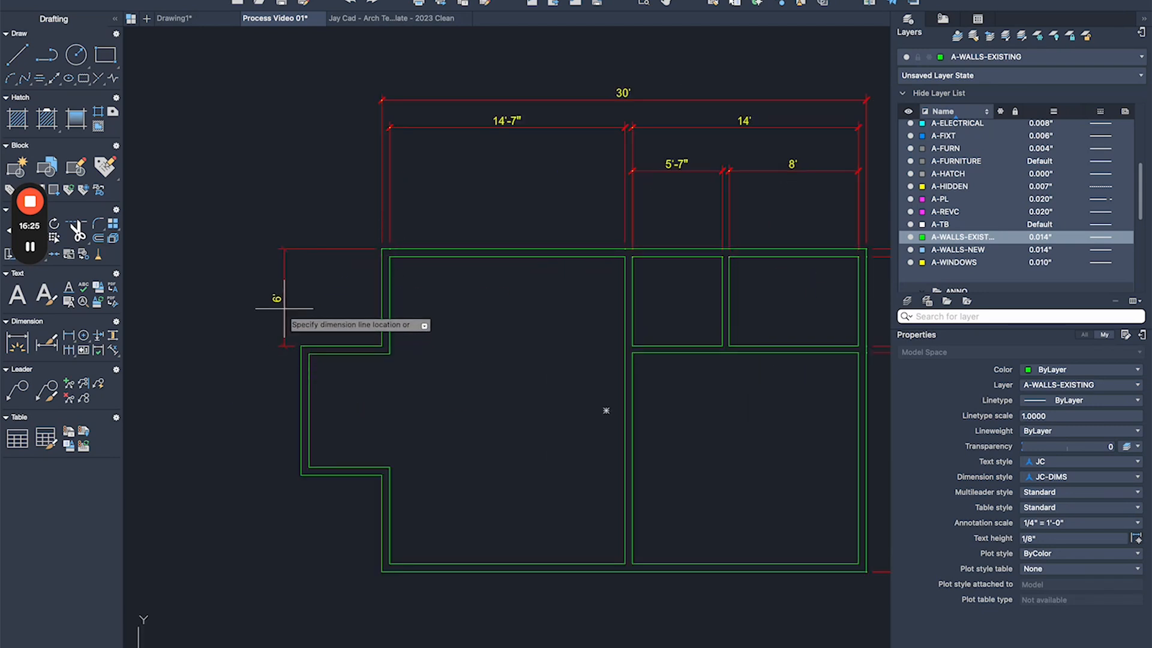
click(254, 291)
middle_drag(308, 288, 458, 201)
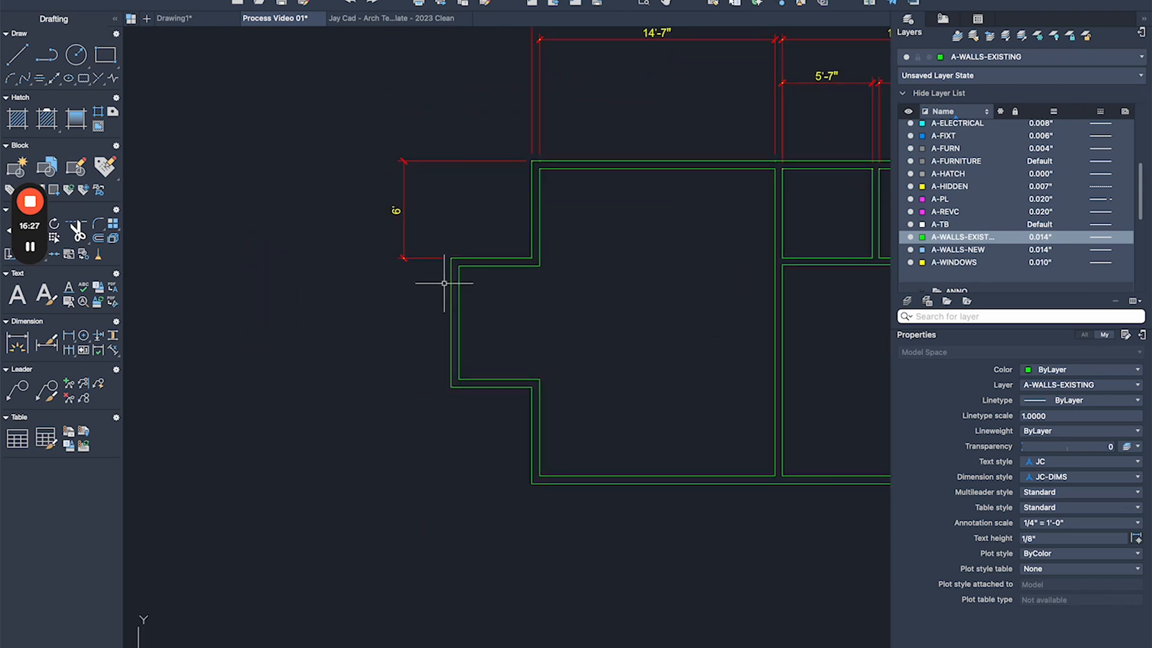
- Dimension the bump-out's outer vertical side, aligned with the dimension above it
key(space)
click(451, 258)
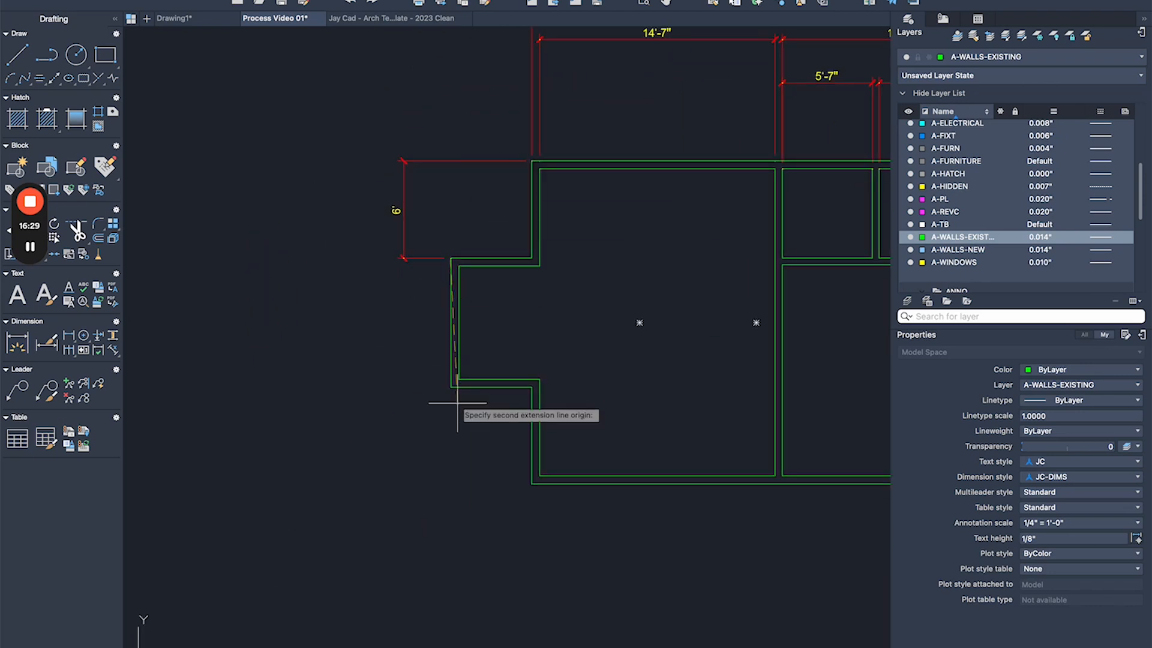
click(451, 387)
scroll(412, 240, up, 3)
click(384, 240)
scroll(379, 300, down, 3)
- Dimension the vertical distance from the bump-out's lower edge to the lower-left exterior corner, aligned with the other left-side dimensions
key(space)
click(510, 477)
click(430, 379)
scroll(385, 445, up, 2)
scroll(380, 387, up, 2)
click(383, 270)
scroll(372, 270, down, 3)
middle_drag(474, 211, 247, 401)
middle_drag(393, 348, 443, 348)
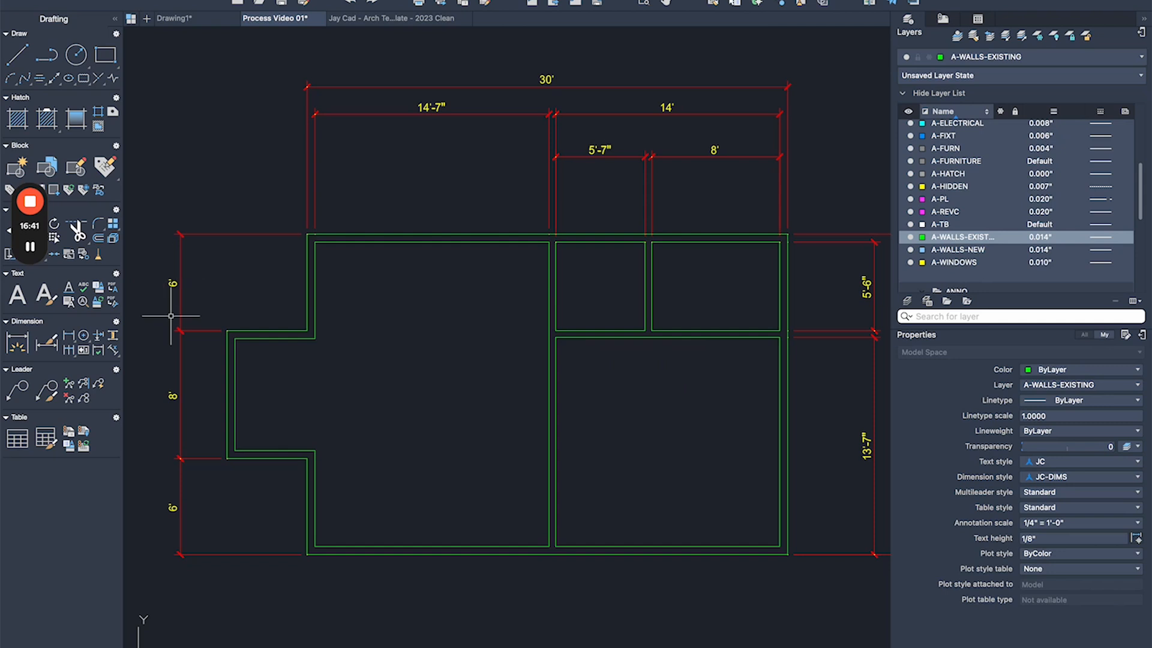
- Dimension the bump-out's depth above the plan, in line with the 30' dimension
middle_drag(450, 354, 439, 274)
scroll(549, 383, down, 2)
scroll(360, 171, up, 2)
key(space)
click(417, 279)
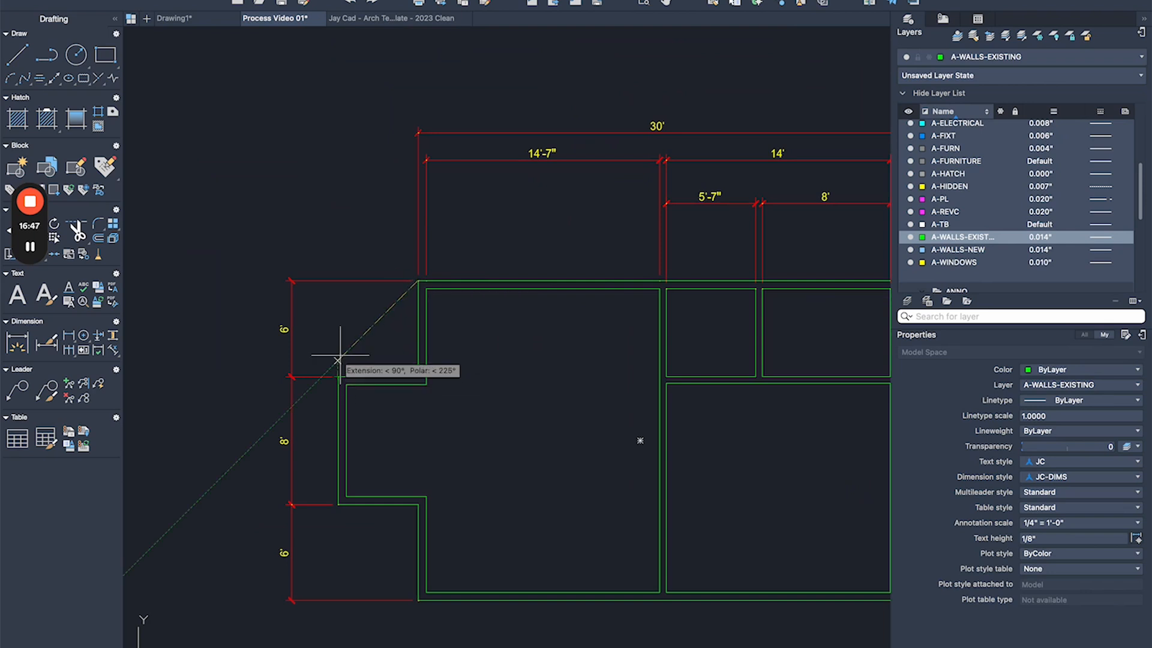
click(337, 281)
scroll(418, 120, up, 2)
click(420, 157)
scroll(349, 288, down, 3)
- Add an overall width dimension from the bump-out's outer face to the right exterior wall, above the other dimensions
key(space)
click(297, 383)
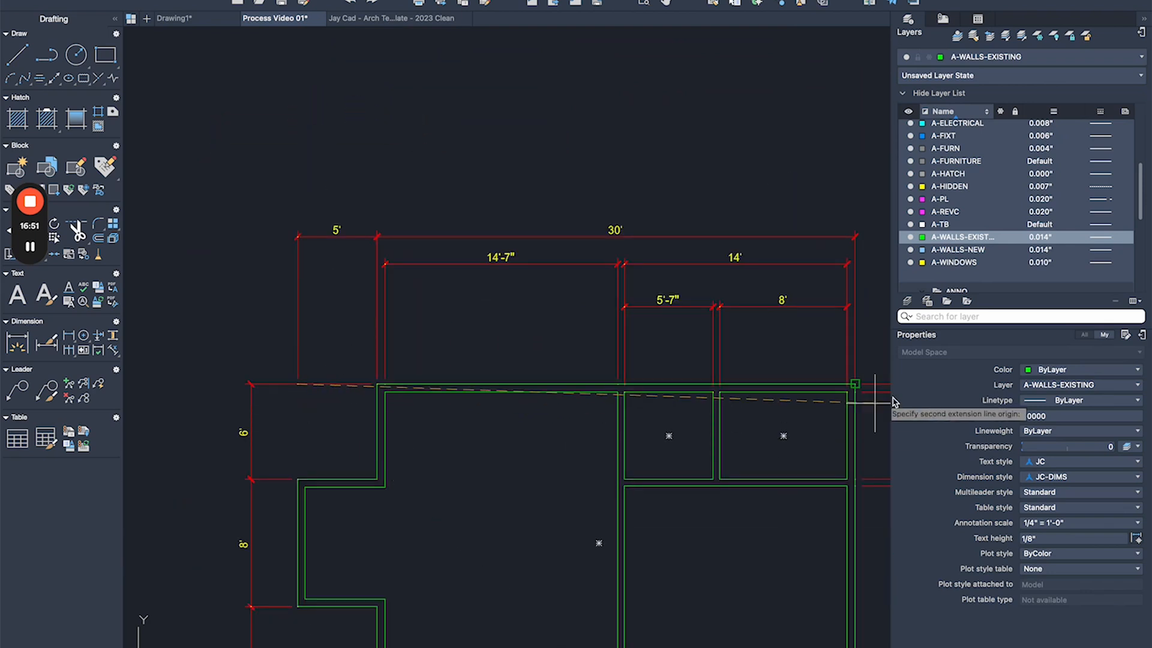
click(855, 383)
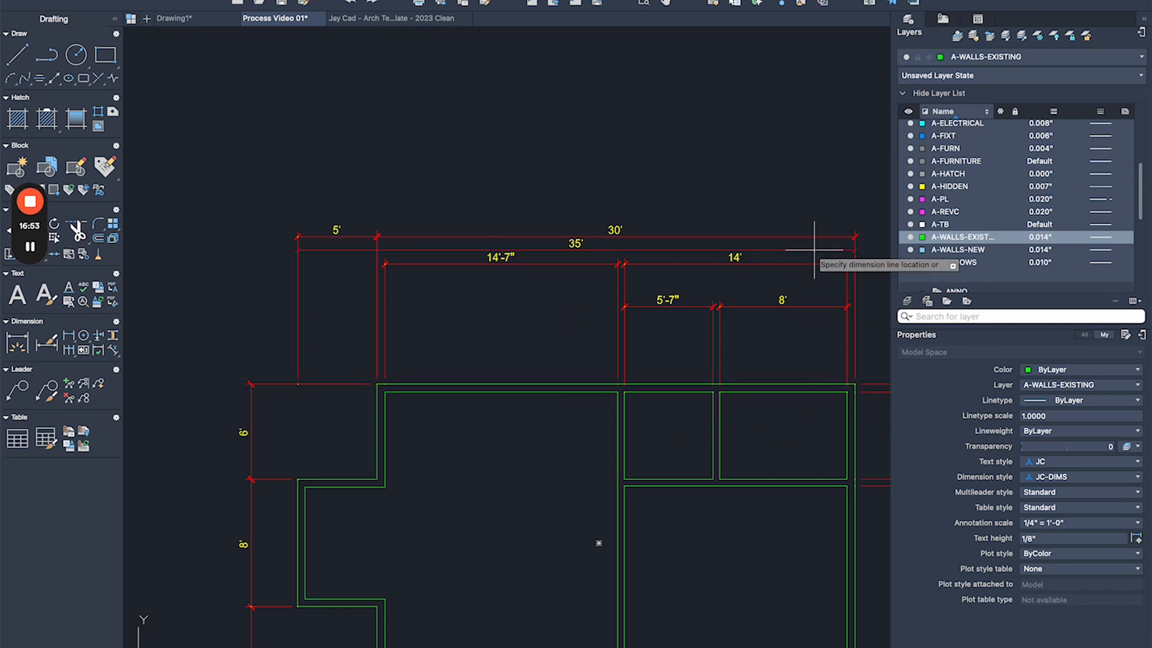
click(797, 203)
middle_drag(751, 220, 599, 152)
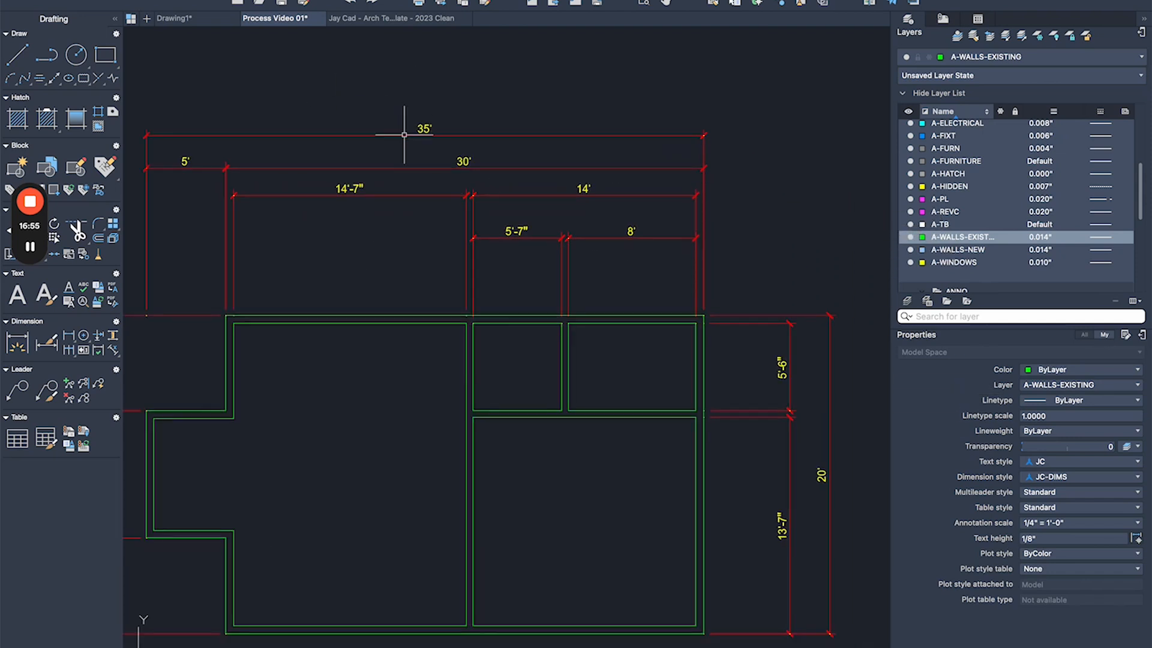
scroll(442, 160, down, 2)
scroll(483, 174, up, 2)
scroll(591, 180, down, 2)
scroll(680, 138, up, 2)
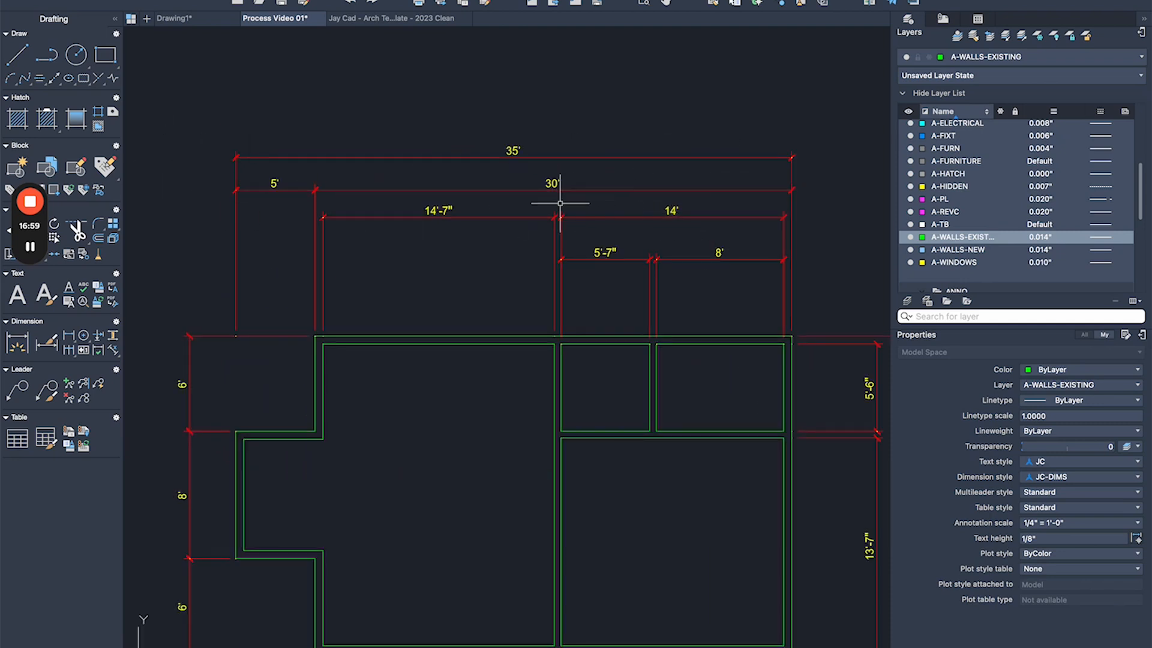
scroll(659, 262, up, 2)
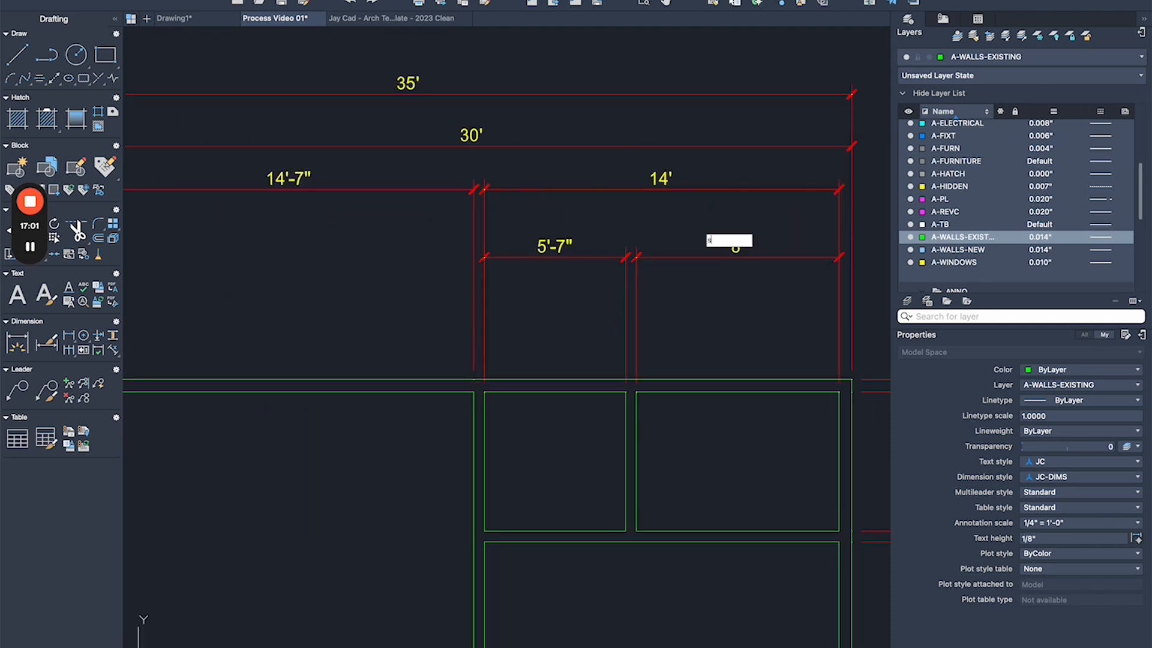
scroll(689, 304, down, 2)
scroll(679, 308, down, 2)
middle_drag(425, 348, 471, 263)
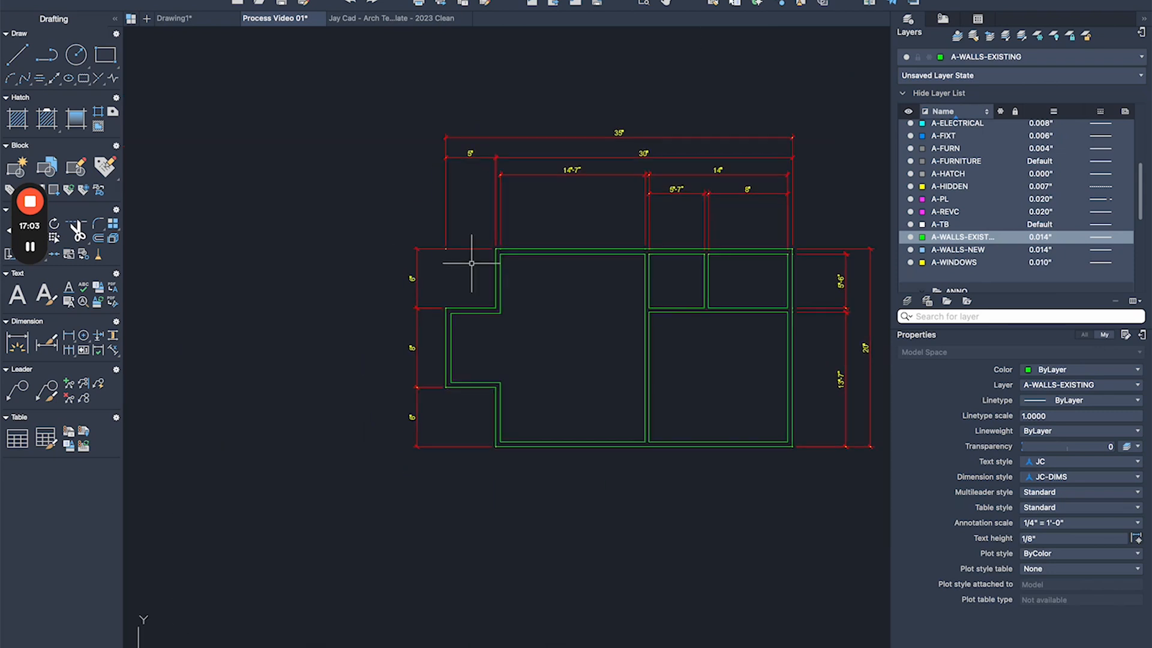
- Shorten the upper extension line of the top left-side dimension by stretching its origin into line with the bump-out's outer face
scroll(479, 255, up, 2)
click(471, 248)
scroll(489, 251, up, 2)
click(501, 240)
click(375, 240)
scroll(391, 241, down, 4)
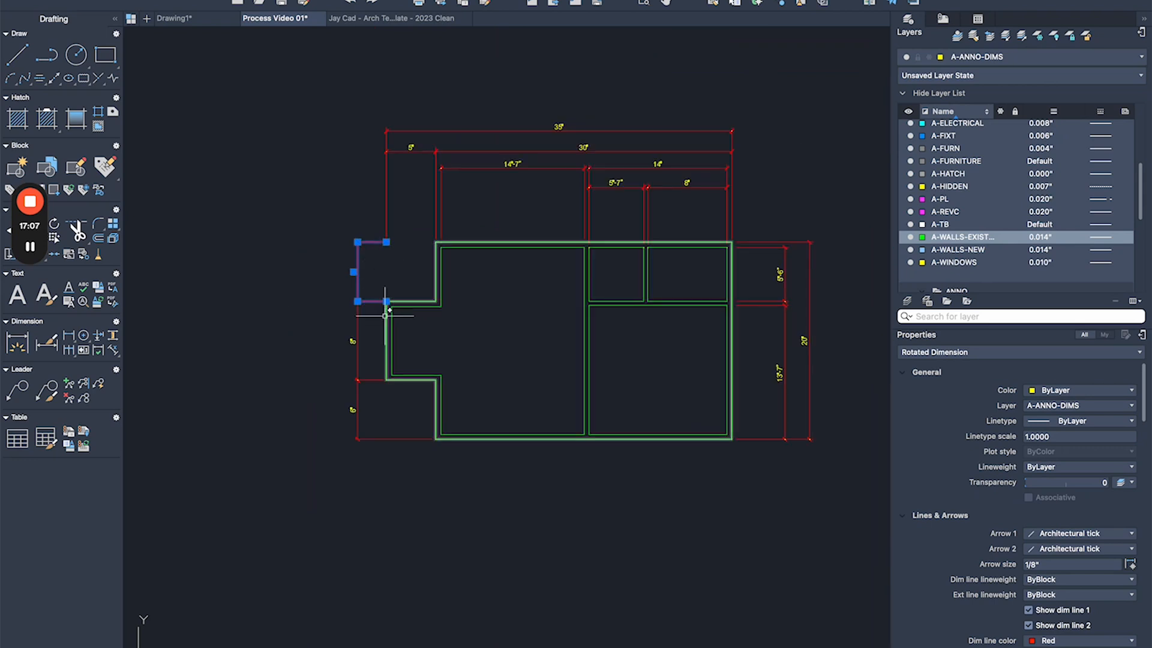
key(Escape)
- Shorten the lower extension line of the bottom left-side dimension by stretching its origin into line with the bump-out's outer face
middle_drag(389, 343, 437, 259)
scroll(437, 259, up, 2)
scroll(438, 261, up, 2)
middle_drag(475, 406, 484, 315)
scroll(485, 314, up, 2)
click(497, 365)
click(483, 492)
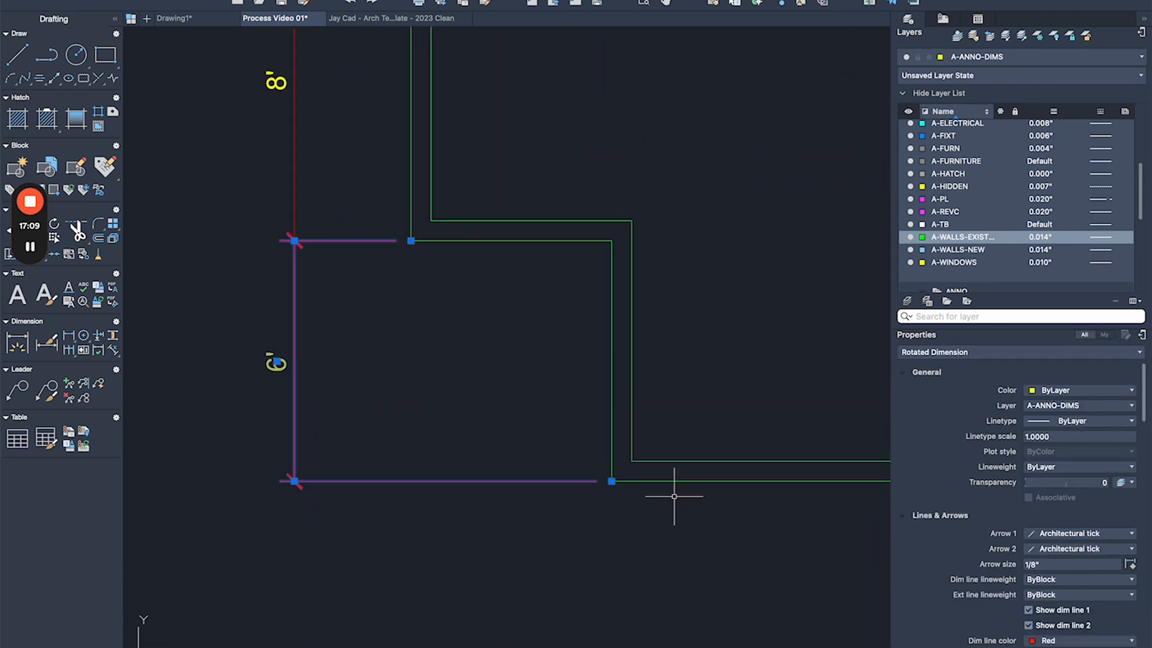
click(611, 480)
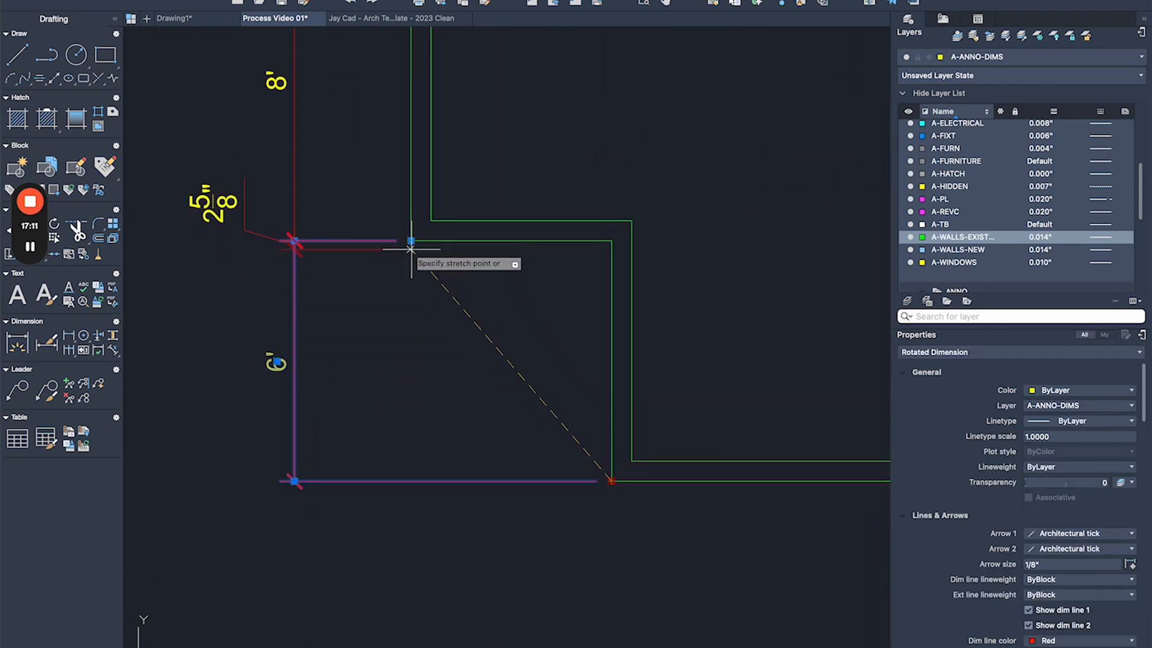
click(409, 435)
scroll(411, 456, down, 6)
key(Escape)
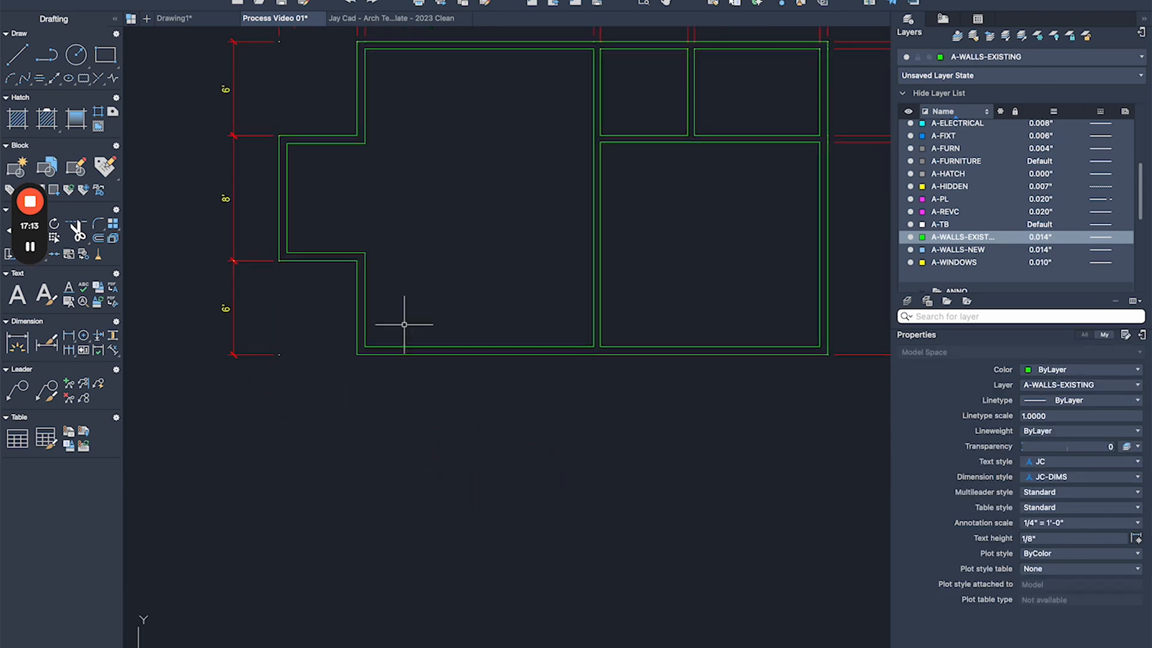
- Dimension the main building's lower exterior wall between its two corners, placed below the plan
scroll(647, 324, up, 2)
key(space)
click(685, 358)
middle_drag(169, 391, 276, 363)
click(324, 329)
click(316, 378)
- Dimension the bump-out's depth below the plan, in line with the main building's lower width dimension
key(space)
click(324, 330)
click(246, 330)
scroll(279, 356, up, 2)
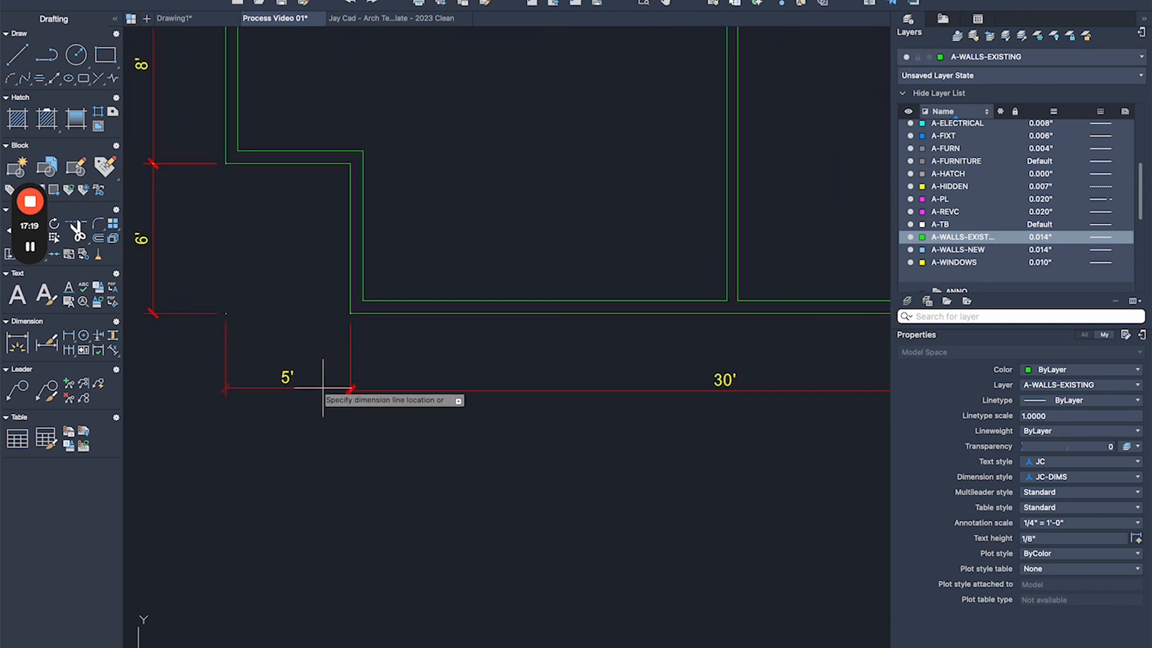
click(347, 383)
scroll(336, 363, down, 4)
middle_drag(359, 219, 384, 339)
scroll(486, 331, up, 3)
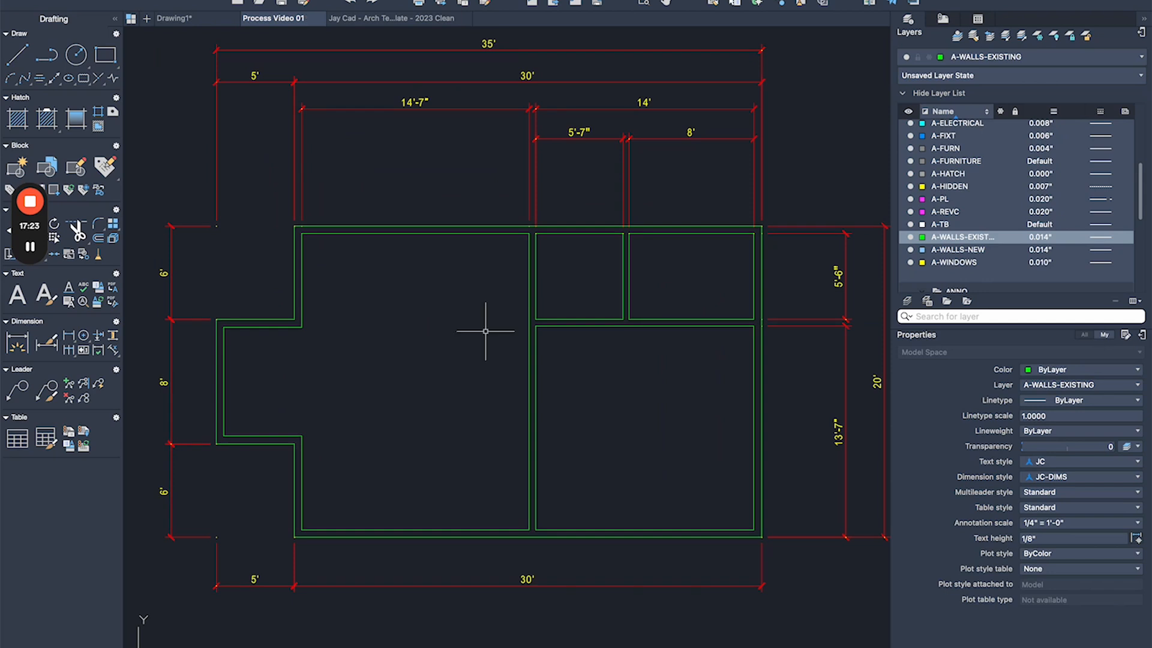
- Select the width dimension above the large left room and review its layer assignment and the available layers
middle_drag(351, 396, 447, 340)
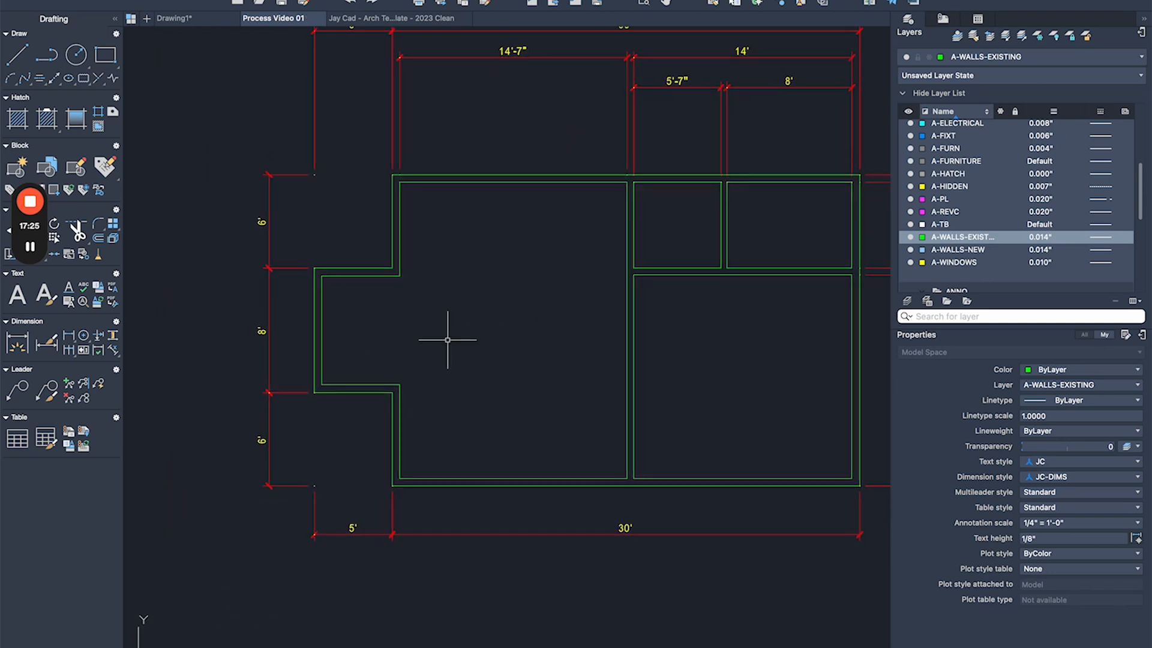
middle_drag(544, 270, 488, 305)
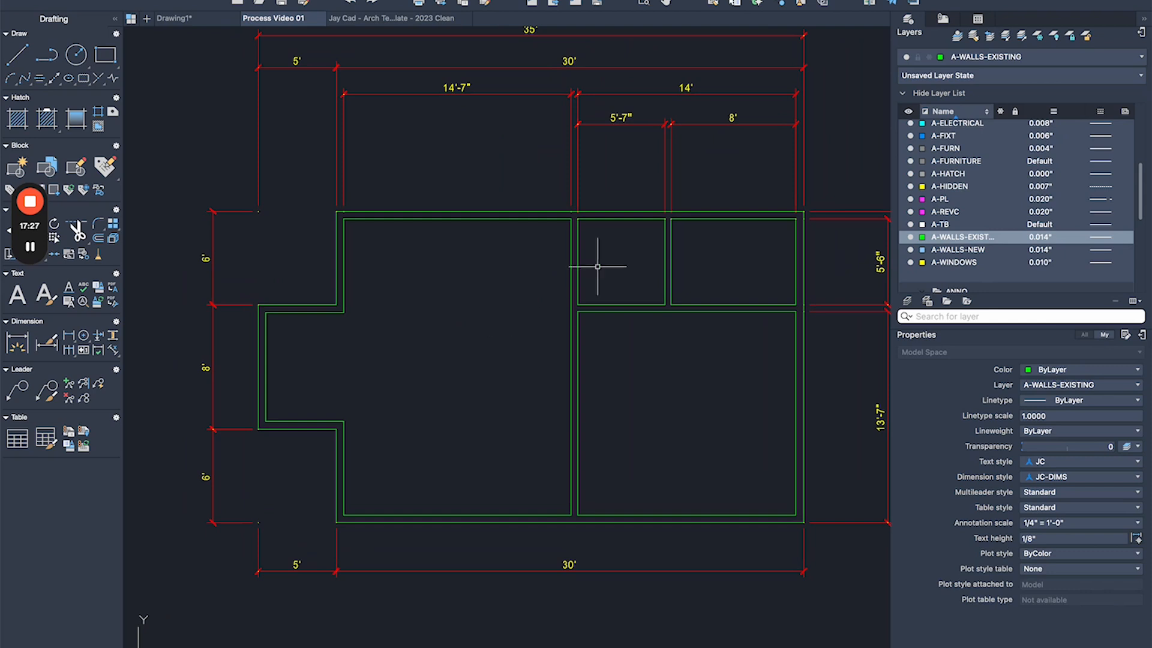
middle_drag(507, 260, 512, 299)
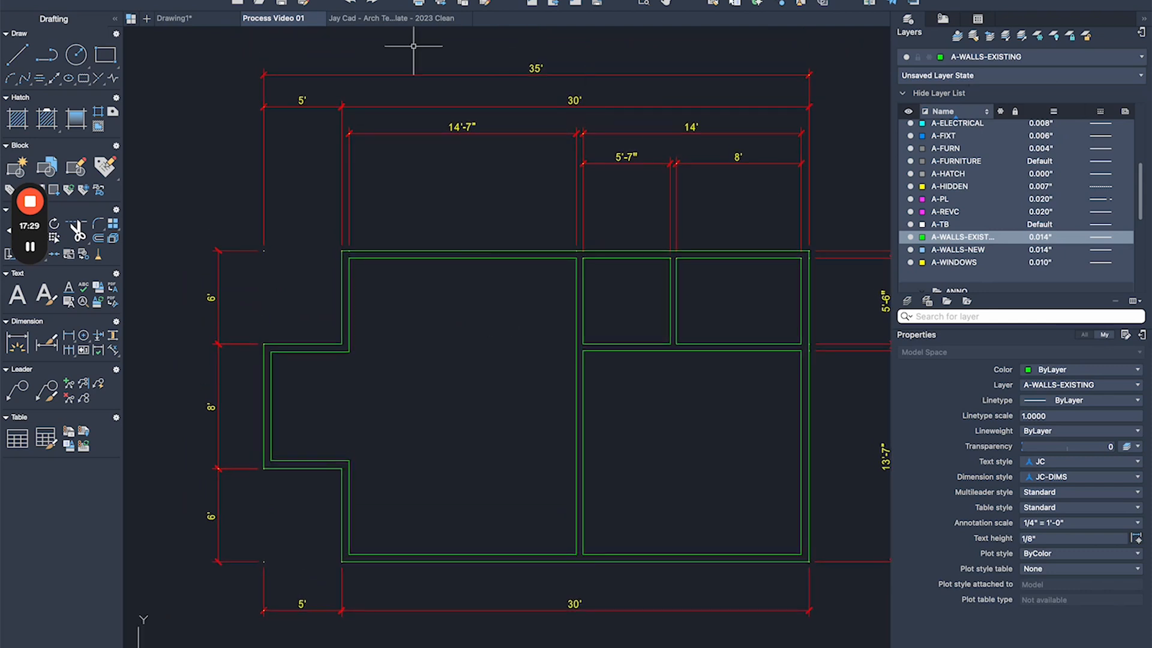
click(459, 127)
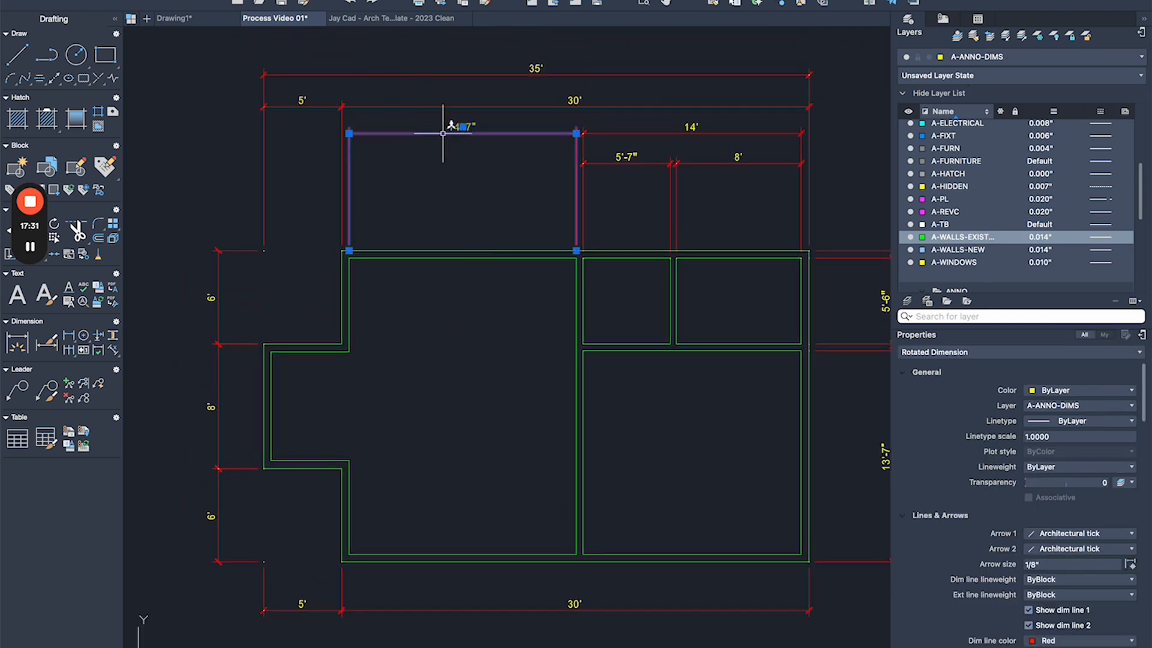
middle_drag(442, 134, 392, 172)
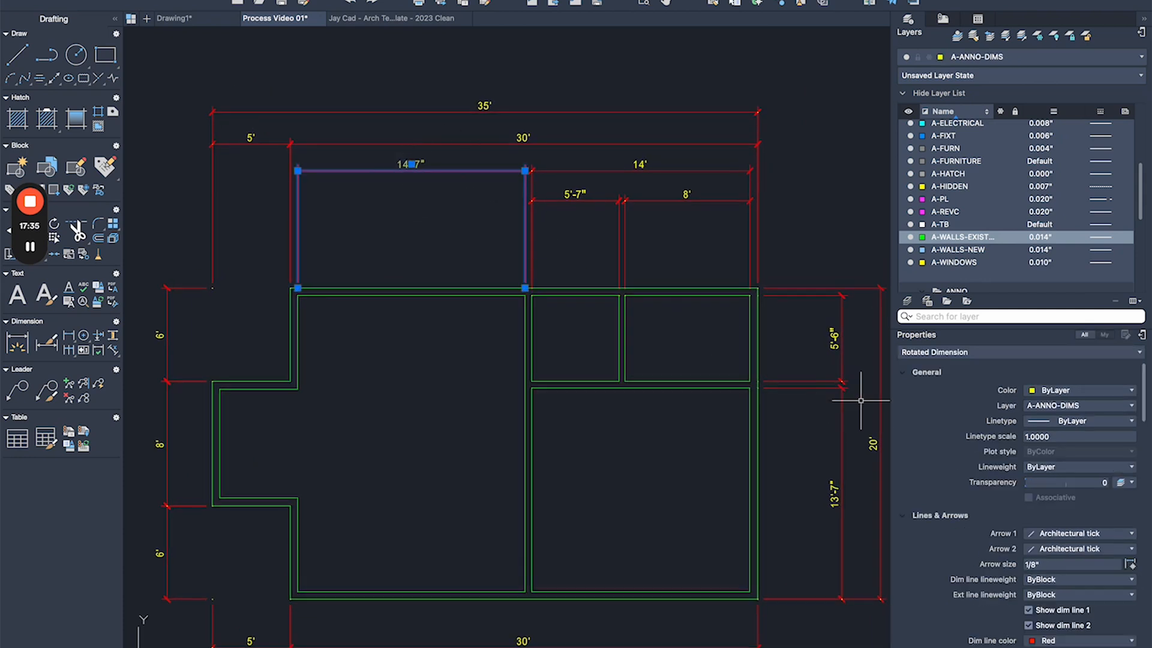
click(1044, 406)
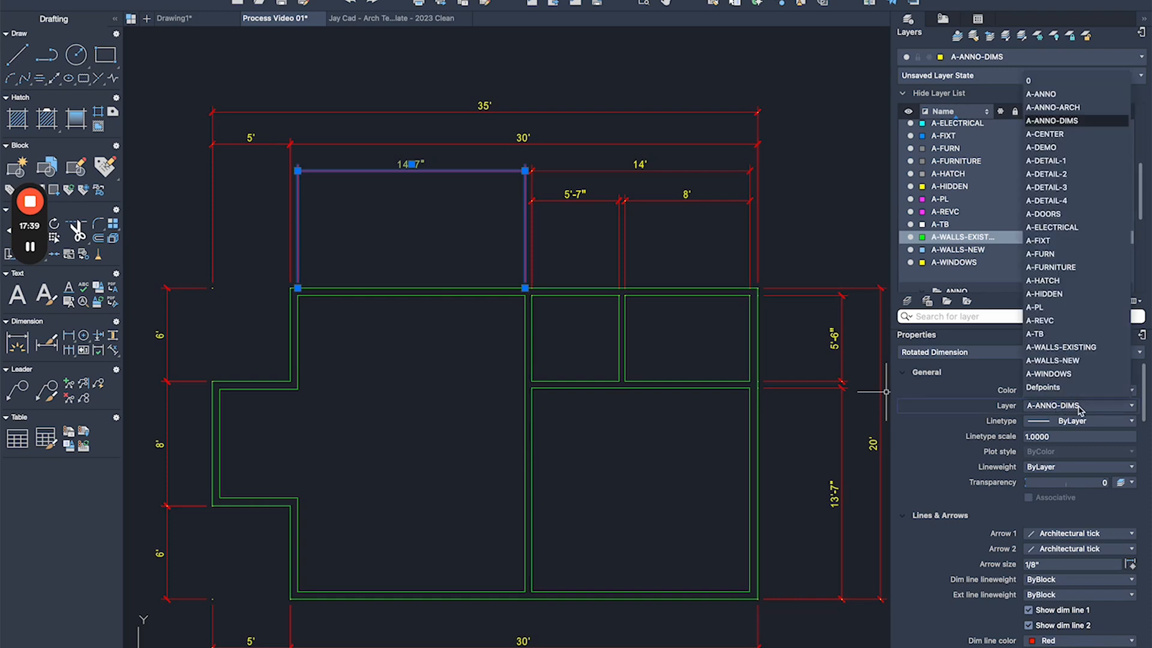
click(1079, 411)
scroll(526, 357, down, 6)
key(Escape)
- Examine the template's Layers List and check the layer properties of the A-ANNO sample line
middle_drag(385, 345, 798, 298)
middle_drag(296, 242, 714, 396)
middle_drag(564, 244, 570, 647)
scroll(534, 269, up, 4)
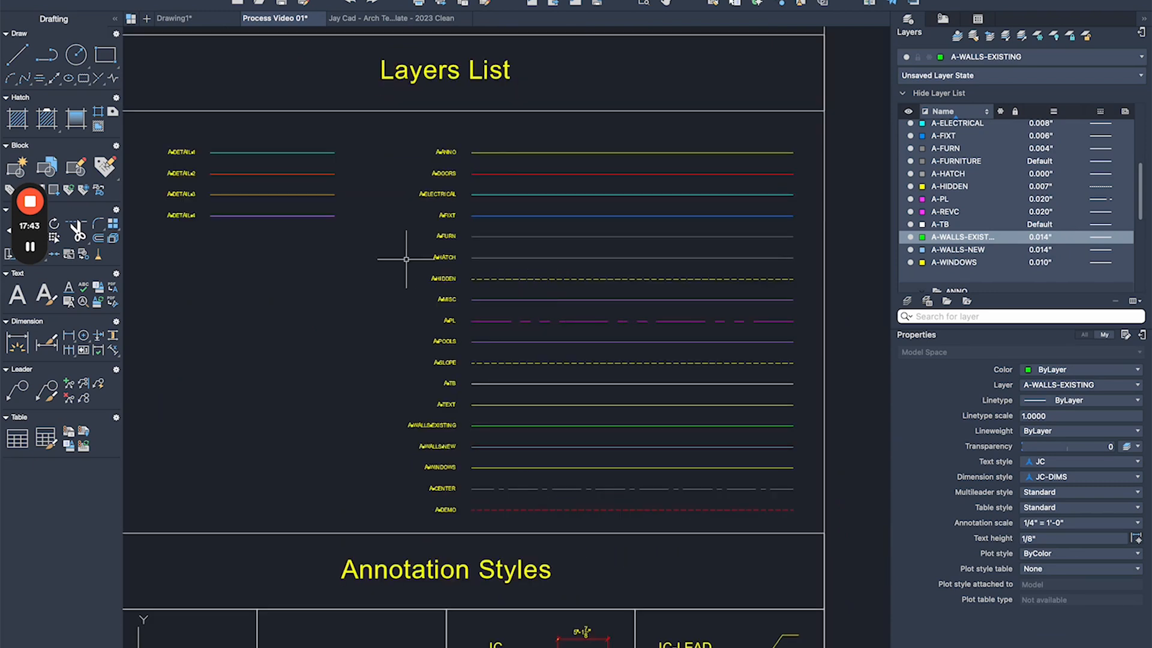
scroll(638, 514, up, 3)
middle_drag(491, 165, 346, 330)
middle_drag(357, 205, 373, 186)
click(368, 182)
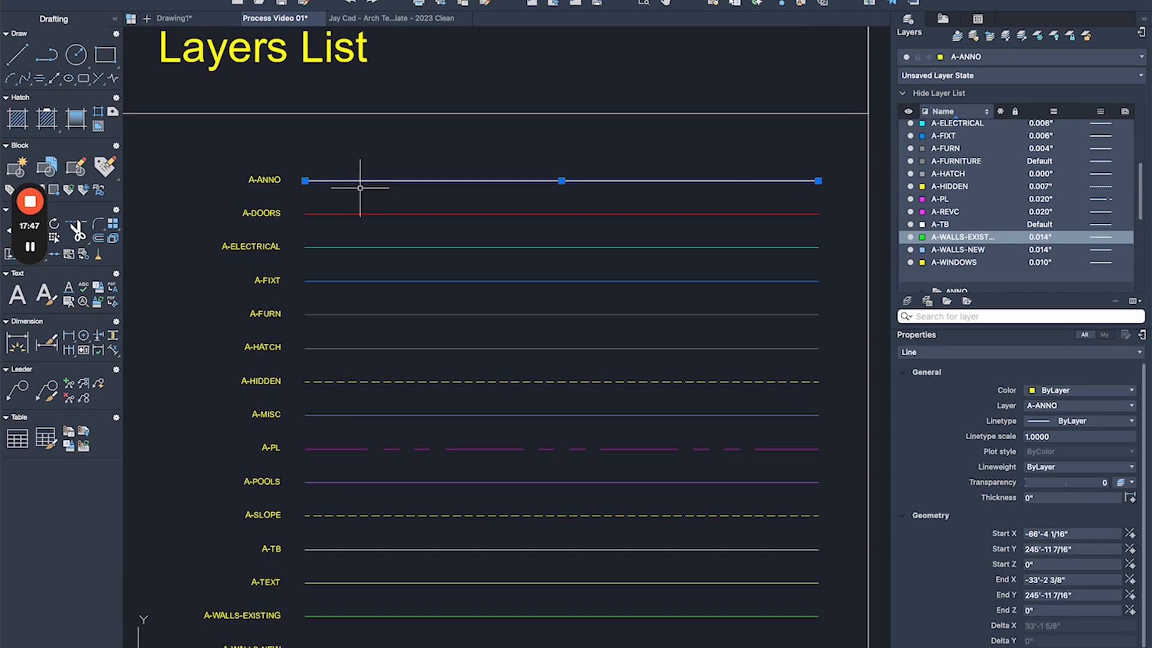
middle_drag(324, 318, 360, 283)
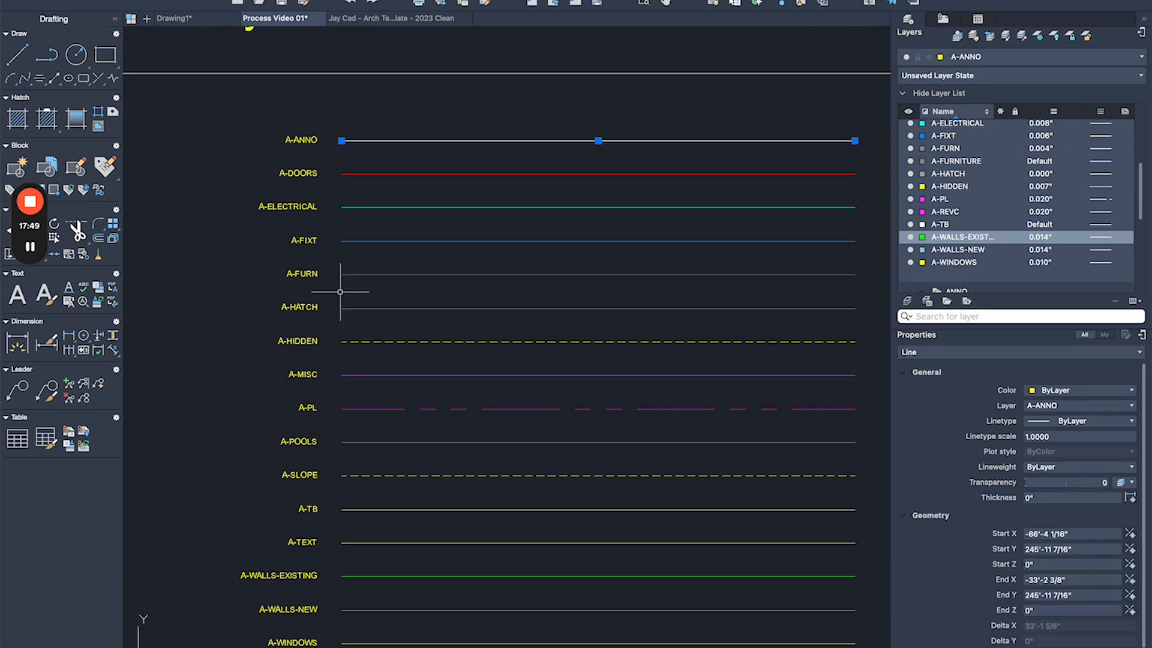
key(Escape)
middle_drag(270, 412, 313, 270)
middle_drag(299, 214, 411, 374)
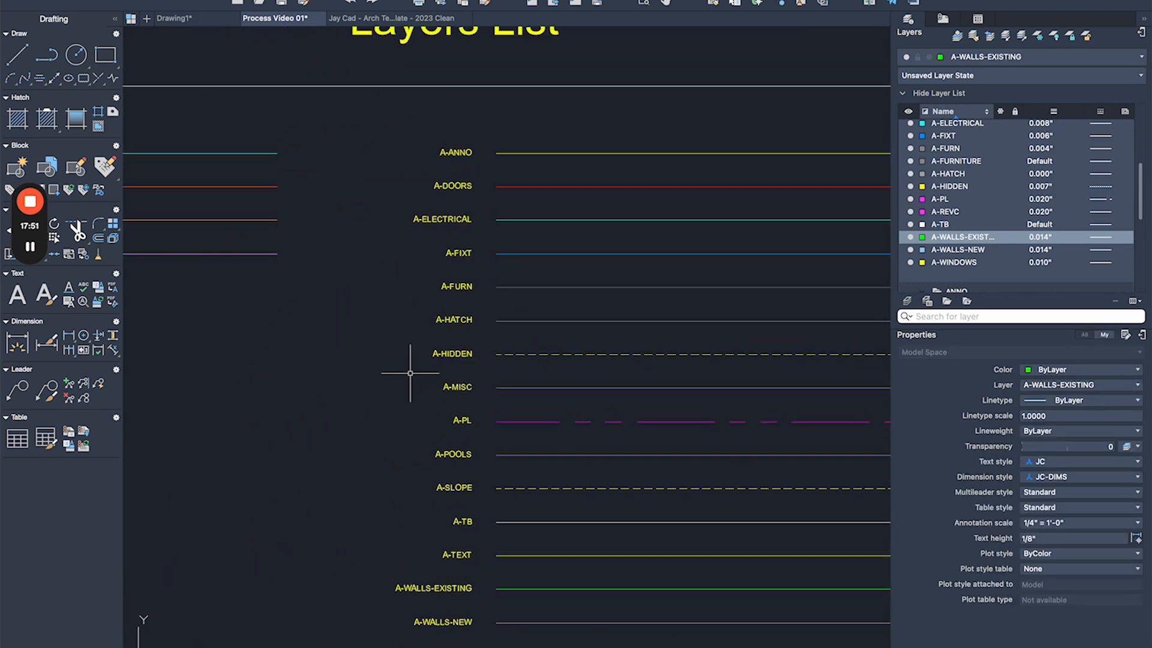
- Copy the A-ANNO sample line one row up, above the first entry of the Layers List
middle_drag(560, 216, 365, 249)
middle_drag(292, 457, 374, 317)
scroll(382, 276, down, 1)
scroll(479, 127, up, 1)
click(425, 130)
middle_drag(402, 149, 400, 227)
scroll(400, 228, up, 1)
text(co)
key(space)
click(276, 254)
click(275, 201)
key(space)
- Copy the A-ANNO label up beside the new sample line, using the line's left endpoints as reference points
middle_drag(303, 205, 395, 308)
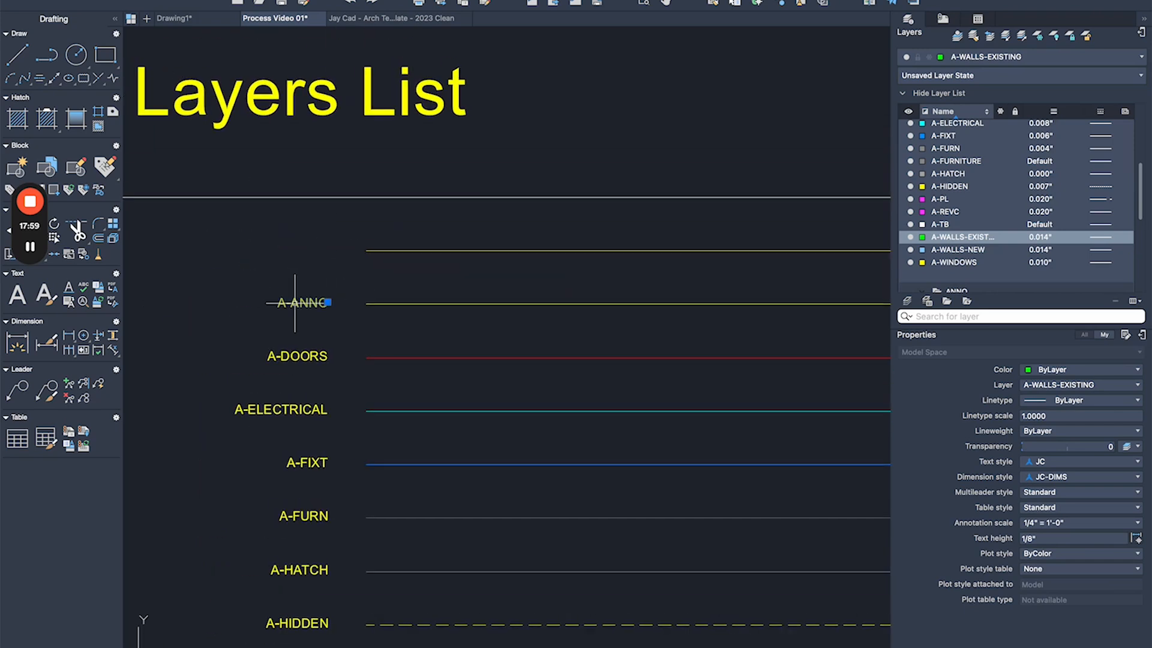
click(293, 304)
text(co)
key(space)
click(366, 304)
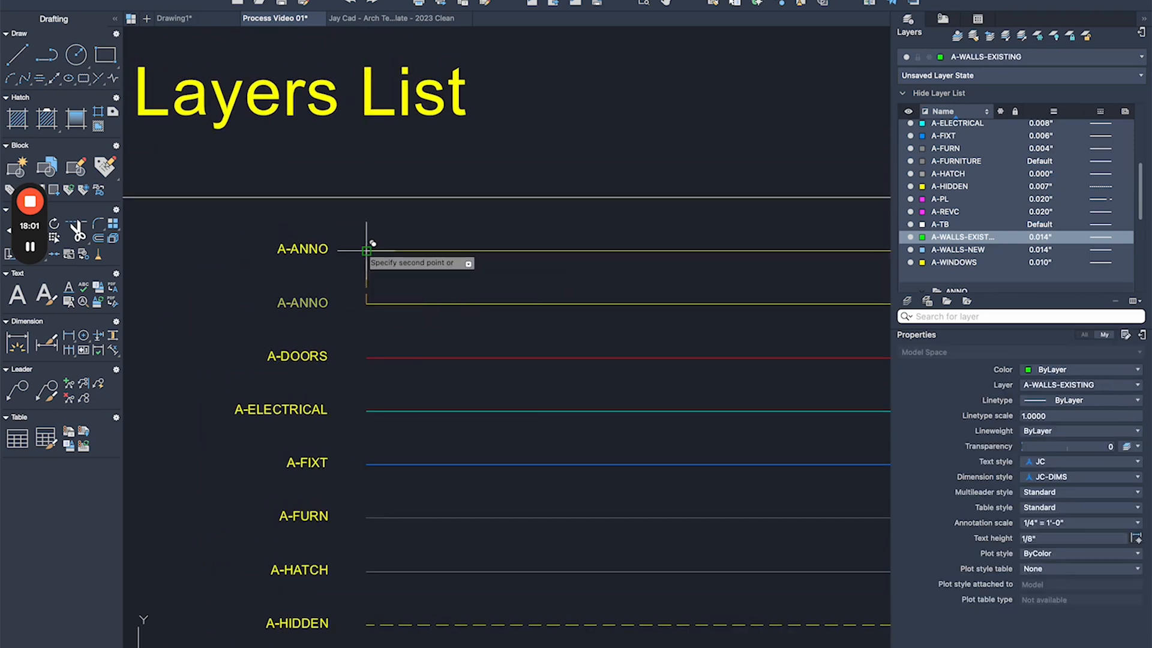
click(366, 251)
key(space)
- Assign the uppermost sample line in the Layers List to the A-ANNO-DIMS layer
scroll(366, 252, down, 3)
middle_drag(402, 391, 761, 239)
middle_drag(711, 164, 404, 342)
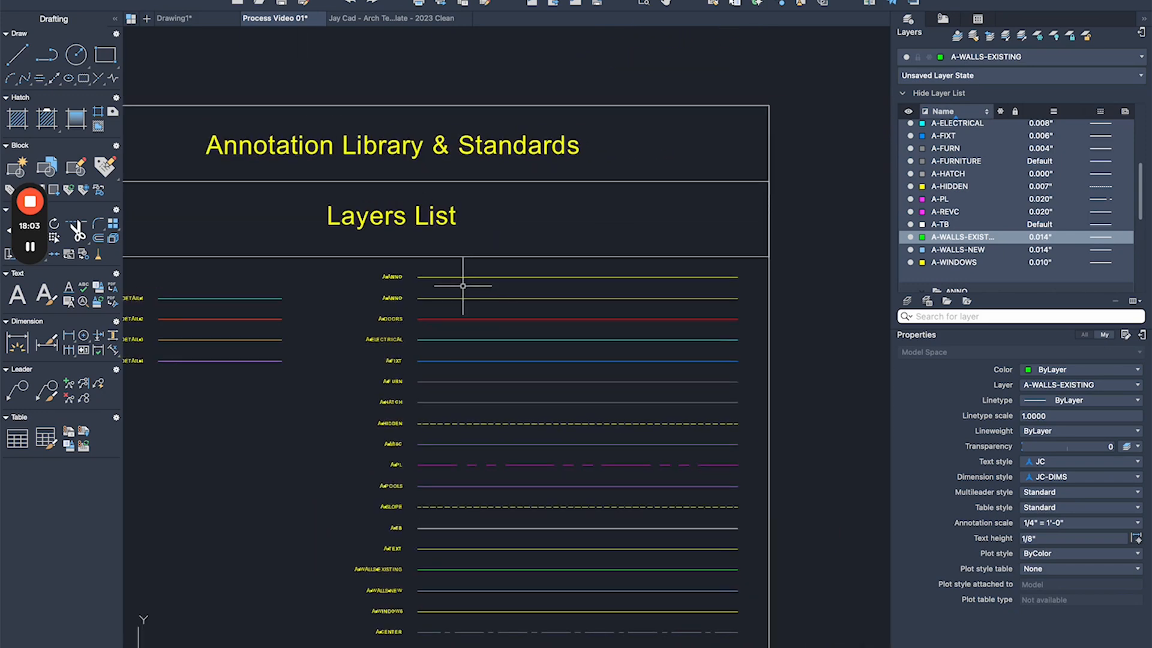
scroll(463, 287, up, 2)
scroll(389, 259, up, 2)
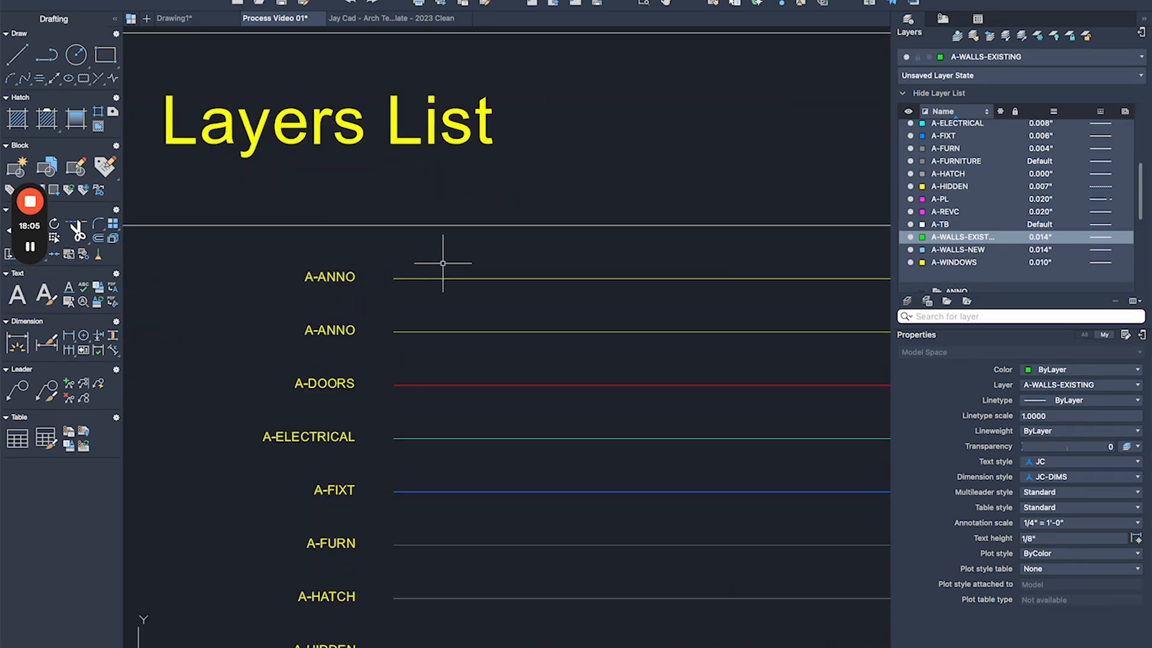
click(486, 280)
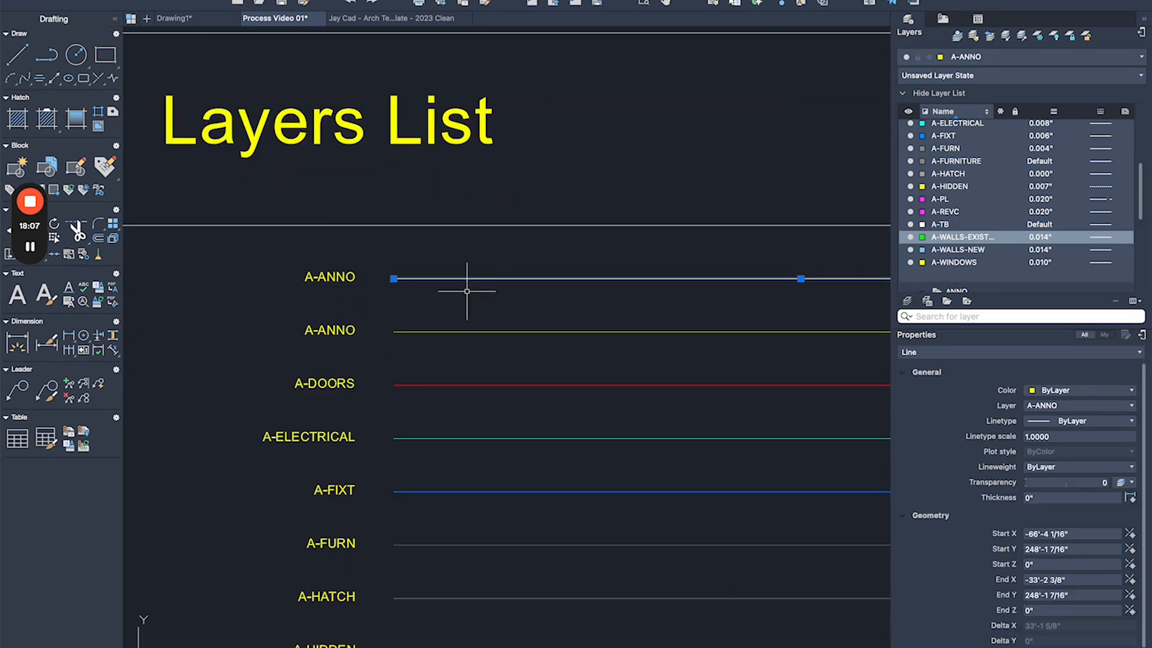
click(1063, 59)
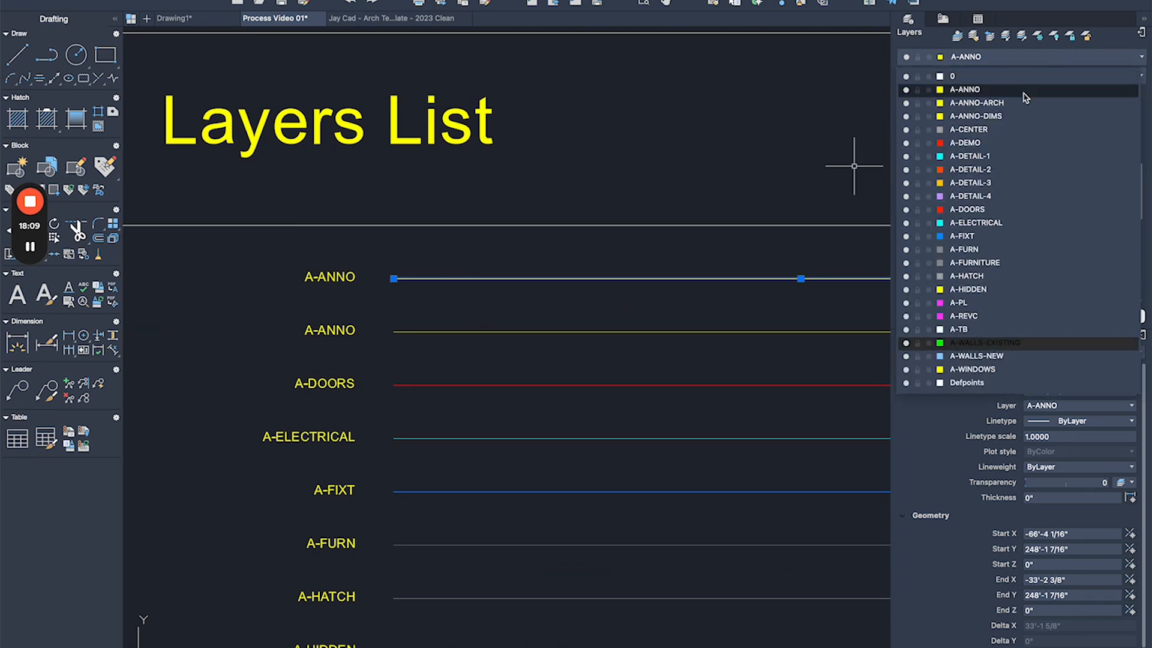
click(996, 118)
- Change the uppermost sample line's label text to A-ANNO-DIMS
click(351, 275)
scroll(353, 273, up, 2)
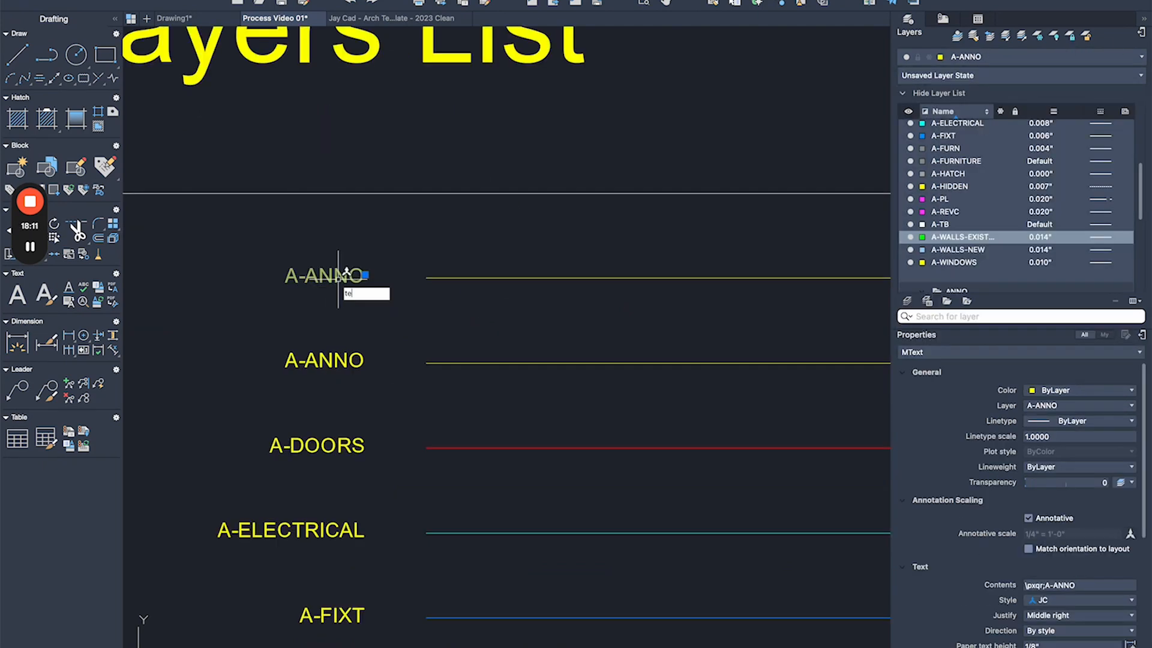
double_click(359, 275)
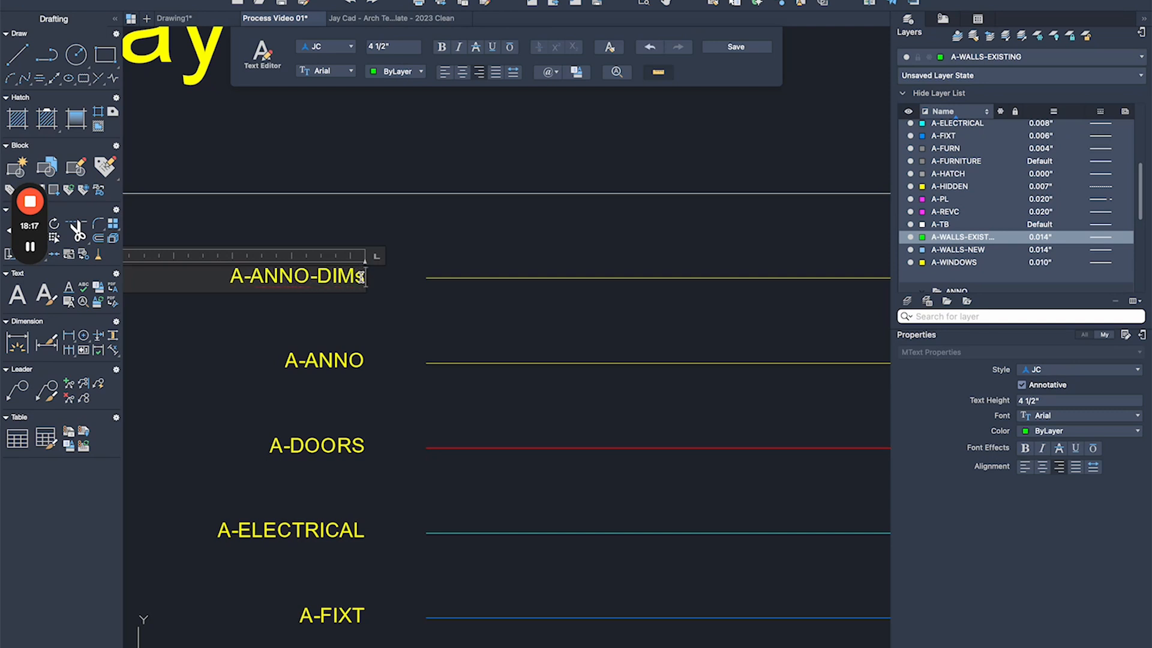
text(S)
click(384, 321)
key(Escape)
- Check the layer properties of the new A-ANNO-DIMS sample line within the Layers List
scroll(409, 325, down, 4)
click(437, 305)
middle_drag(521, 296, 459, 295)
scroll(637, 151, down, 2)
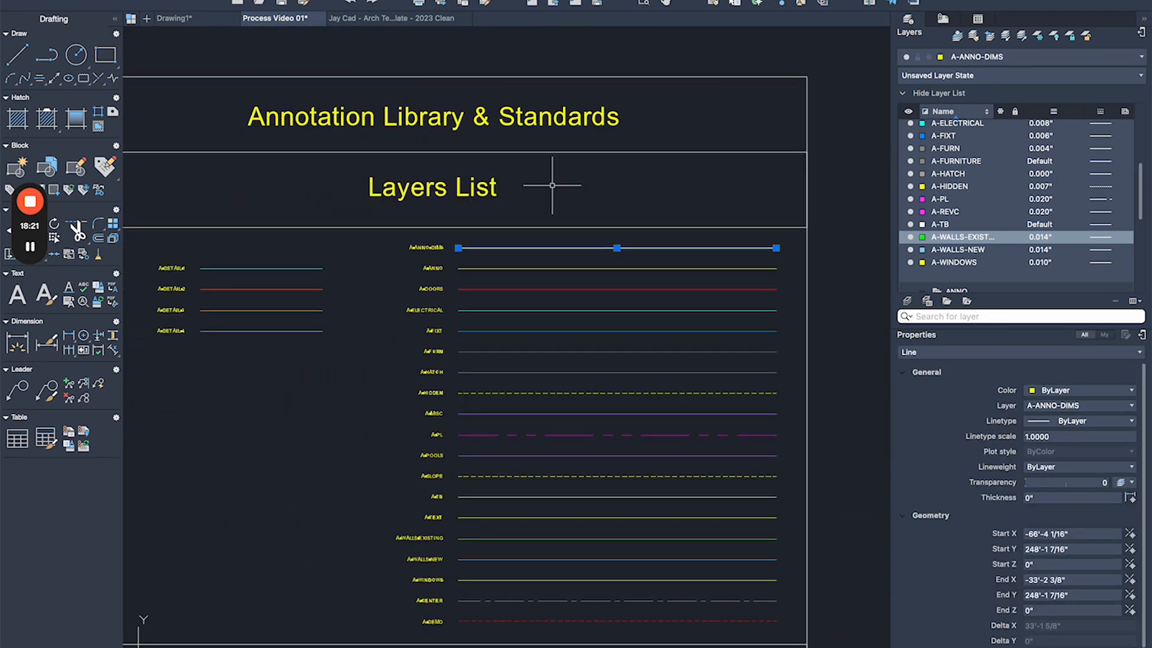
scroll(444, 369, up, 2)
key(Escape)
scroll(426, 255, down, 2)
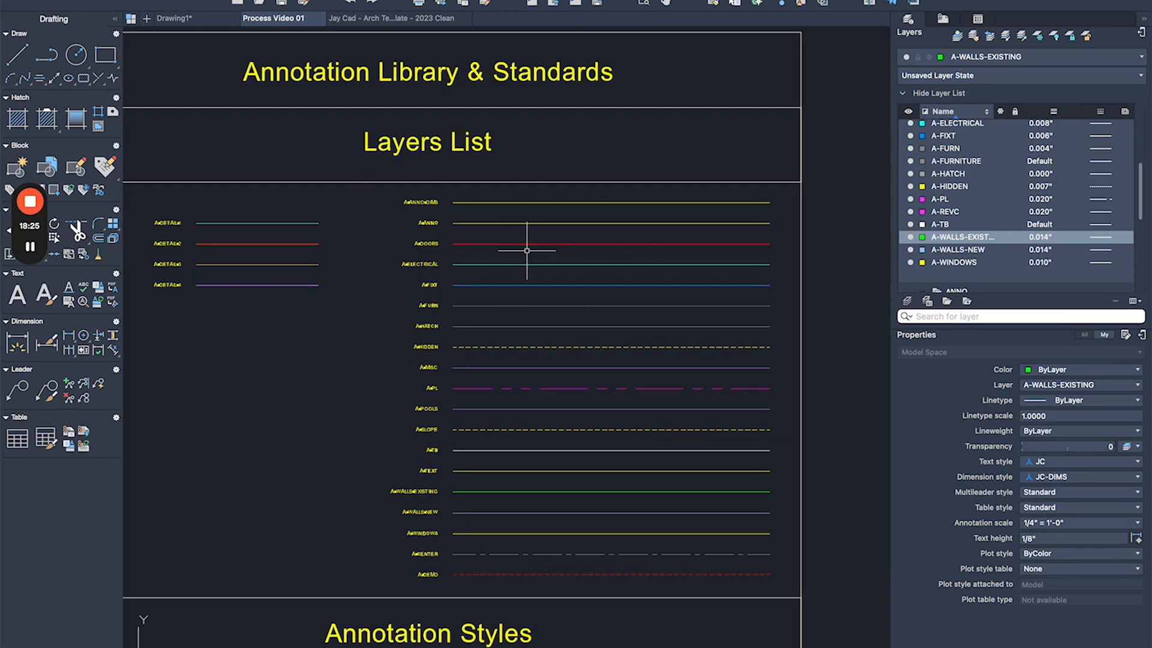
scroll(452, 202, up, 2)
click(470, 186)
click(422, 206)
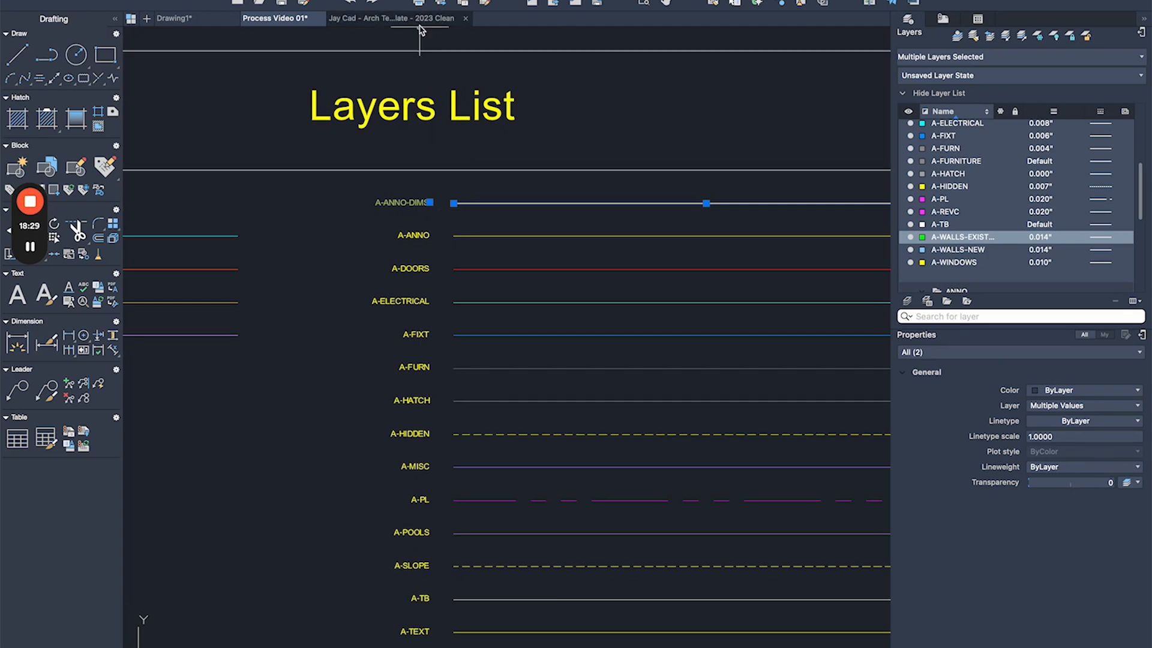
click(391, 18)
scroll(386, 142, up, 4)
scroll(348, 177, up, 5)
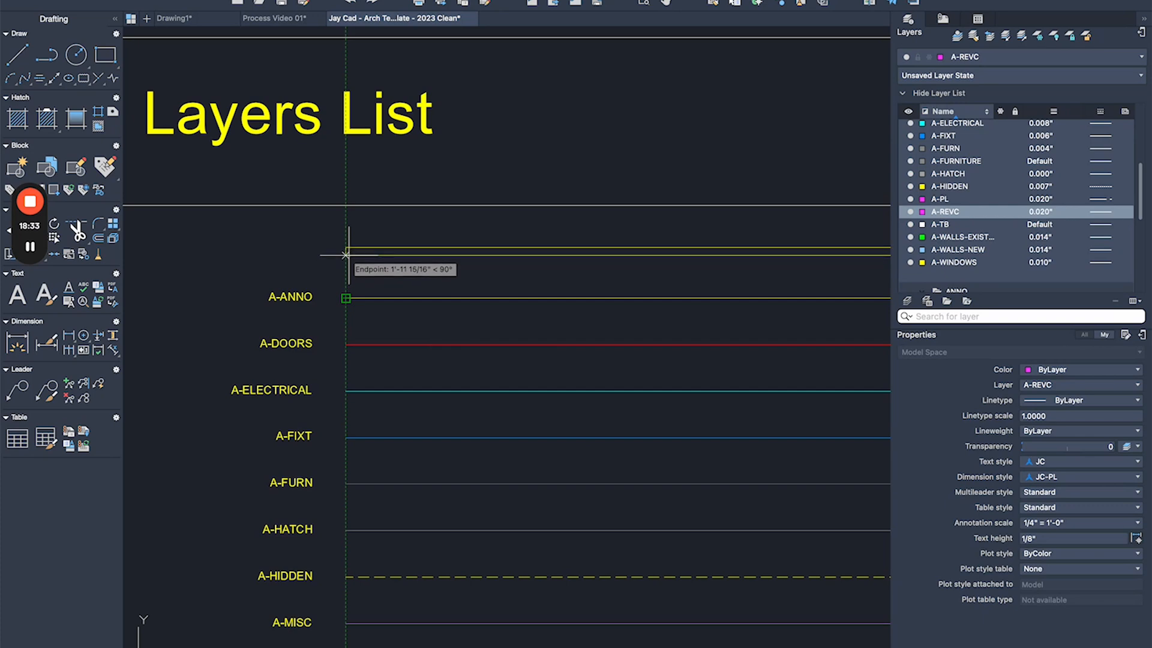
- Copy the A-ANNO-DIMS line and label based at the A-ANNO line's left endpoint, and paste them at the matching endpoint in the Arch Template drawing
click(282, 18)
click(488, 181)
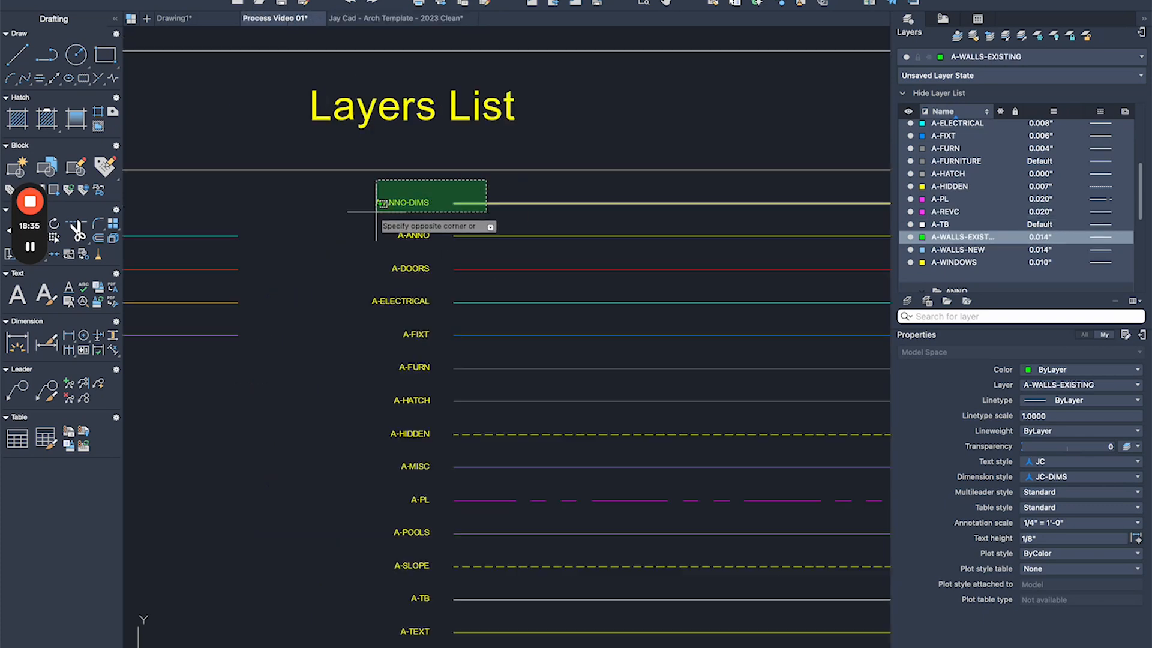
click(378, 213)
scroll(490, 192, up, 2)
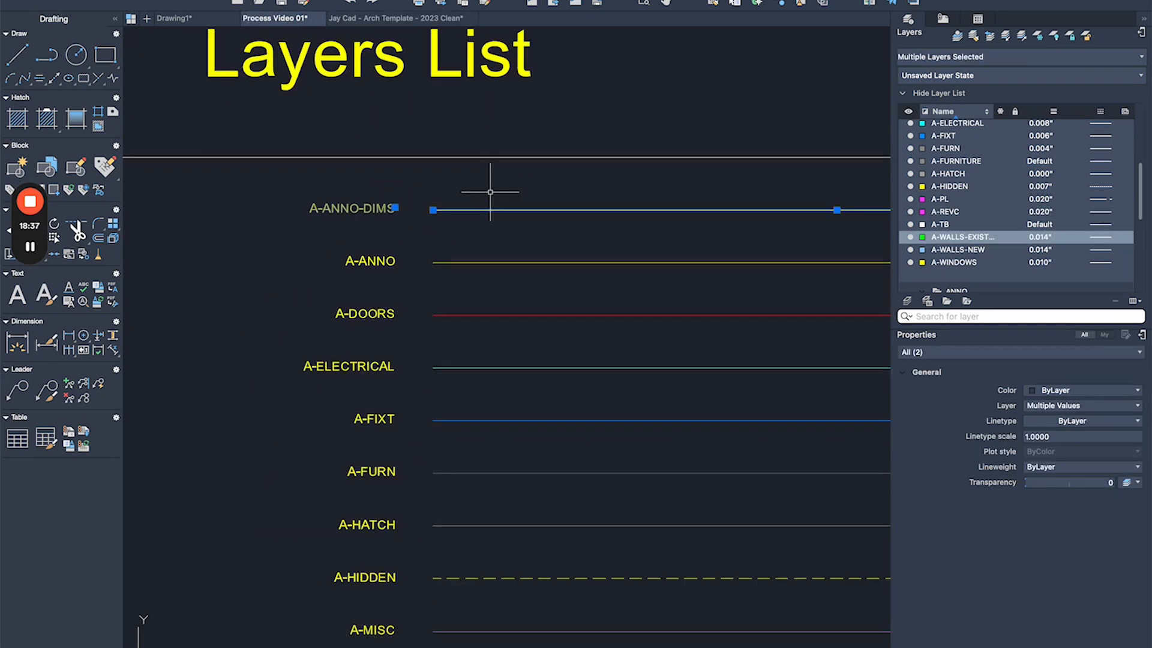
key(m)
key(Return)
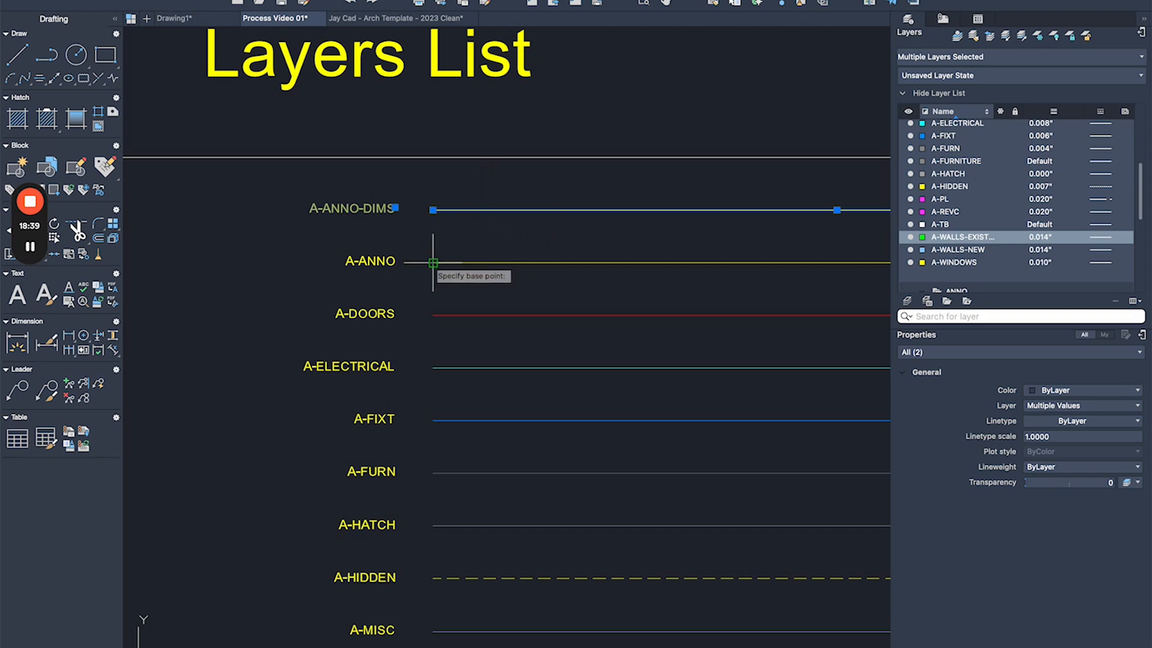
click(381, 18)
key(ctrl+v)
click(347, 300)
scroll(522, 262, down, 3)
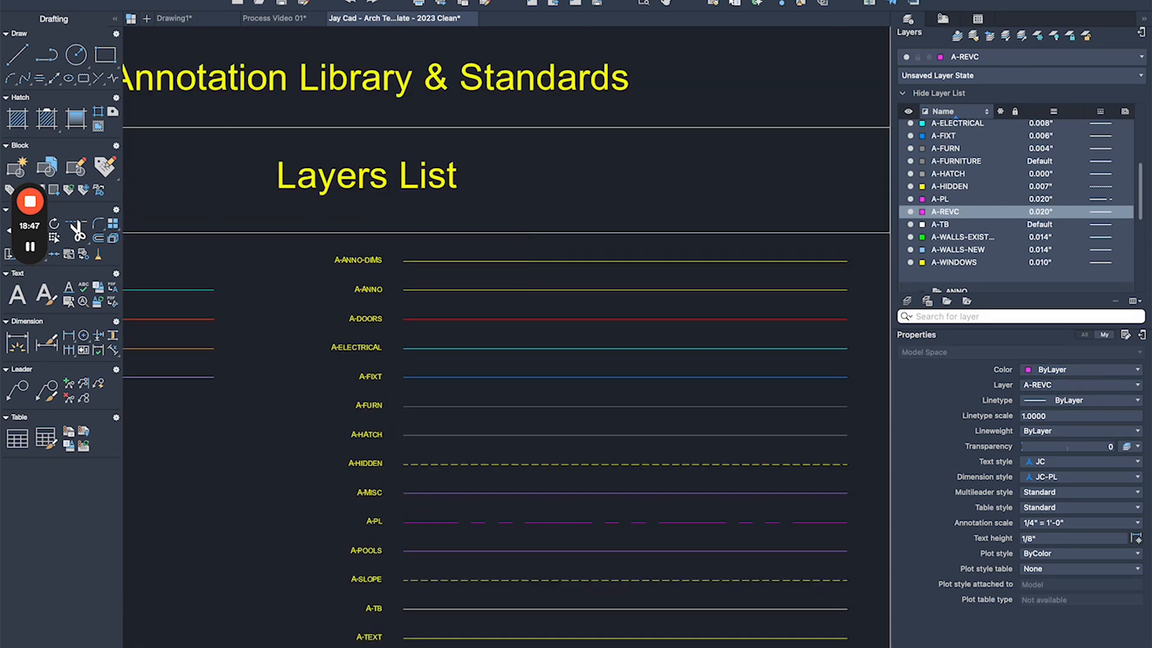
- Compare the A-ANNO-DIMS entry in both drawings' Layers Lists and check the pasted line's layer in the Arch Template
scroll(419, 242, up, 5)
scroll(369, 255, down, 2)
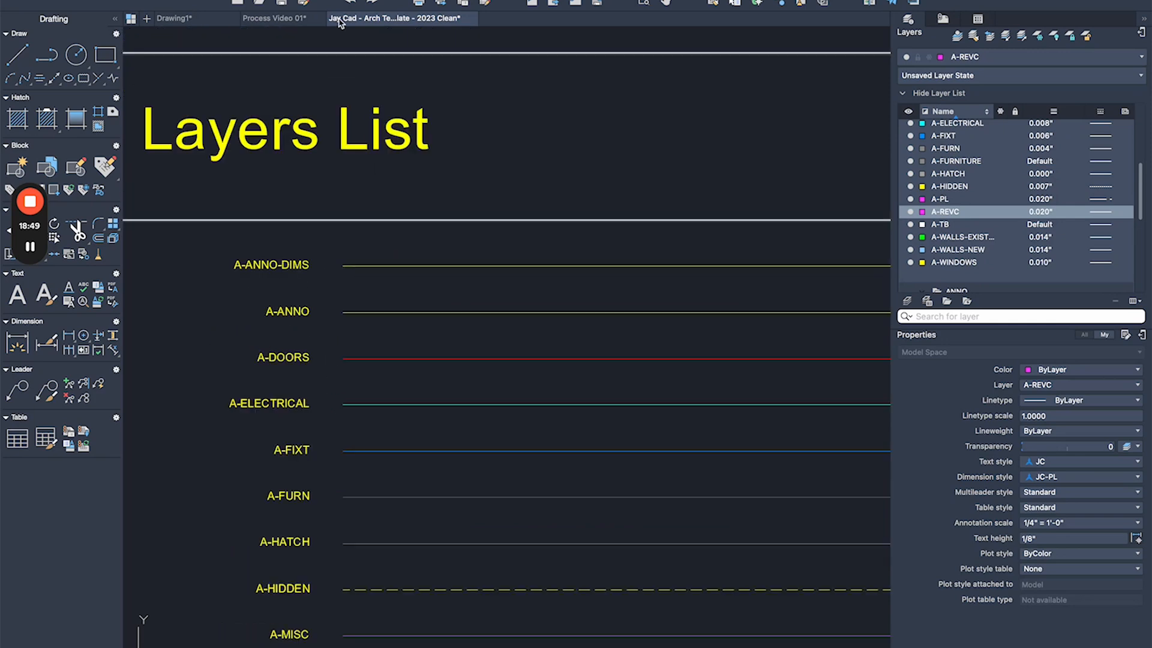
click(271, 19)
click(462, 180)
click(334, 225)
key(Escape)
click(396, 18)
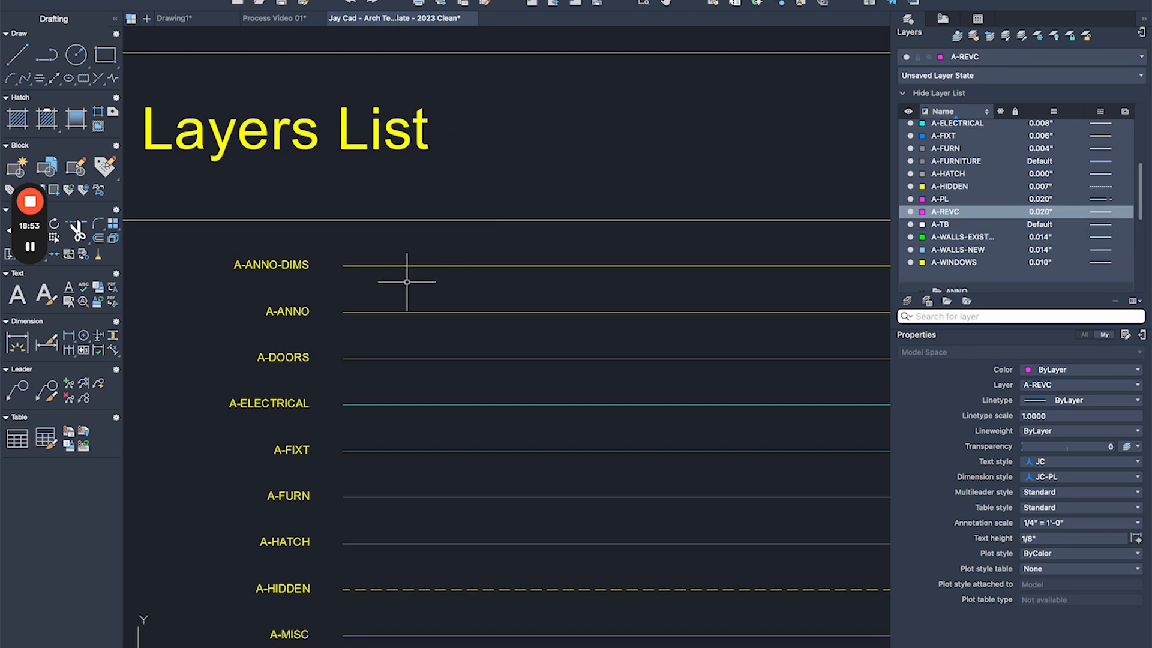
scroll(360, 324, down, 8)
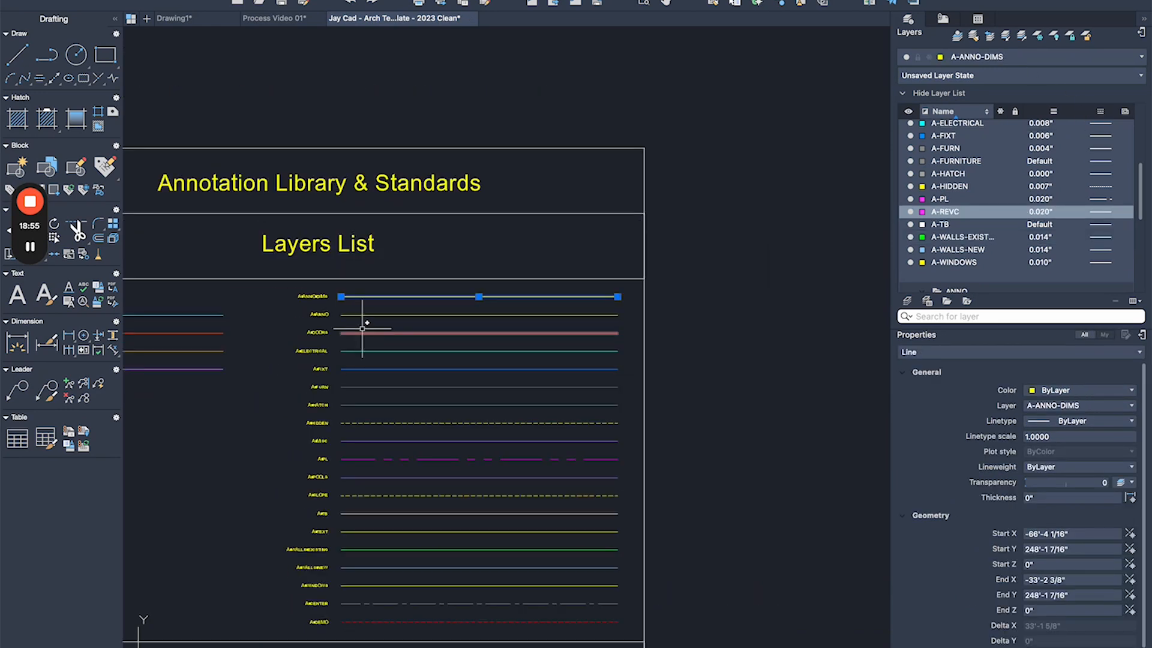
key(Escape)
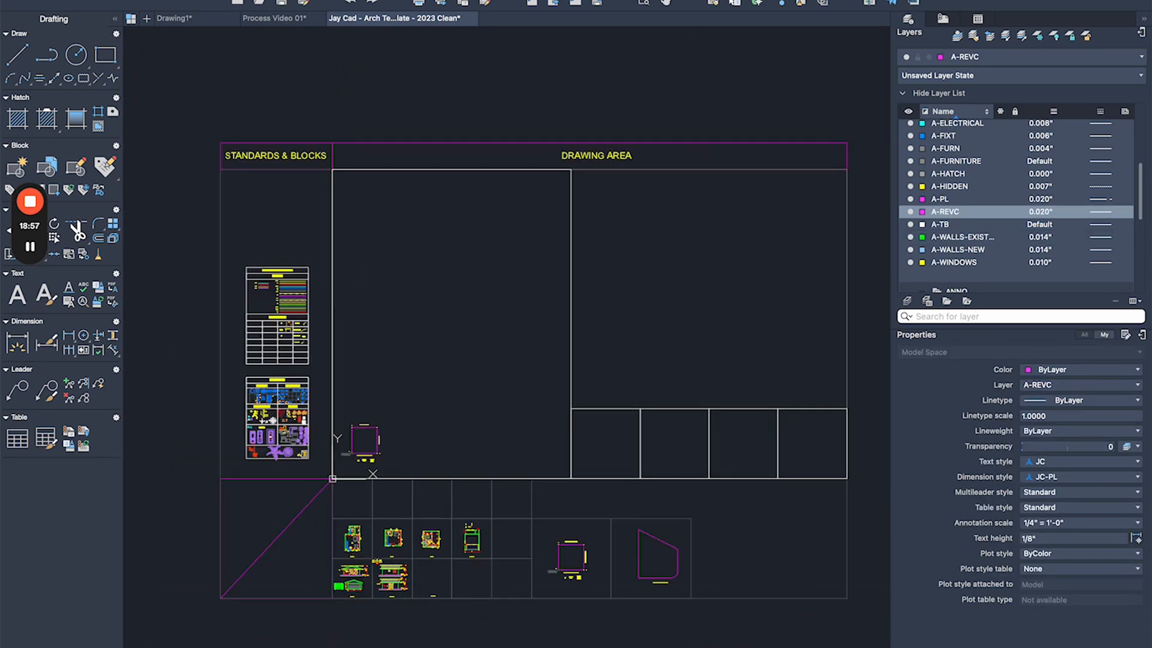
- Switch back to the Process Video 01 drawing and bring the dimensioned floor plan into view
click(294, 18)
scroll(754, 334, down, 5)
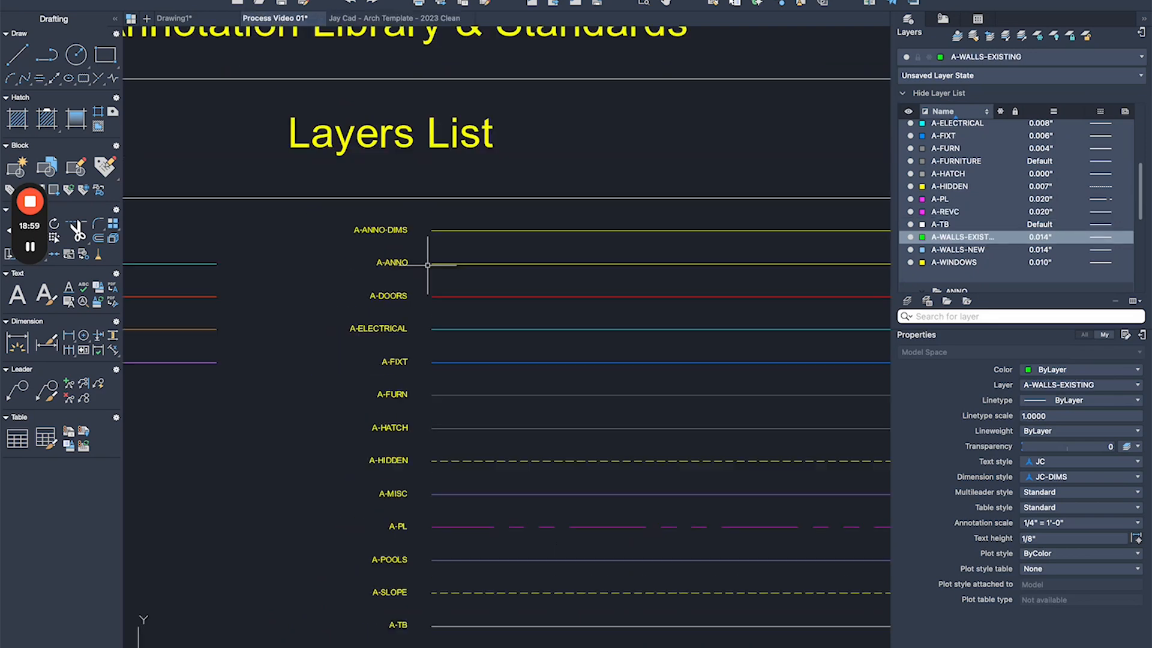
middle_drag(754, 333, 332, 307)
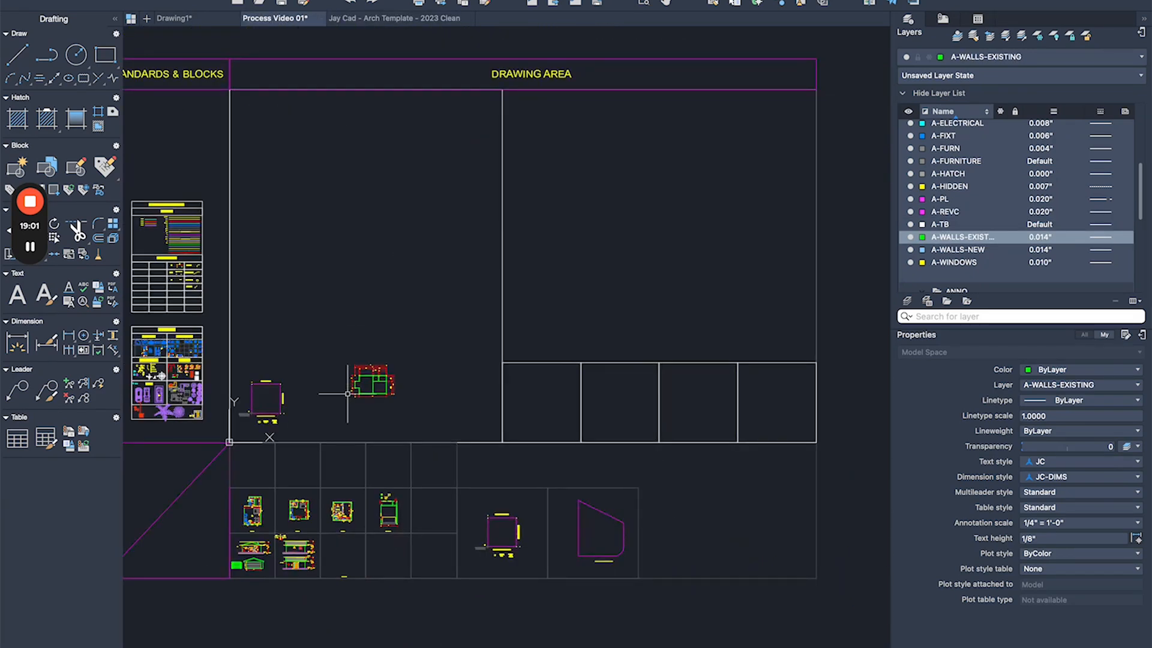
scroll(341, 391, up, 12)
middle_drag(373, 342, 387, 317)
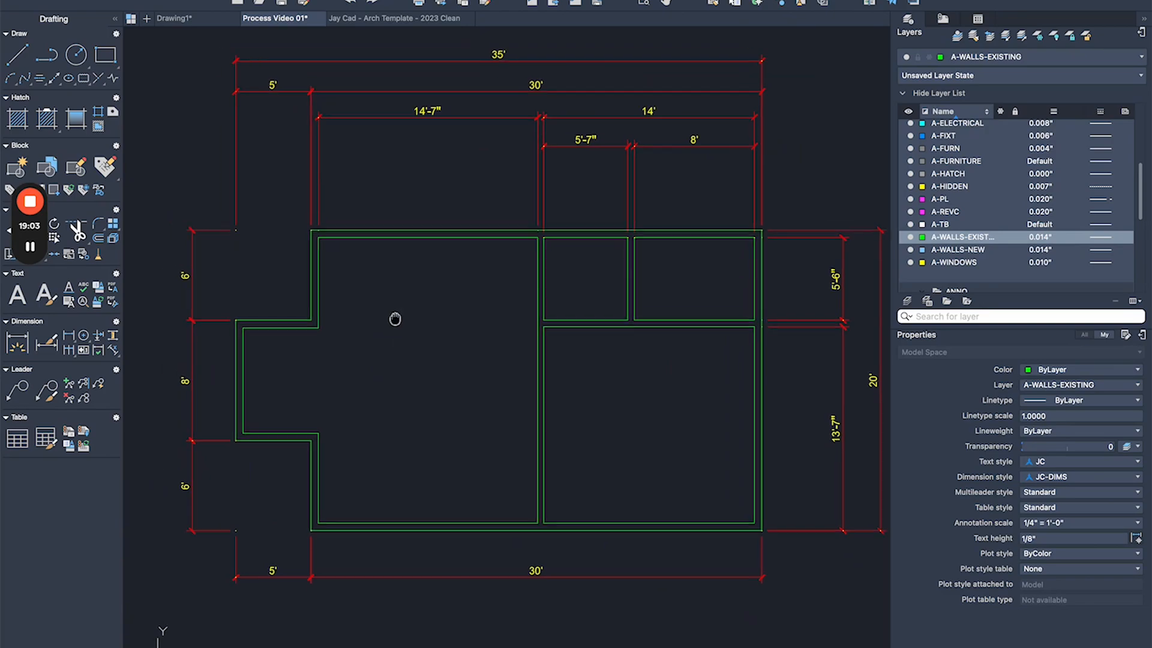